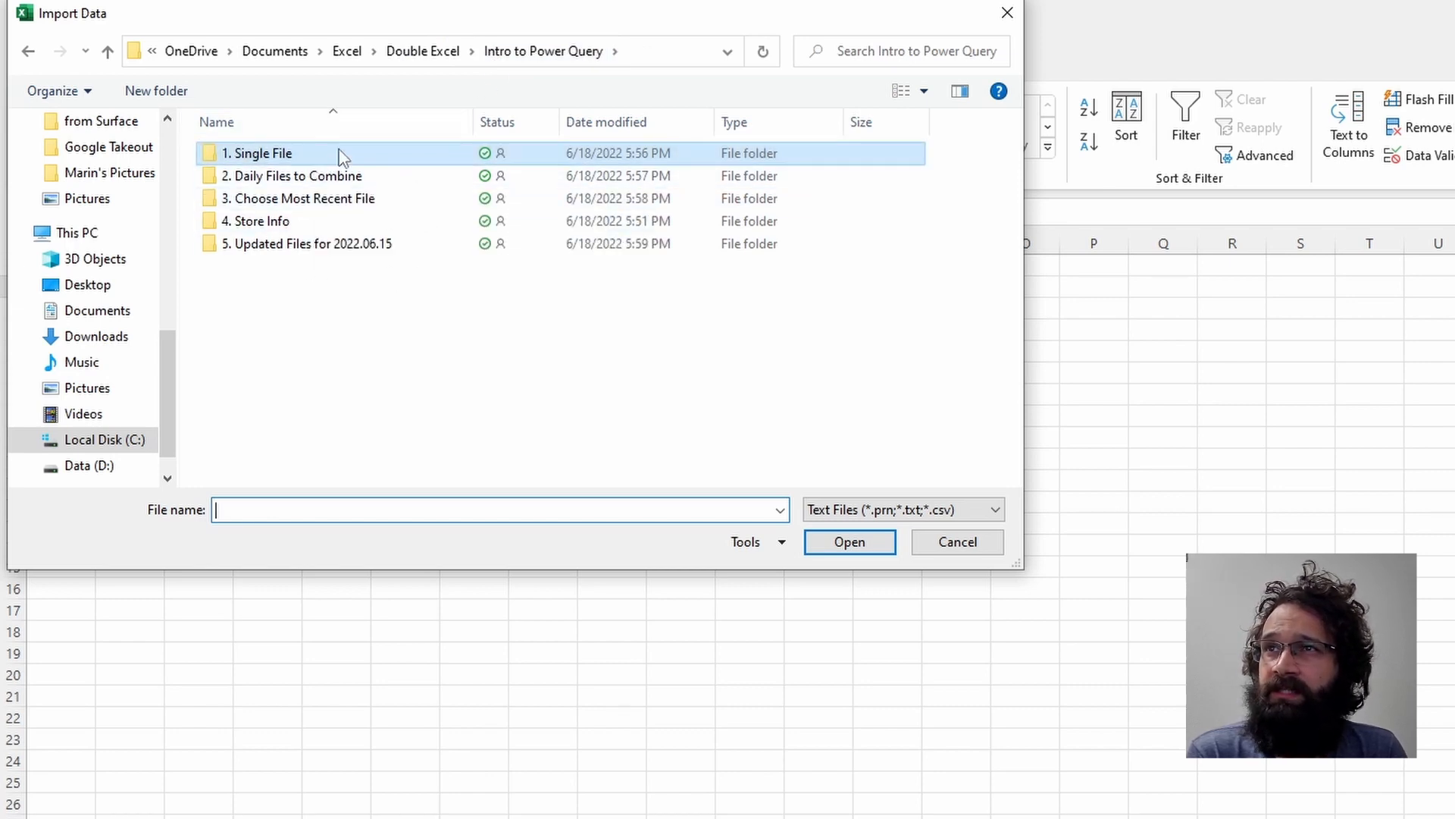
Step: Import Sales - WTD as of 2022.06.14.csv from the 1. Single File folder and open it for transformation in the Power Query Editor
{"action": "double_click", "coordinate": [340, 158]}
{"action": "left_click", "coordinate": [340, 158]}
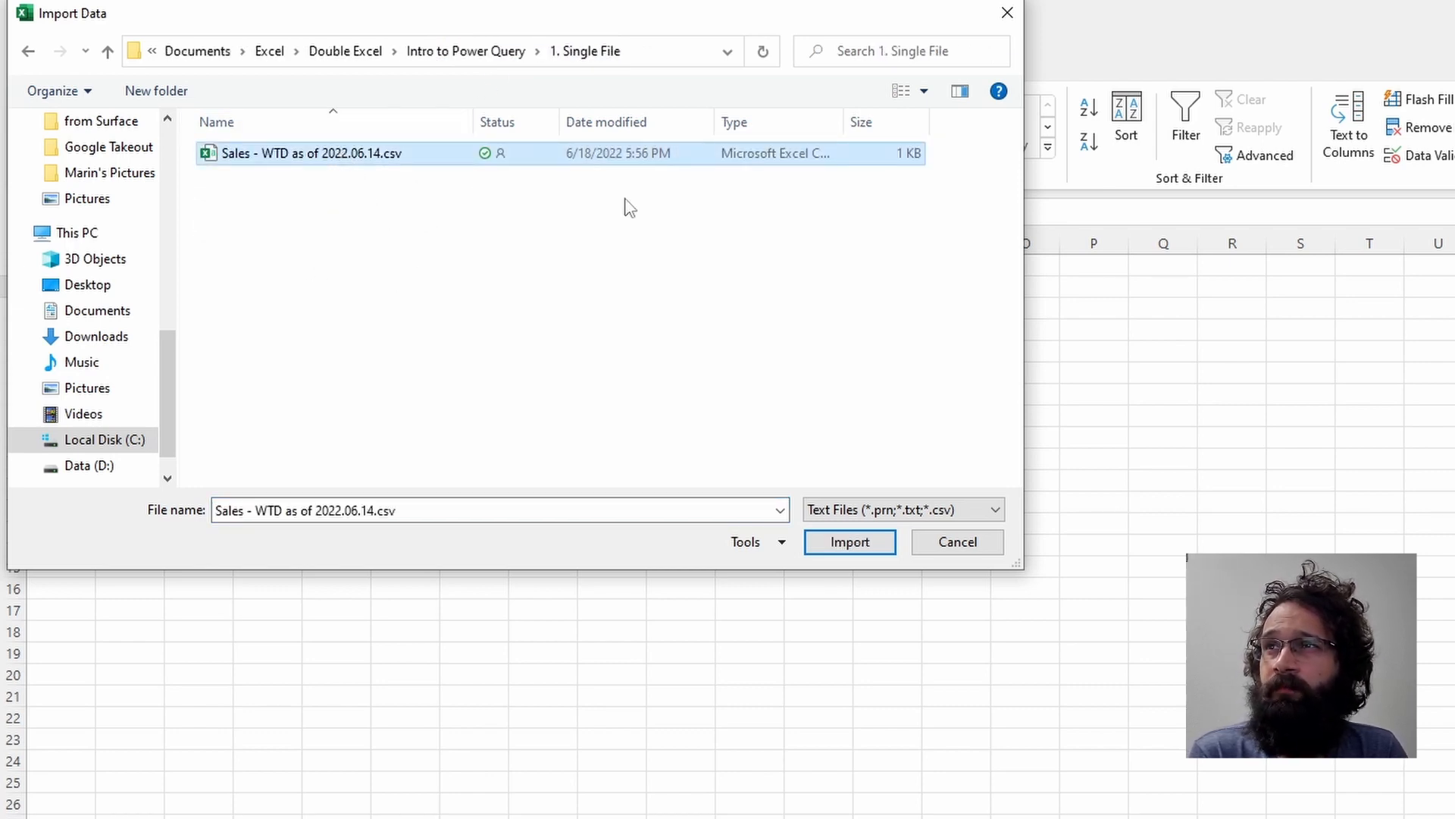
{"action": "left_click", "coordinate": [863, 557]}
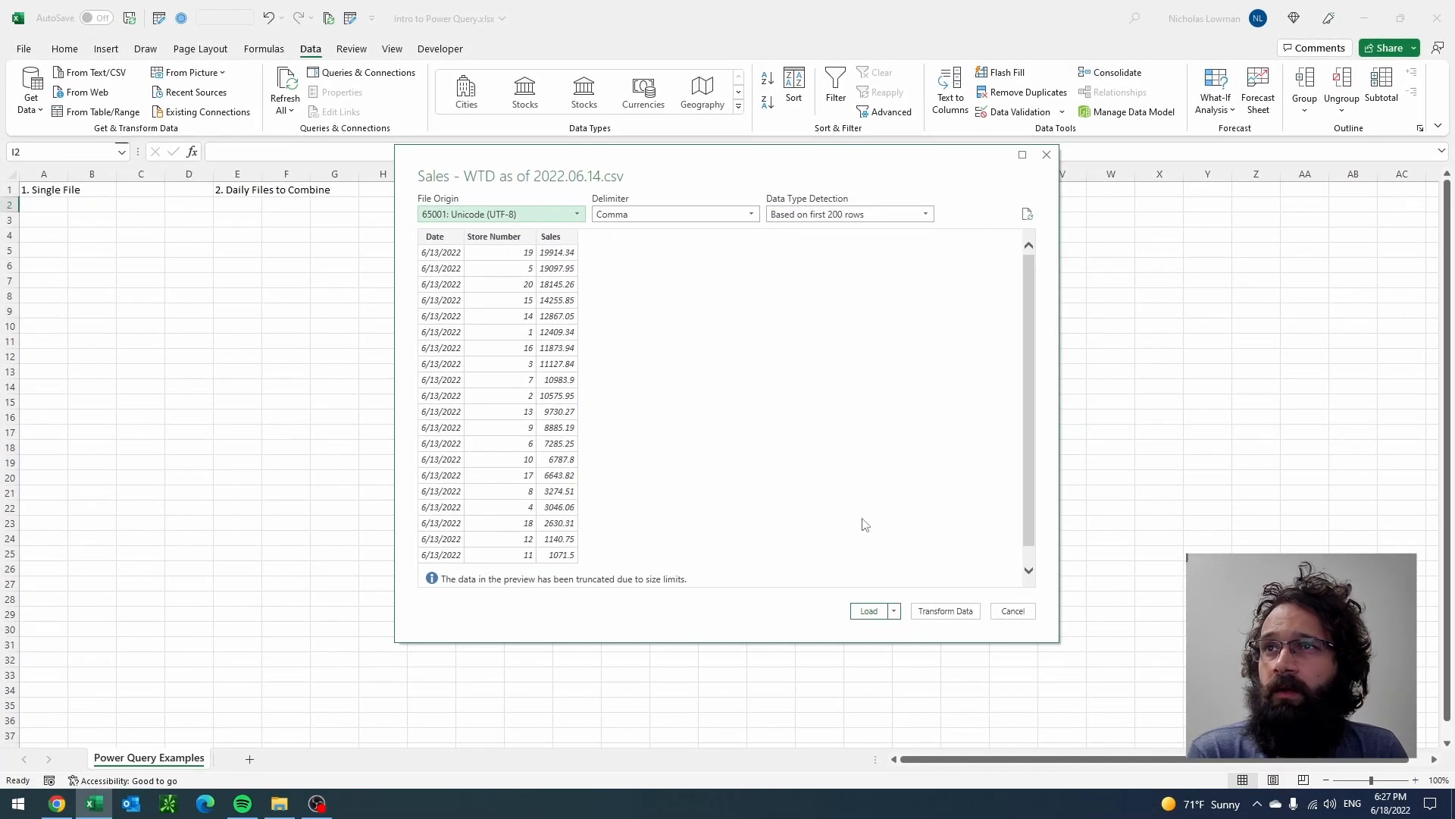
{"action": "left_click", "coordinate": [973, 612]}
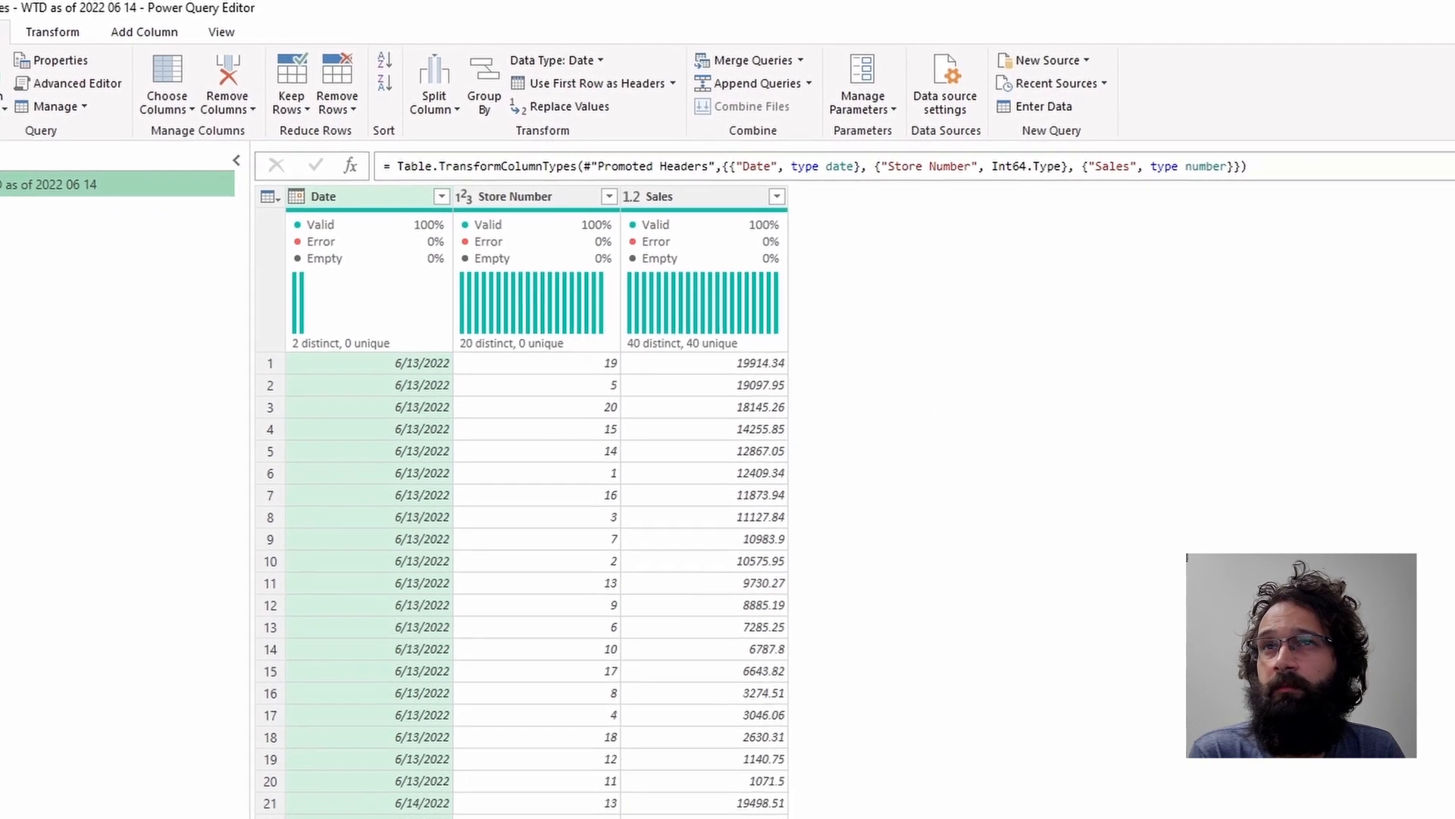
Step: Review the full formulas of the Source, Promoted Headers and Changed Type steps applied to the sales query
{"action": "left_click", "coordinate": [1362, 288]}
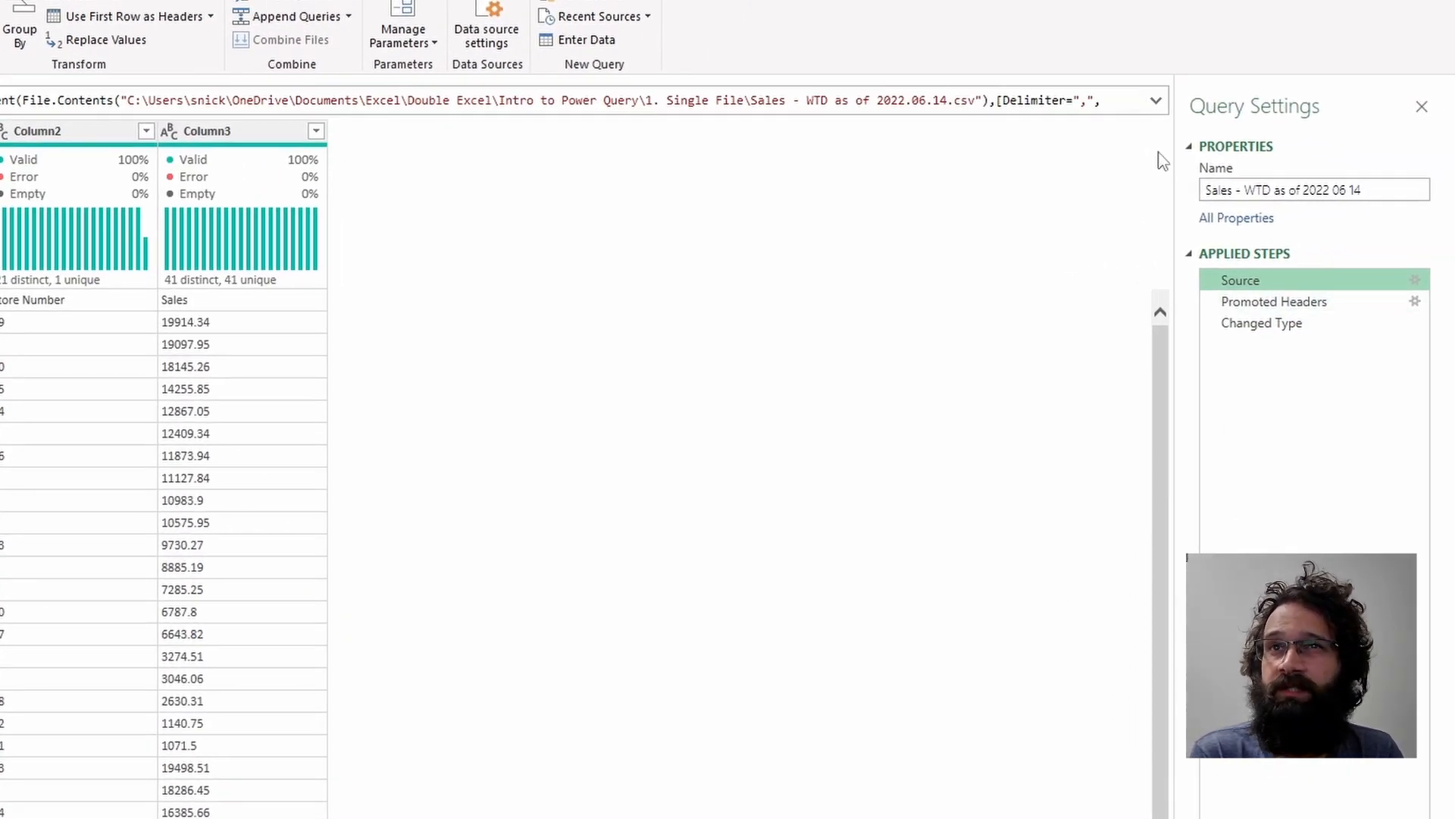
{"action": "left_click", "coordinate": [1157, 101]}
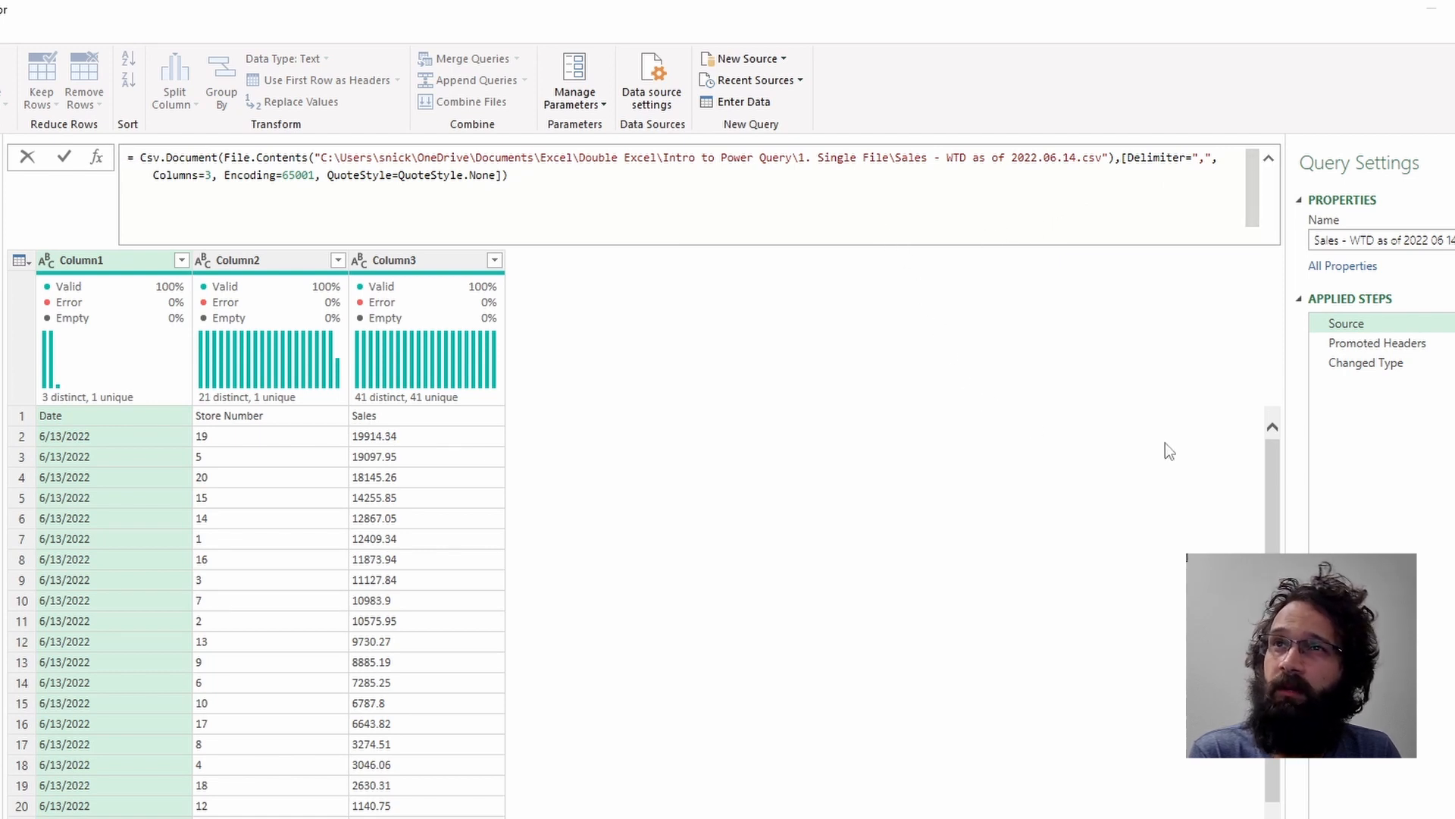
{"action": "left_click", "coordinate": [1413, 346]}
{"action": "left_click", "coordinate": [1396, 344]}
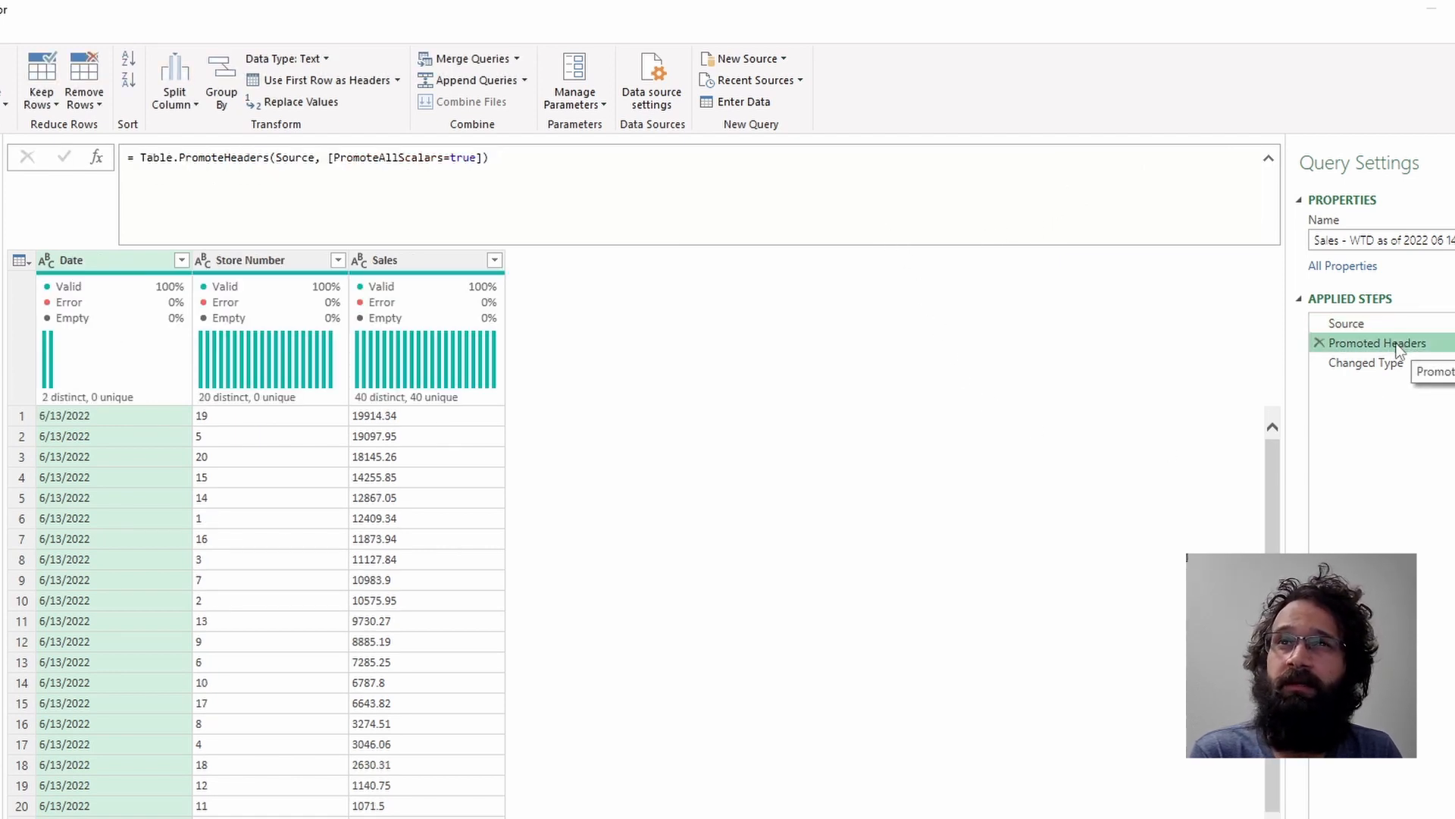
{"action": "left_click", "coordinate": [1397, 364]}
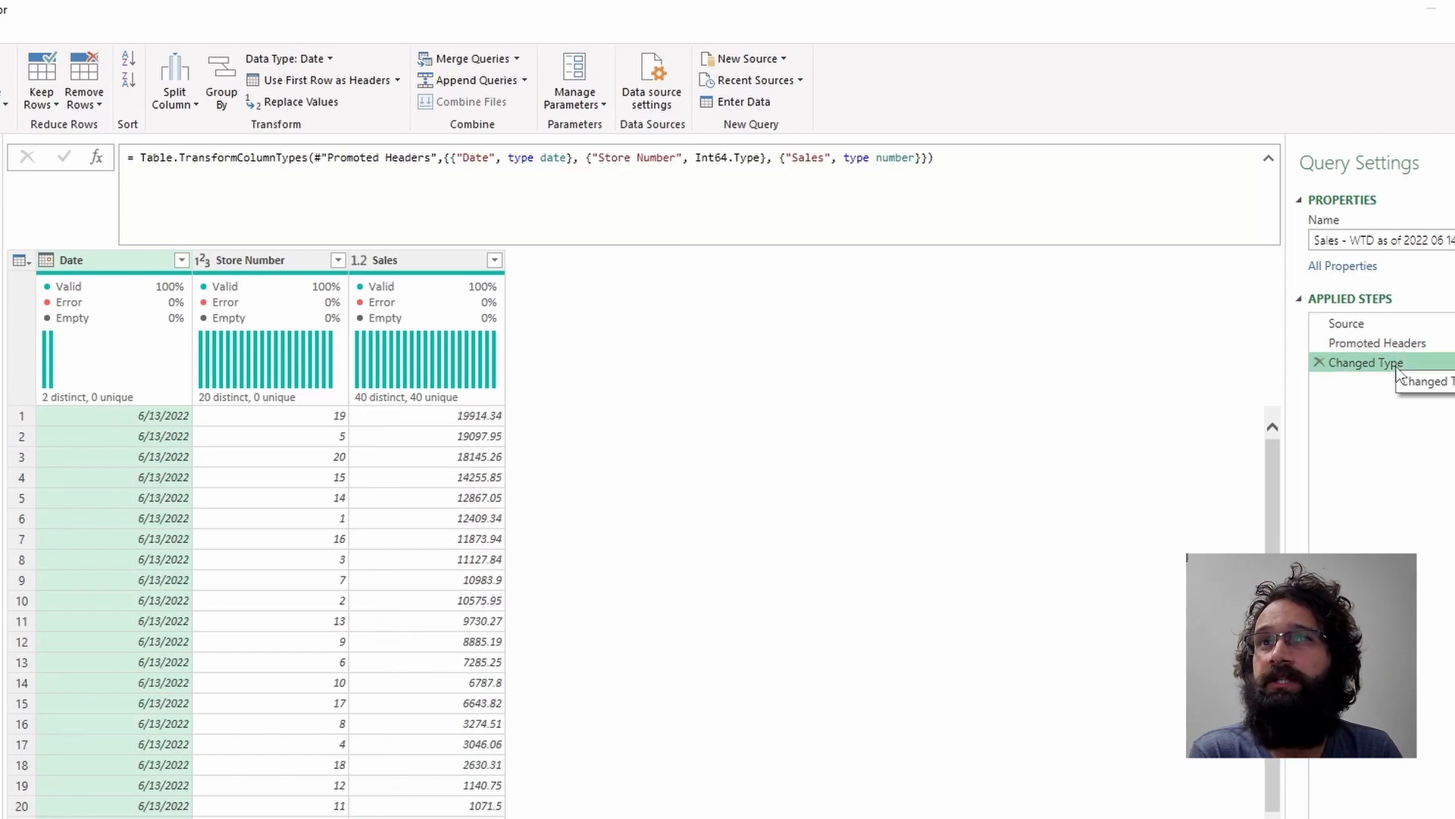
{"action": "left_click", "coordinate": [1269, 160]}
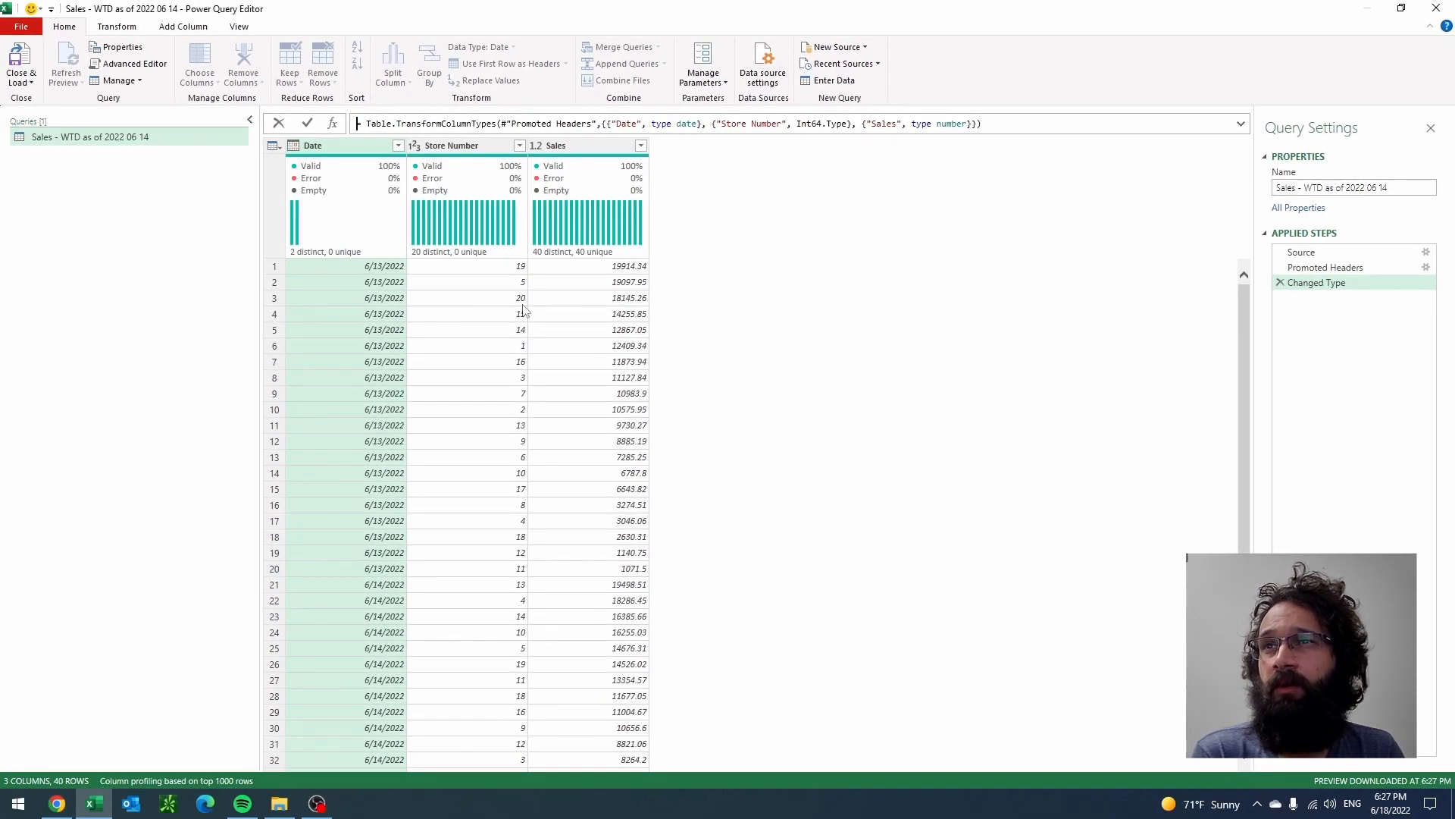
{"action": "left_click", "coordinate": [1249, 449]}
{"action": "left_click_drag", "start_coordinate": [1246, 458], "coordinate": [1243, 375]}
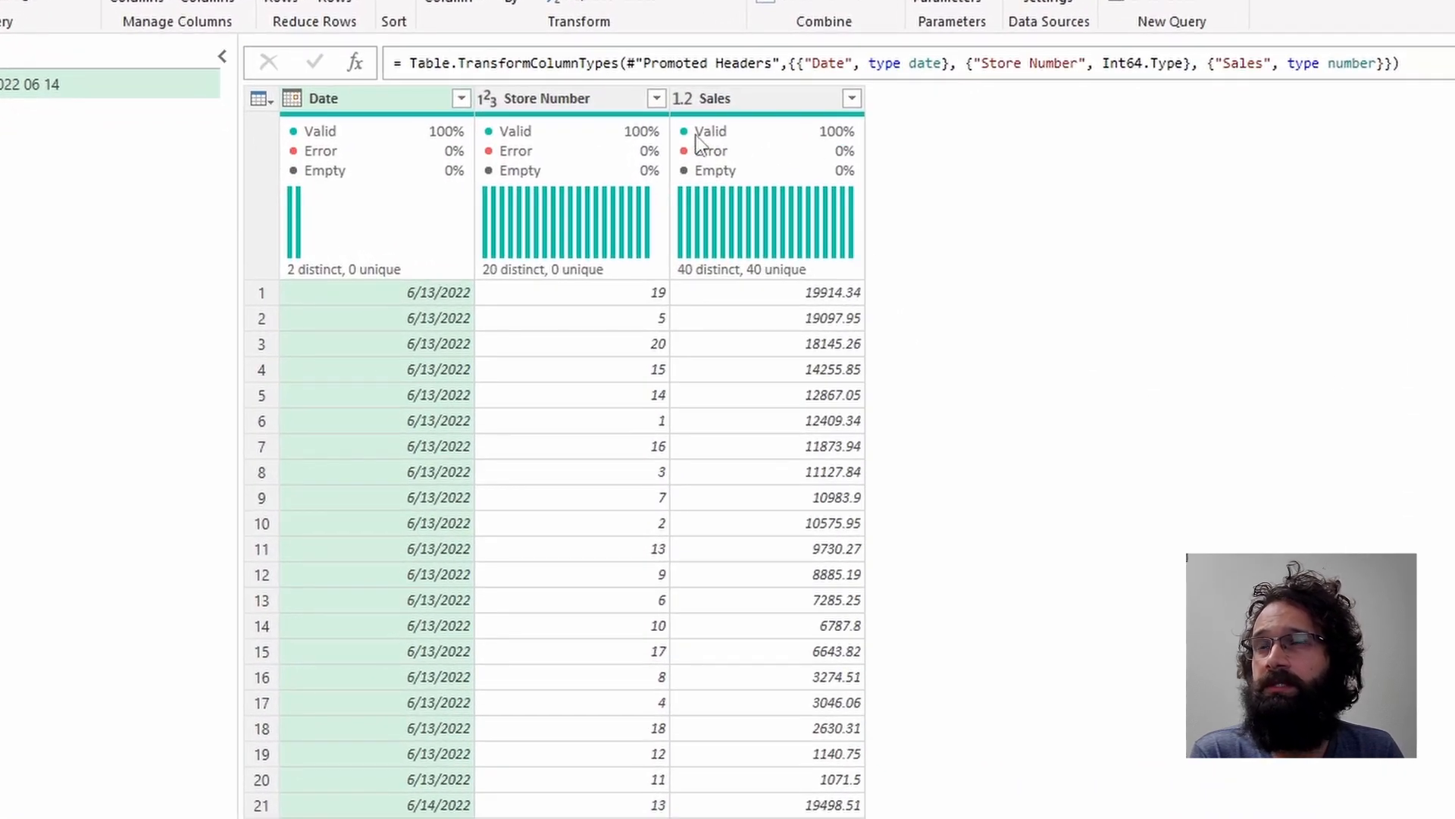
Step: Sort the query rows by Date ascending and by Store Number ascending
{"action": "left_click", "coordinate": [461, 99]}
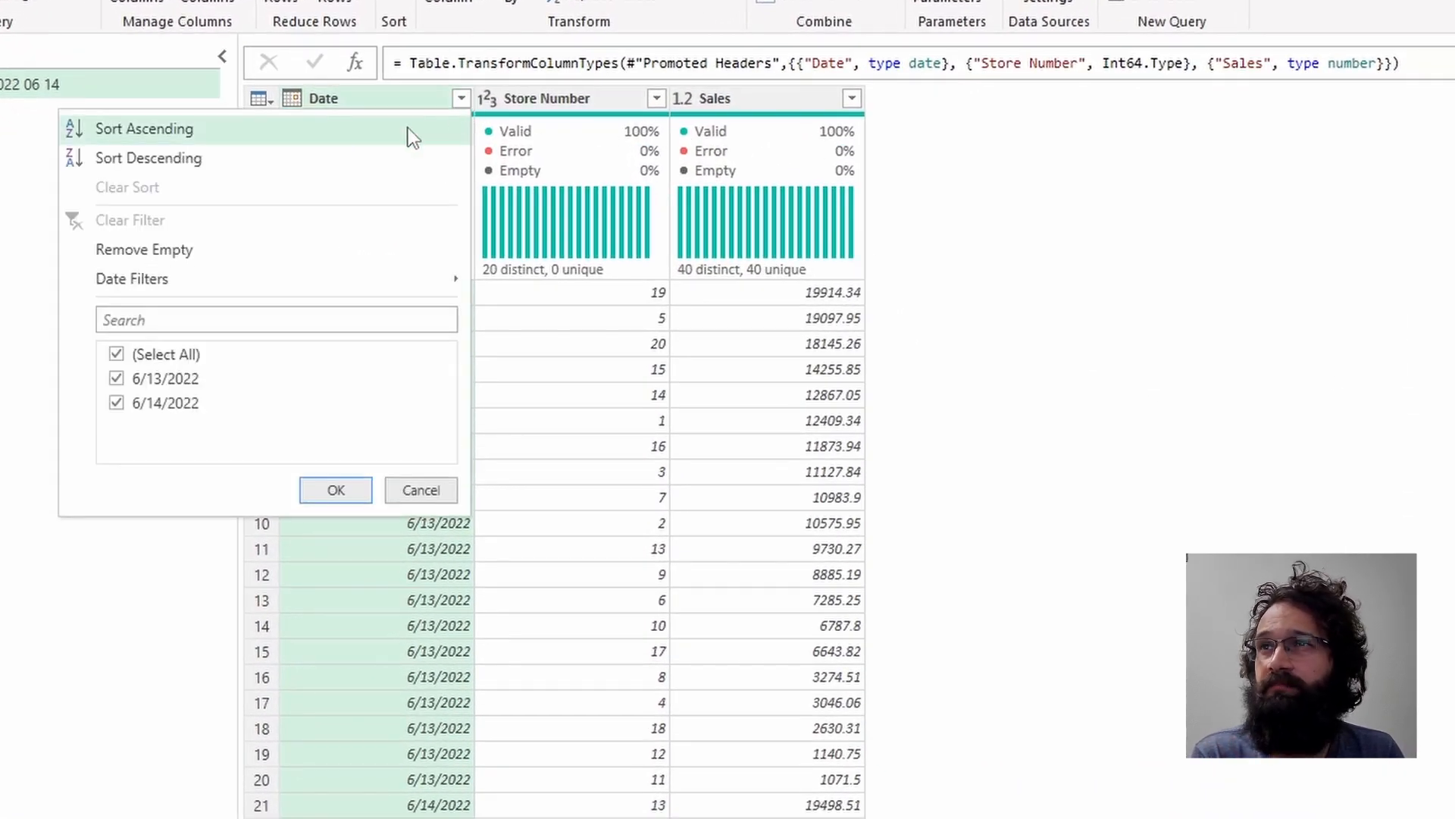
{"action": "left_click", "coordinate": [397, 140]}
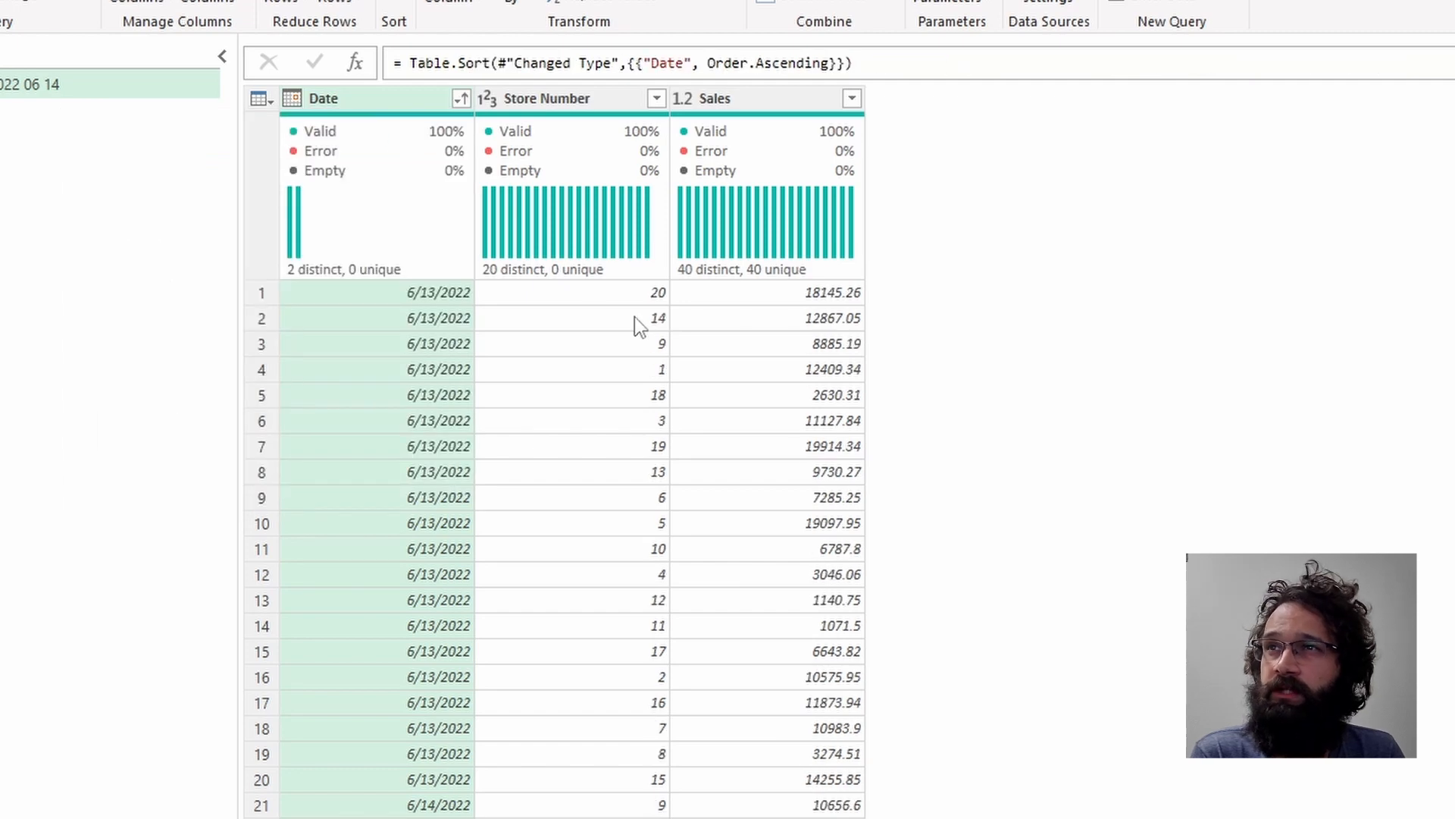
{"action": "left_click", "coordinate": [658, 106]}
{"action": "left_click", "coordinate": [656, 99]}
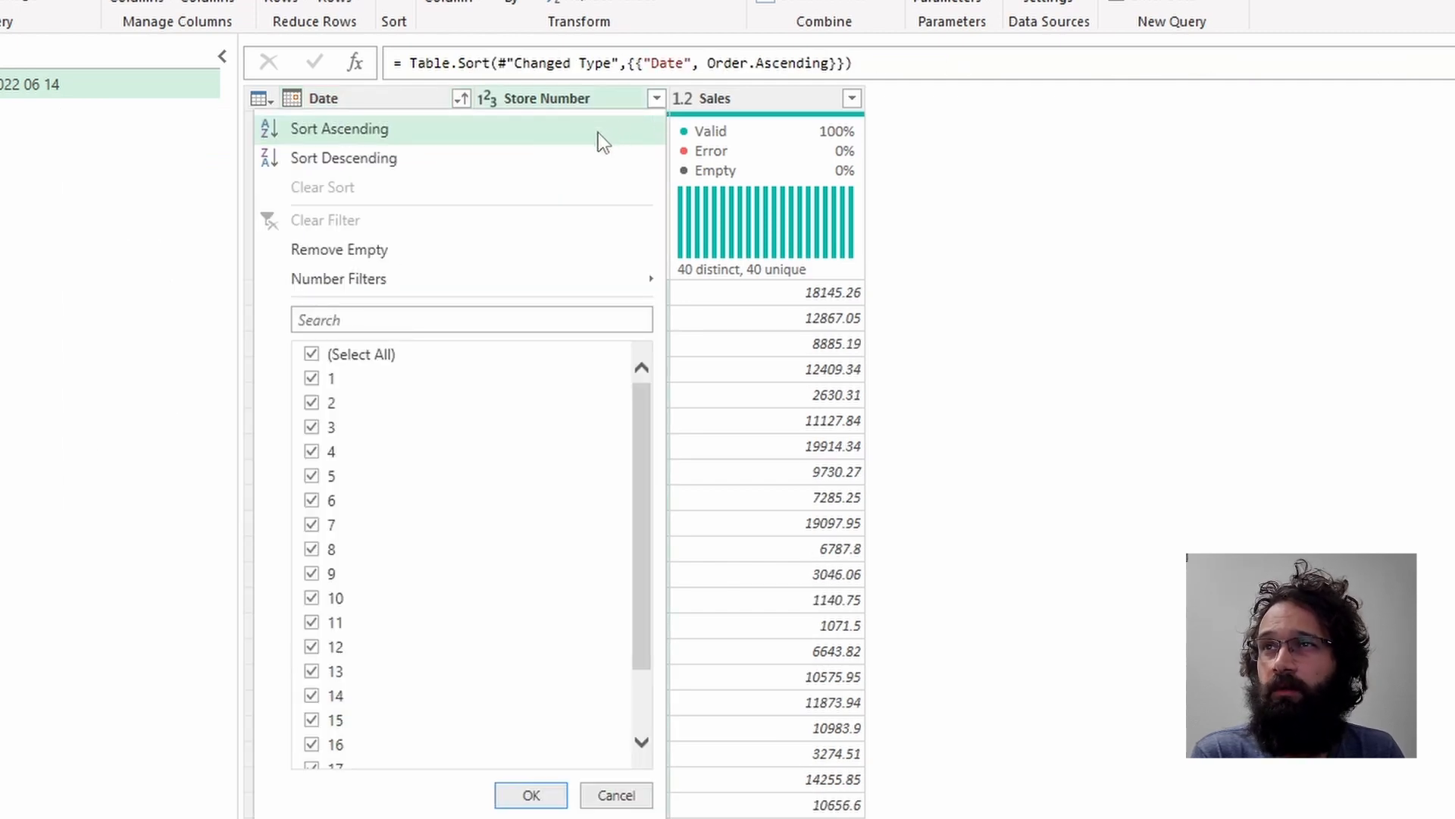
{"action": "left_click", "coordinate": [598, 133]}
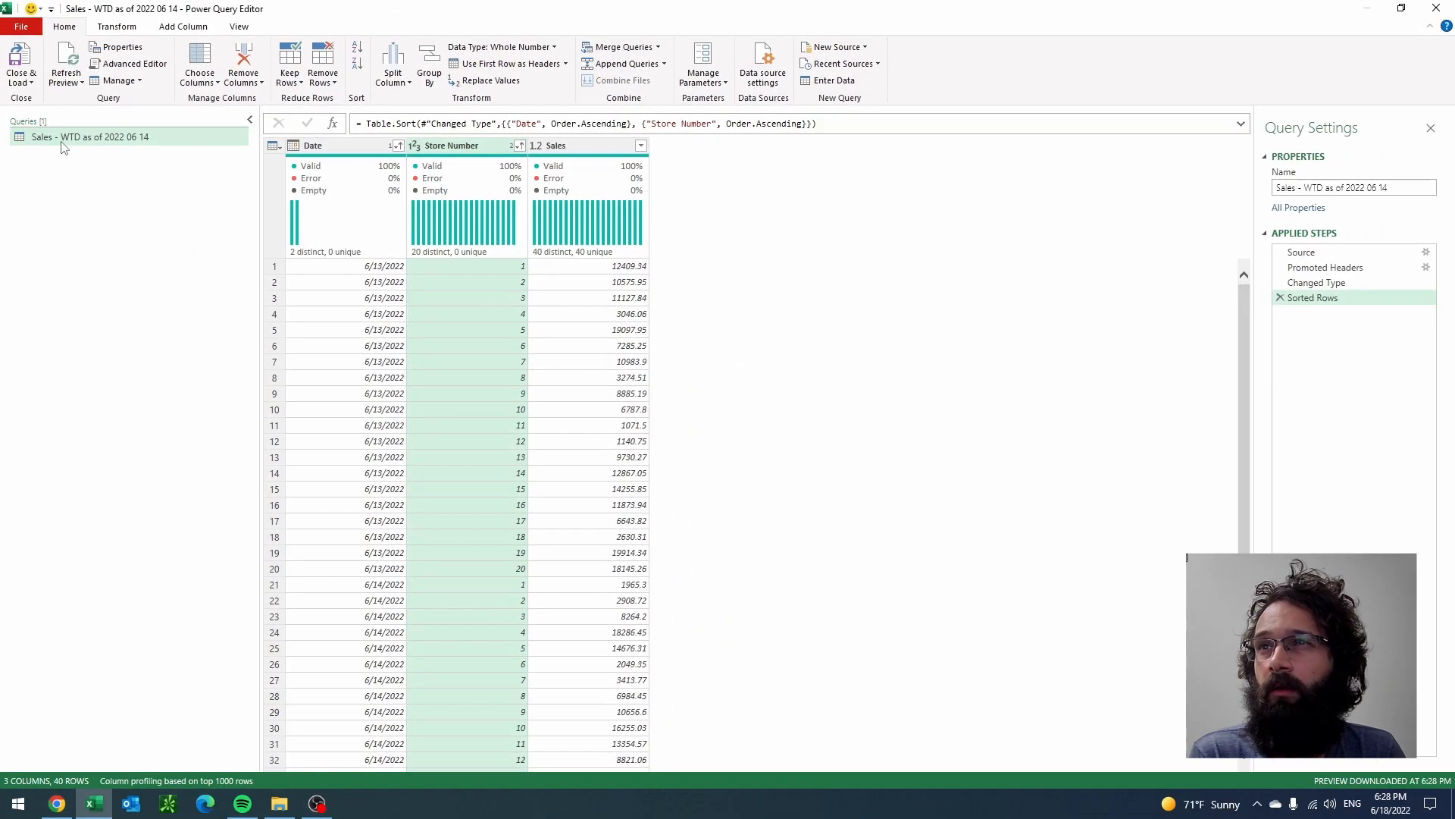
Step: Close the editor with the sales query as connection only, and load it as a table at cell A2 of the existing worksheet
{"action": "left_click", "coordinate": [23, 81]}
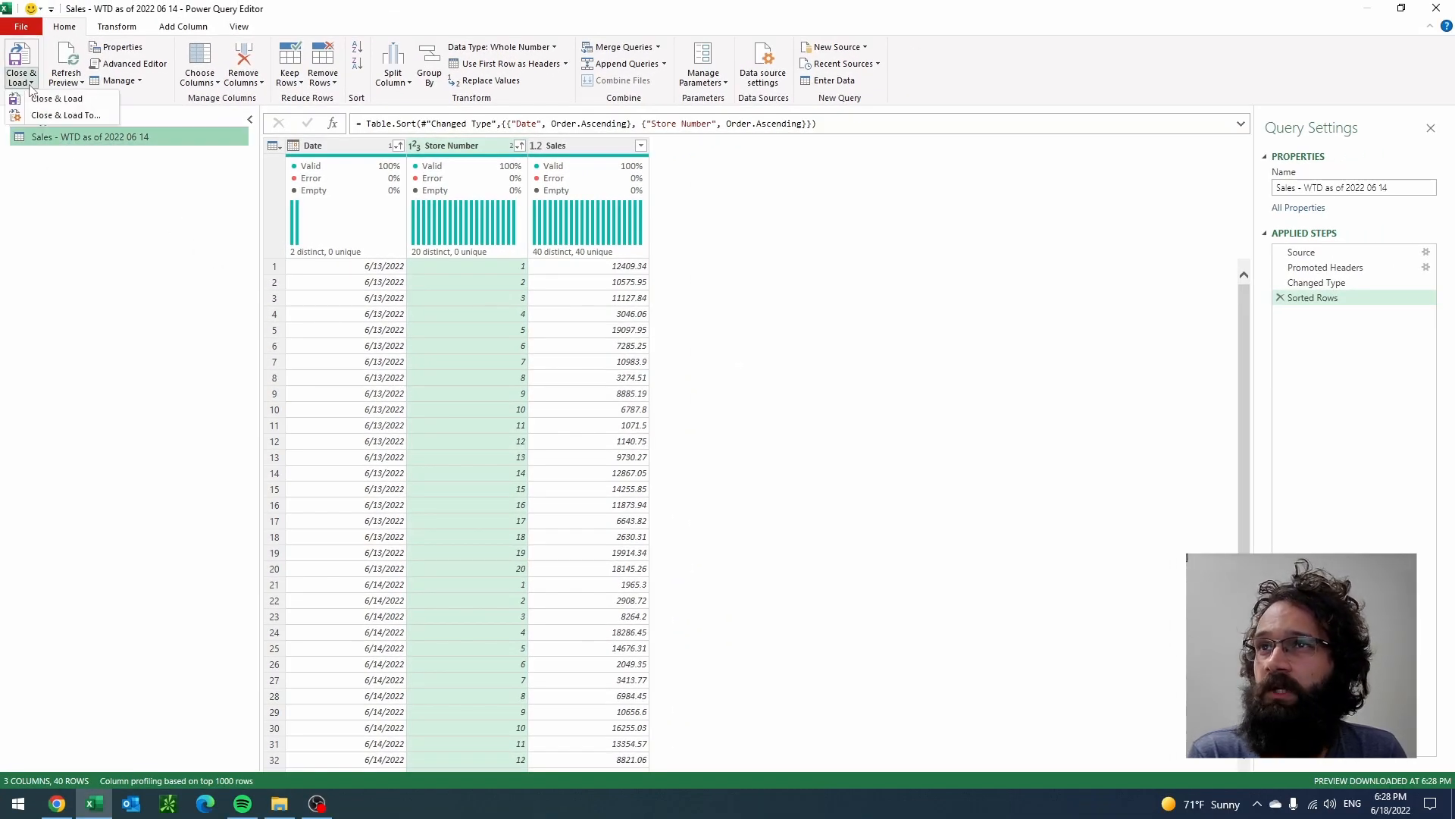
{"action": "left_click", "coordinate": [71, 144]}
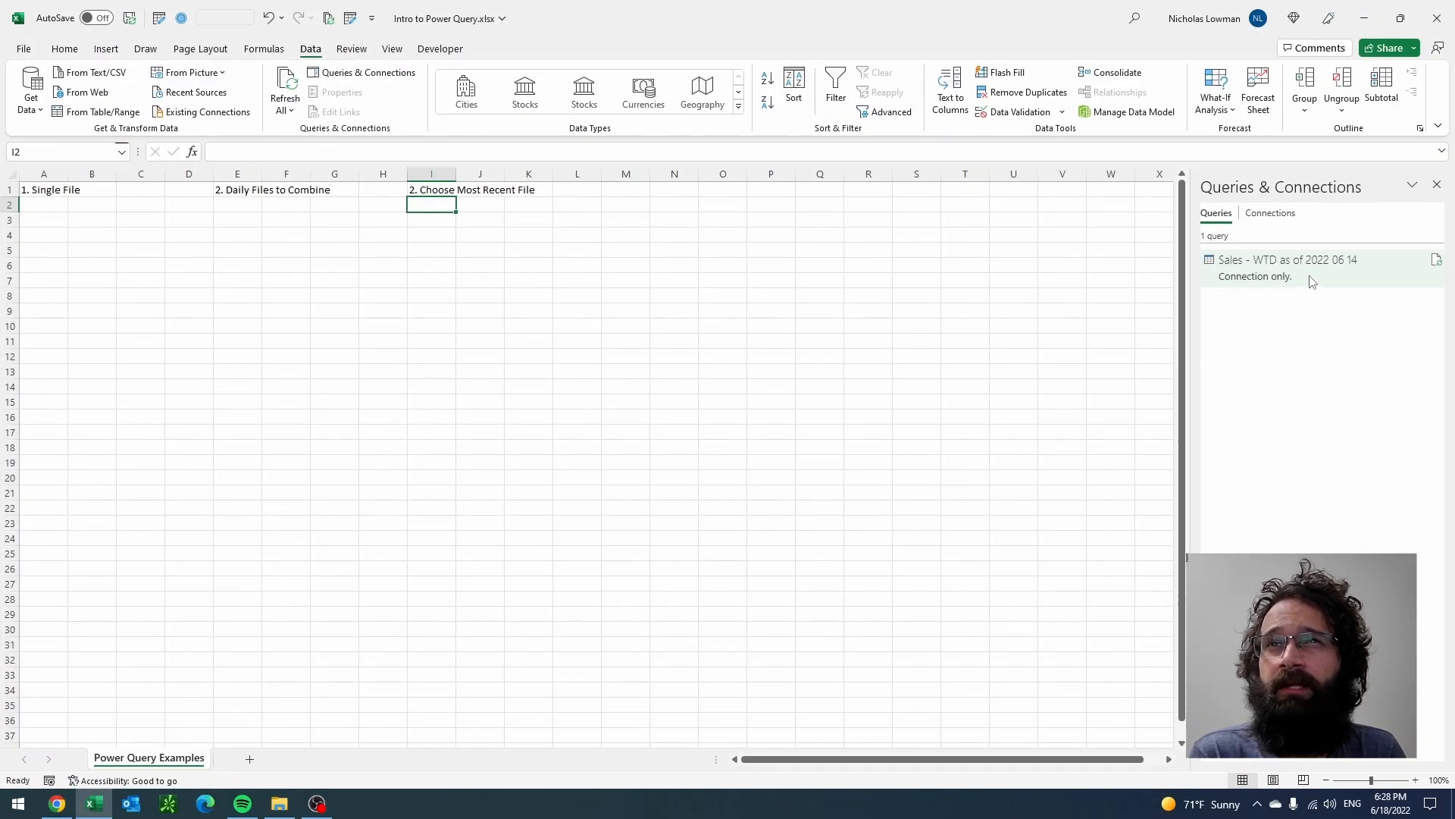
{"action": "mouse_move", "coordinate": [1436, 318]}
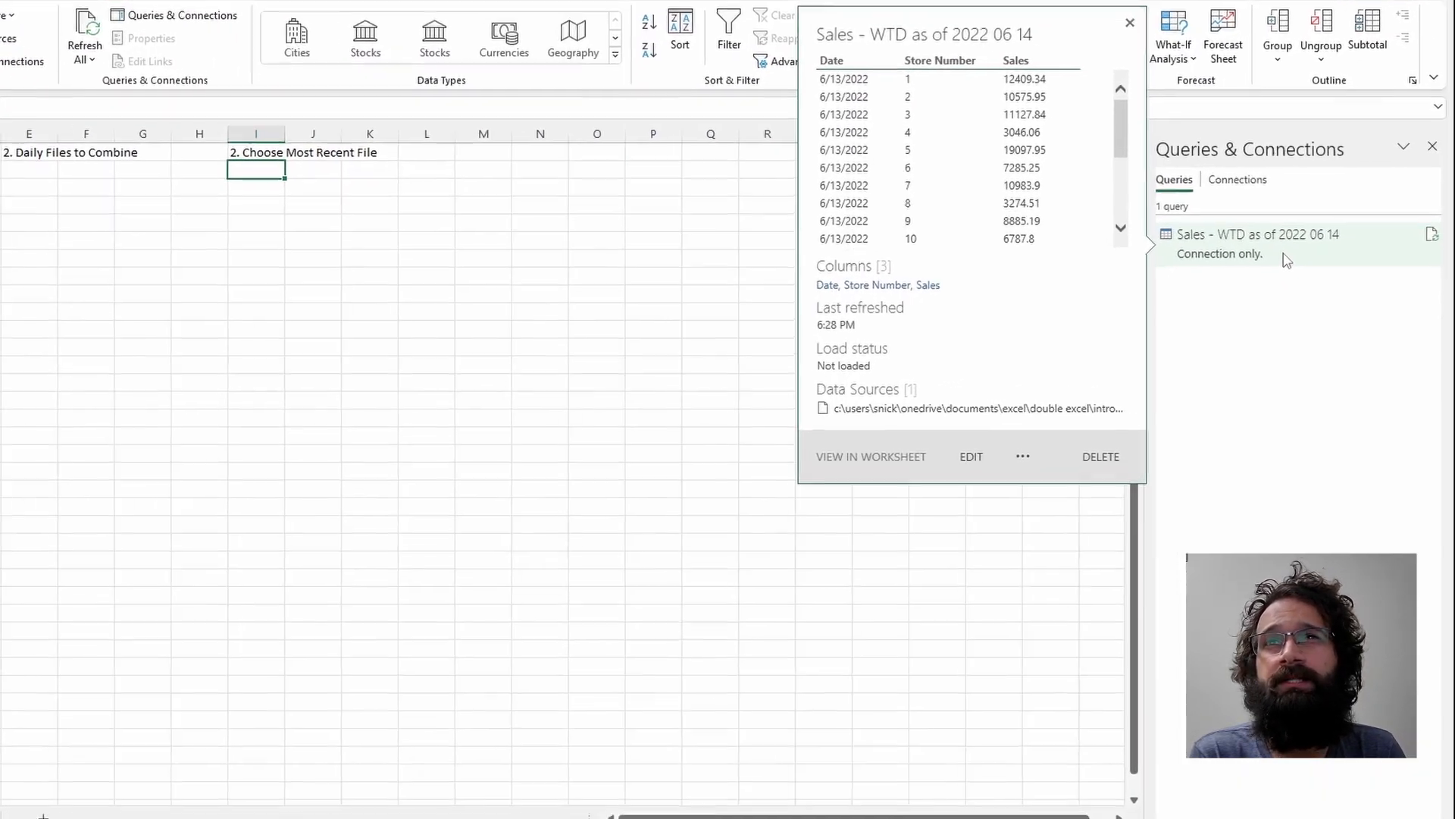
{"action": "right_click", "coordinate": [1299, 275]}
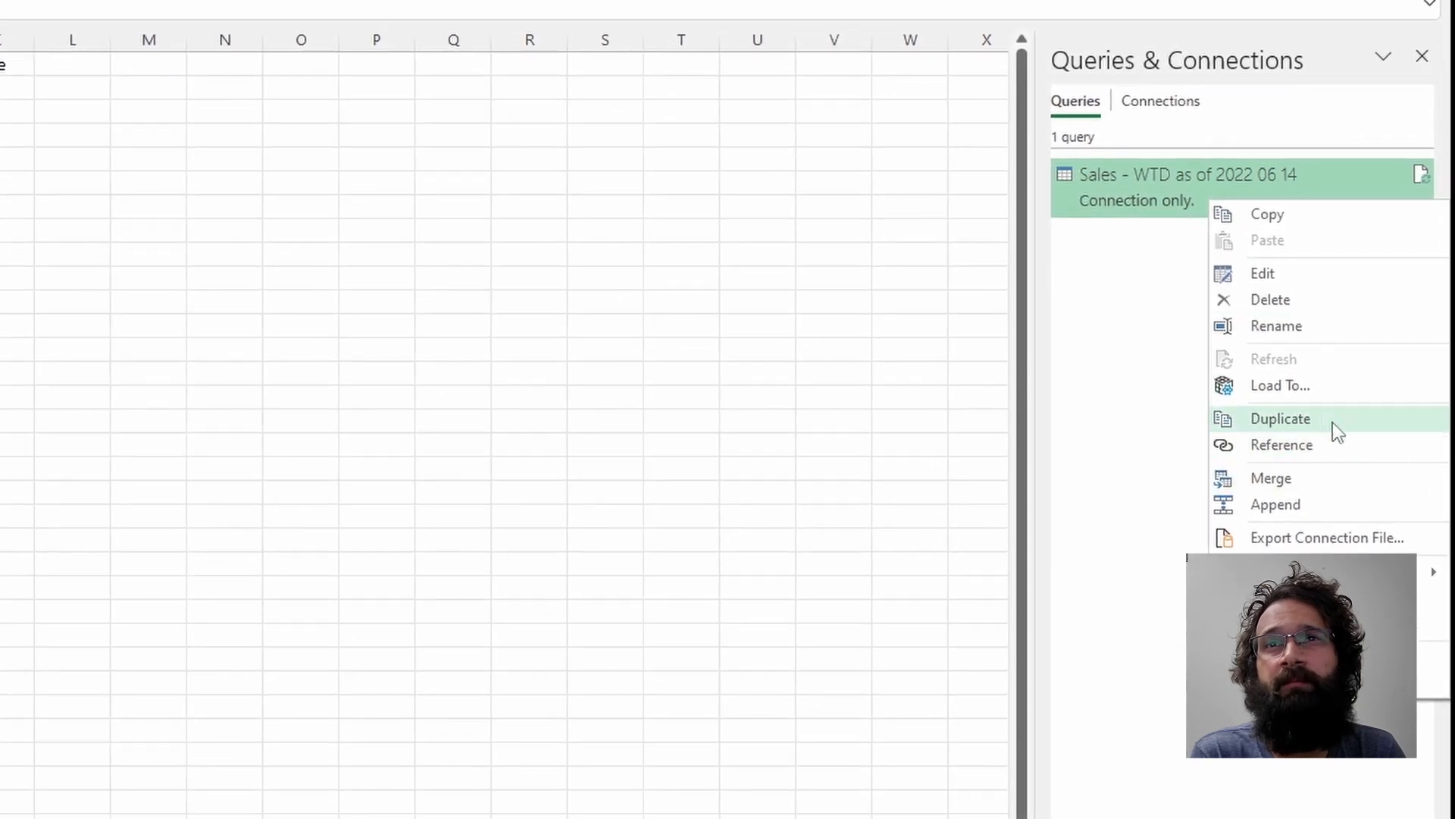
{"action": "left_click", "coordinate": [1303, 388]}
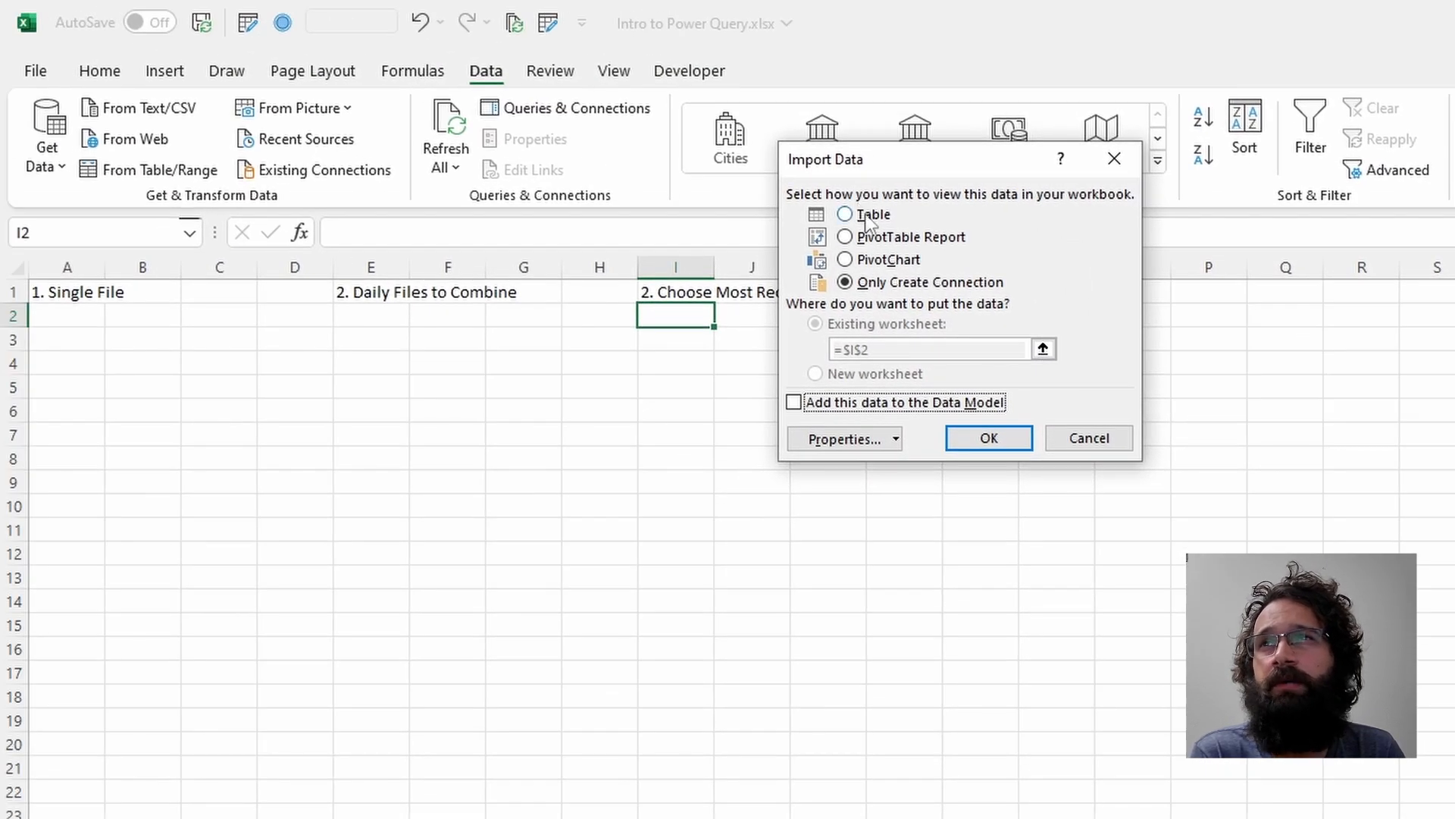
{"action": "left_click", "coordinate": [441, 99]}
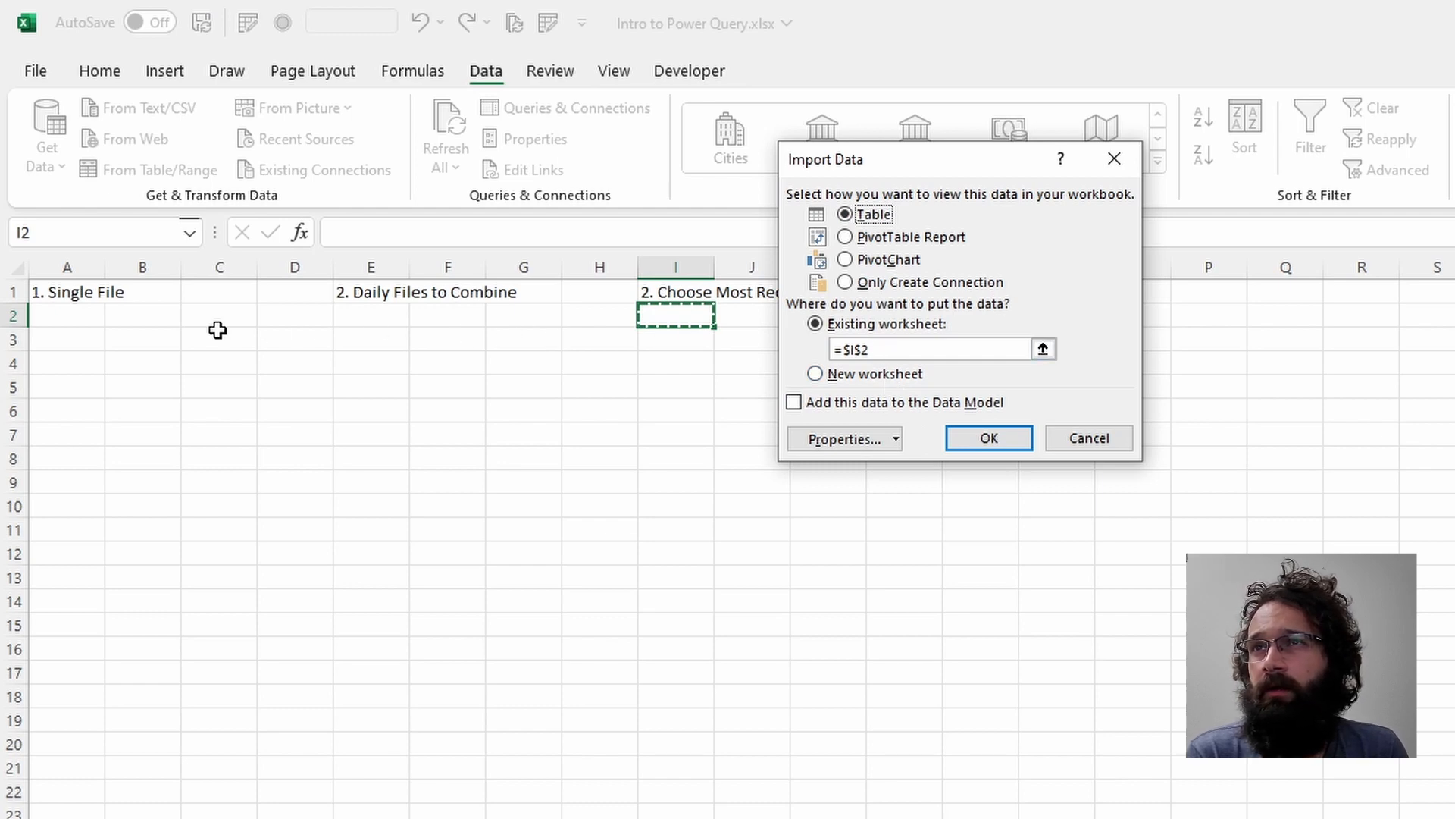
{"action": "left_click", "coordinate": [65, 314]}
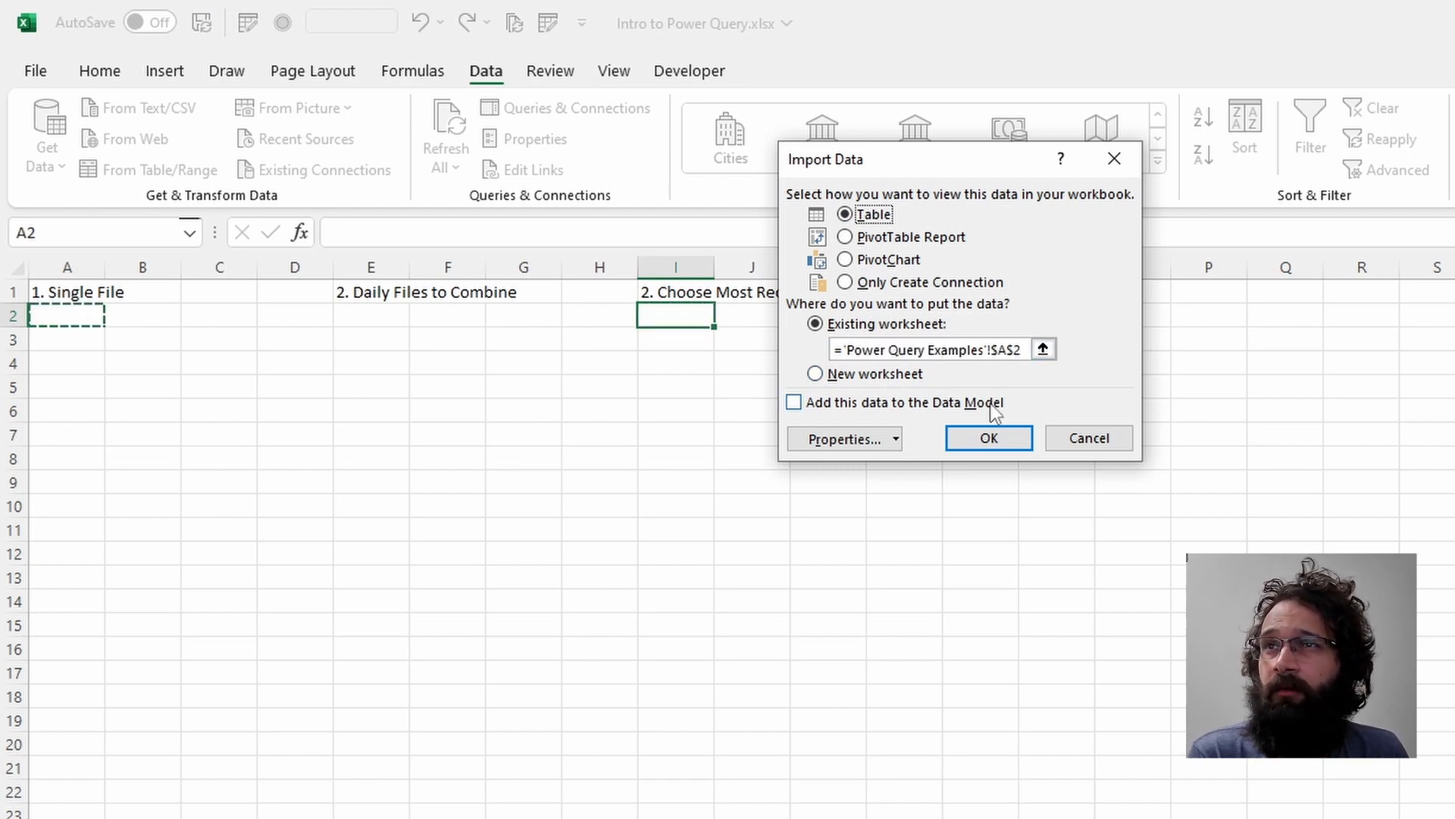
{"action": "left_click", "coordinate": [989, 439]}
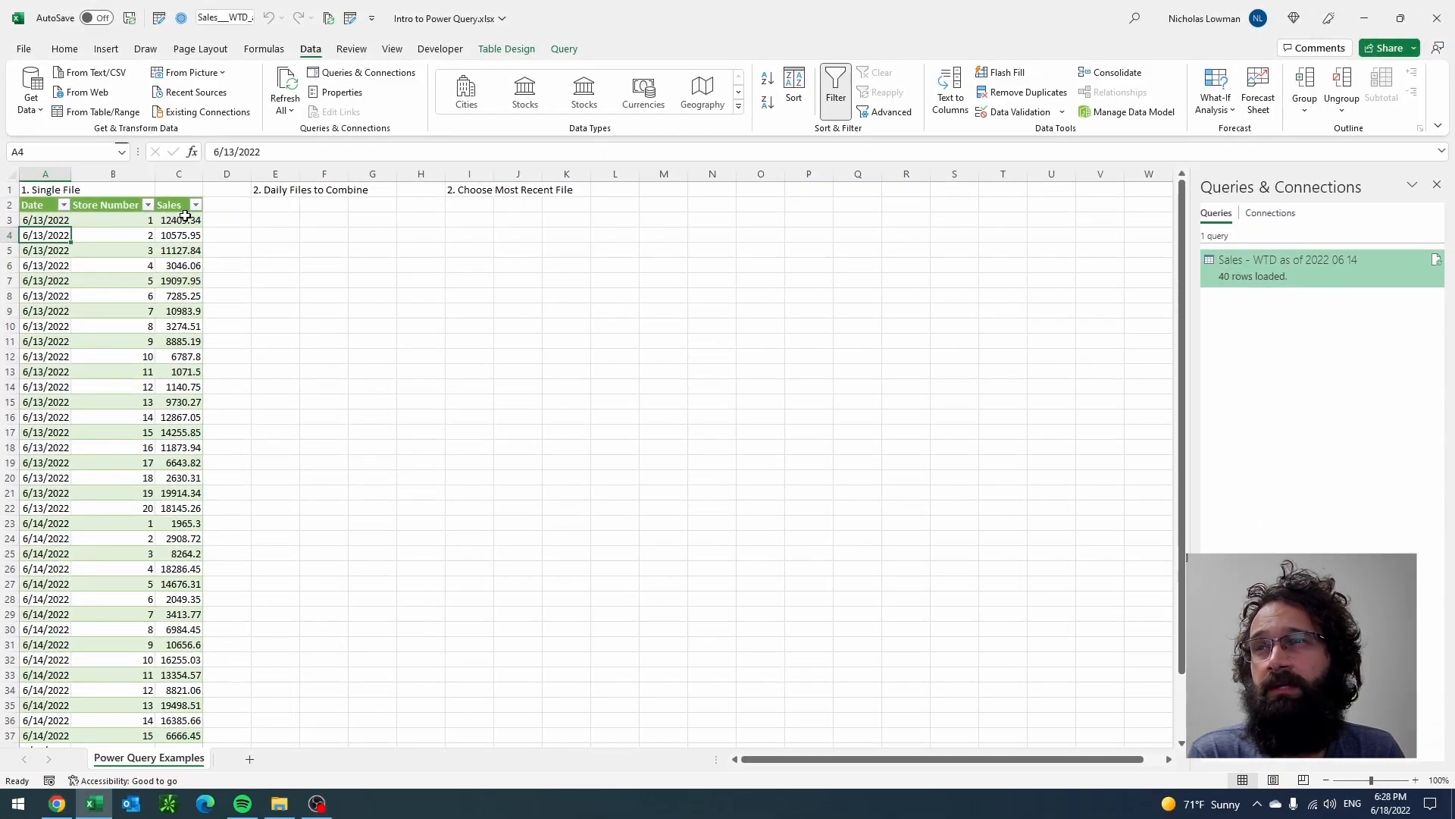
Step: Format all values in the loaded table's Sales column with the Comma number style
{"action": "left_click_drag", "start_coordinate": [187, 229], "coordinate": [191, 582]}
{"action": "scroll", "coordinate": [212, 575], "scroll_direction": "down", "scroll_amount": 5}
{"action": "scroll", "coordinate": [191, 530], "scroll_direction": "up", "scroll_amount": 5}
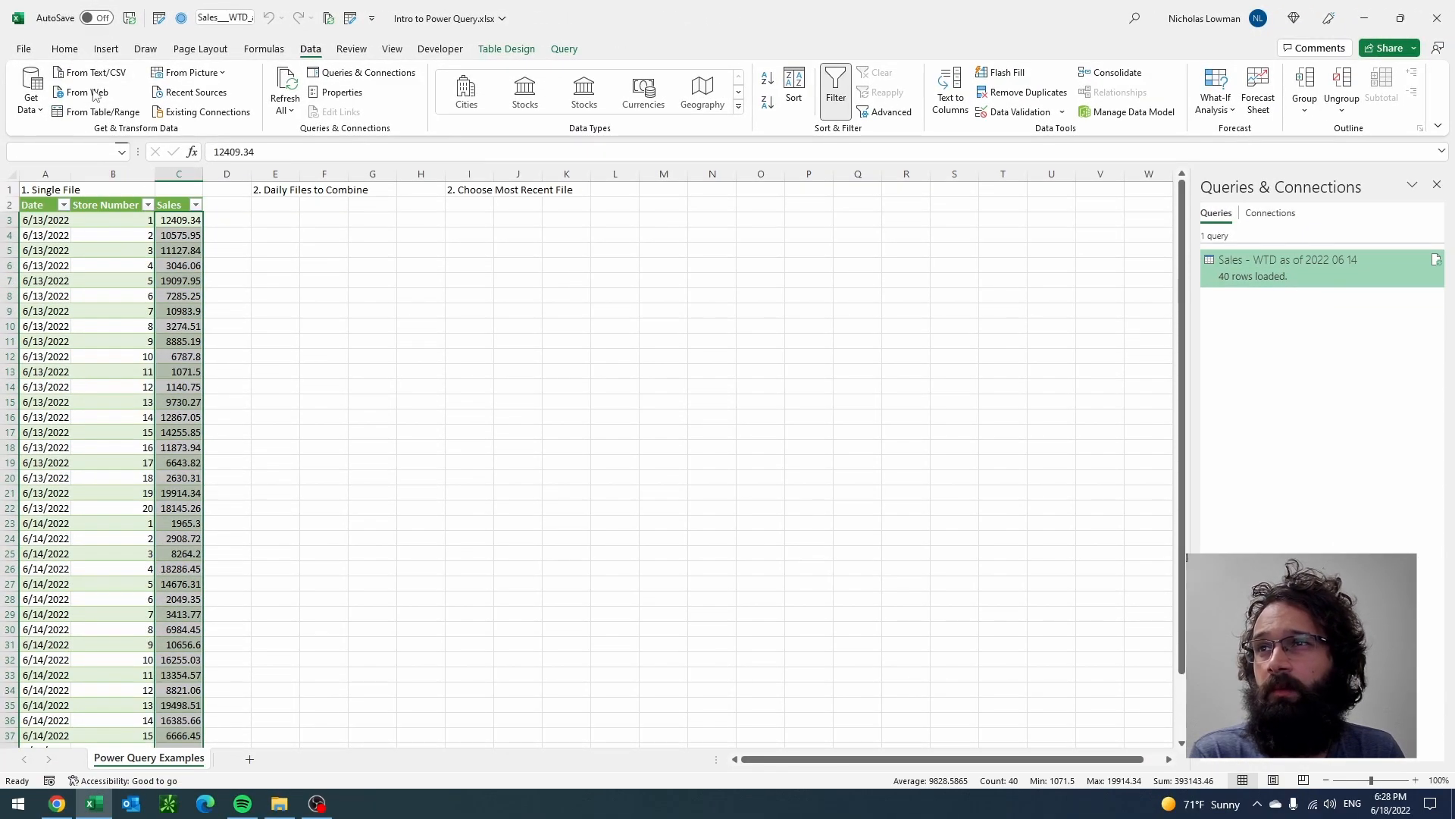
{"action": "left_click", "coordinate": [65, 48]}
{"action": "left_click", "coordinate": [649, 103]}
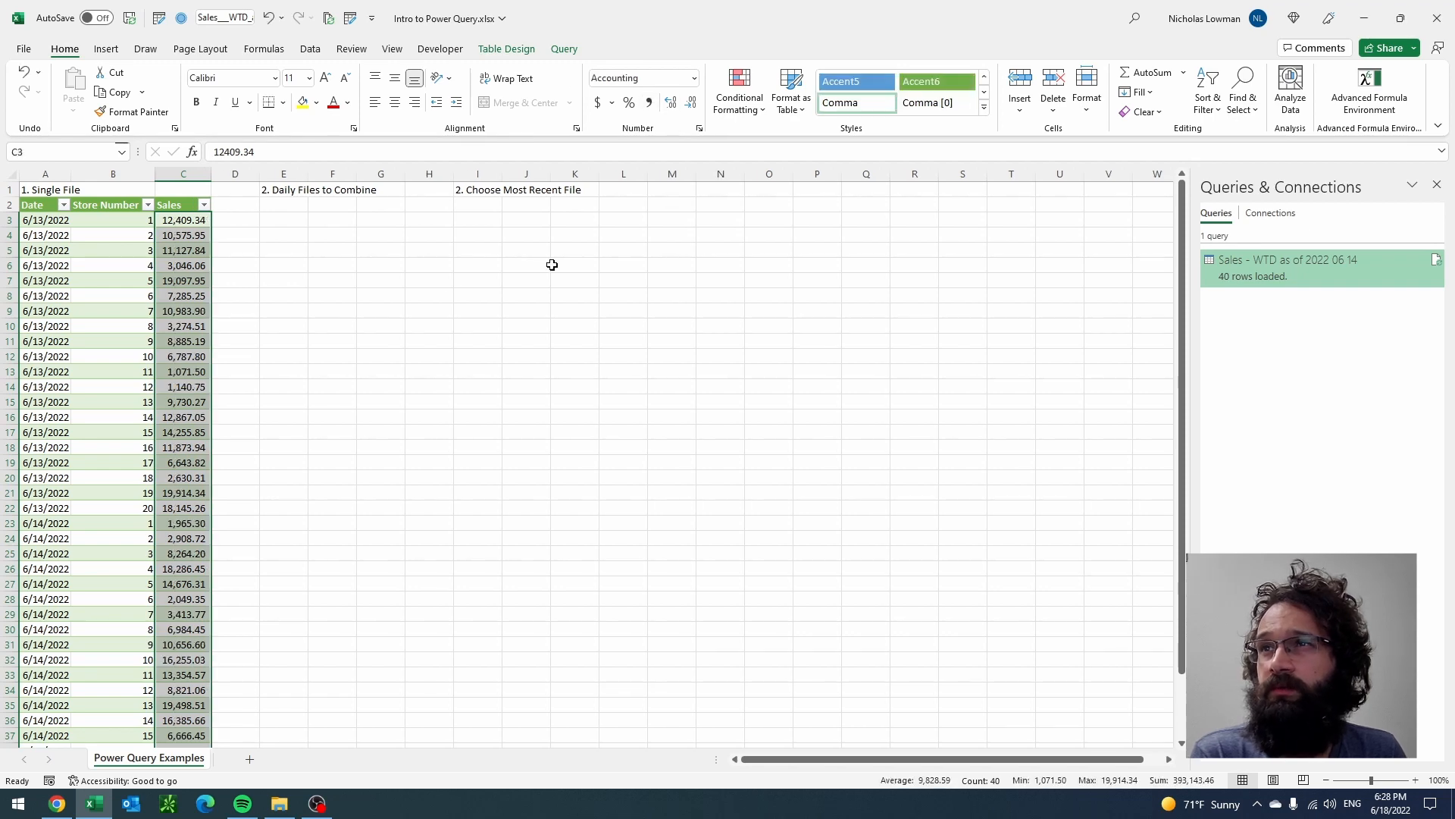
{"action": "scroll", "coordinate": [297, 303], "scroll_direction": "down", "scroll_amount": 1}
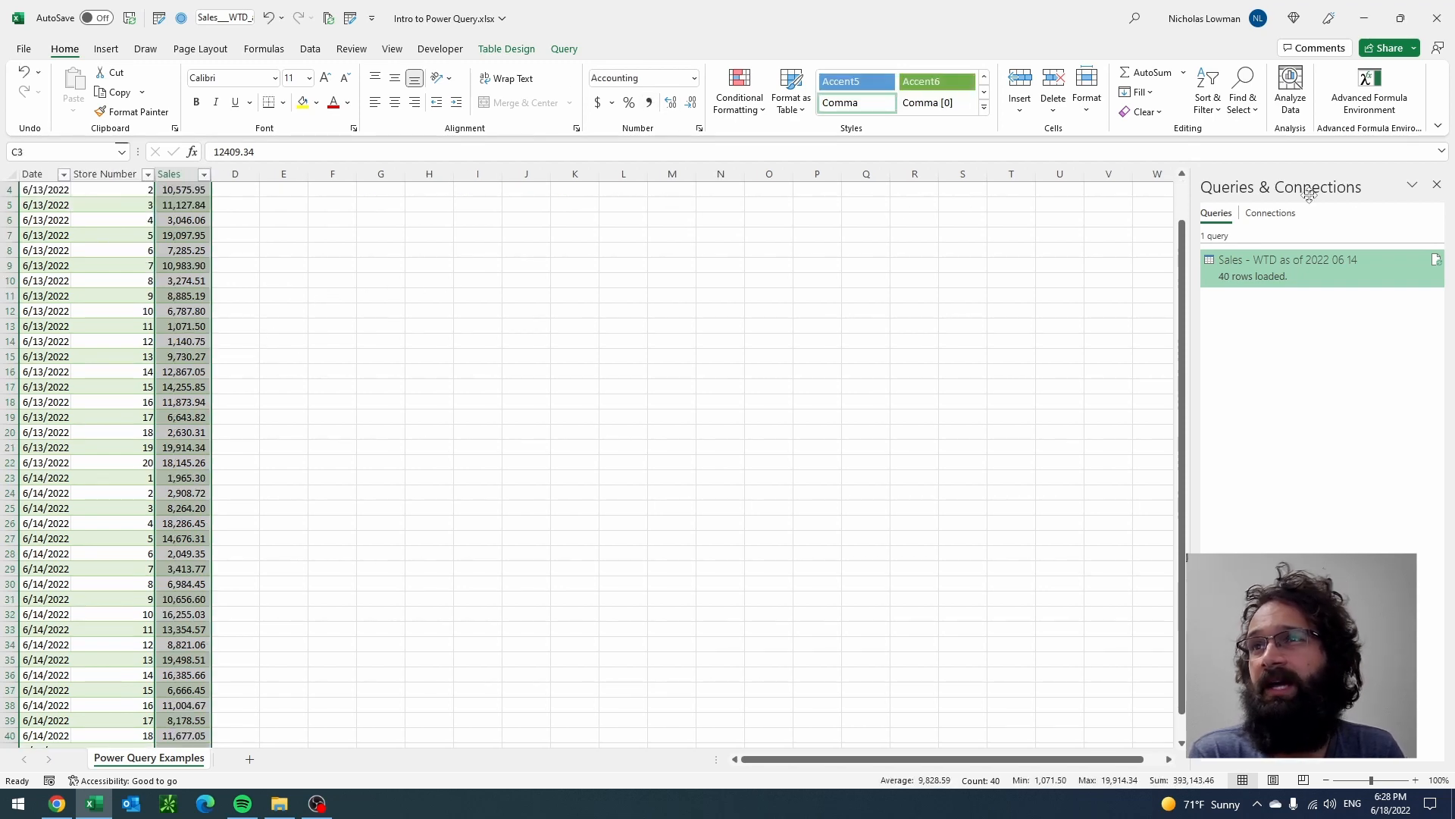
{"action": "scroll", "coordinate": [245, 509], "scroll_direction": "down", "scroll_amount": 2}
{"action": "scroll", "coordinate": [245, 506], "scroll_direction": "up", "scroll_amount": 3}
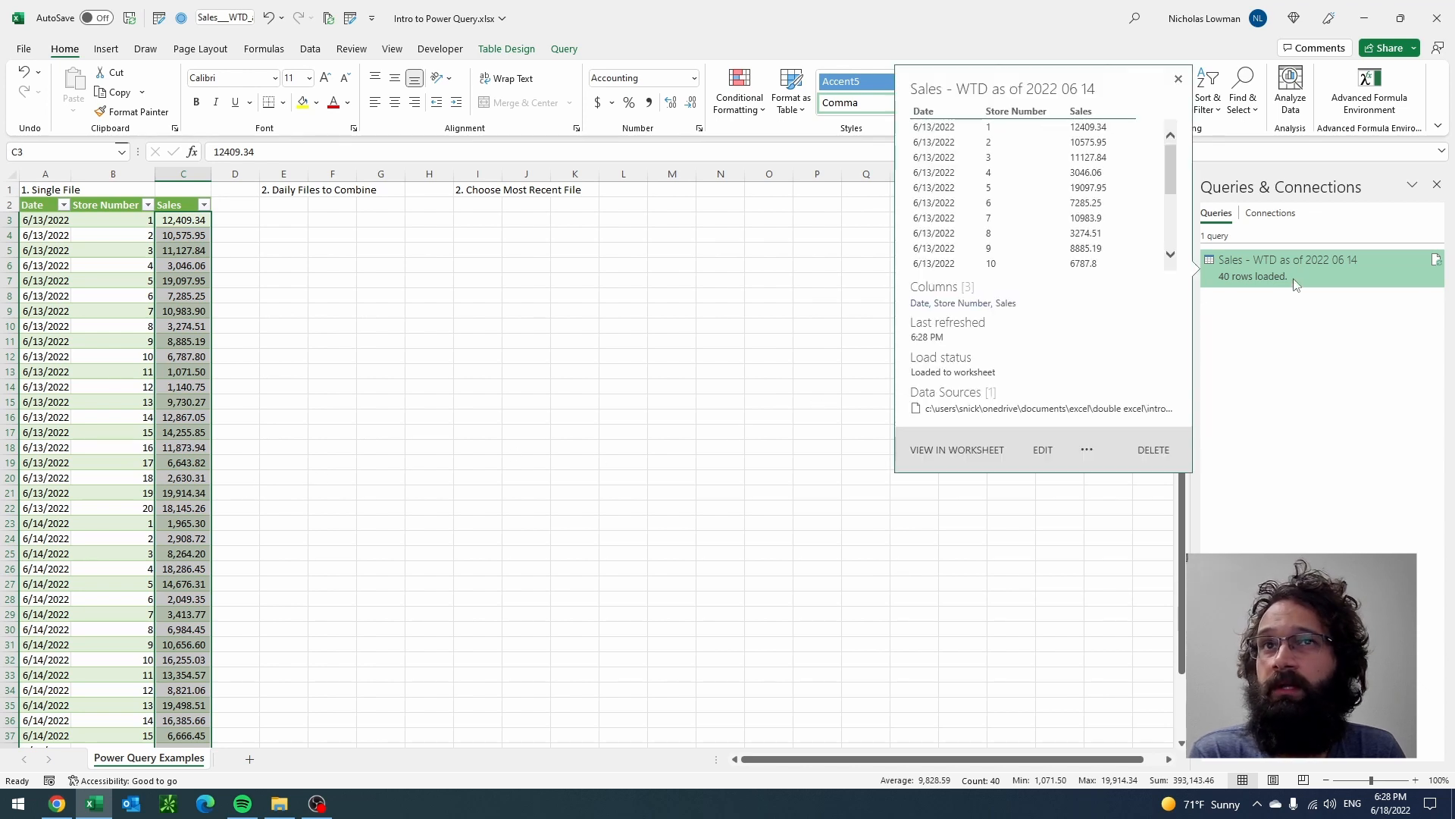
{"action": "left_click", "coordinate": [118, 241]}
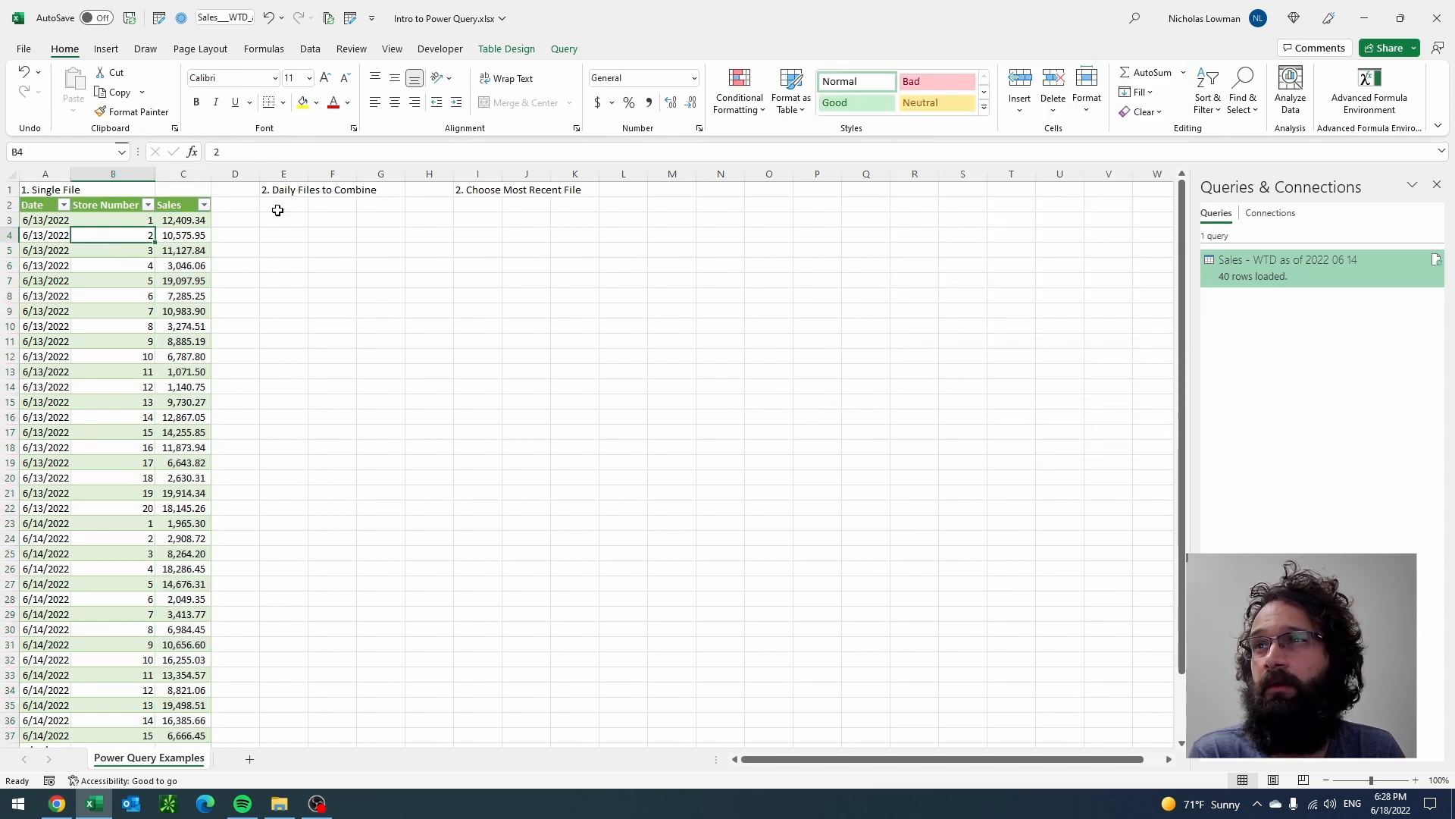
{"action": "left_click", "coordinate": [506, 48]}
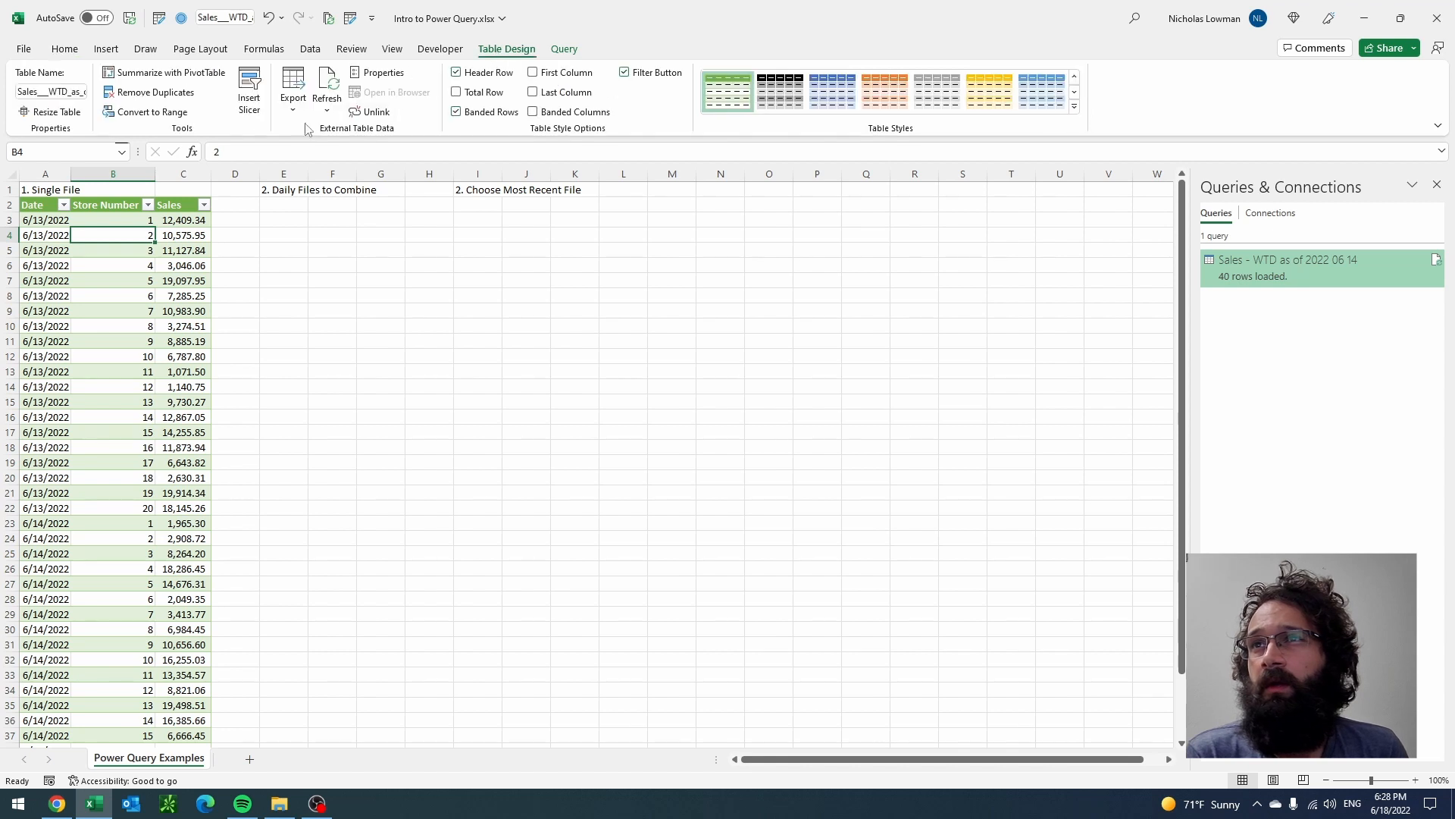
Step: Select cell E2, switch to File Explorer, and preview both daily sales CSV files in the 2. Daily Files to Combine folder
{"action": "left_click", "coordinate": [293, 205]}
{"action": "left_click", "coordinate": [280, 804]}
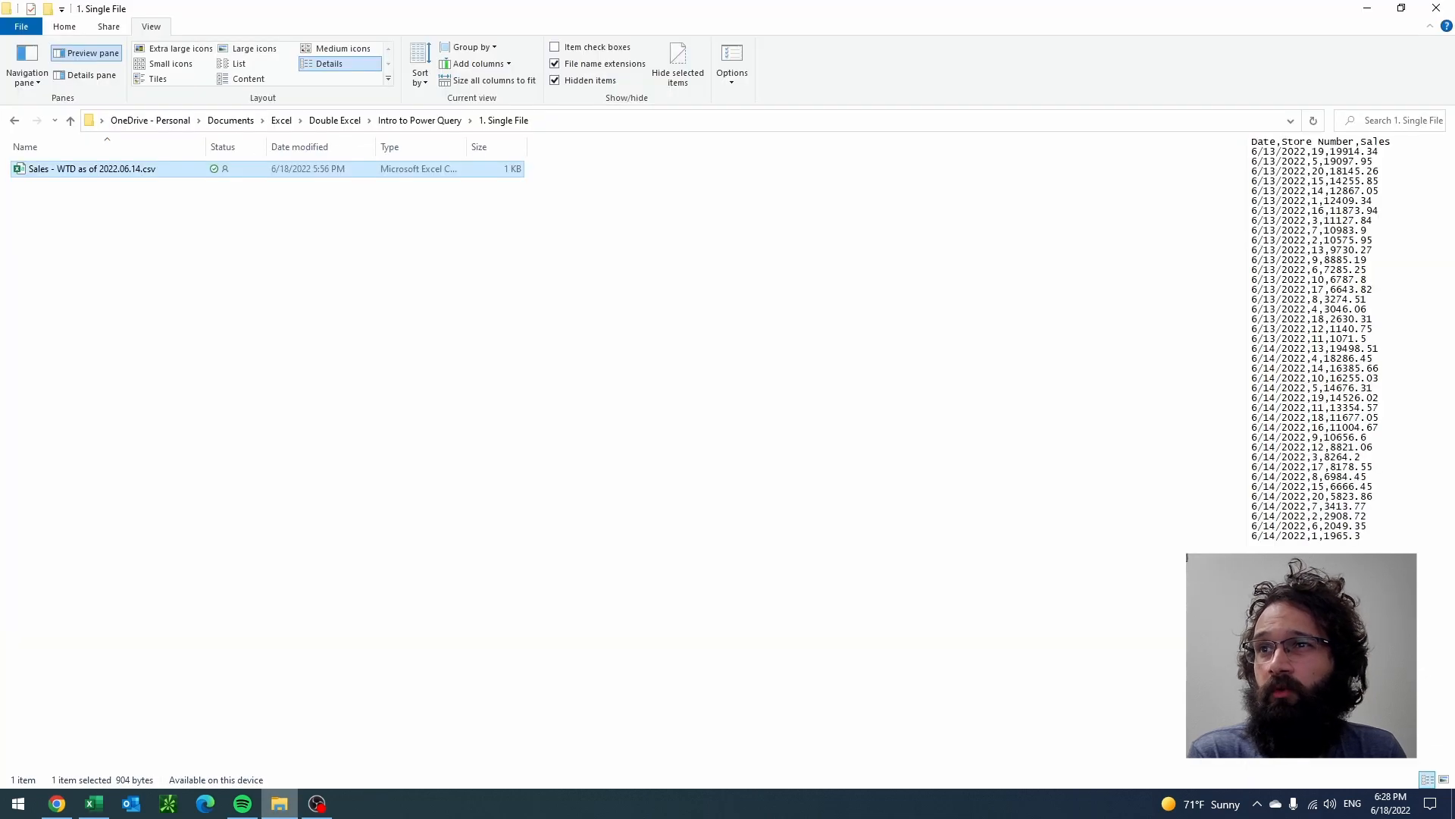
{"action": "left_click", "coordinate": [419, 121]}
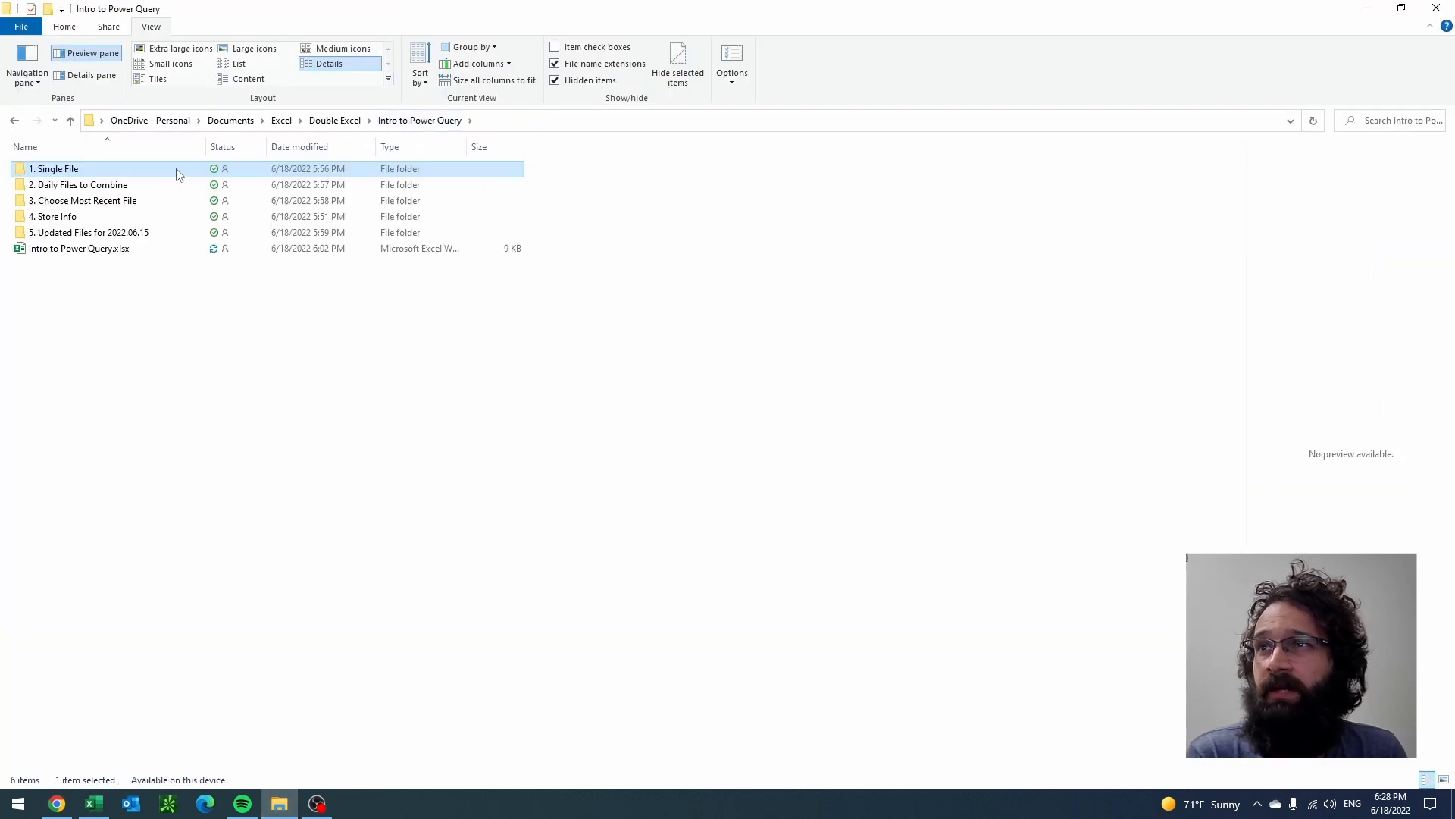
{"action": "double_click", "coordinate": [146, 185]}
{"action": "left_click", "coordinate": [146, 176]}
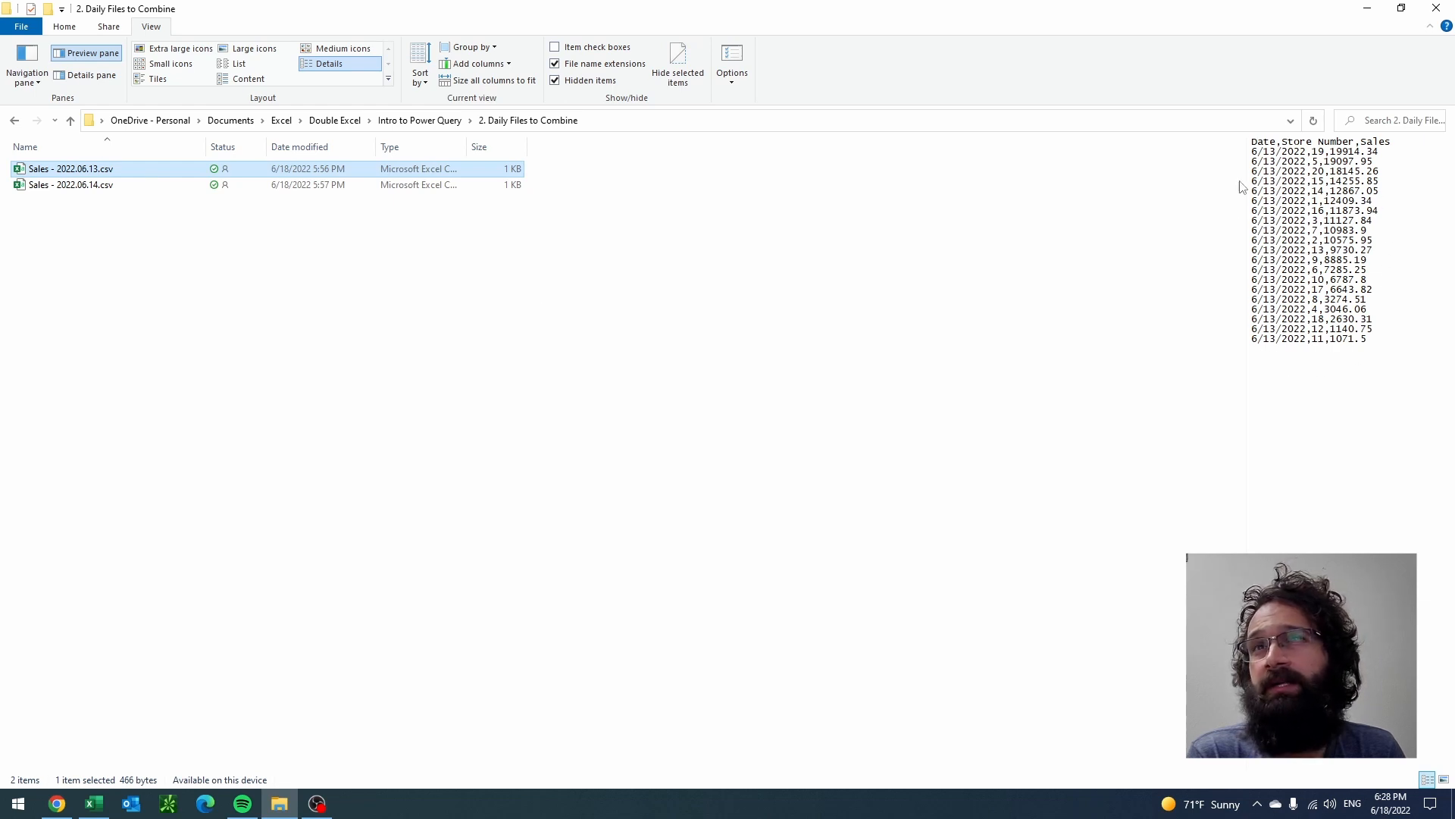
{"action": "left_click", "coordinate": [130, 187]}
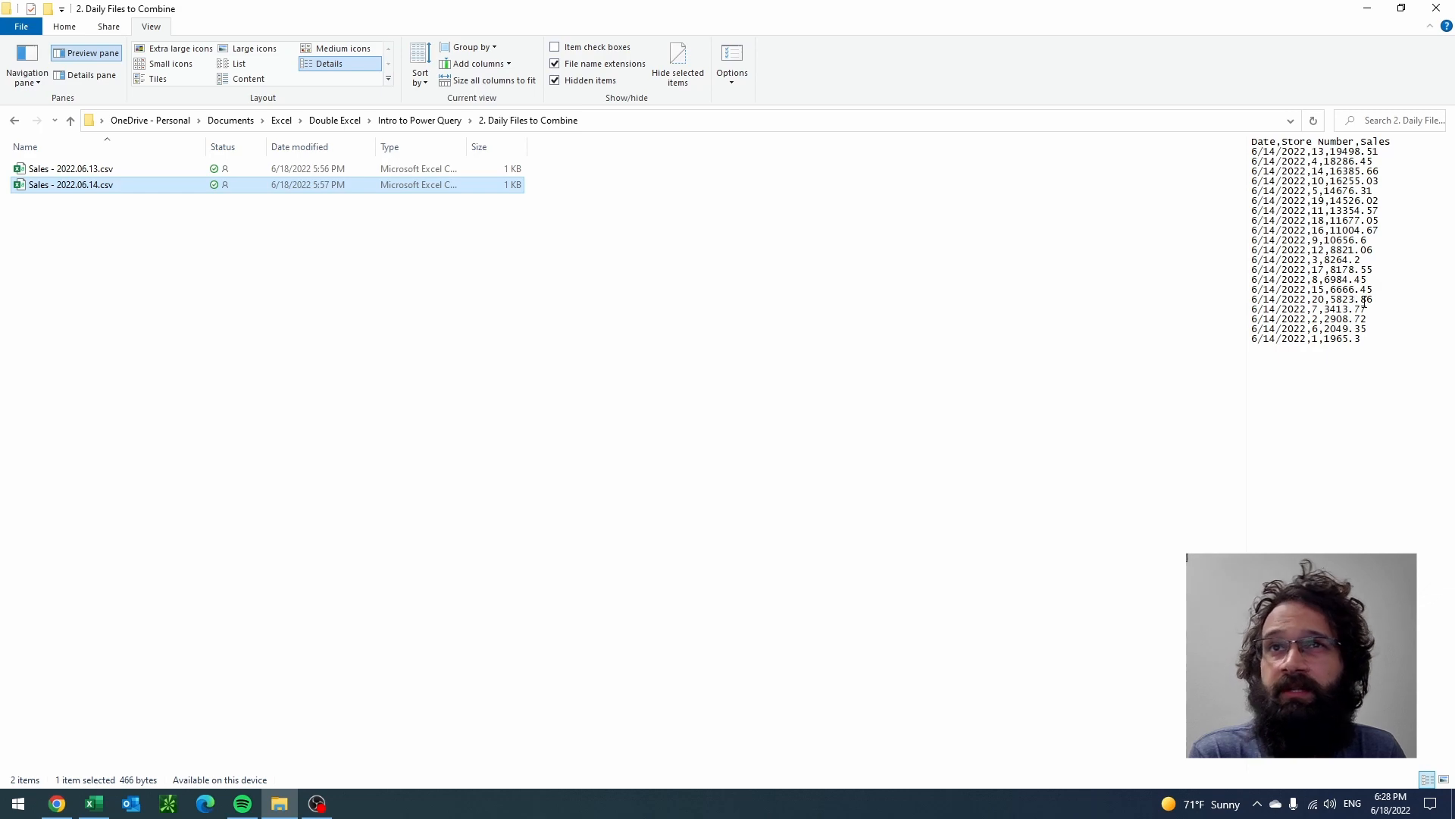
{"action": "left_click", "coordinate": [1367, 9]}
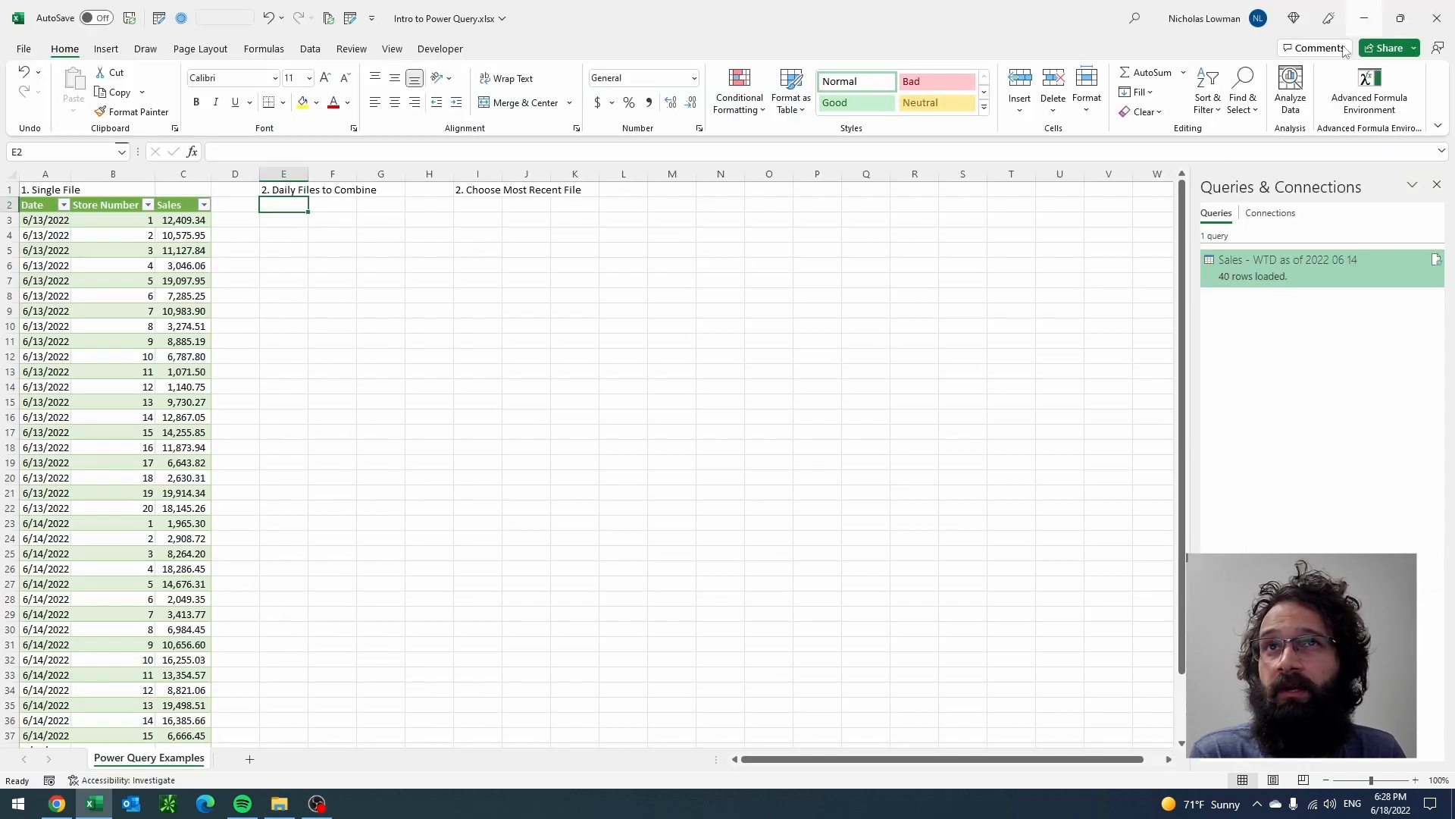
Step: Start a data import from the 2. Daily Files to Combine folder inside Intro to Power Query
{"action": "left_click", "coordinate": [311, 50]}
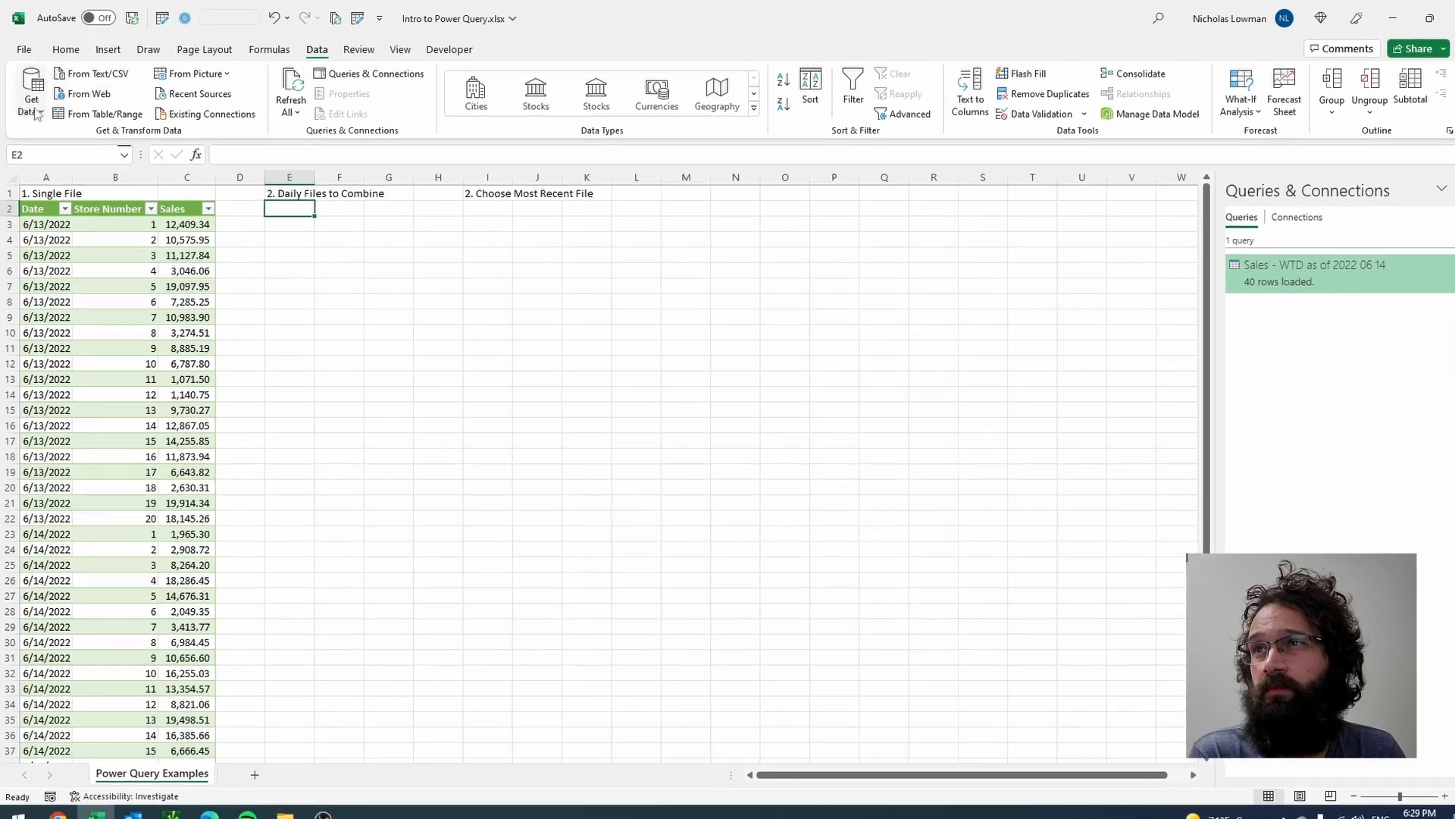
{"action": "left_click", "coordinate": [31, 97]}
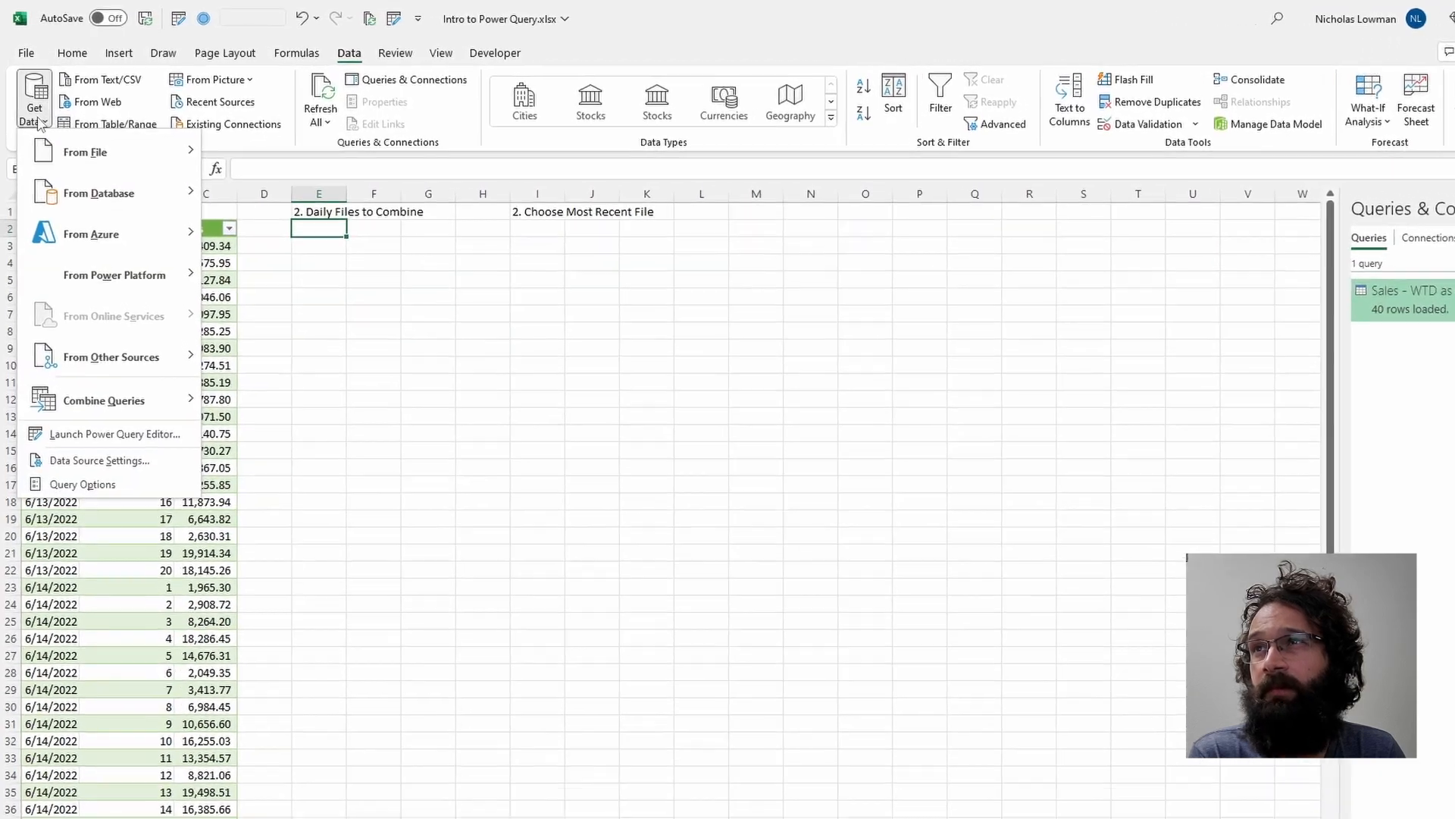
{"action": "mouse_move", "coordinate": [62, 136]}
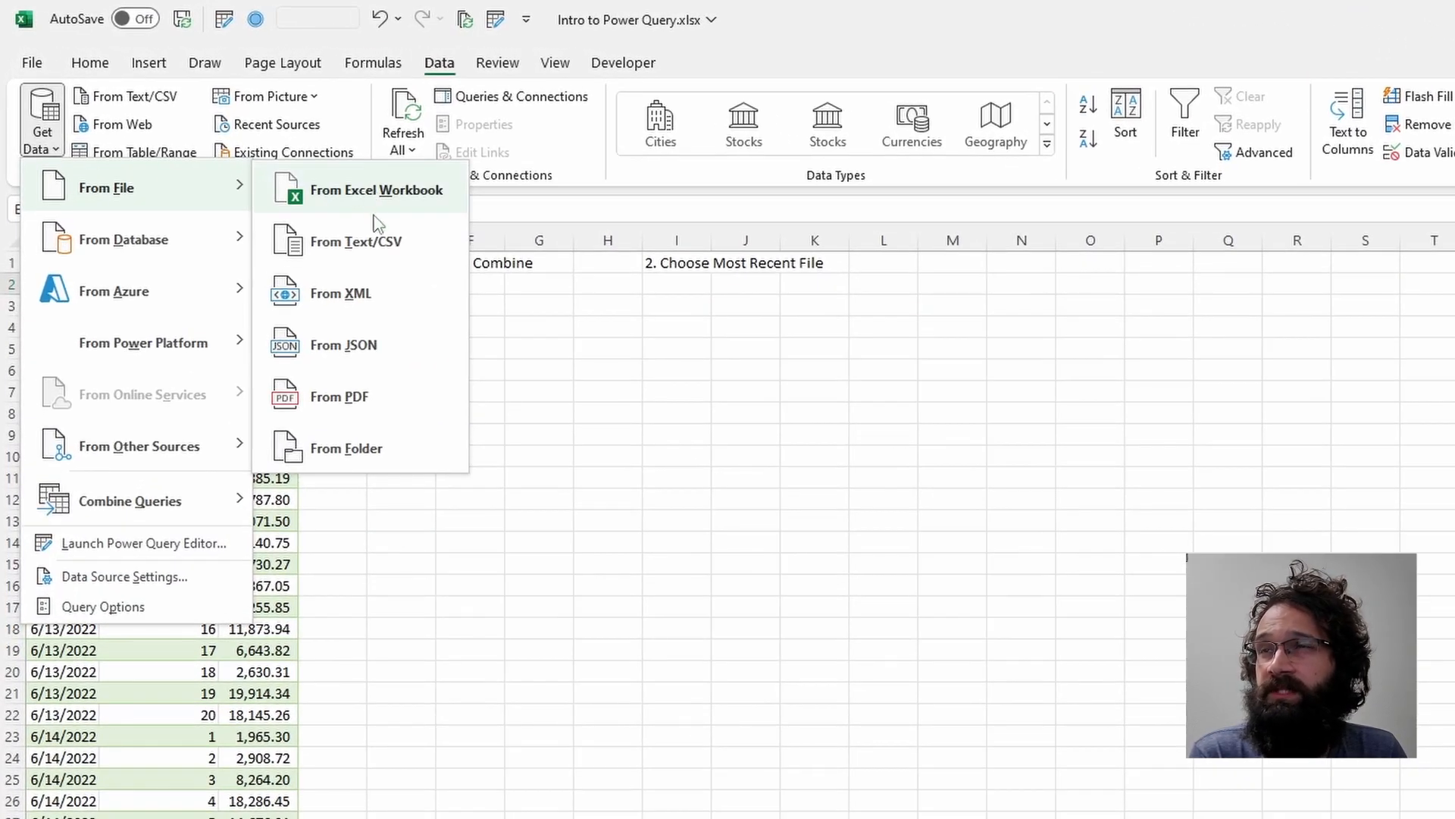
{"action": "left_click", "coordinate": [421, 453]}
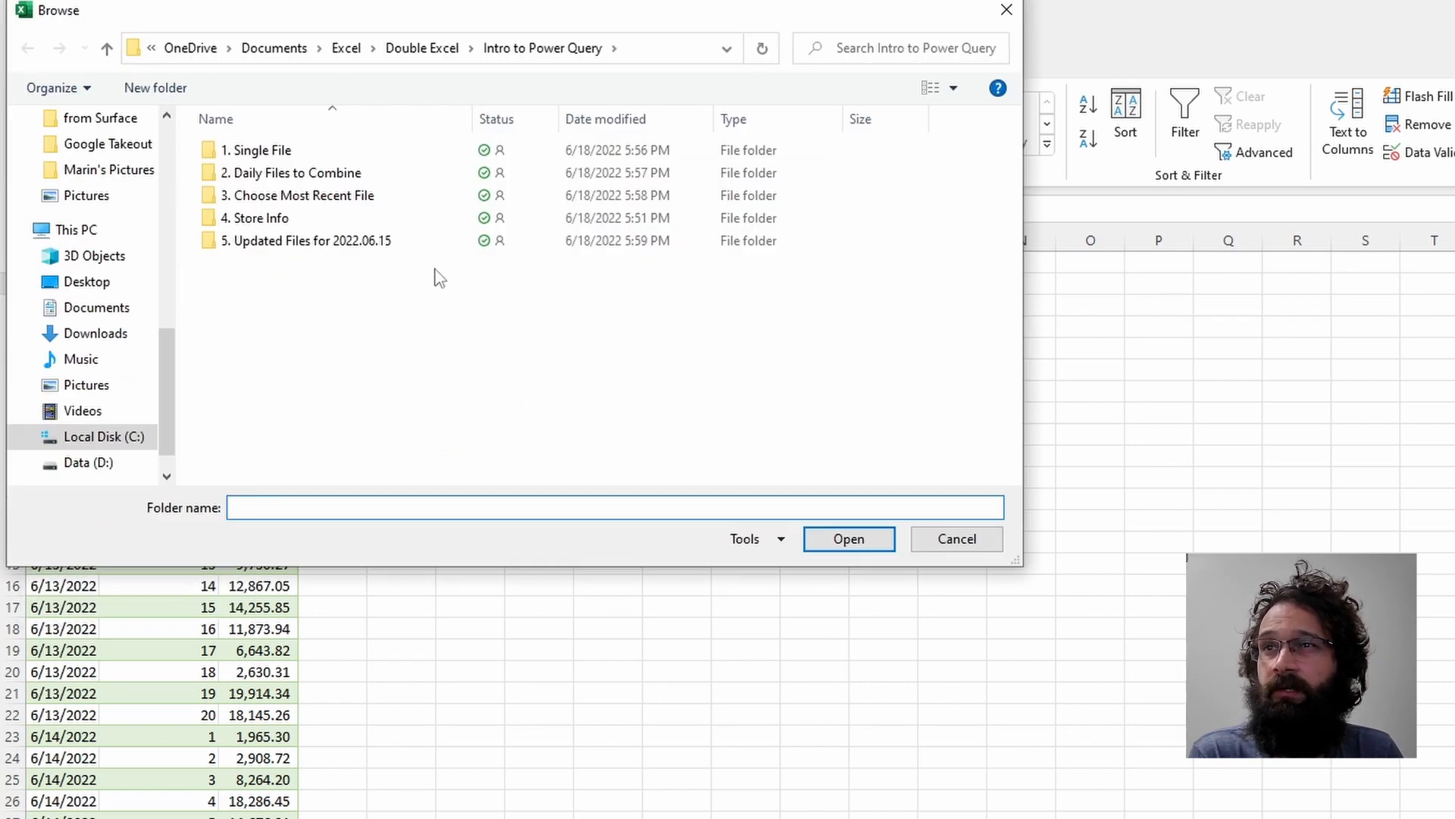
{"action": "double_click", "coordinate": [371, 175]}
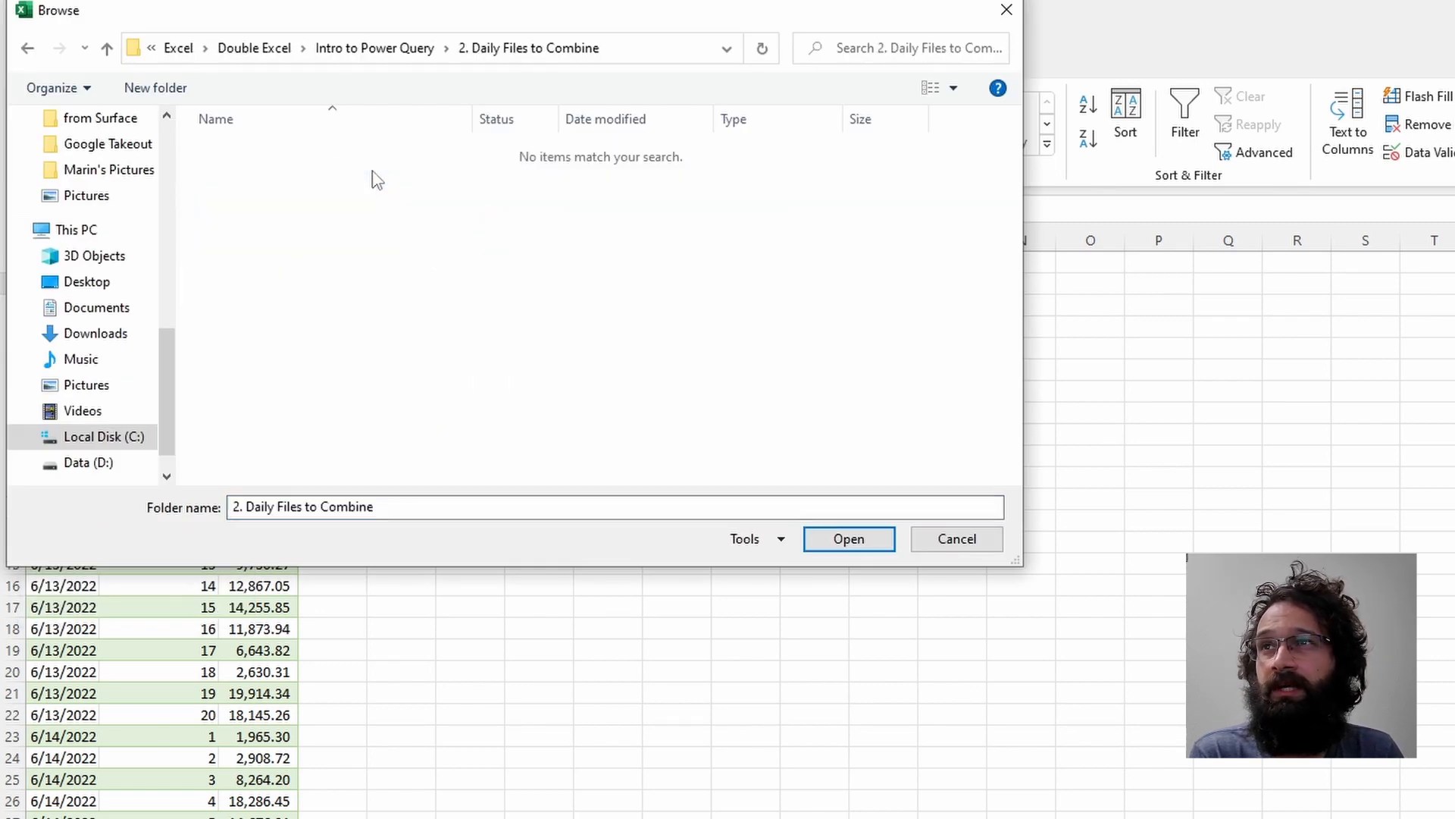
{"action": "left_click", "coordinate": [854, 544]}
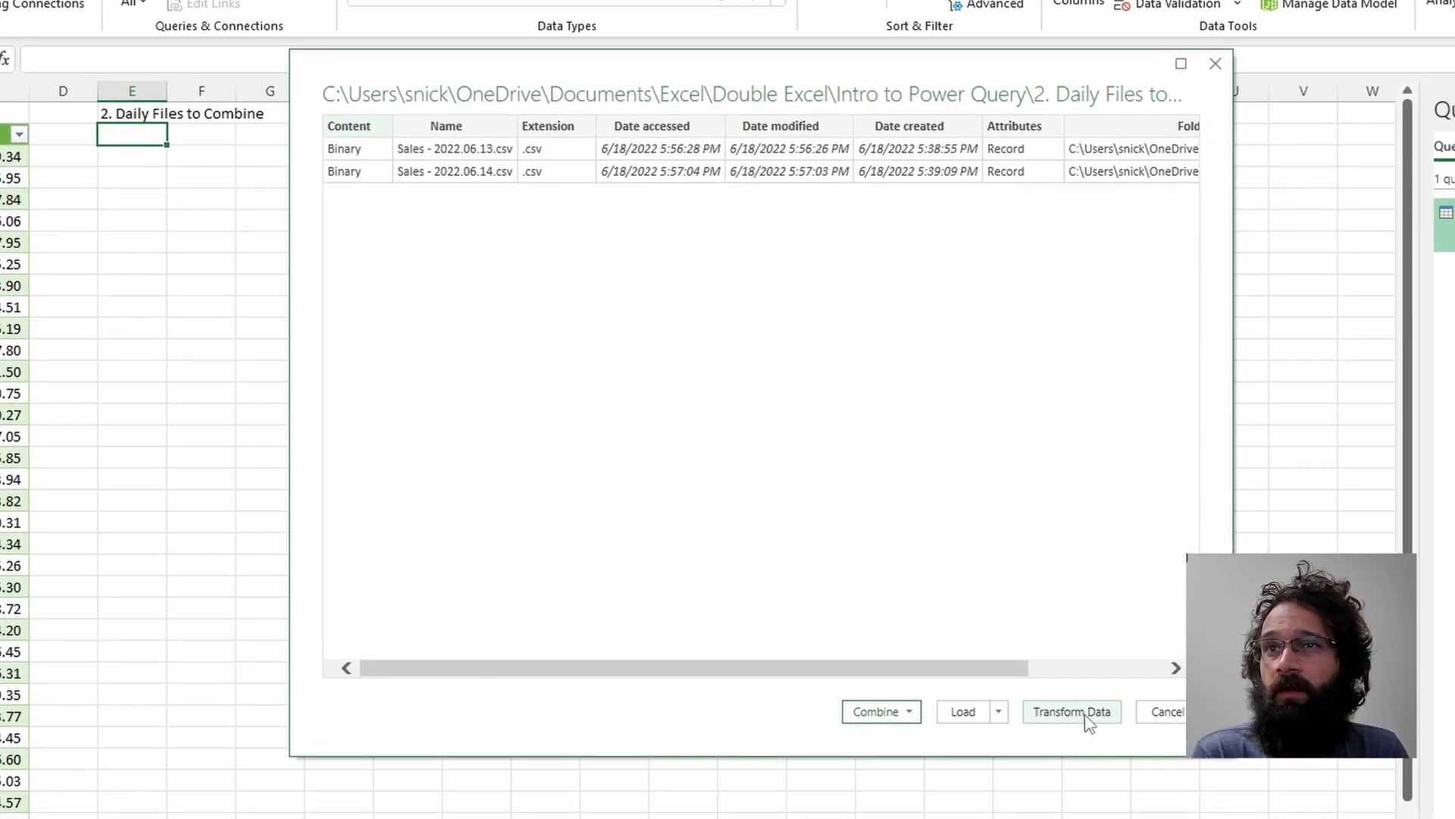
Step: Combine and transform the folder's CSV files, using the first file as sample with comma delimiter and type detection based on first 200 rows
{"action": "left_click", "coordinate": [913, 715]}
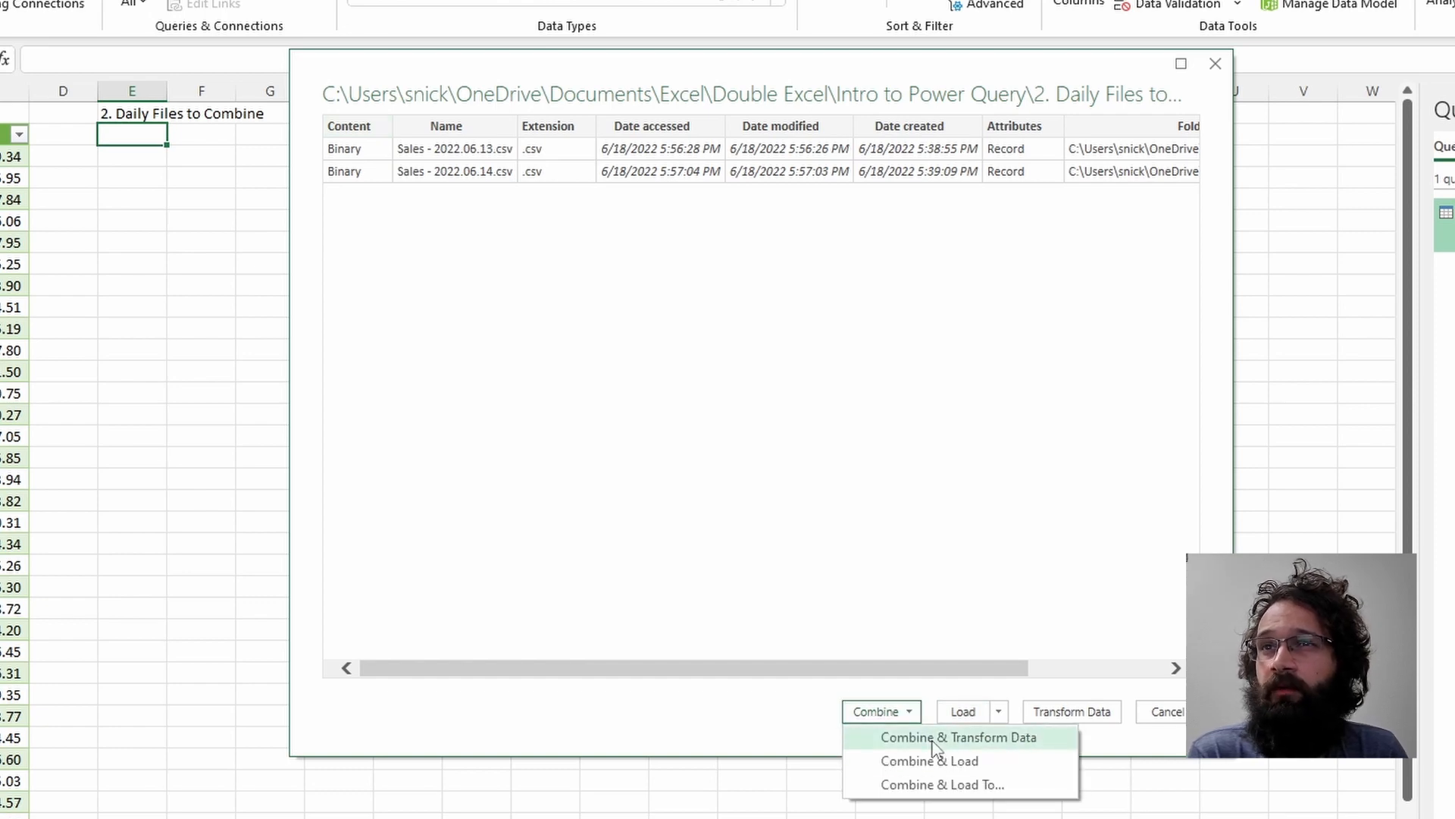
{"action": "left_click", "coordinate": [936, 739]}
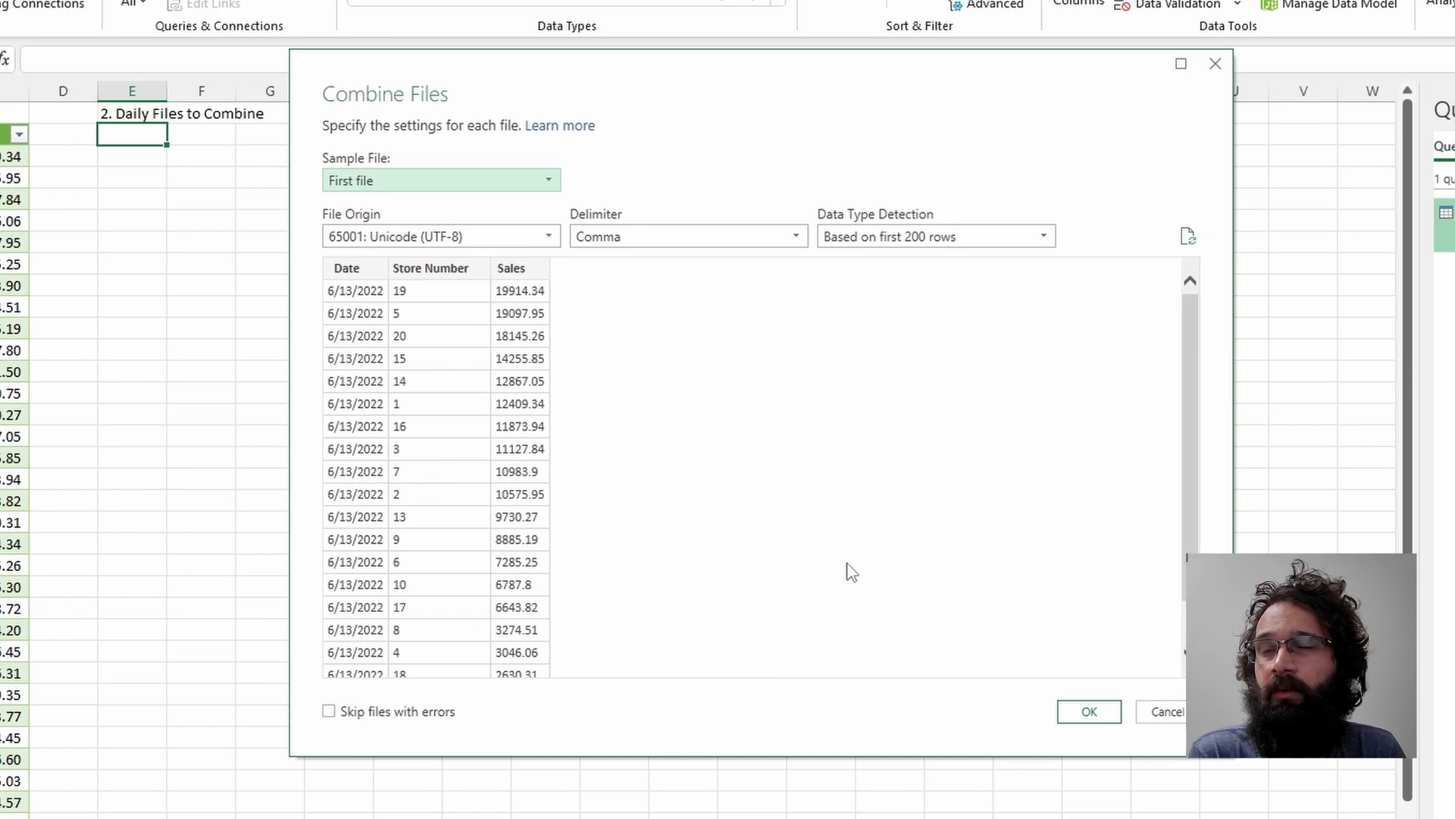
{"action": "left_click", "coordinate": [1090, 712]}
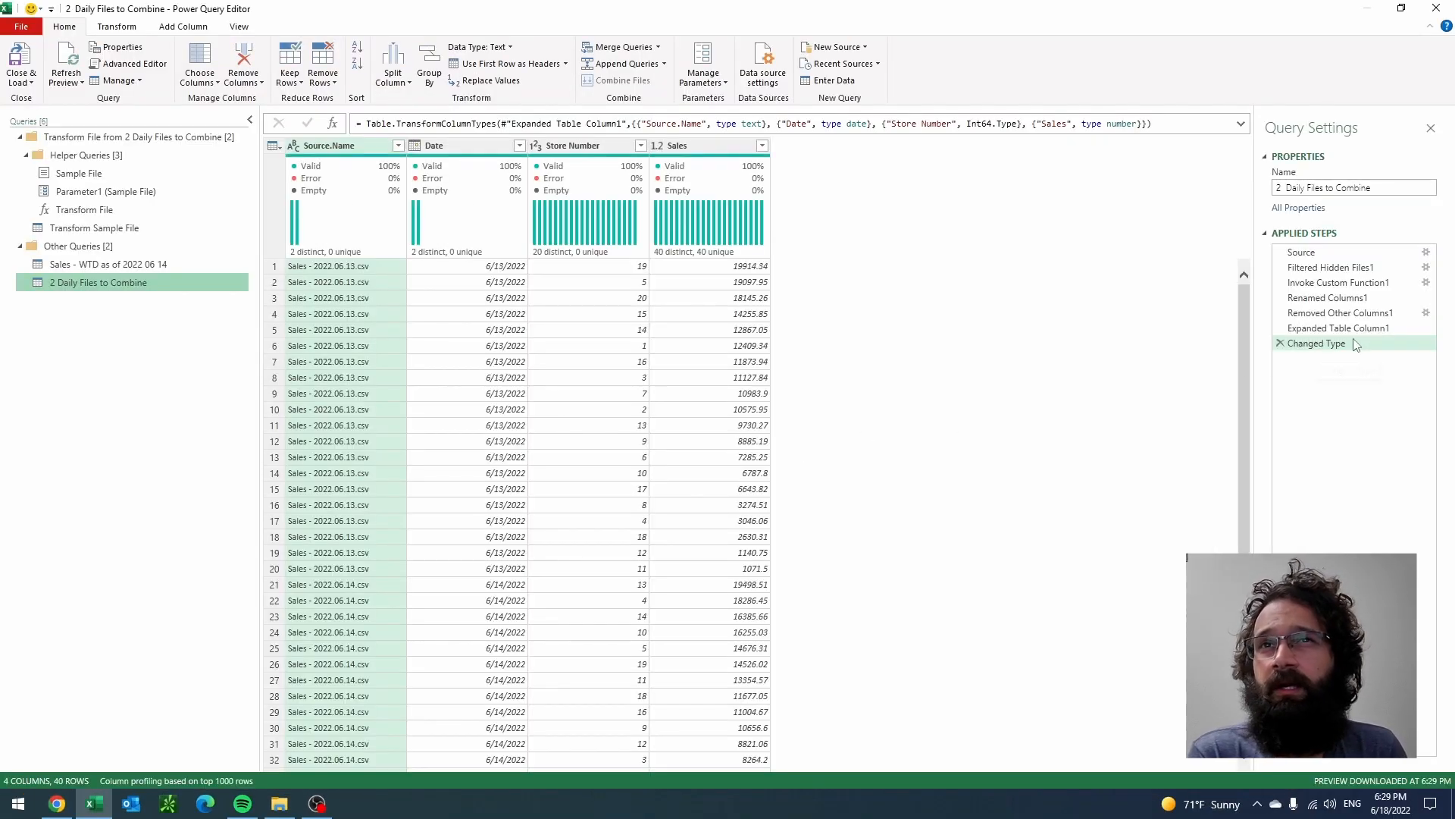
Step: Examine the helper queries and the Transform Sample File query, and return to the 2 Daily Files to Combine query
{"action": "left_click", "coordinate": [119, 155]}
{"action": "left_click", "coordinate": [122, 175]}
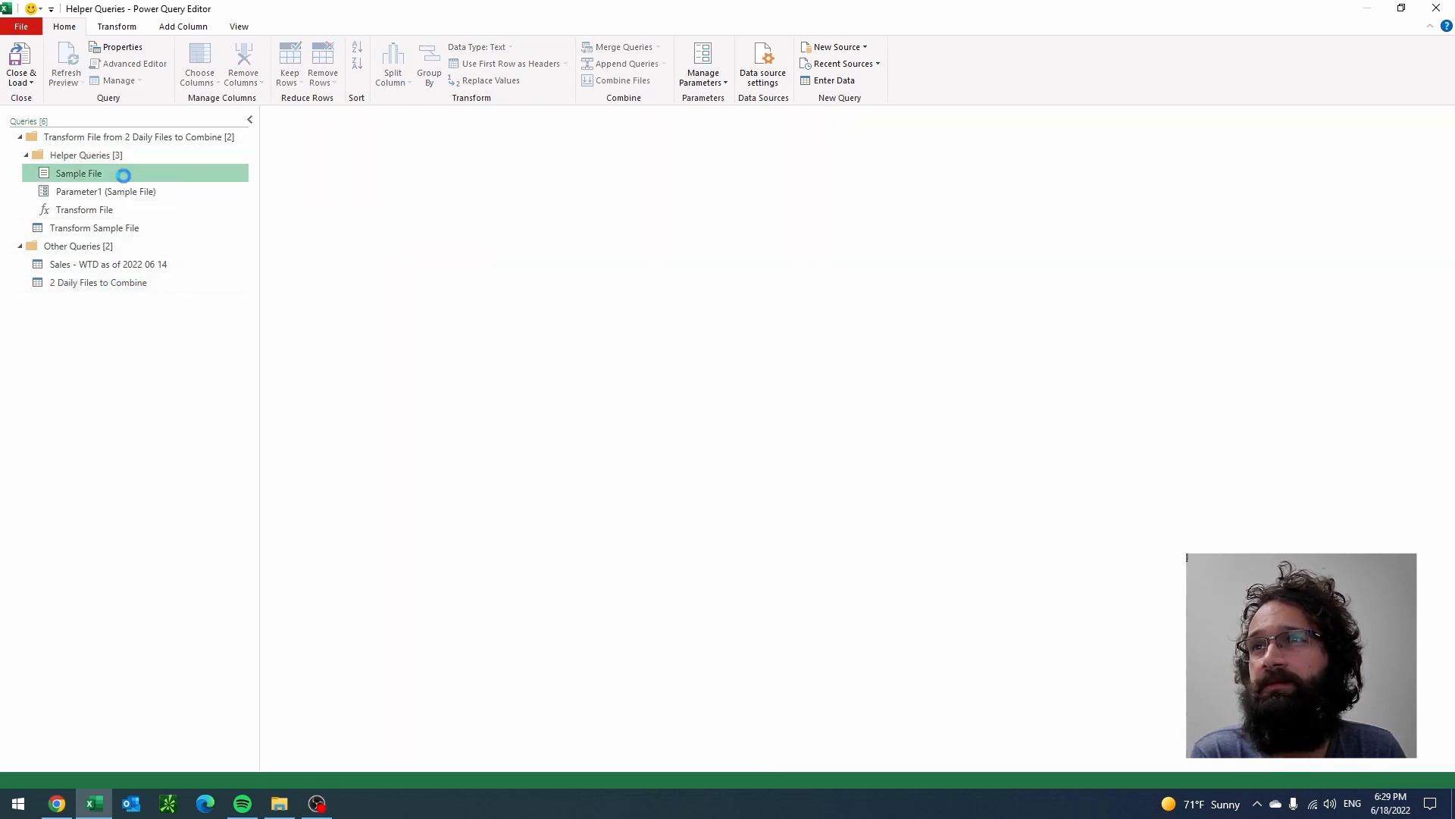
{"action": "left_click", "coordinate": [135, 194]}
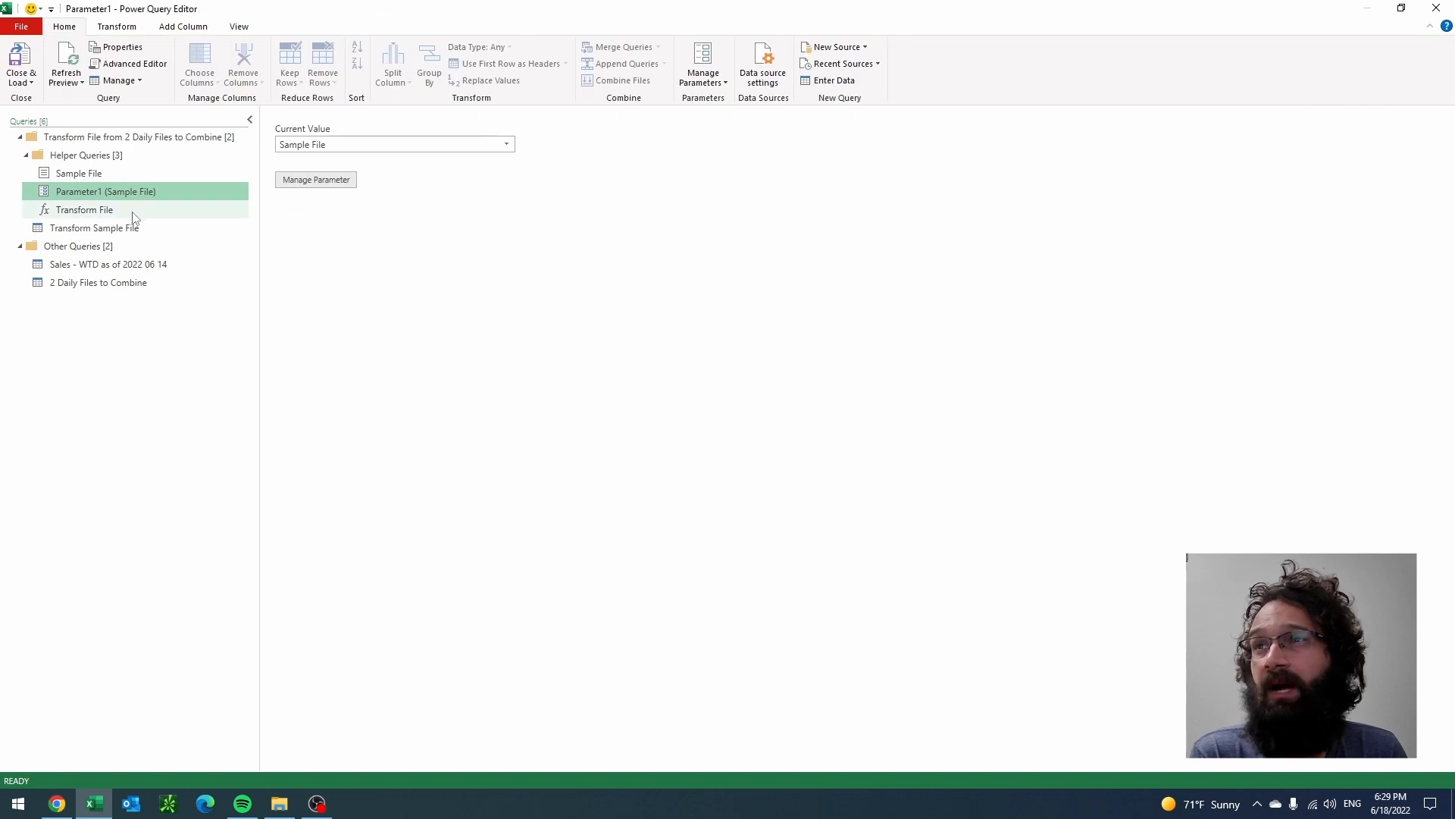
{"action": "left_click", "coordinate": [133, 216]}
{"action": "left_click", "coordinate": [134, 228]}
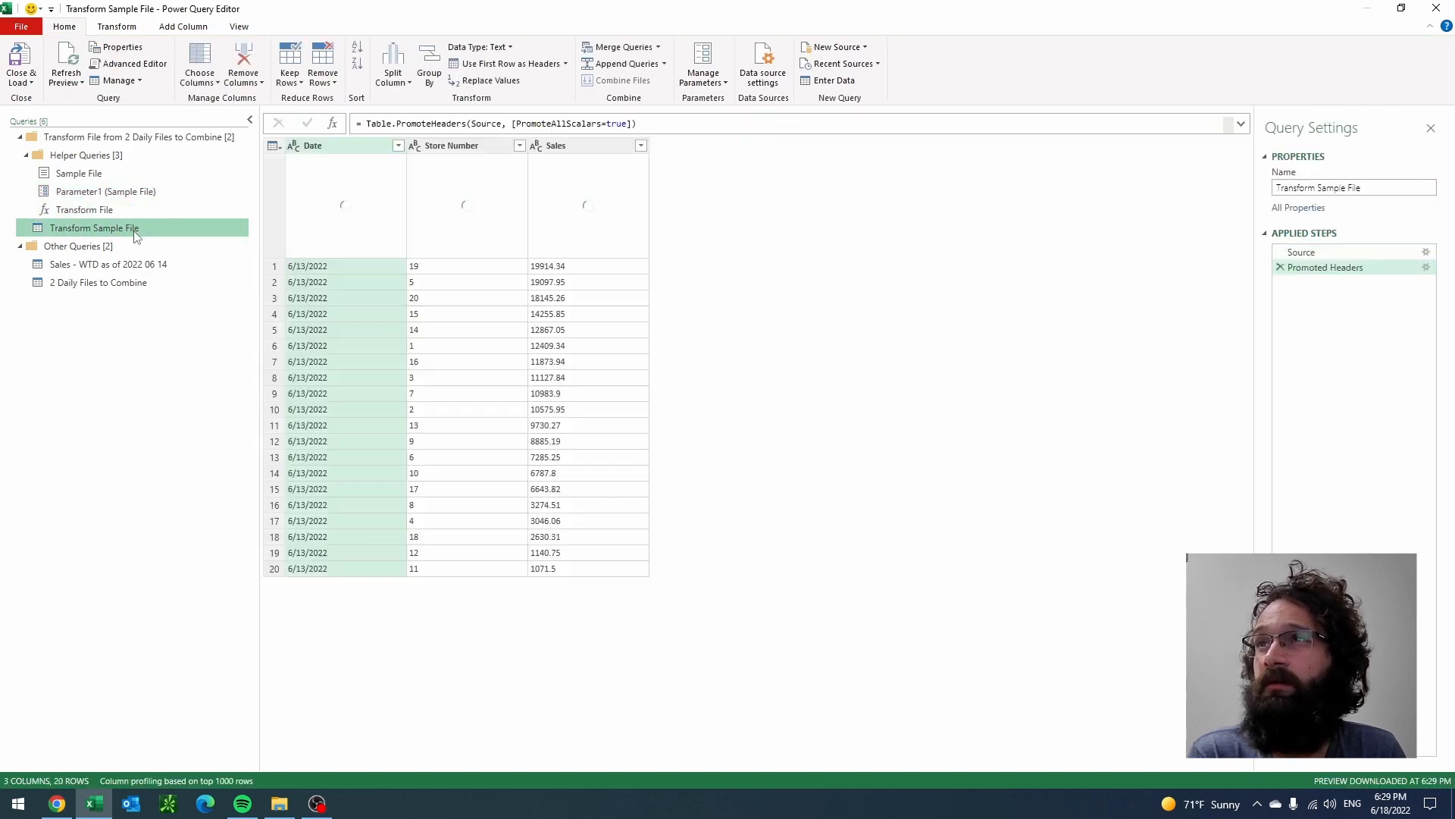
{"action": "left_click", "coordinate": [139, 287]}
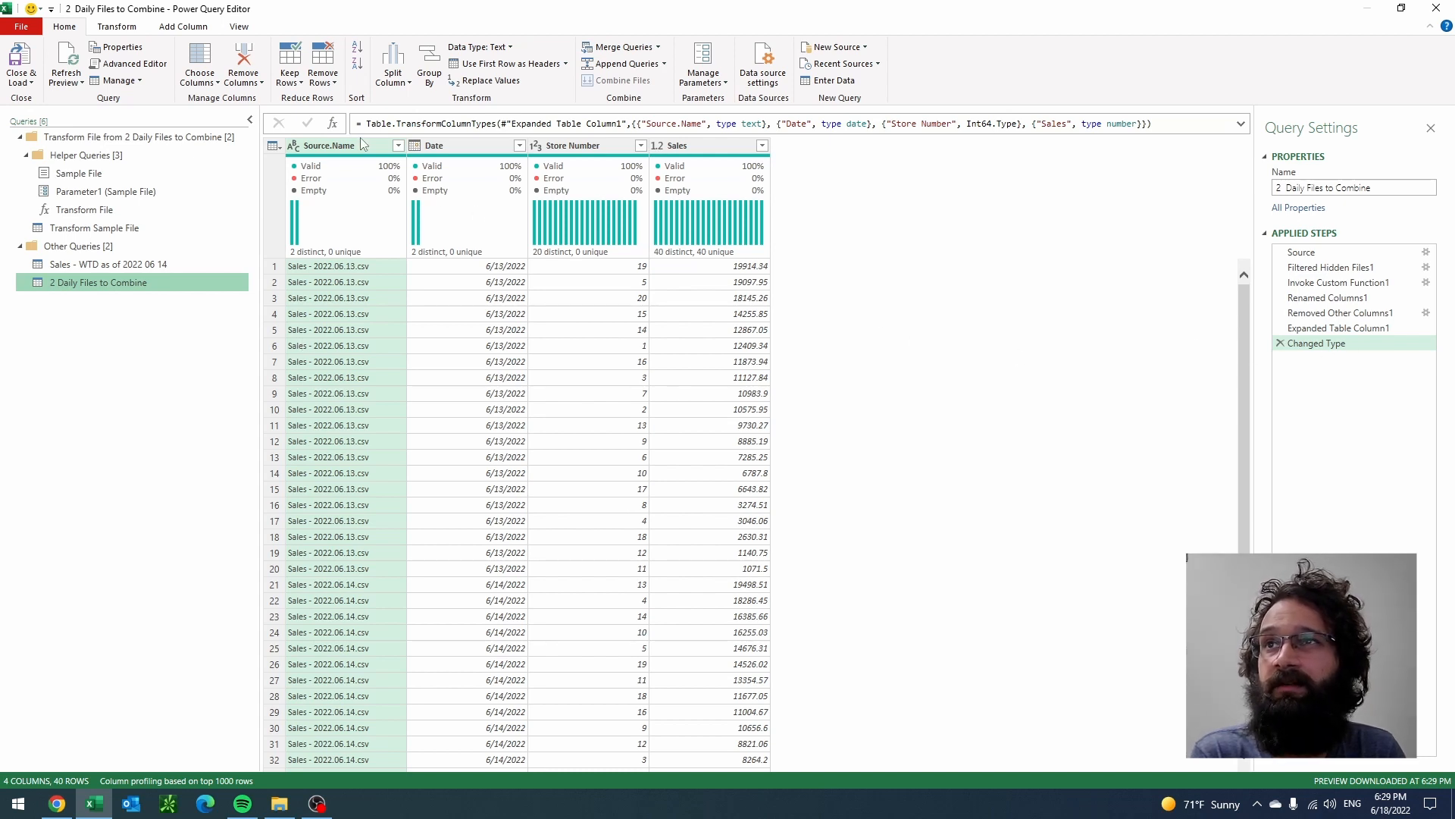
Step: Review the applied steps of the combined query back to Source, and return to the Changed Type step
{"action": "left_click", "coordinate": [1326, 328]}
{"action": "left_click", "coordinate": [1352, 313]}
{"action": "left_click", "coordinate": [1348, 301]}
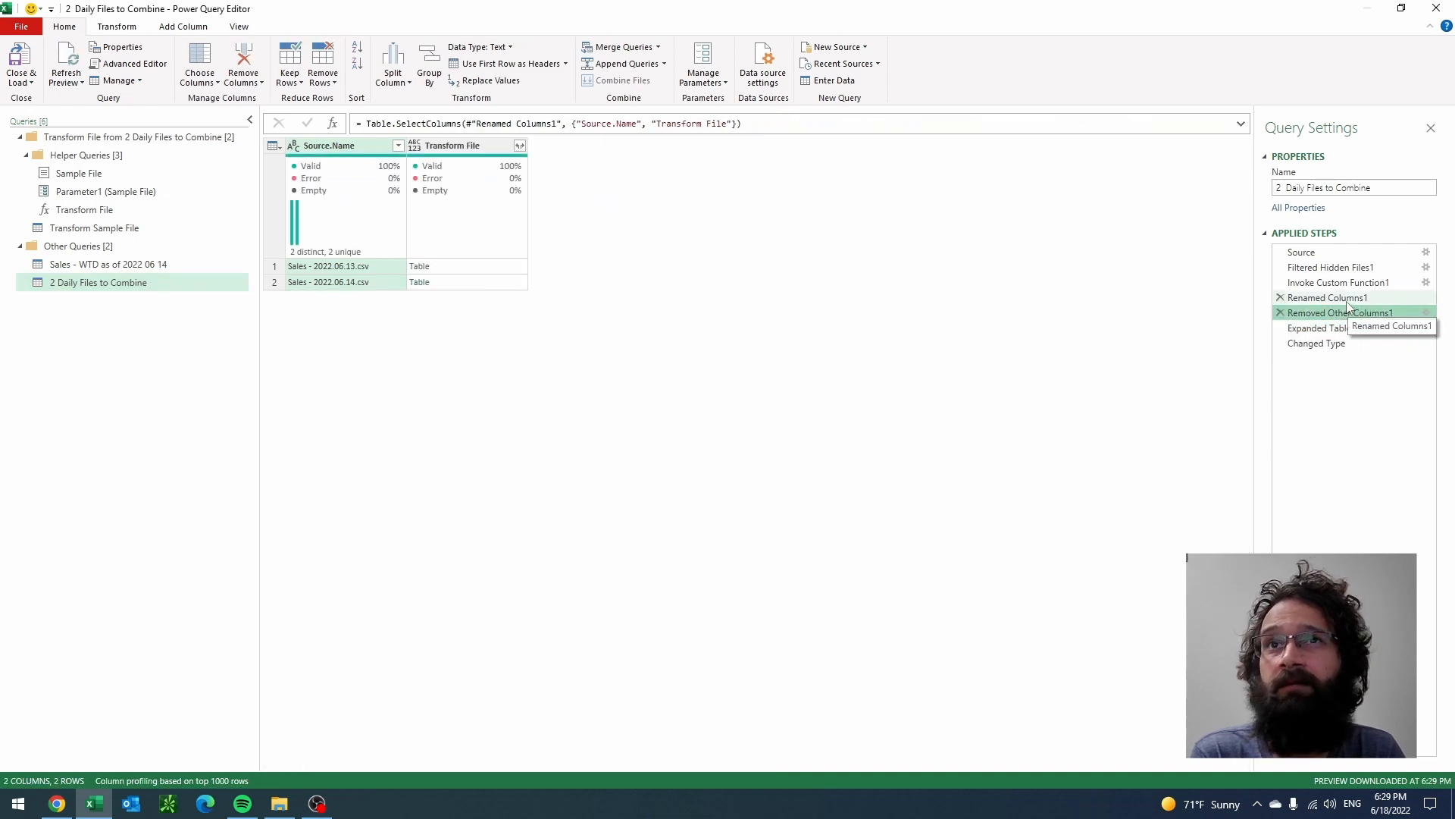
{"action": "left_click", "coordinate": [1340, 284]}
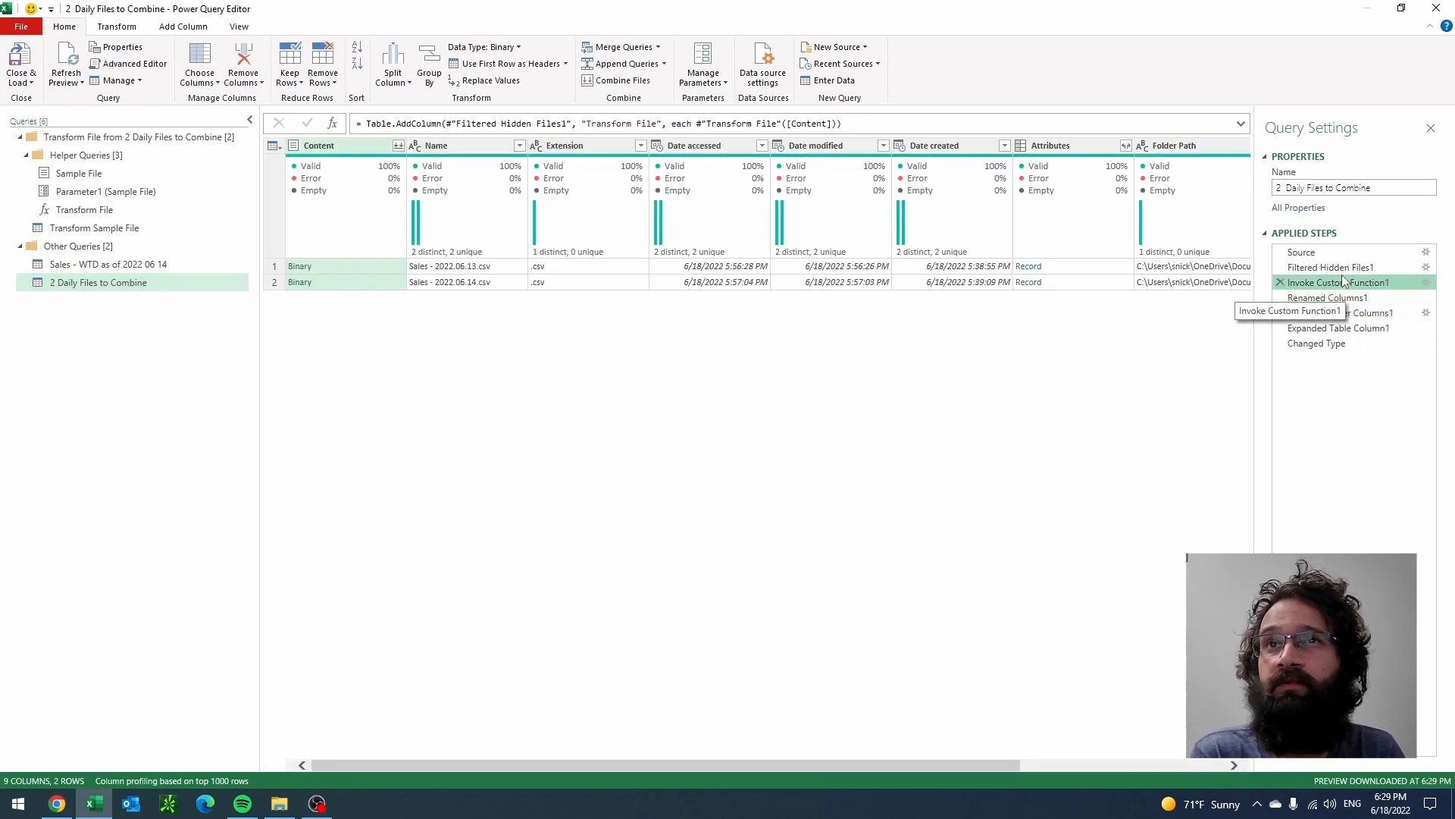
{"action": "left_click", "coordinate": [1330, 269]}
{"action": "left_click", "coordinate": [1323, 253]}
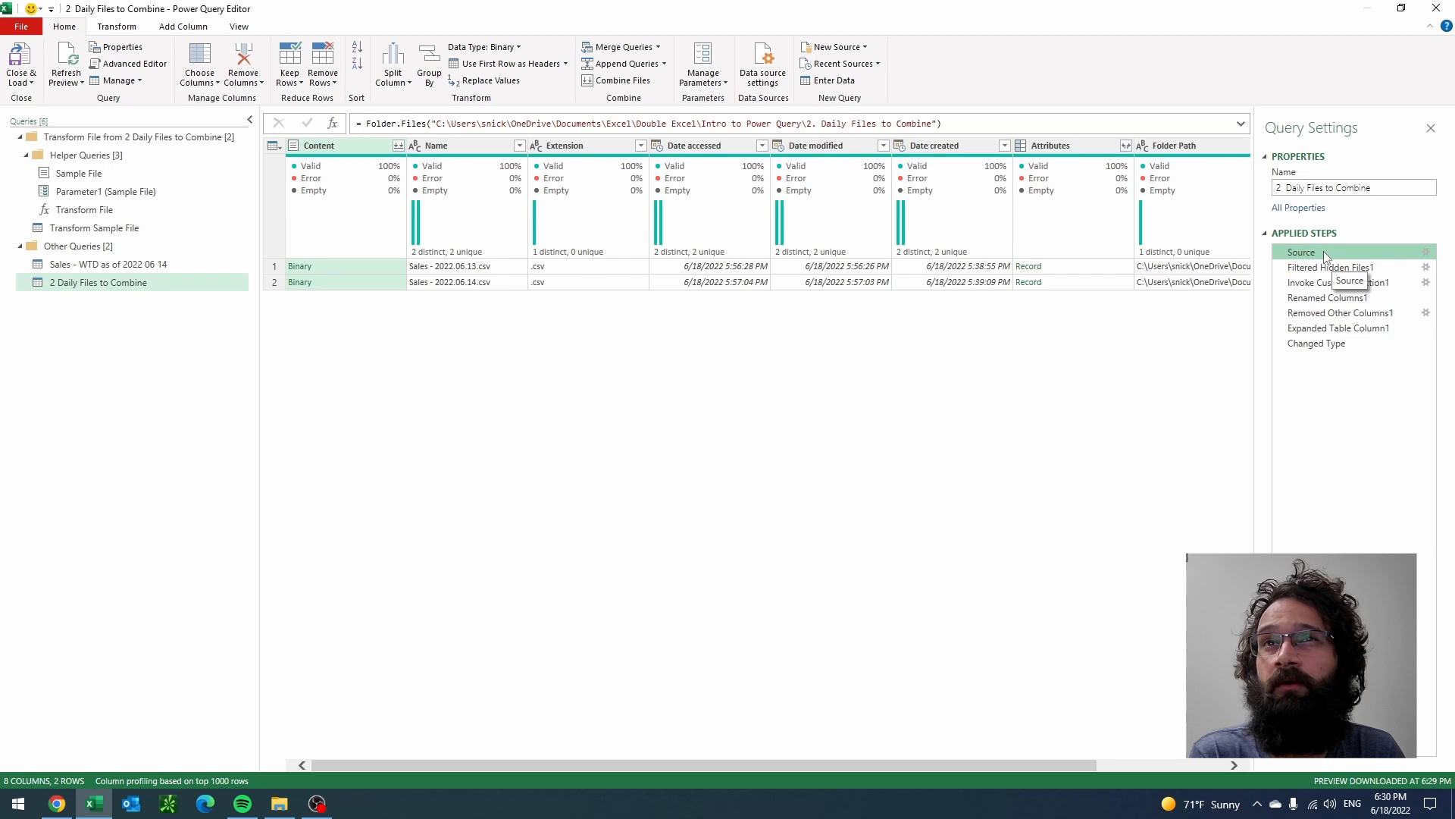
{"action": "left_click", "coordinate": [1353, 344]}
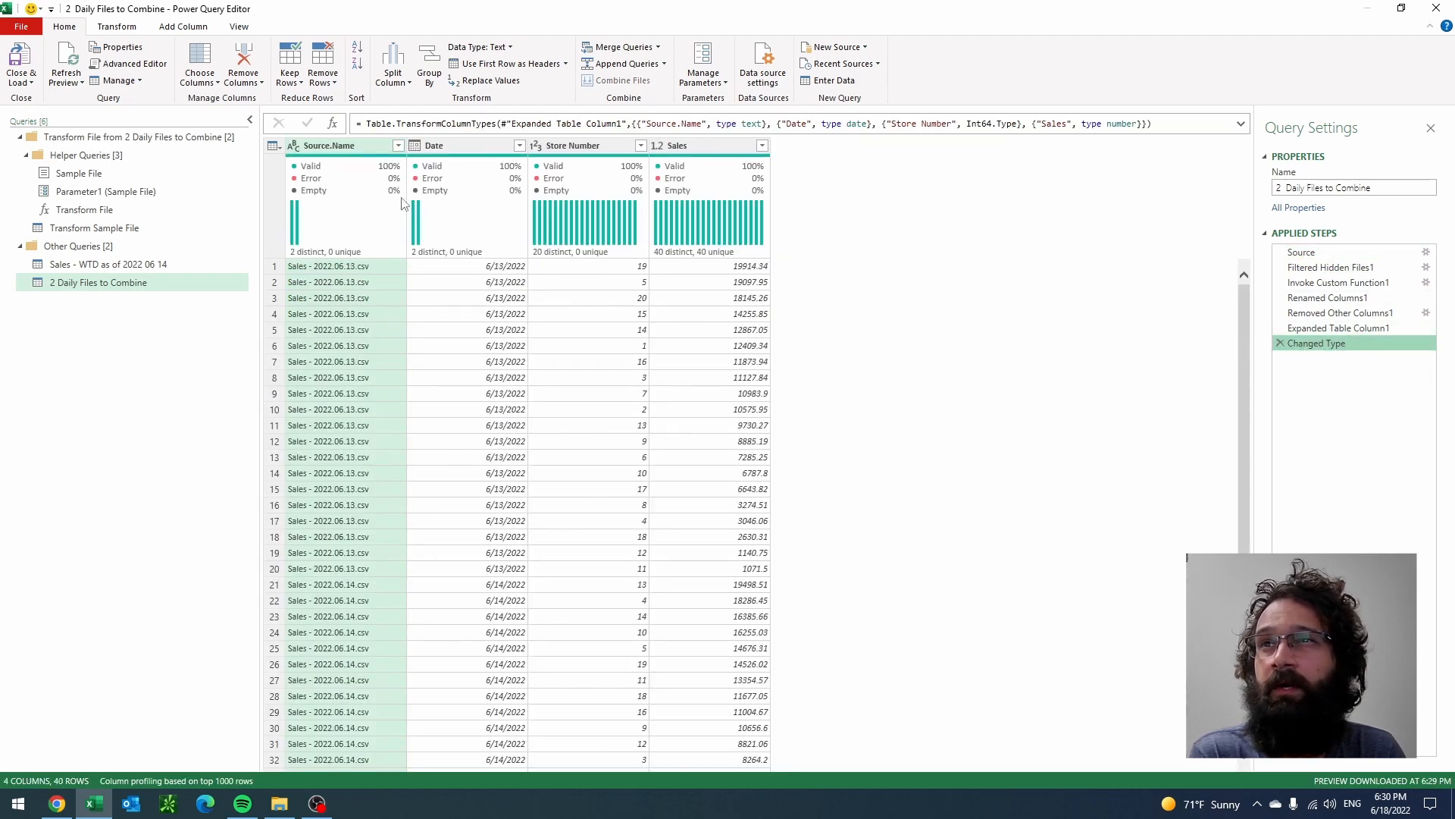
Step: Remove the Source.Name column from the 2 Daily Files to Combine query
{"action": "left_click", "coordinate": [382, 149]}
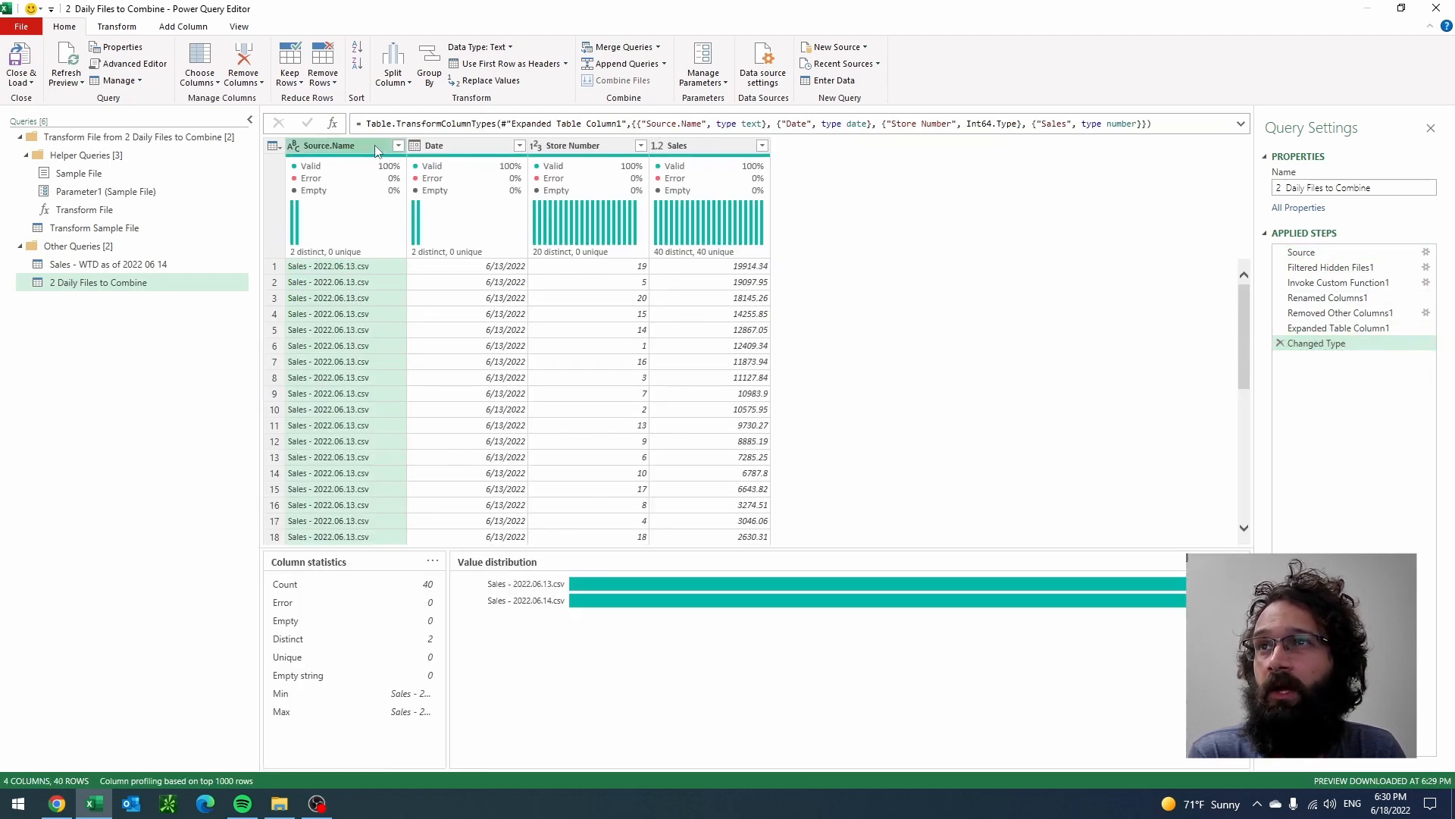
{"action": "right_click", "coordinate": [377, 150]}
{"action": "left_click", "coordinate": [401, 173]}
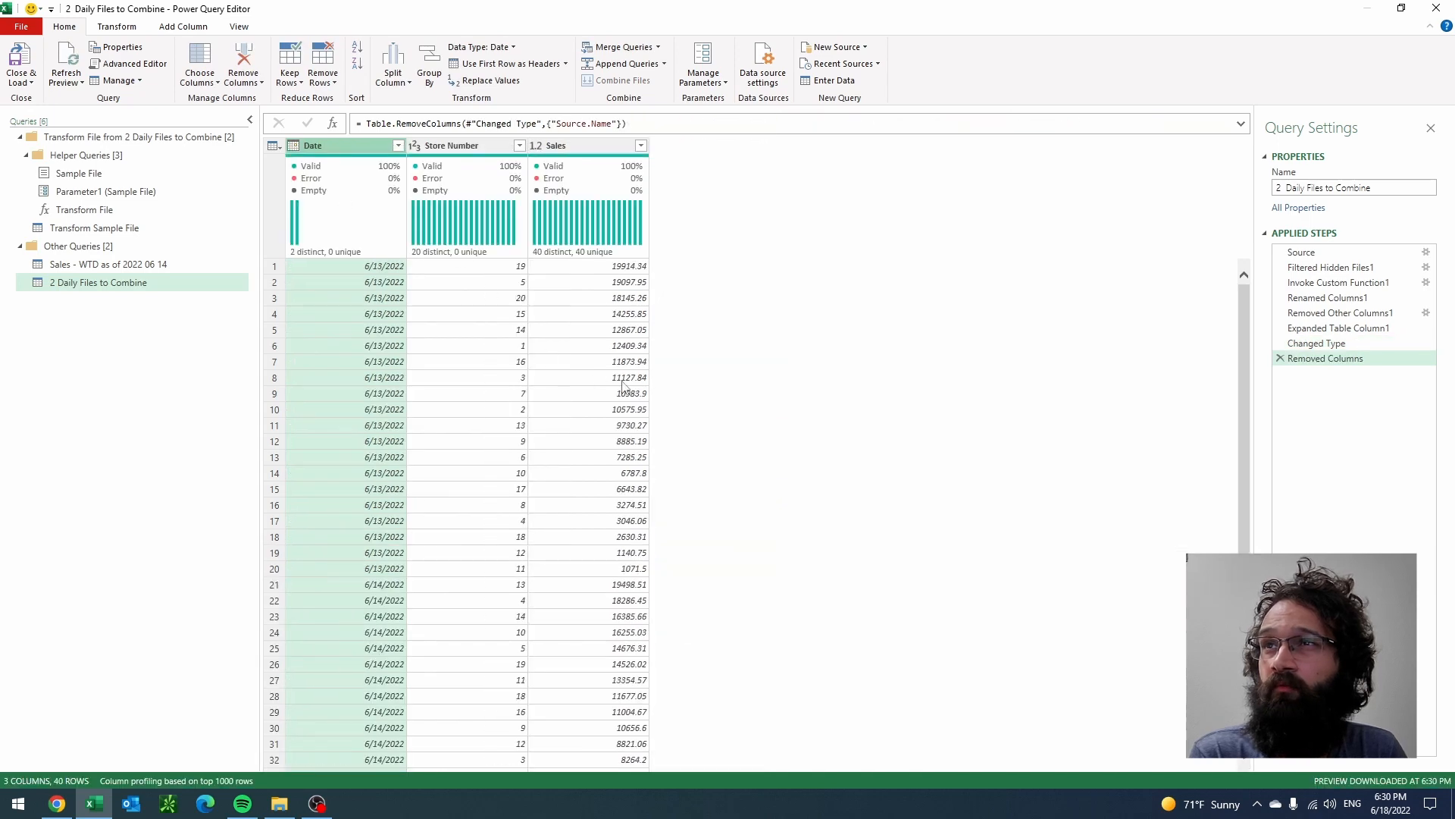
Step: Sort the combined query's rows by Date ascending and by Store Number ascending
{"action": "left_click", "coordinate": [398, 145]}
{"action": "left_click", "coordinate": [353, 169]}
{"action": "left_click", "coordinate": [519, 146]}
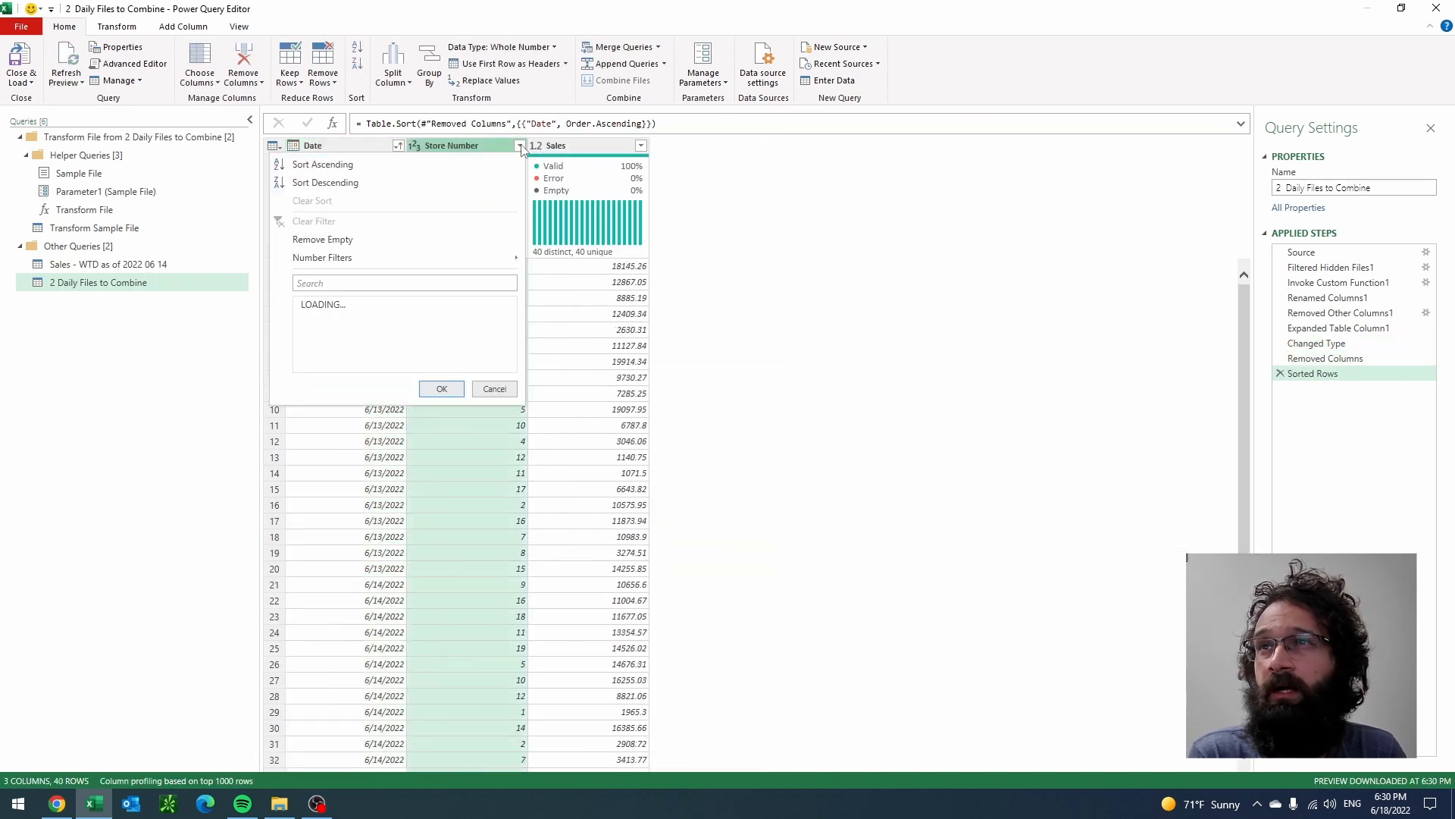
{"action": "left_click", "coordinate": [415, 165]}
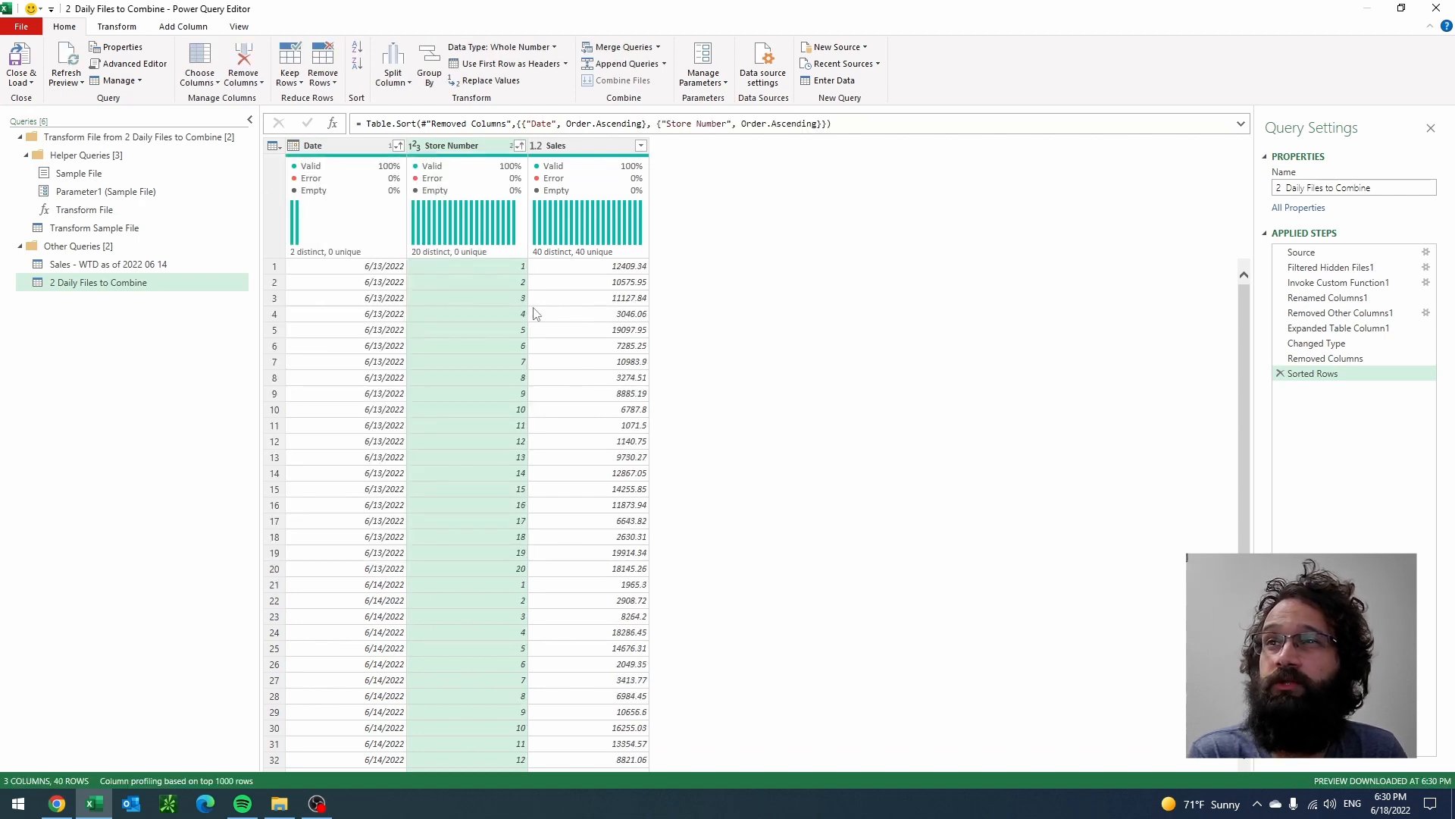
Step: Close the editor and load the combined daily files query as a table at cell E2 of the existing worksheet
{"action": "left_click", "coordinate": [22, 82]}
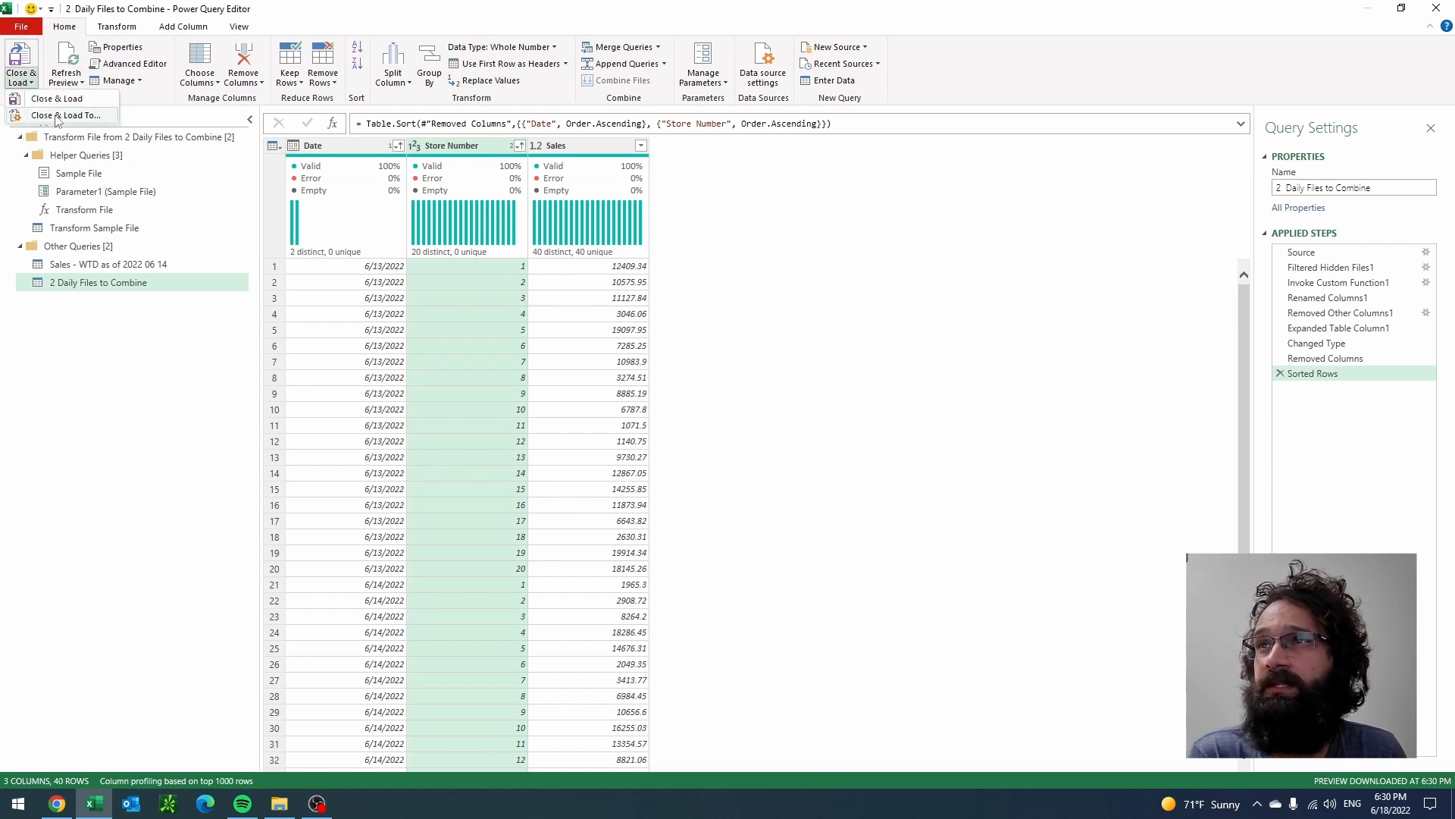
{"action": "left_click", "coordinate": [55, 98]}
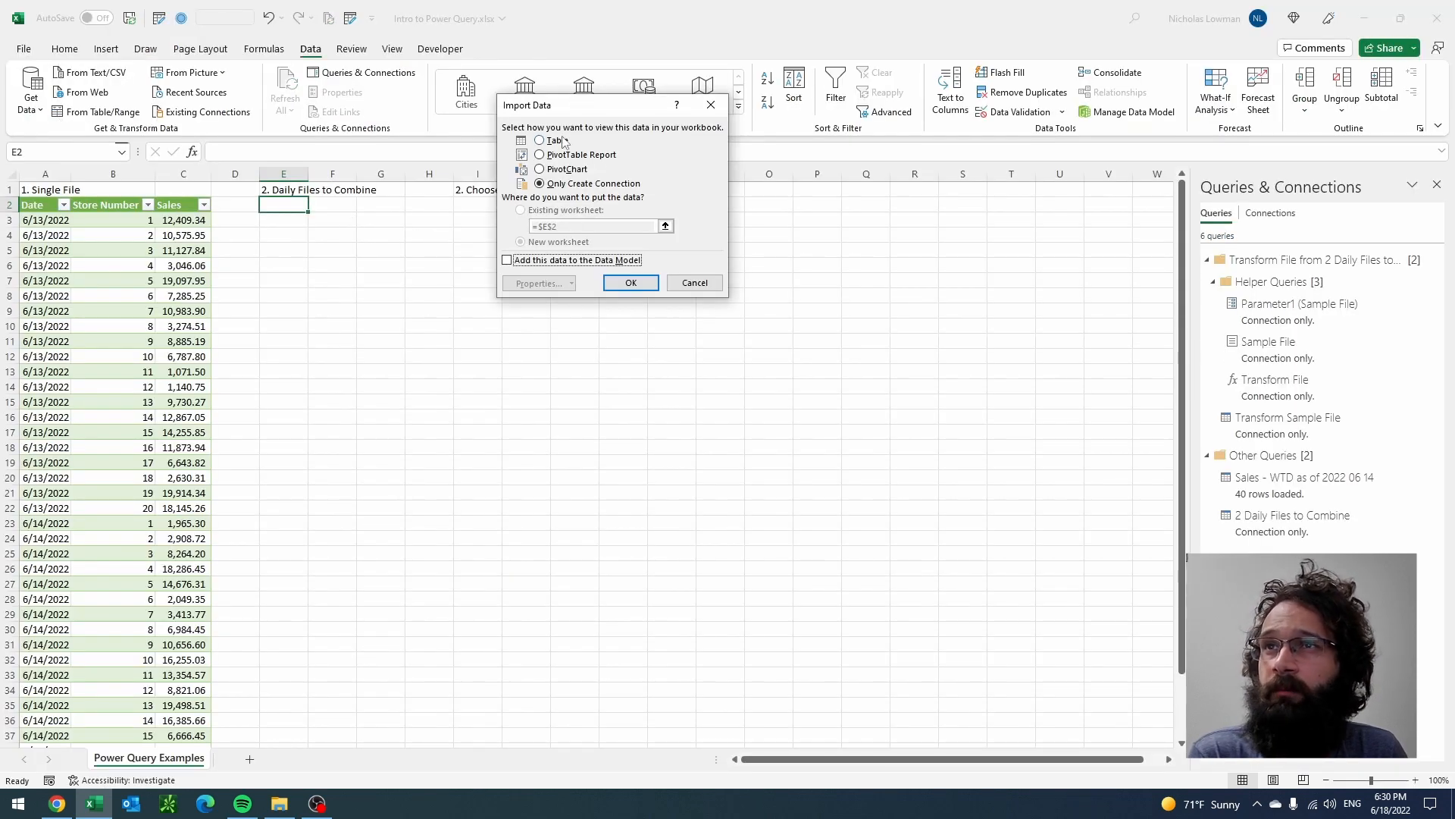
{"action": "left_click", "coordinate": [557, 141]}
{"action": "left_click", "coordinate": [556, 211]}
{"action": "left_click", "coordinate": [297, 203]}
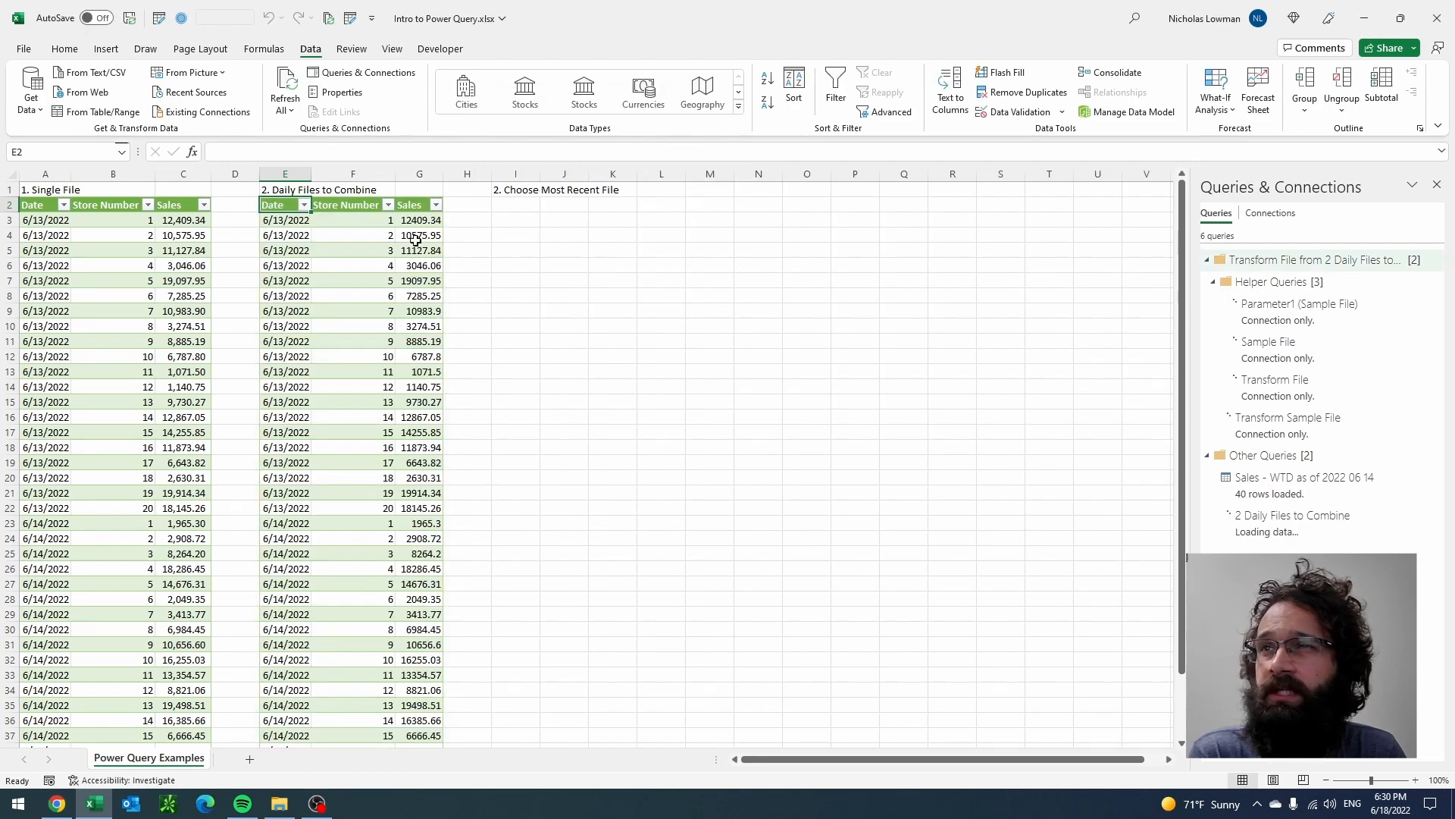
Step: Apply the Comma number style to all Sales values in the 2. Daily Files to Combine table, and compare both tables down to the last row
{"action": "left_click_drag", "start_coordinate": [407, 220], "coordinate": [438, 690]}
{"action": "scroll", "coordinate": [438, 659], "scroll_direction": "down", "scroll_amount": 2}
{"action": "scroll", "coordinate": [437, 658], "scroll_direction": "down", "scroll_amount": 2}
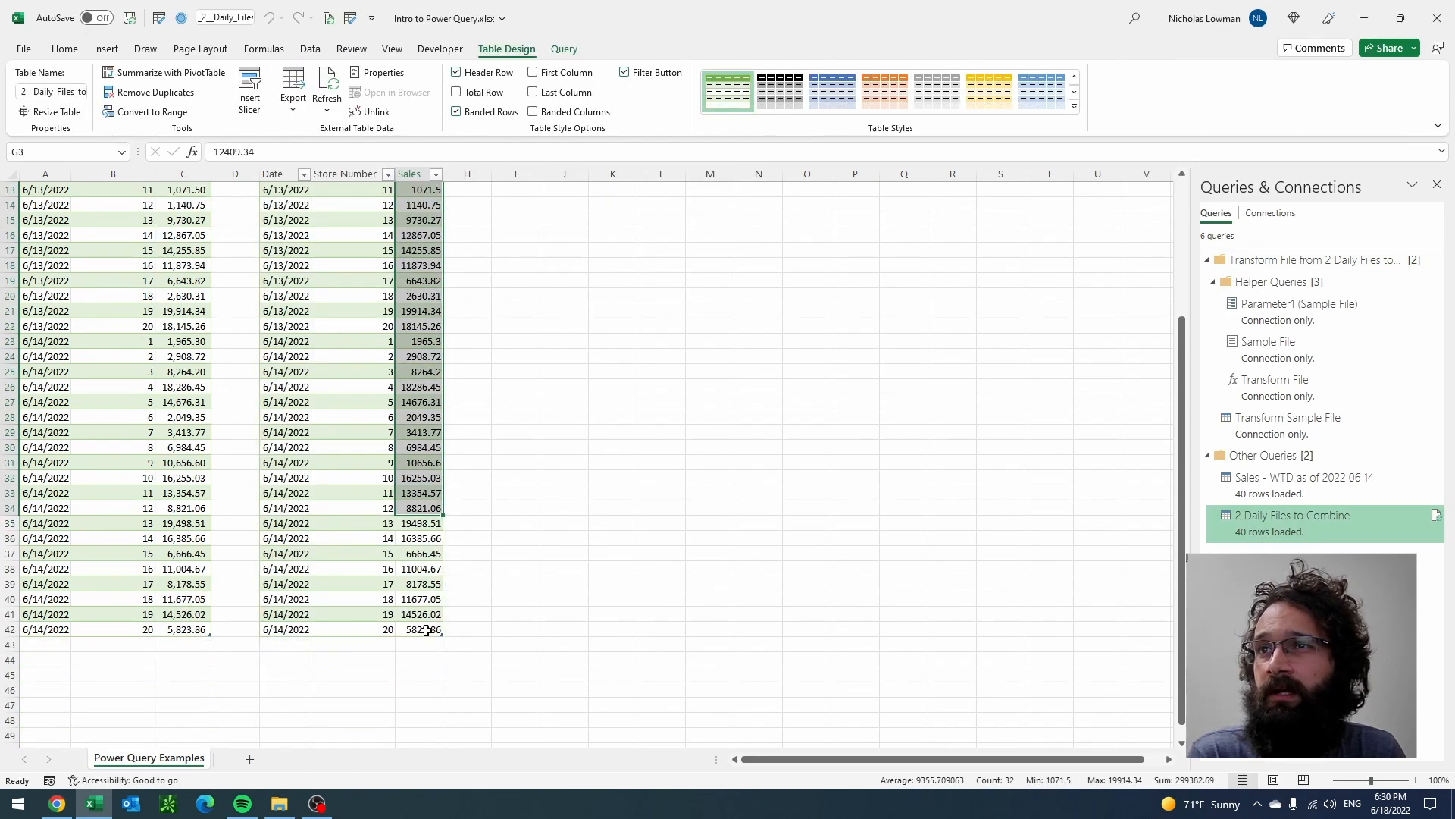
{"action": "left_click", "coordinate": [426, 629], "text": "shift"}
{"action": "scroll", "coordinate": [259, 287], "scroll_direction": "up", "scroll_amount": 4}
{"action": "left_click", "coordinate": [64, 49]}
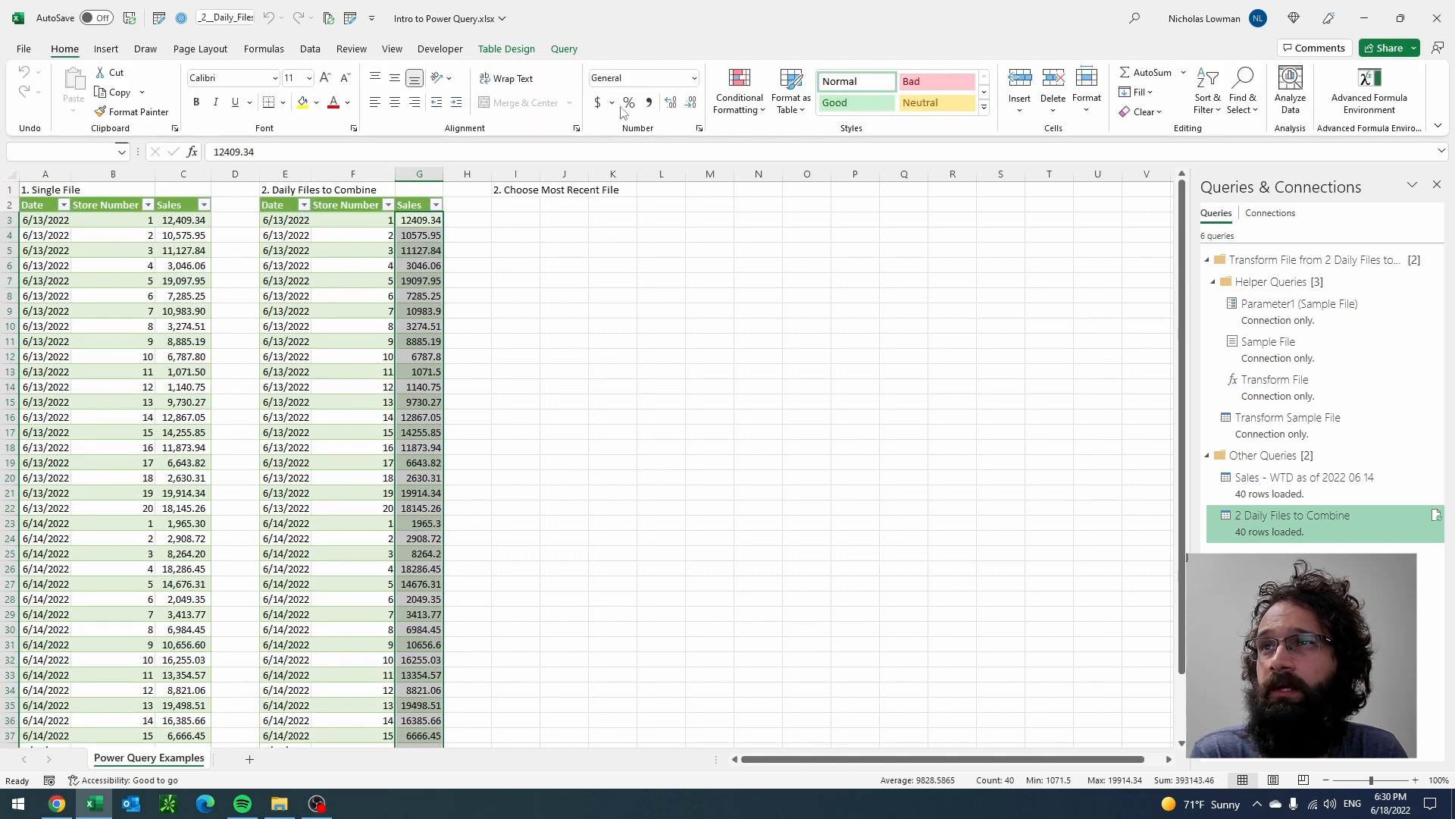
{"action": "left_click", "coordinate": [649, 102]}
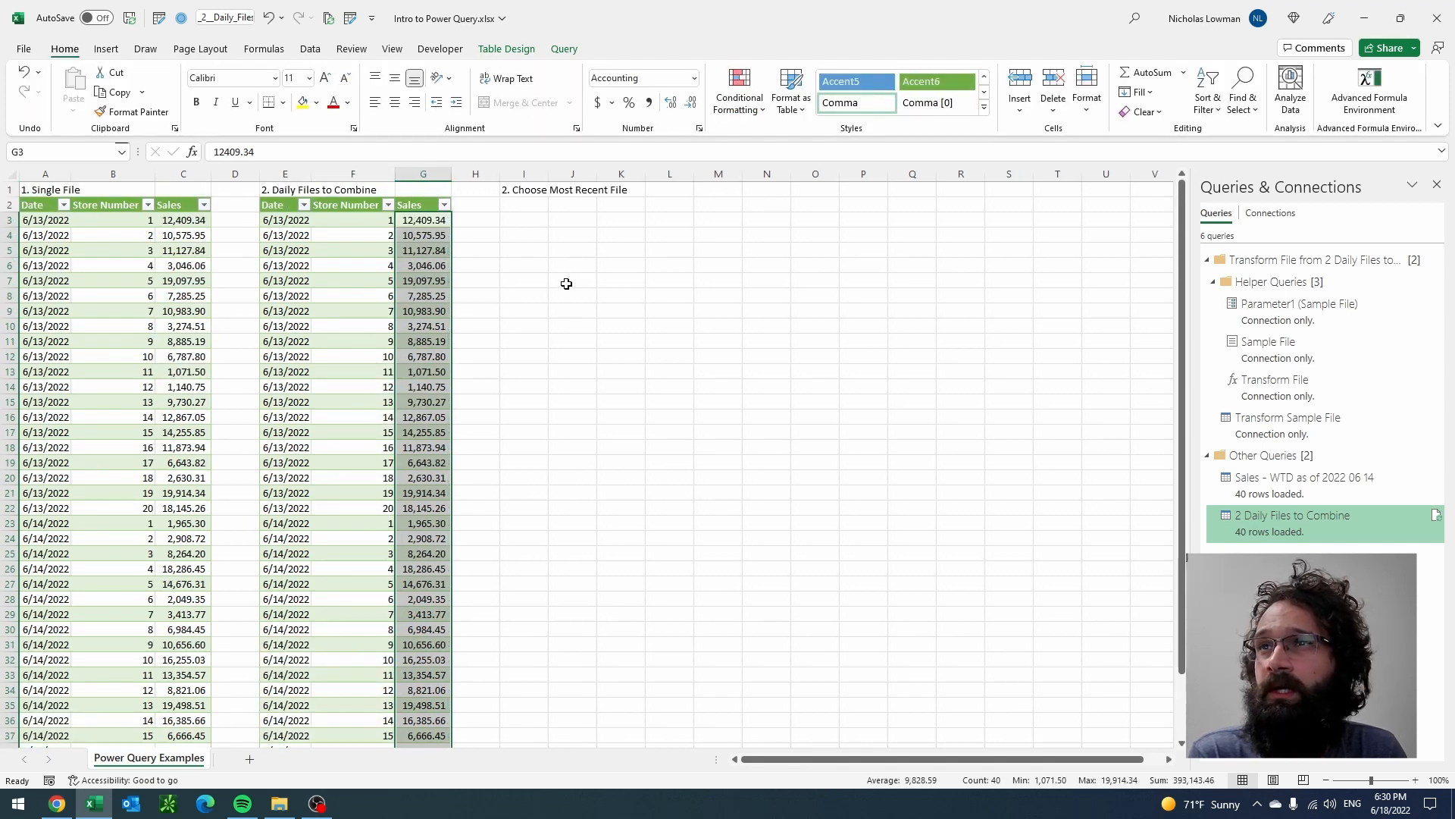
{"action": "scroll", "coordinate": [429, 364], "scroll_direction": "down", "scroll_amount": 2}
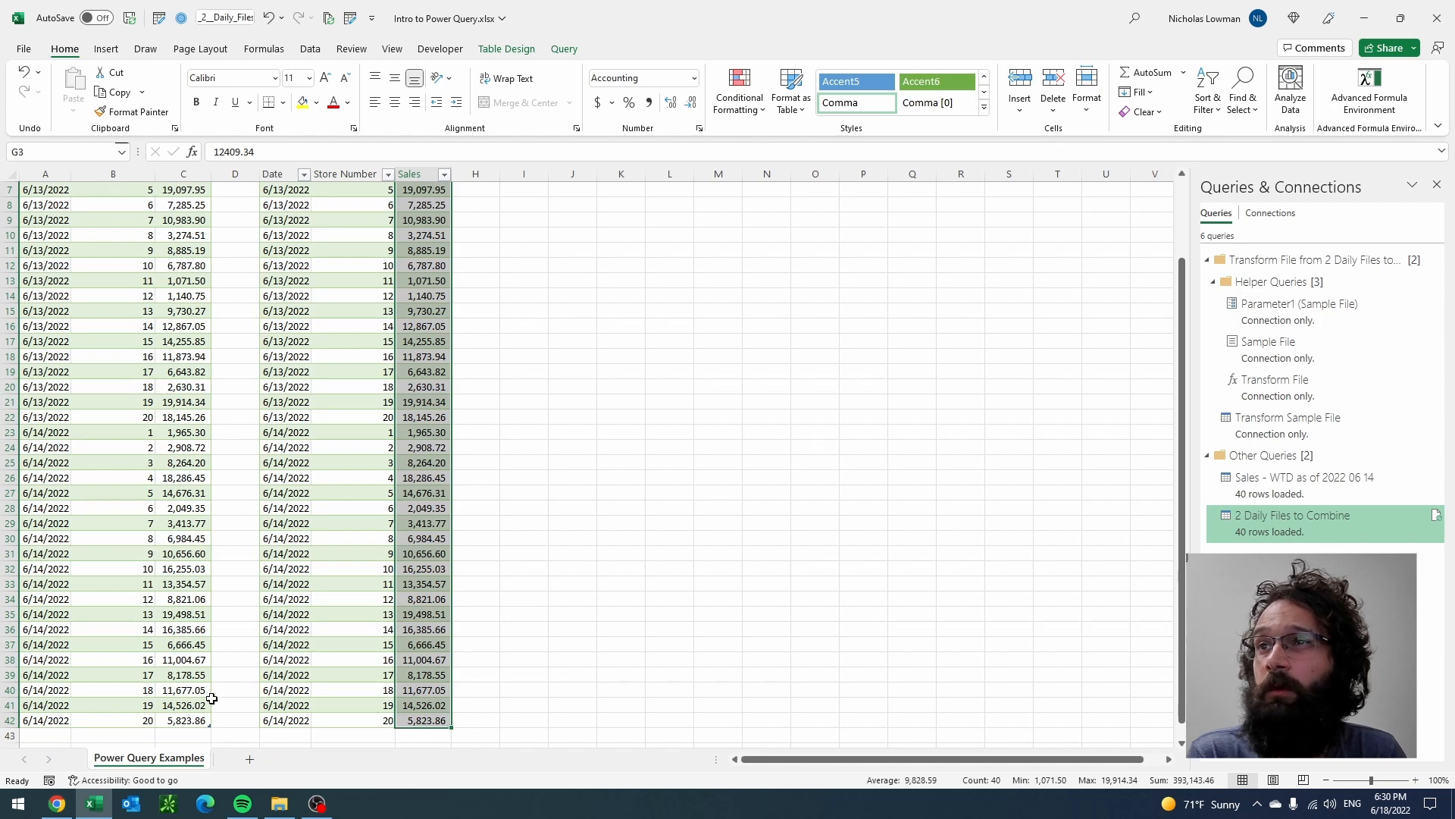
{"action": "scroll", "coordinate": [421, 667], "scroll_direction": "up", "scroll_amount": 2}
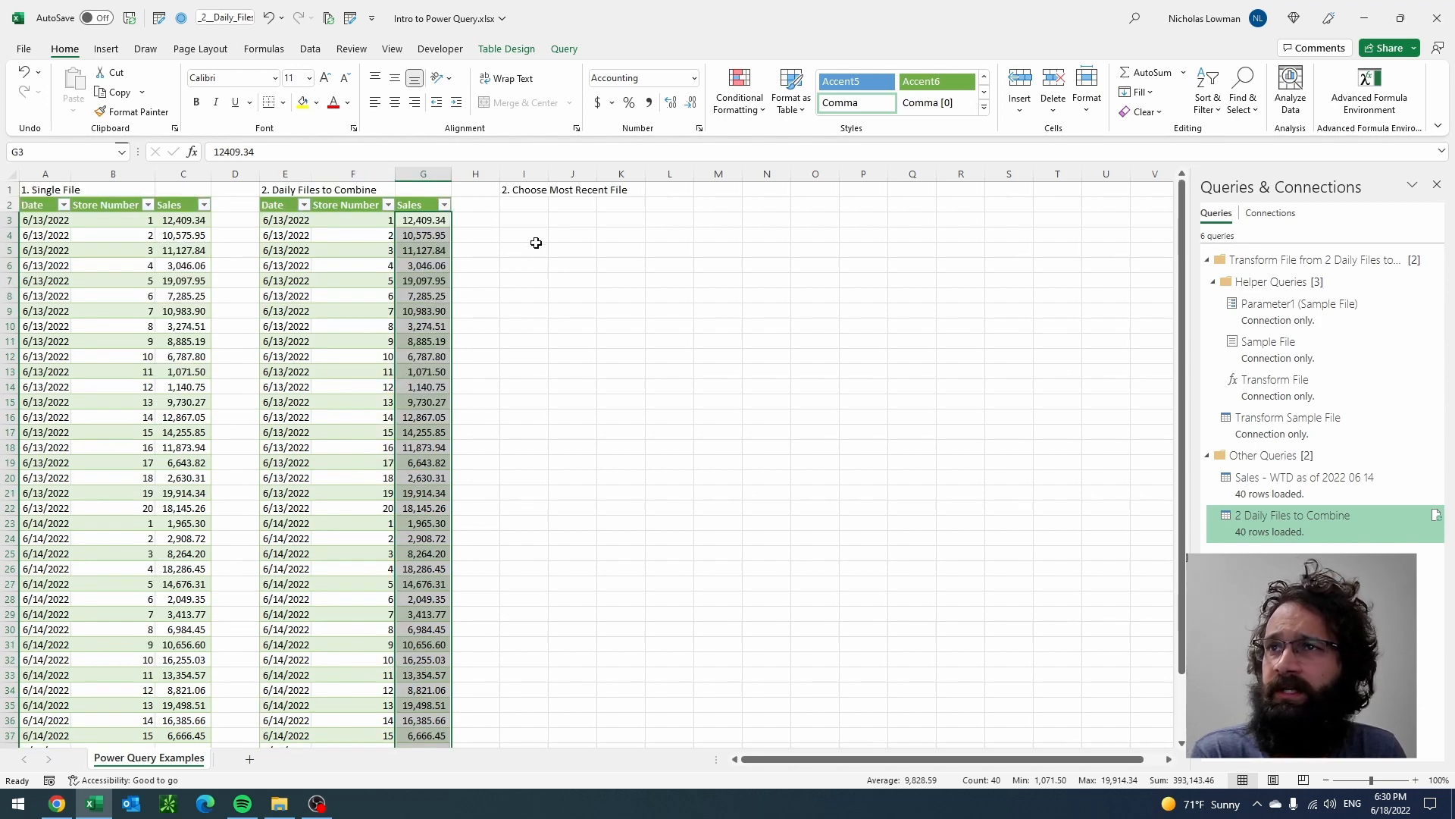
Step: Correct the heading in cell I1 to read "3. Choose Most Recent File"
{"action": "left_click", "coordinate": [523, 190]}
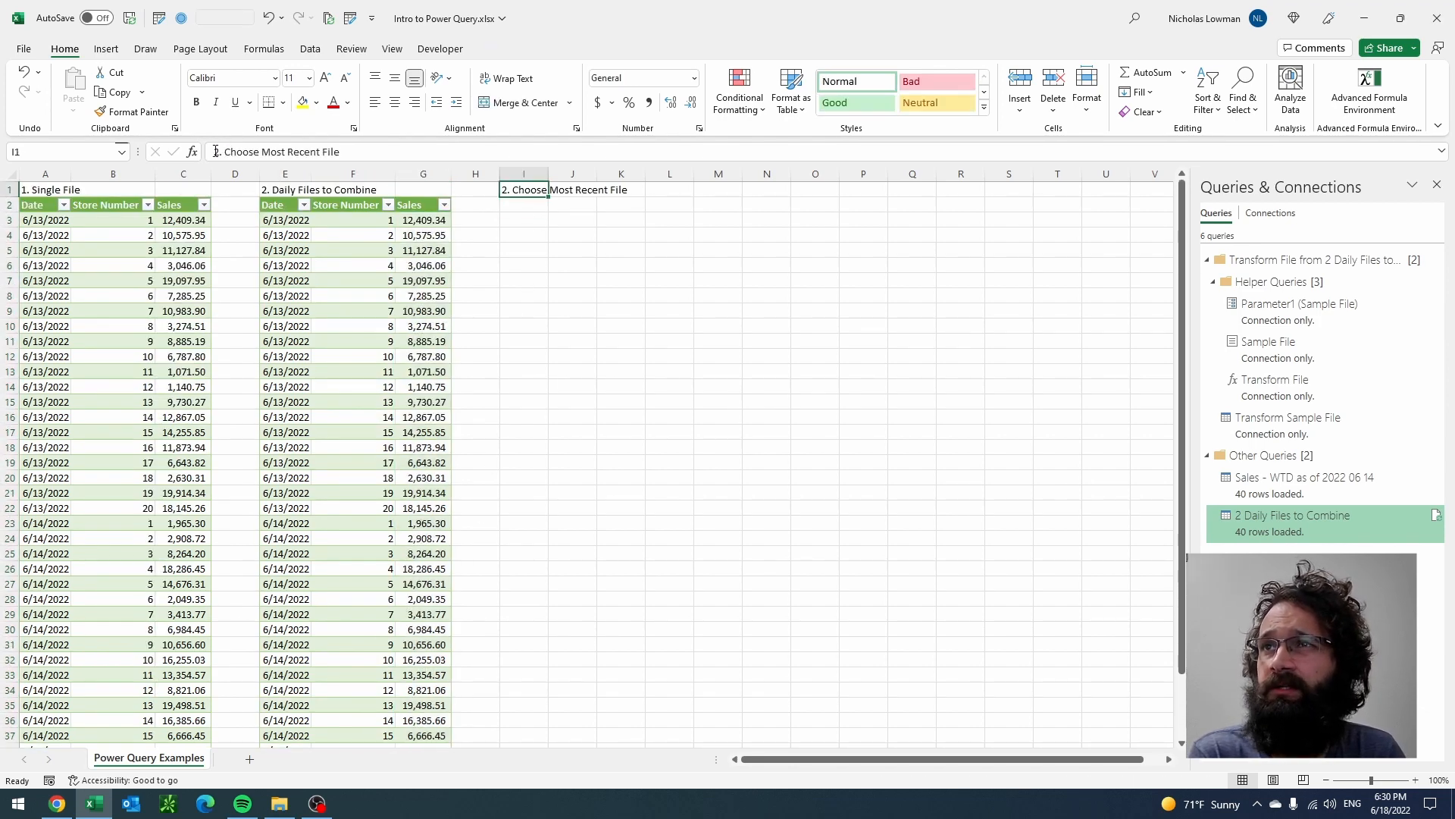
{"action": "left_click", "coordinate": [235, 150]}
{"action": "key", "text": "Delete"}
{"action": "type", "text": "3"}
{"action": "key", "text": "Return"}
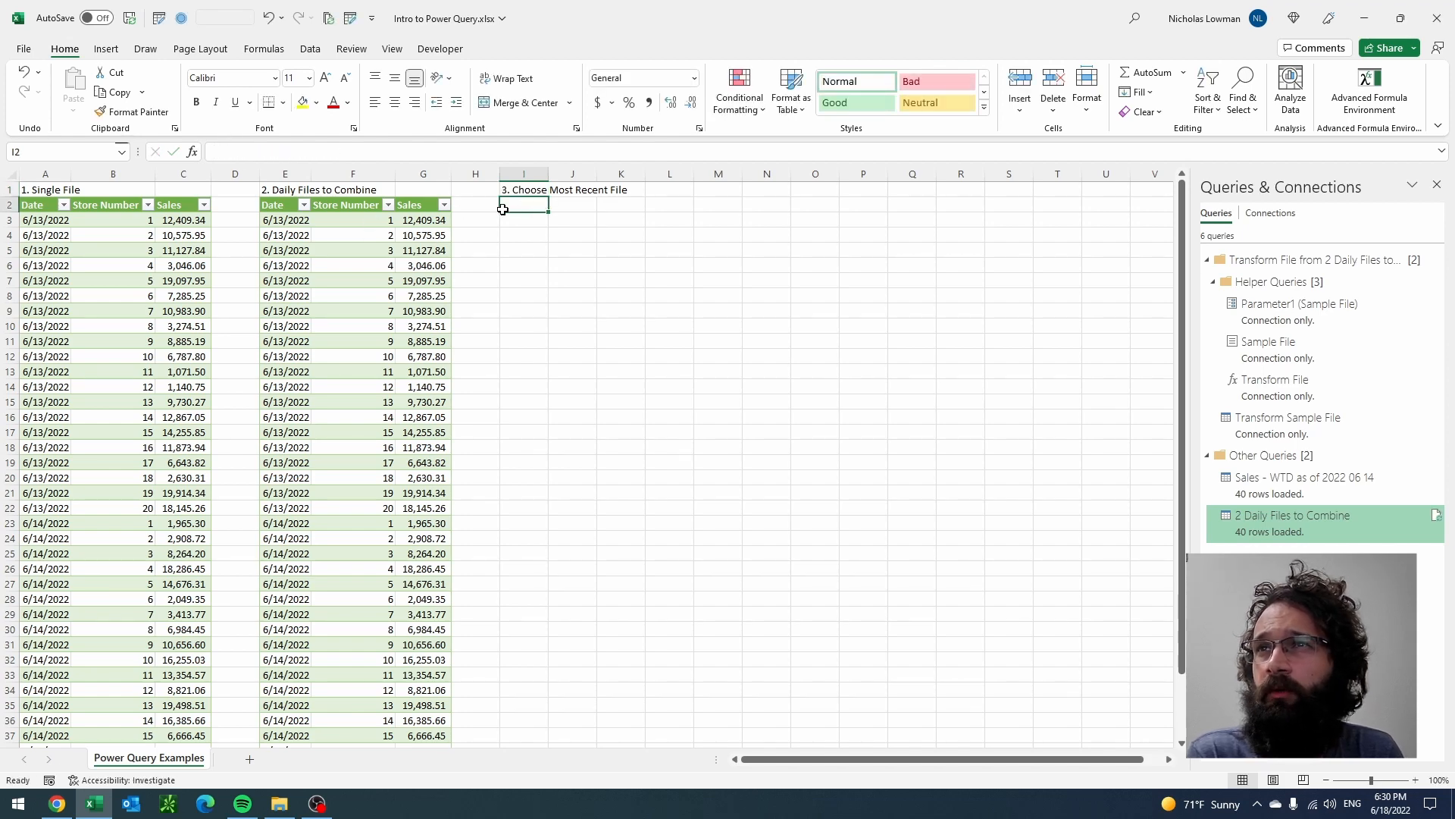
Step: Switch to File Explorer, preview both week-to-date sales CSV files in the 3. Choose Most Recent File folder, and return to Excel
{"action": "left_click", "coordinate": [280, 802]}
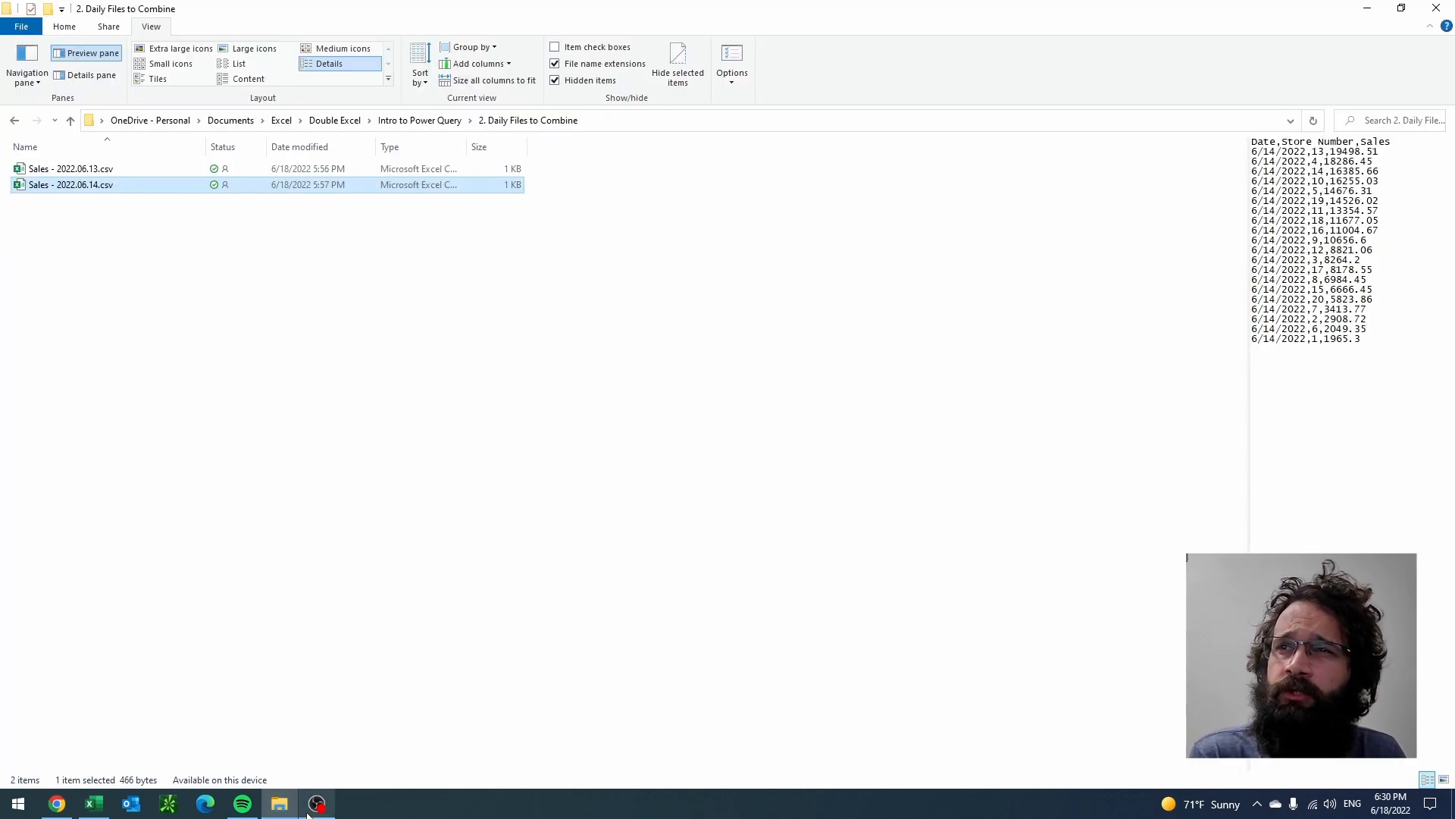
{"action": "left_click", "coordinate": [431, 120]}
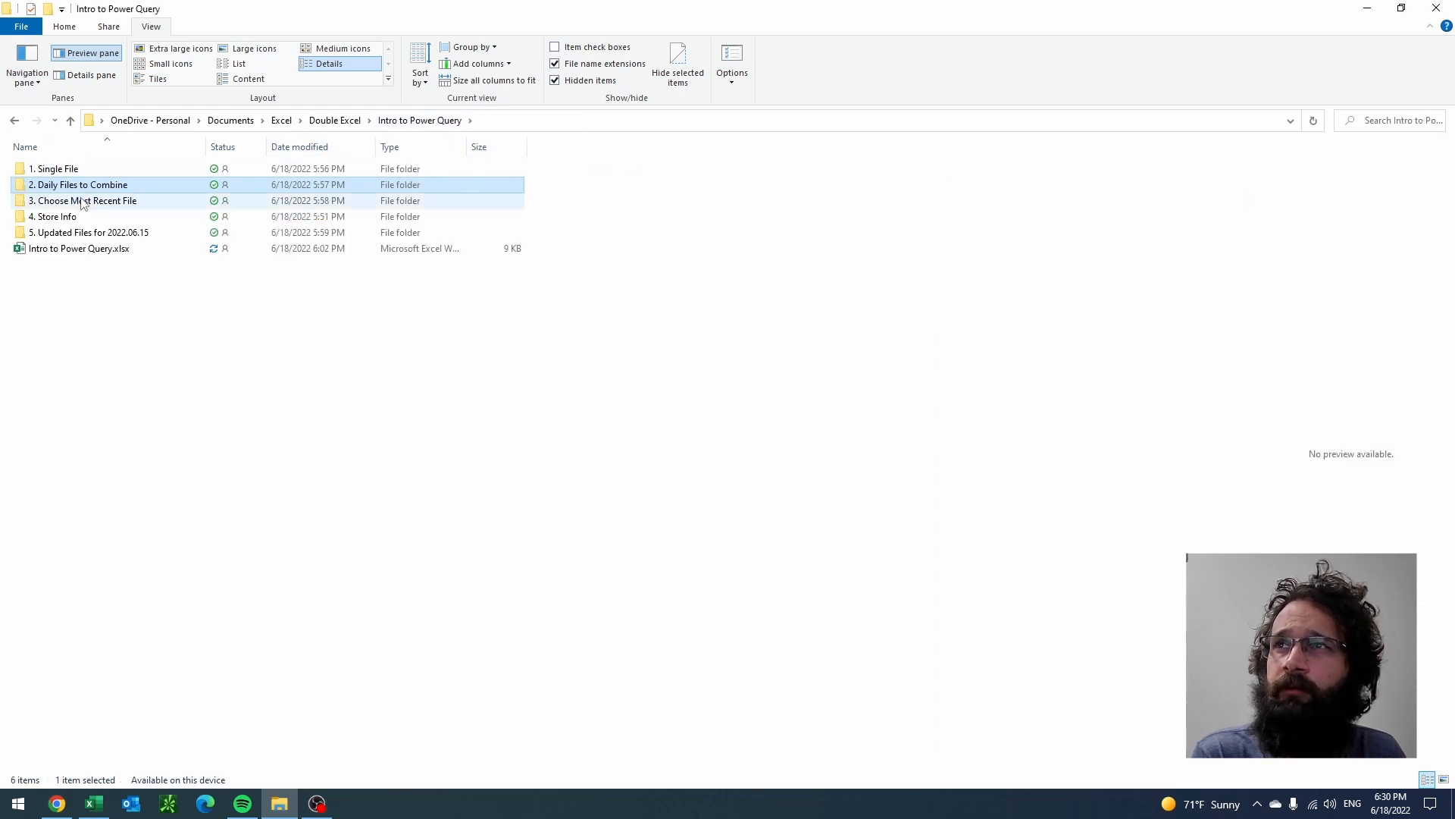
{"action": "double_click", "coordinate": [85, 199]}
{"action": "left_click", "coordinate": [167, 175]}
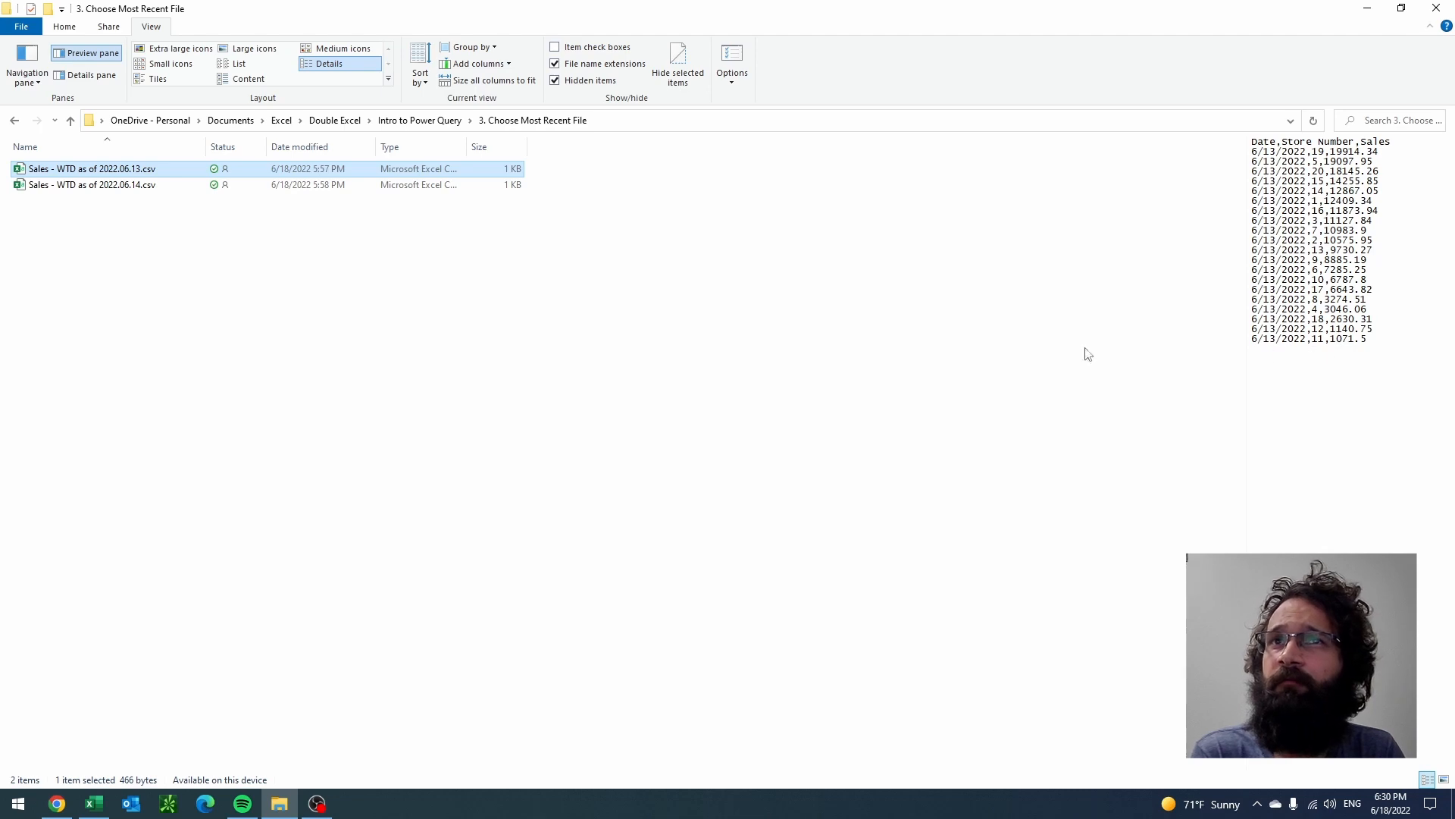
{"action": "left_click", "coordinate": [87, 184]}
{"action": "key", "text": "alt+Tab"}
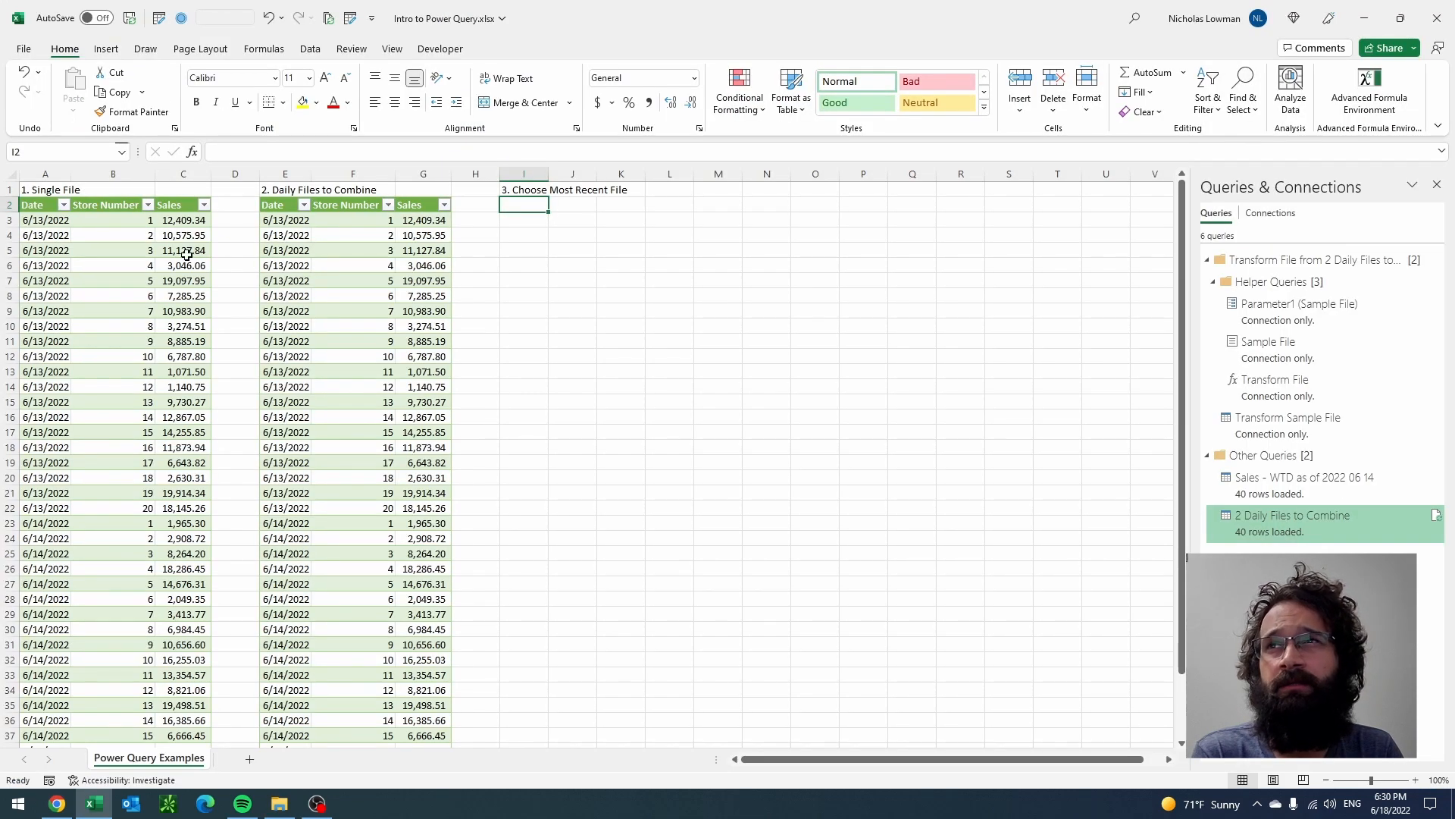
Step: Open Sales - WTD as of 2022.06.14.csv from File Explorer, review its rows down to the last one, and close it without saving
{"action": "double_click", "coordinate": [70, 174]}
{"action": "scroll", "coordinate": [37, 635], "scroll_direction": "down", "scroll_amount": 2}
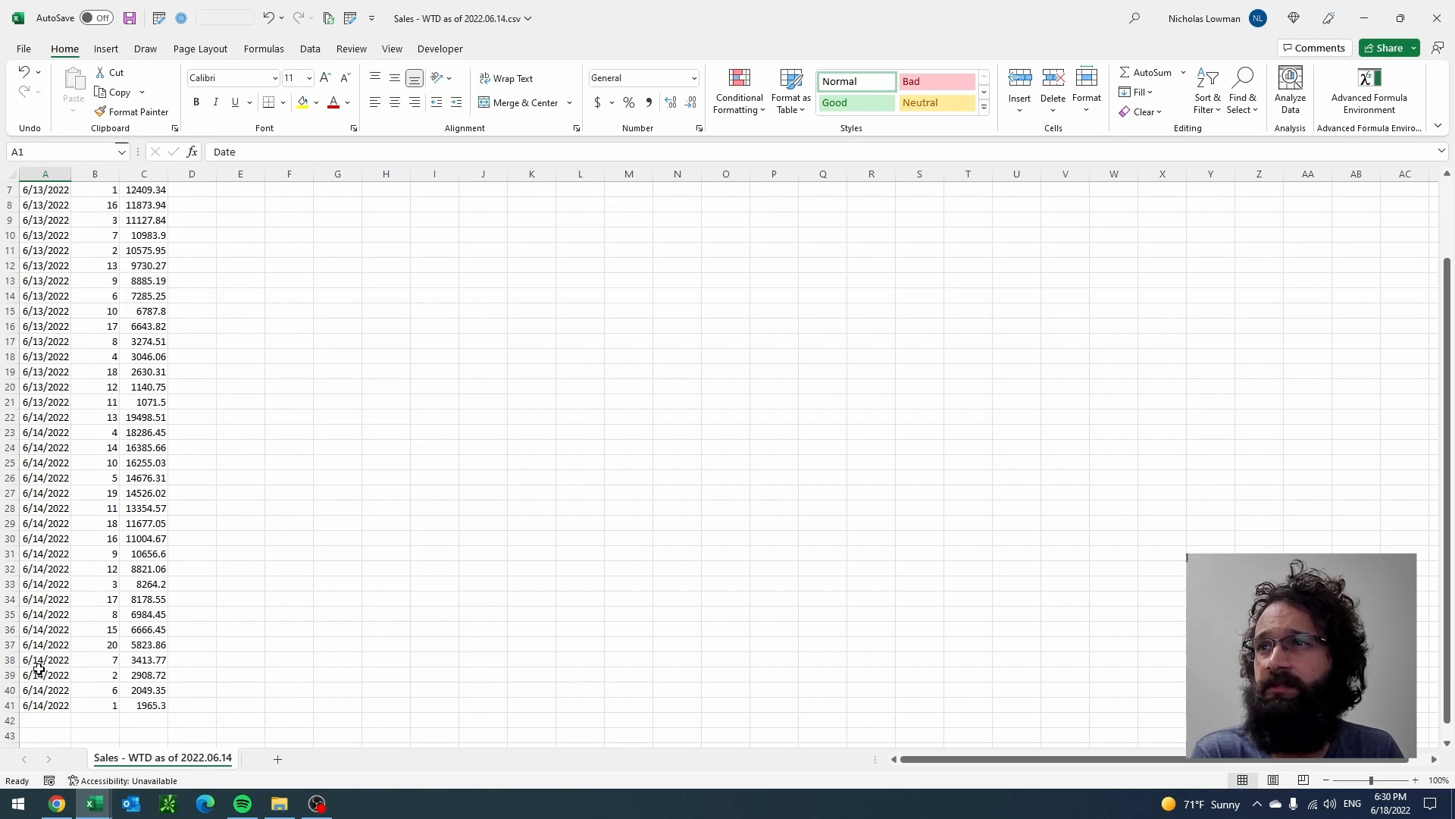
{"action": "scroll", "coordinate": [37, 667], "scroll_direction": "up", "scroll_amount": 2}
{"action": "left_click", "coordinate": [1436, 17]}
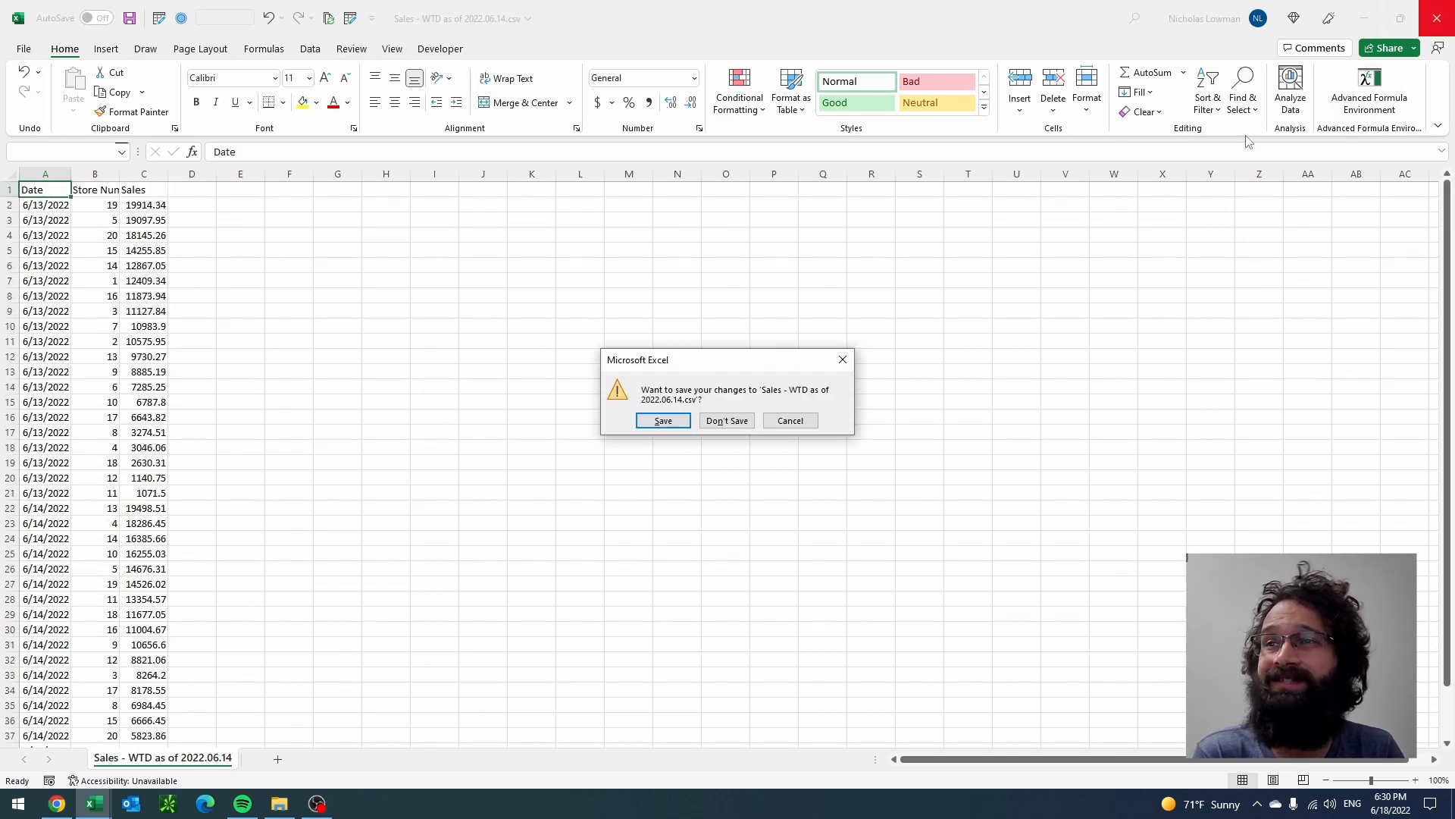
{"action": "left_click", "coordinate": [726, 425]}
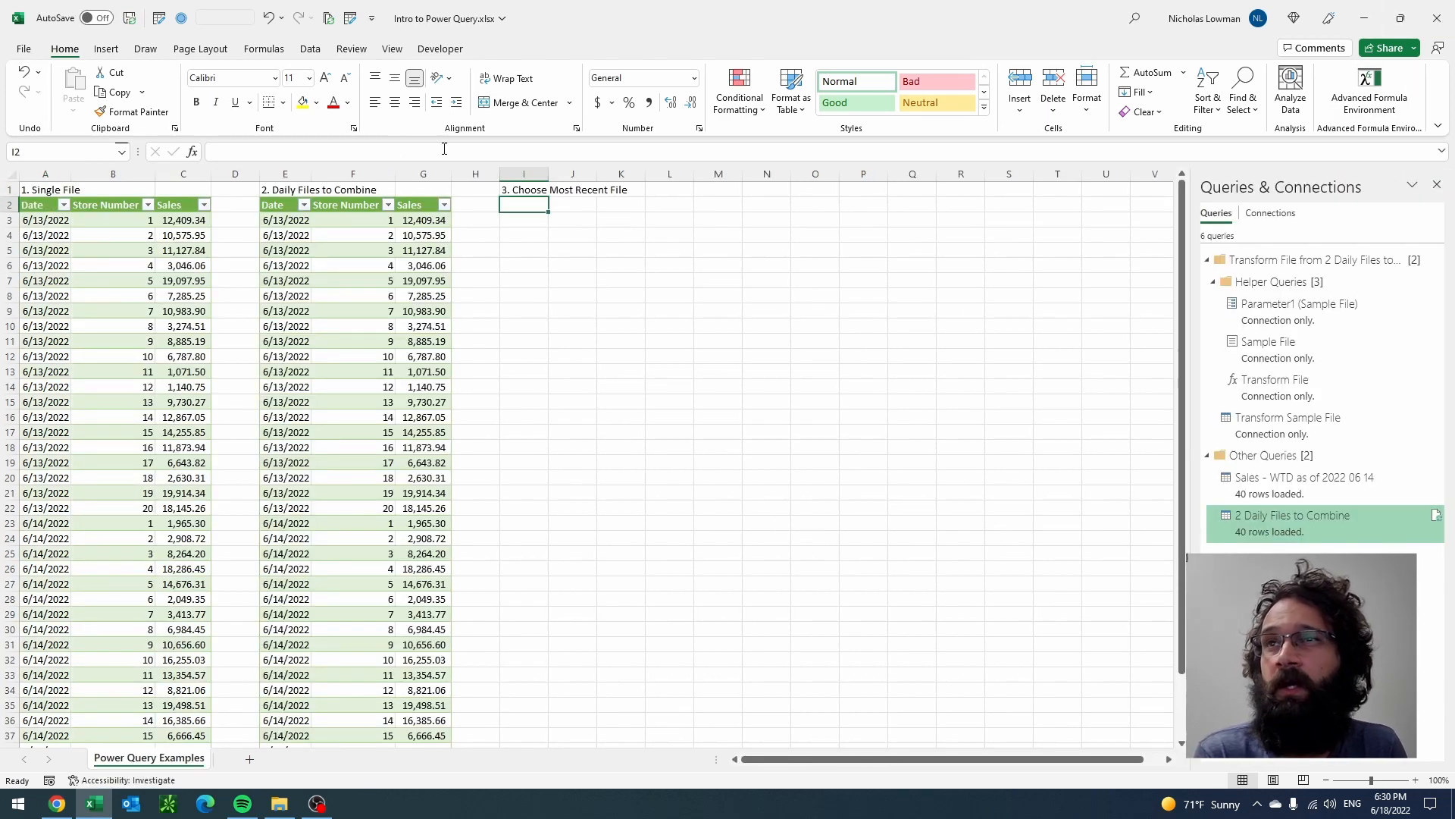
Step: Import the 3. Choose Most Recent File folder and combine and transform its CSV files, using the first file as the sample
{"action": "left_click", "coordinate": [310, 50]}
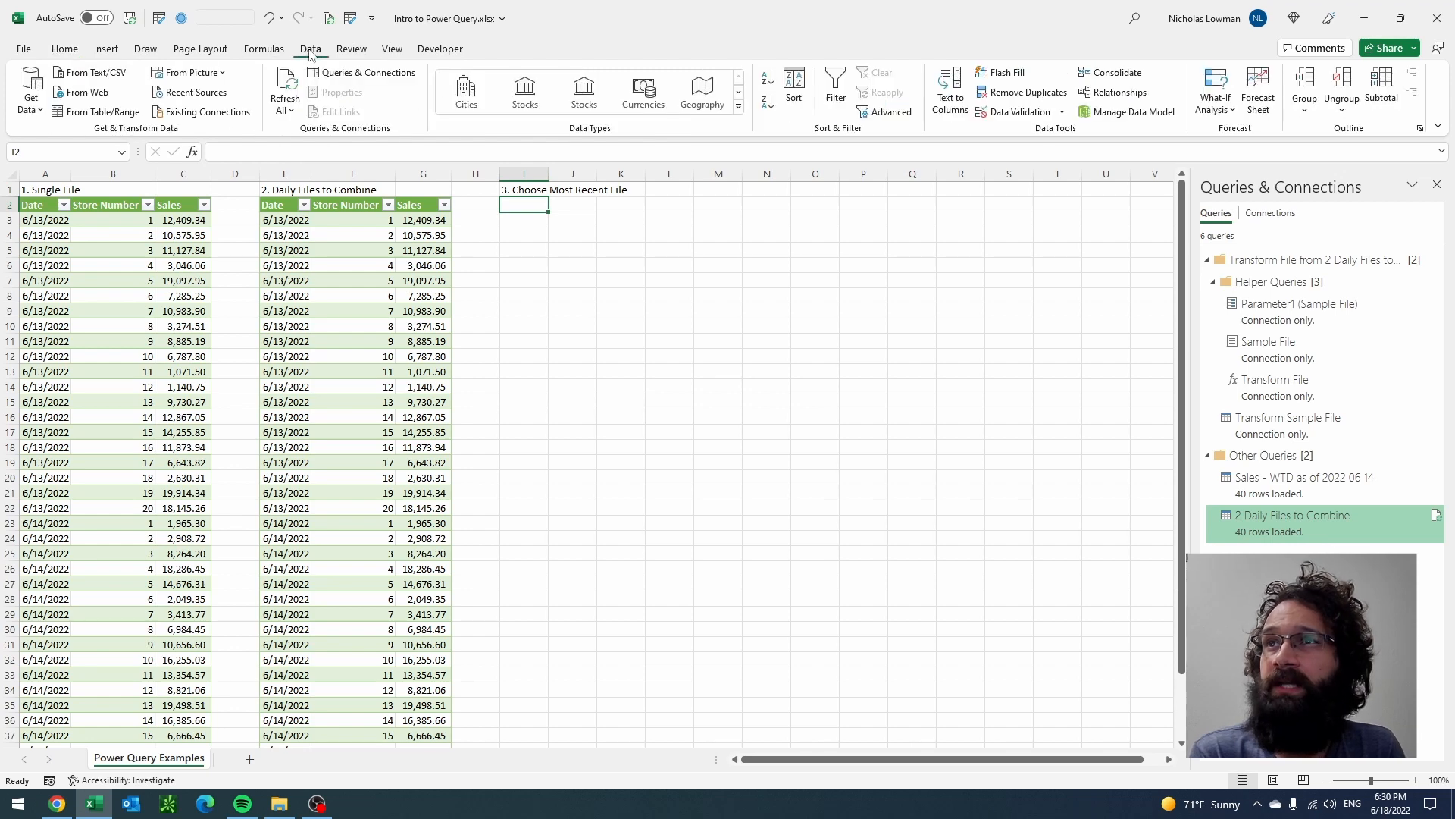
{"action": "left_click", "coordinate": [34, 107]}
{"action": "mouse_move", "coordinate": [68, 136]}
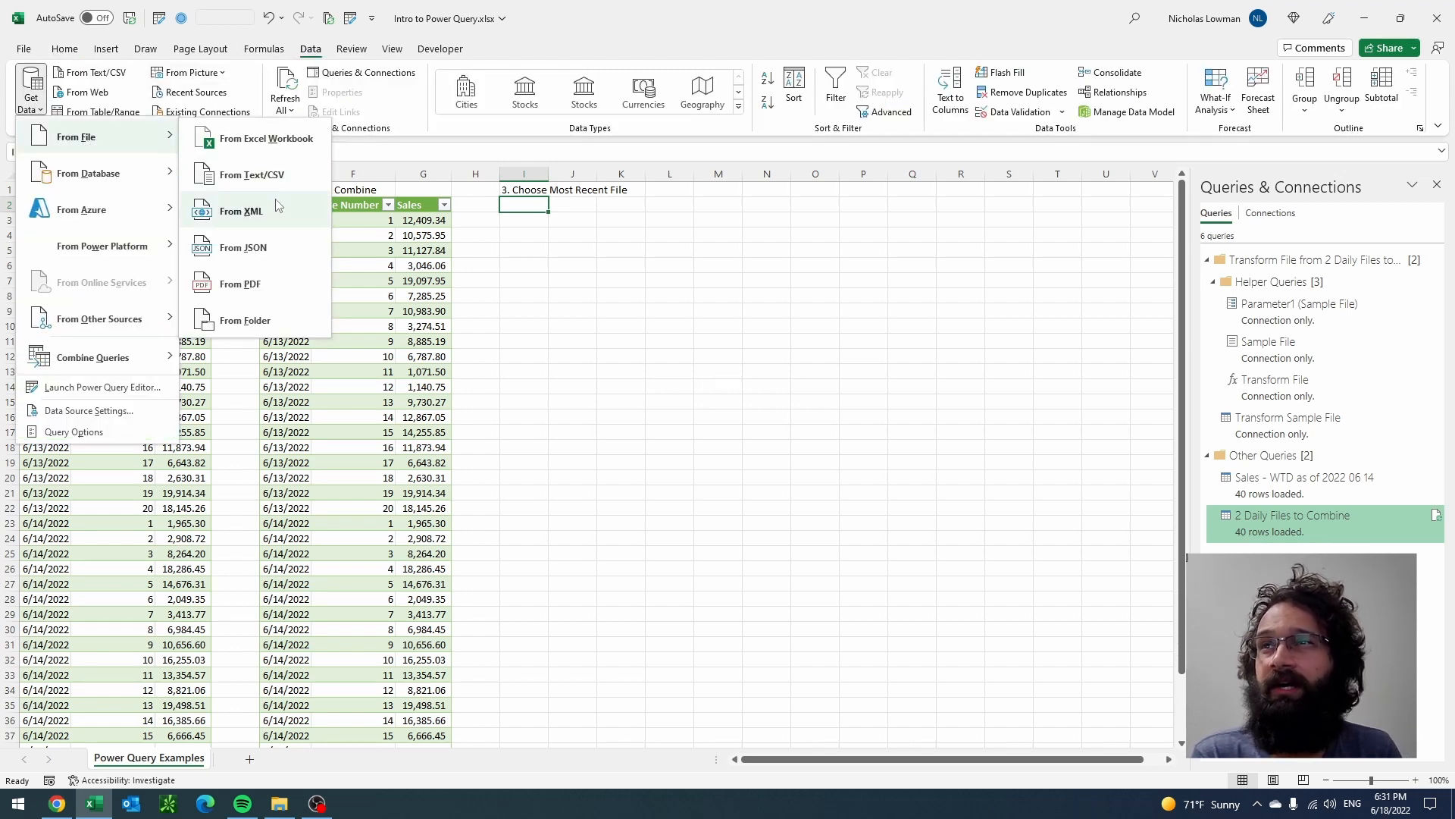
{"action": "left_click", "coordinate": [275, 331]}
{"action": "double_click", "coordinate": [244, 142]}
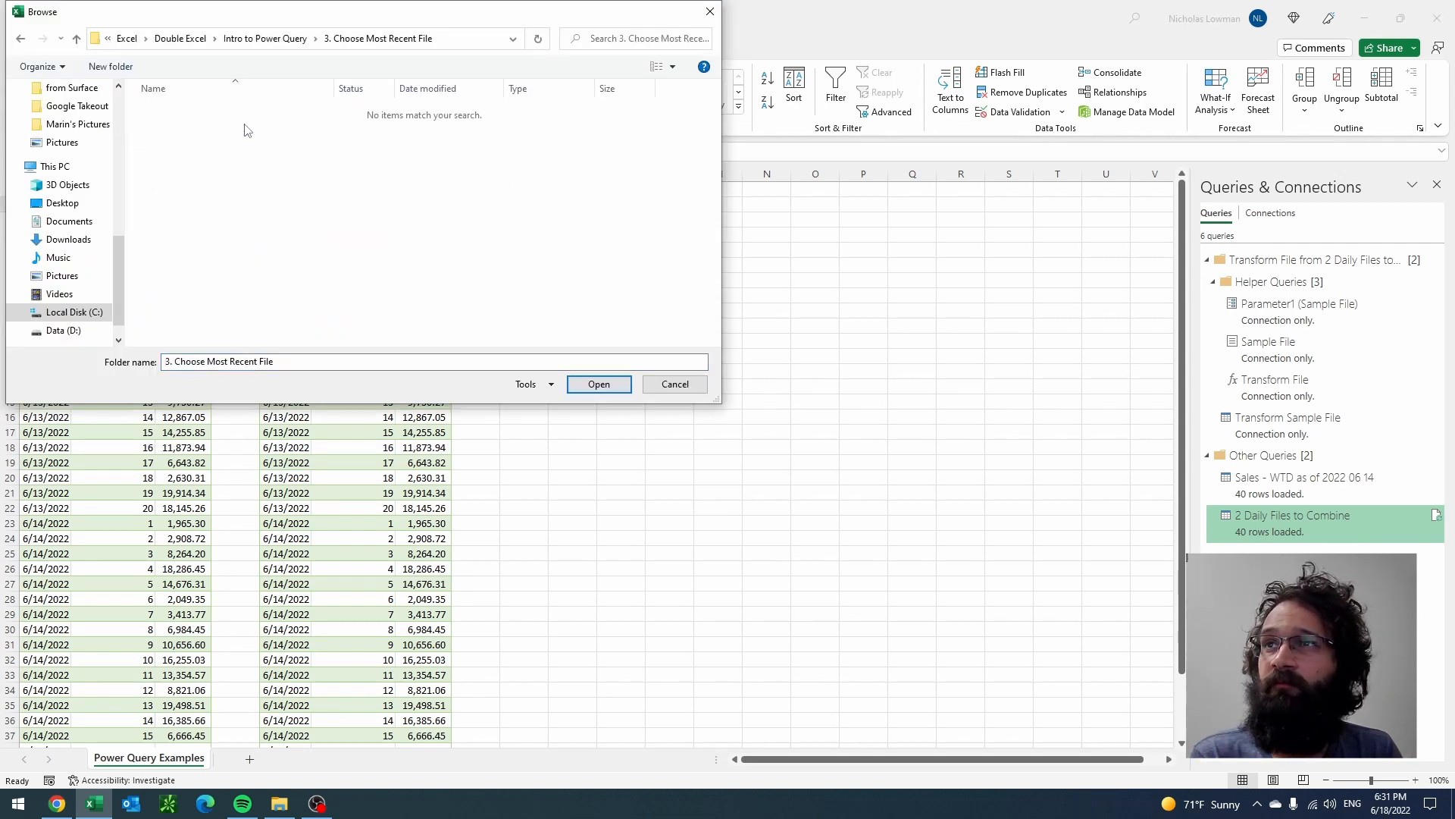
{"action": "left_click", "coordinate": [598, 385]}
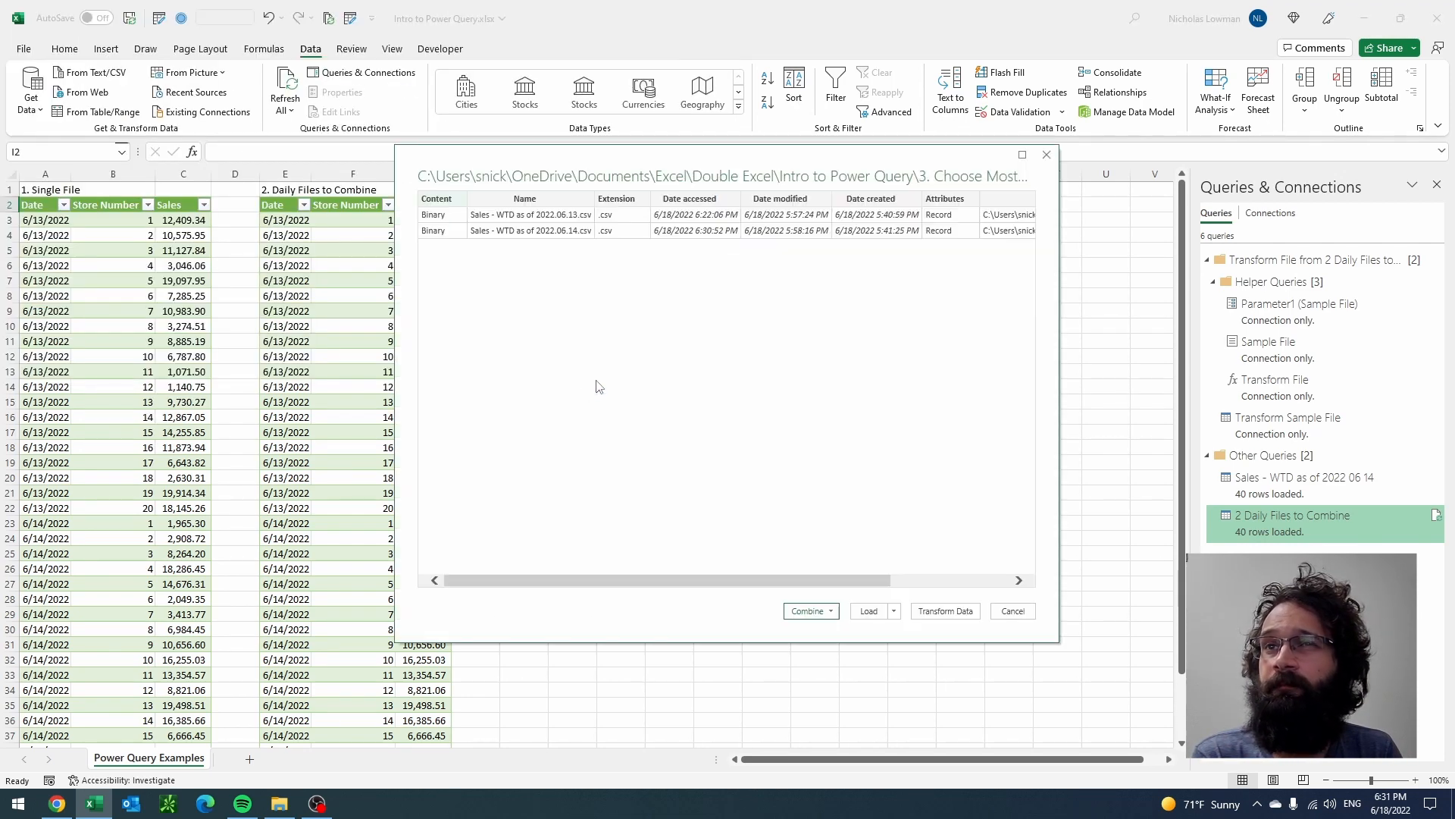
{"action": "left_click", "coordinate": [828, 609]}
{"action": "left_click", "coordinate": [836, 635]}
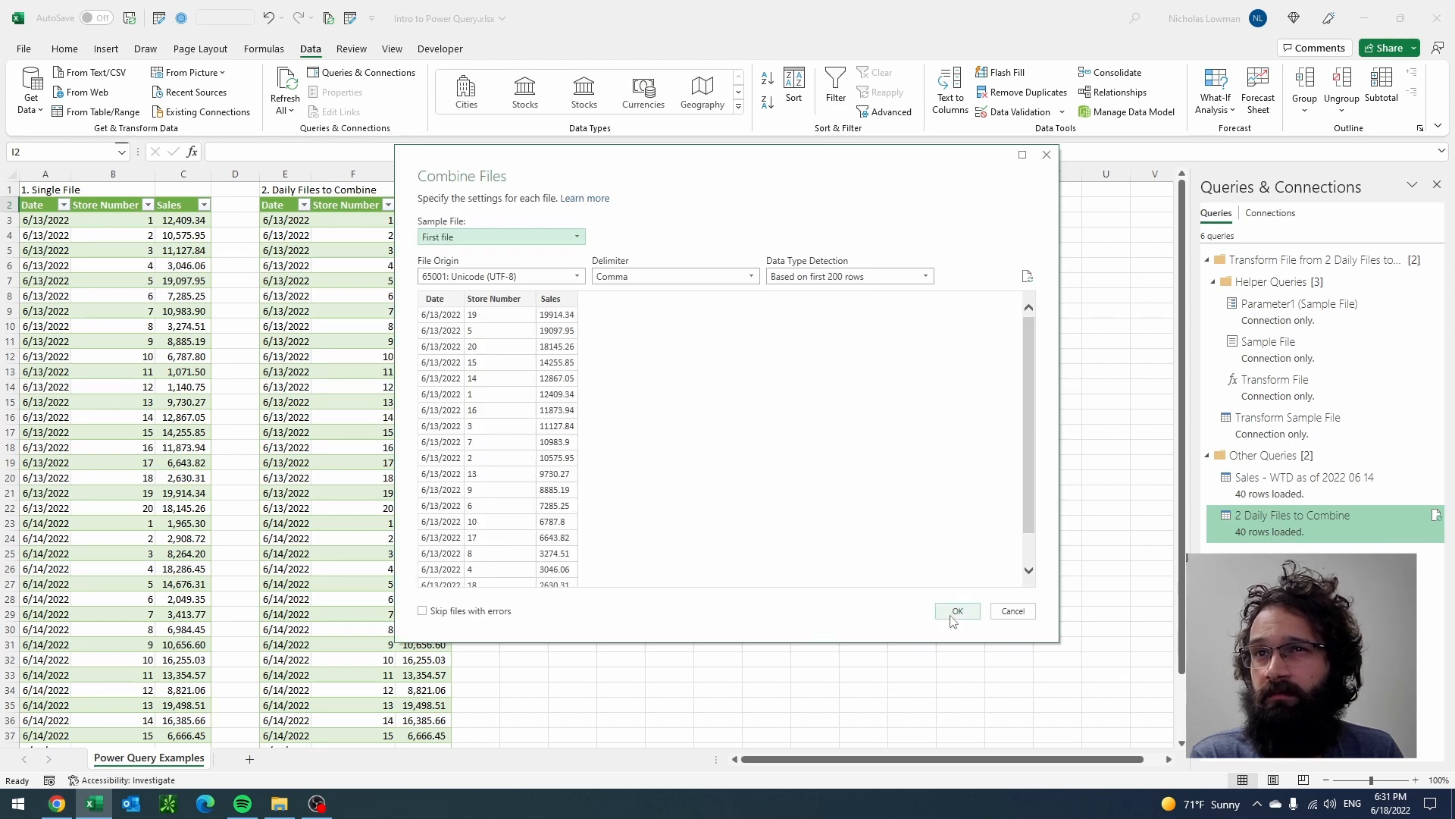
{"action": "left_click", "coordinate": [953, 612]}
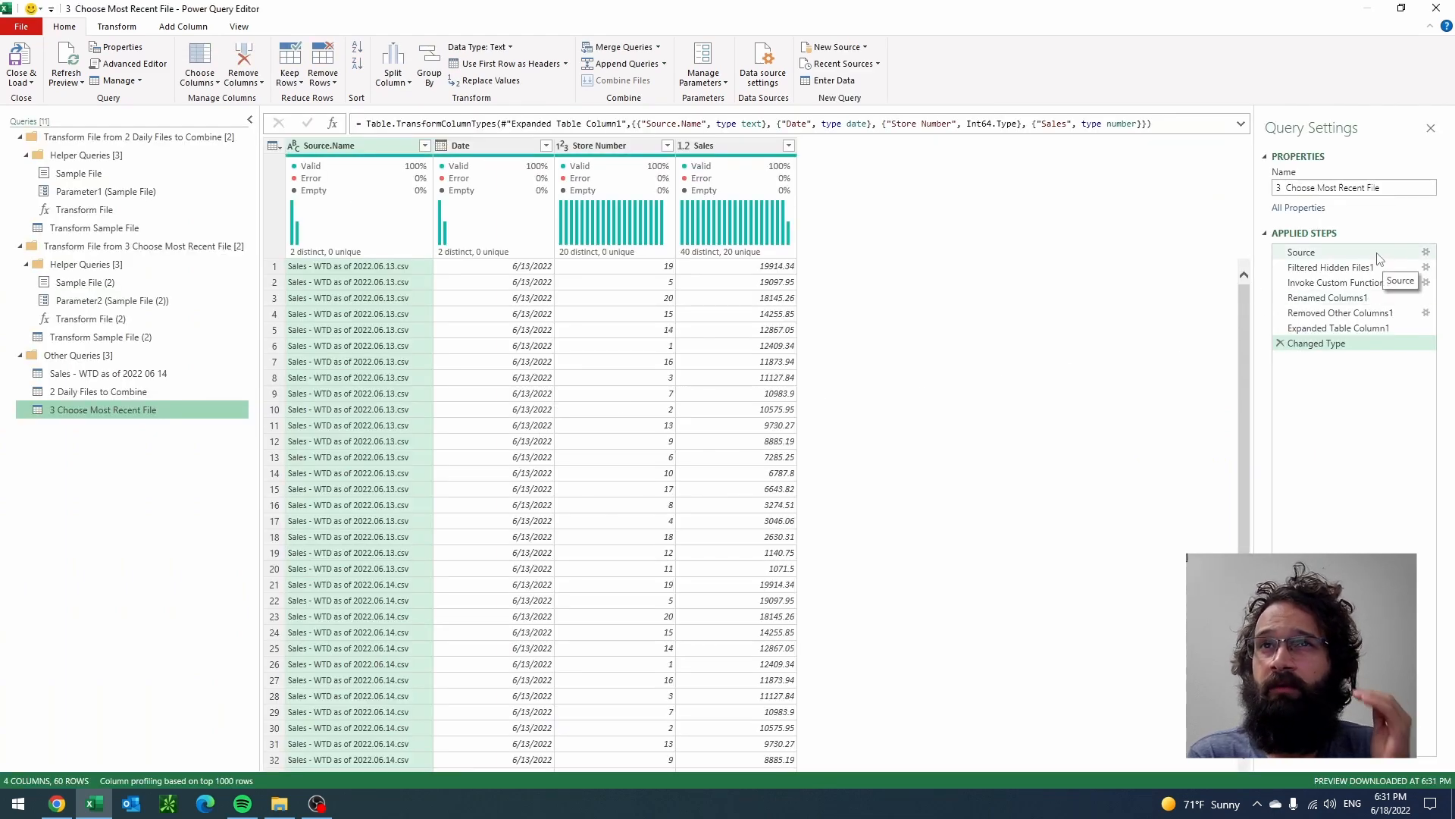
Step: Insert a filter right after the query's Source step that keeps only the file whose Date modified is latest
{"action": "left_click", "coordinate": [1356, 250]}
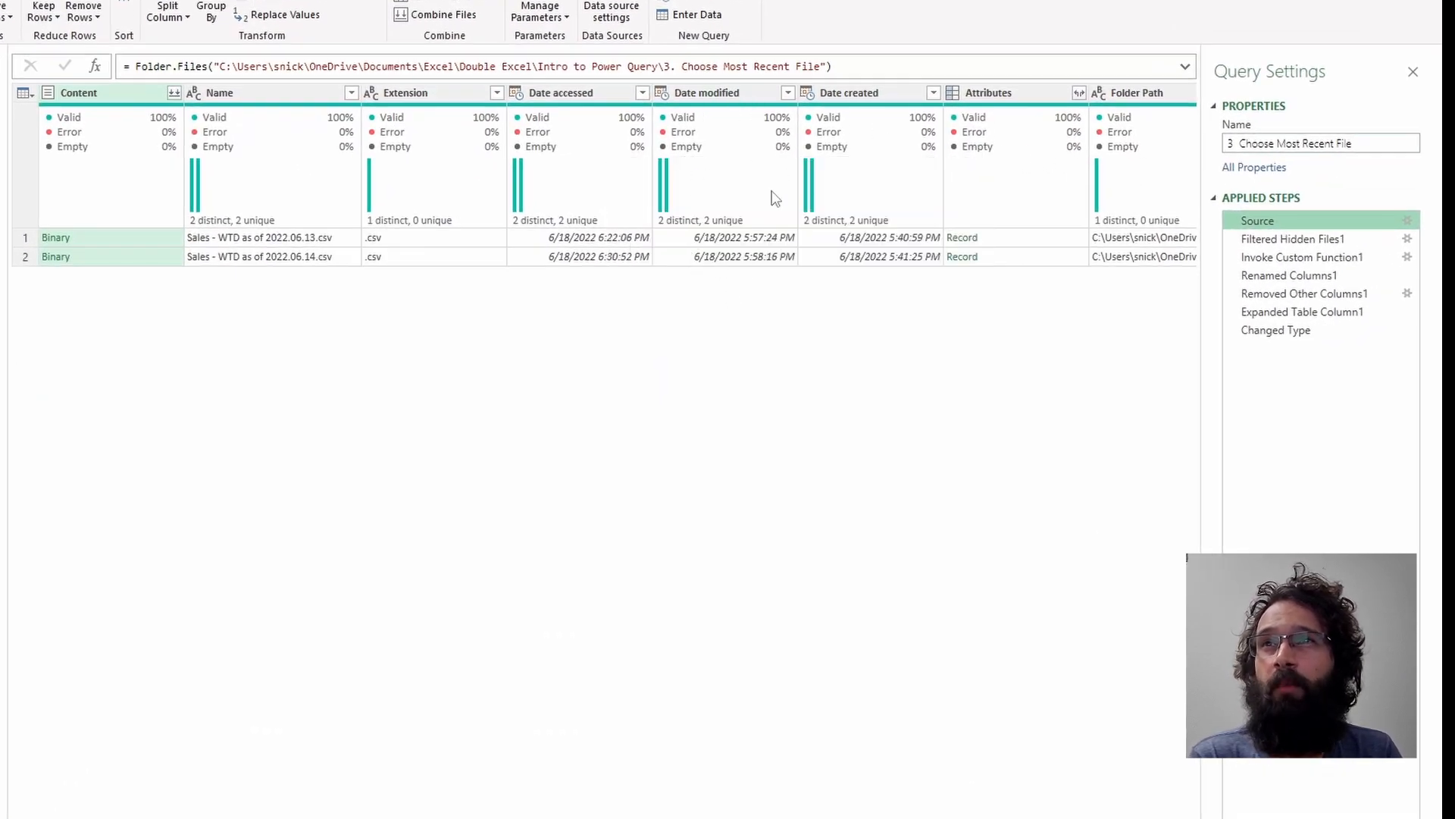
{"action": "left_click", "coordinate": [788, 93]}
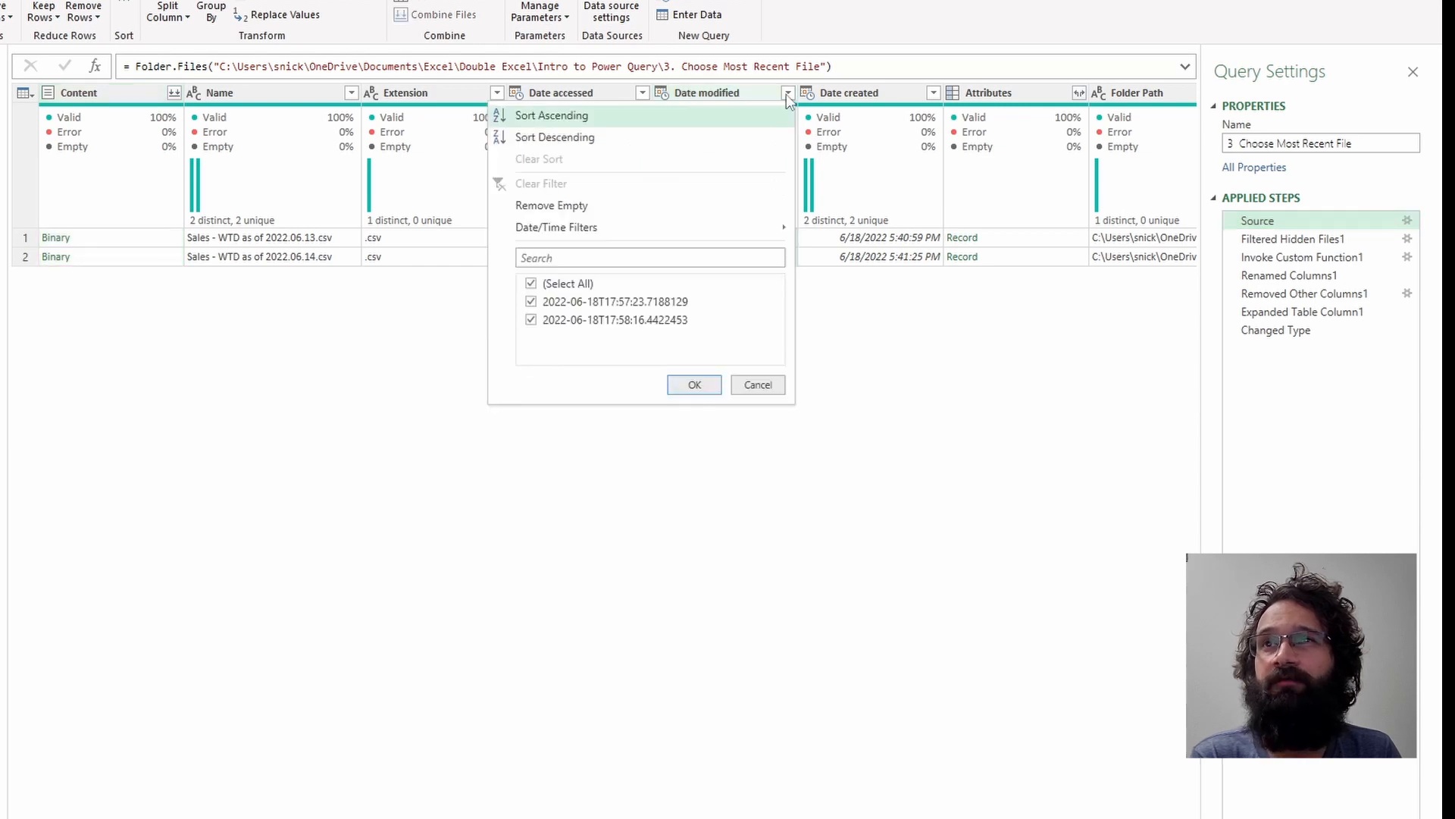
{"action": "mouse_move", "coordinate": [778, 236]}
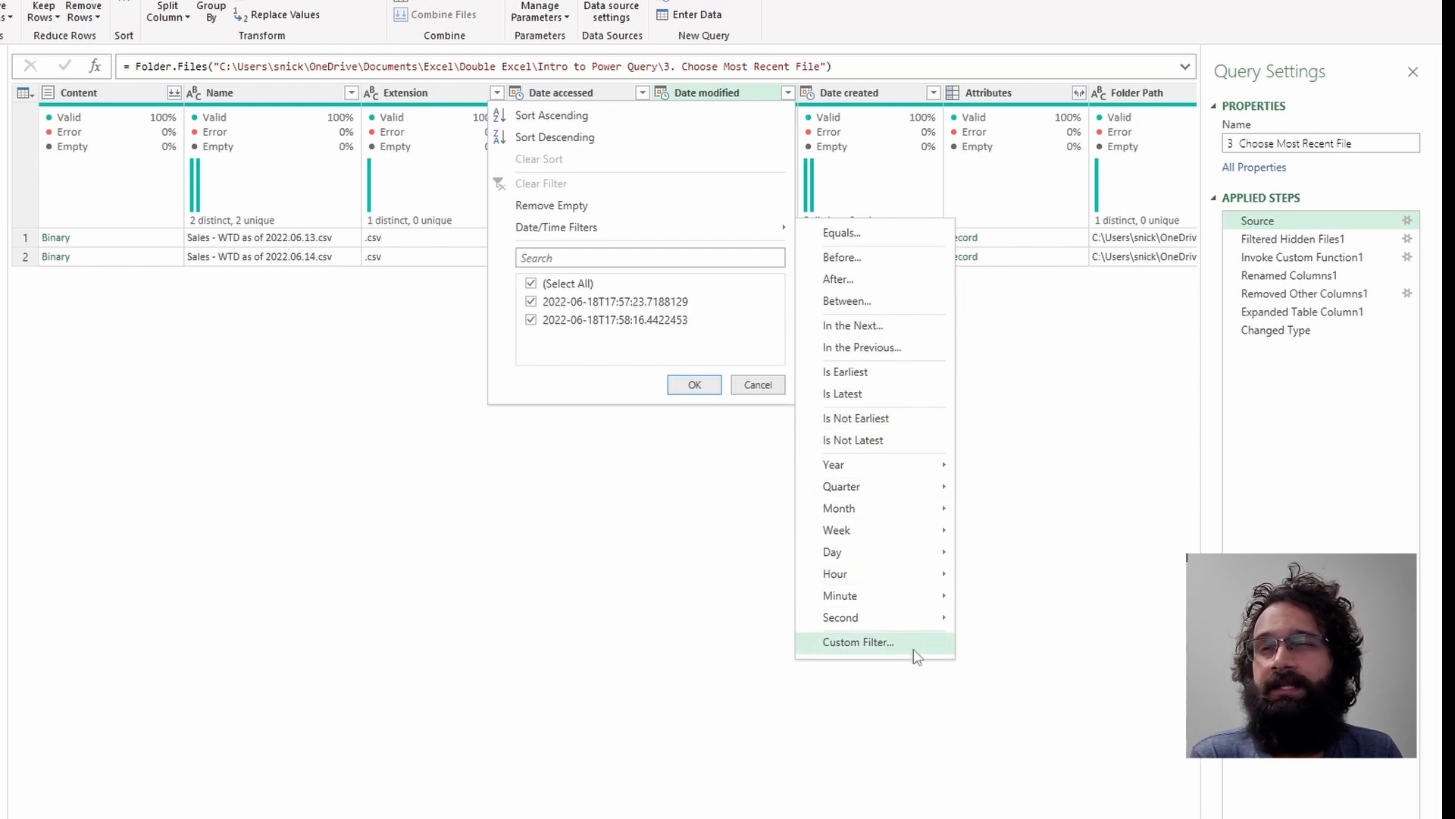
{"action": "left_click", "coordinate": [899, 395]}
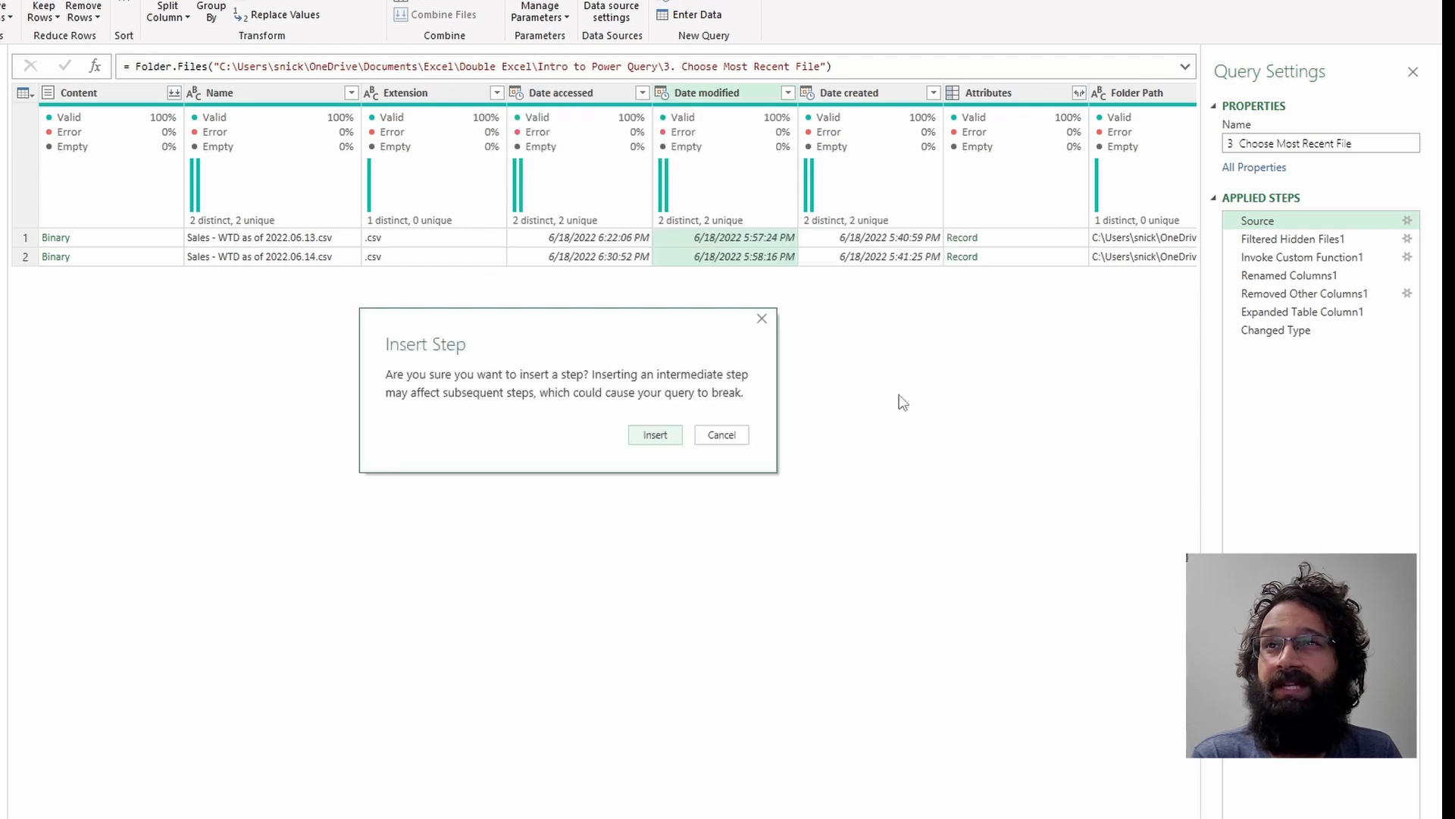
{"action": "left_click", "coordinate": [665, 444]}
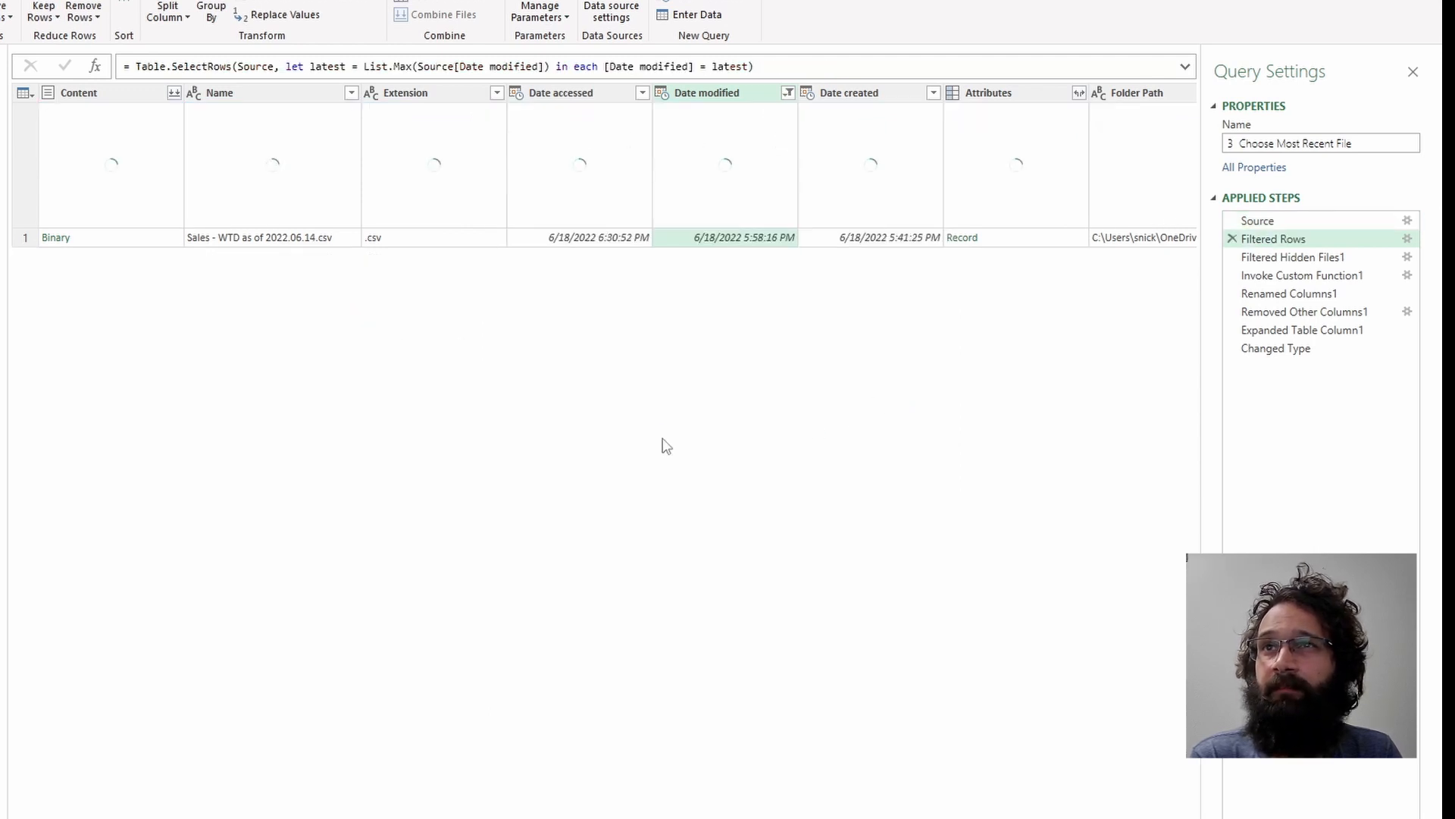
Step: Return to the Changed Type step, check the Source.Name values and rows, and remove the Source.Name column
{"action": "left_click", "coordinate": [1290, 347]}
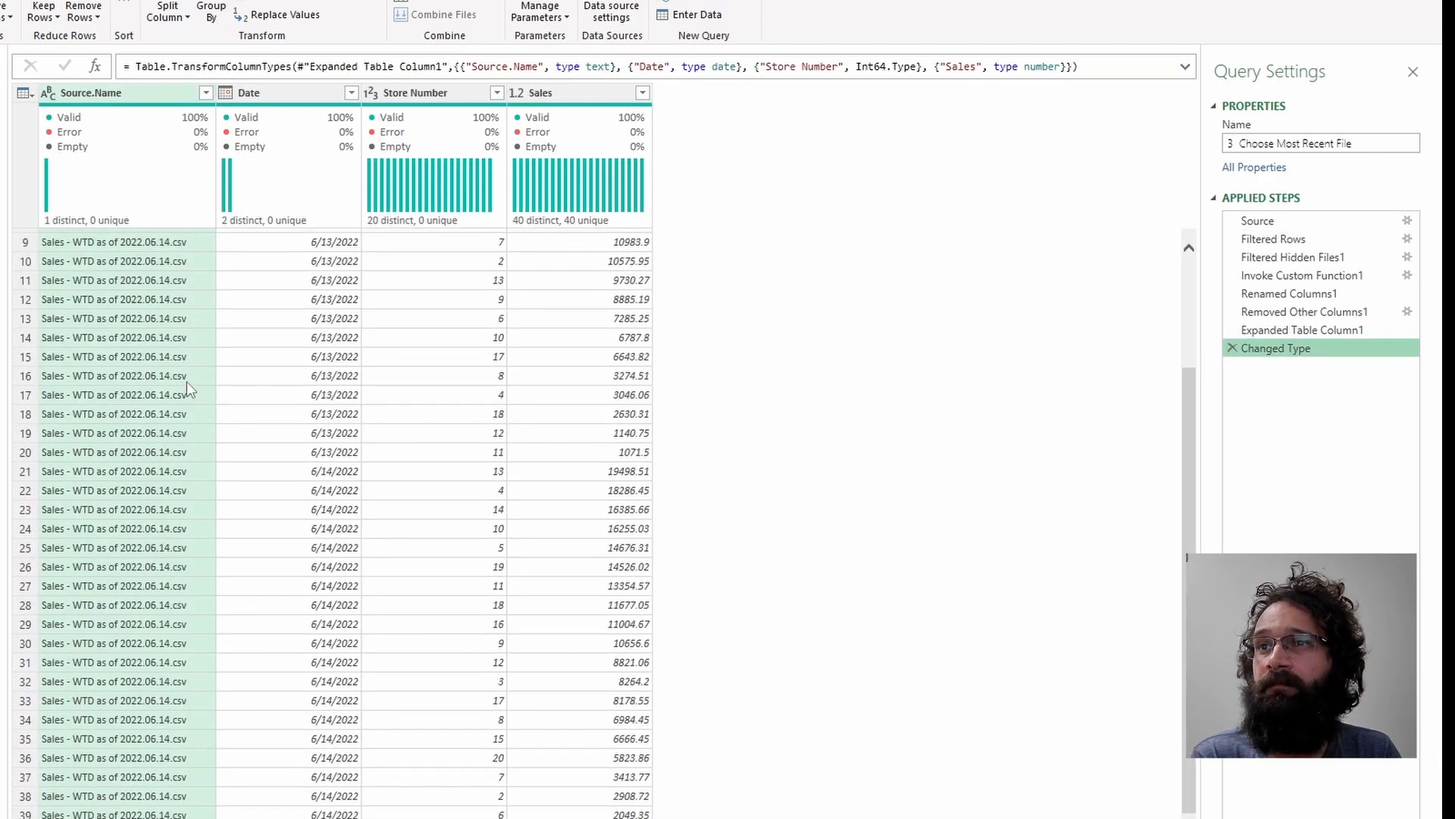
{"action": "left_click", "coordinate": [205, 92]}
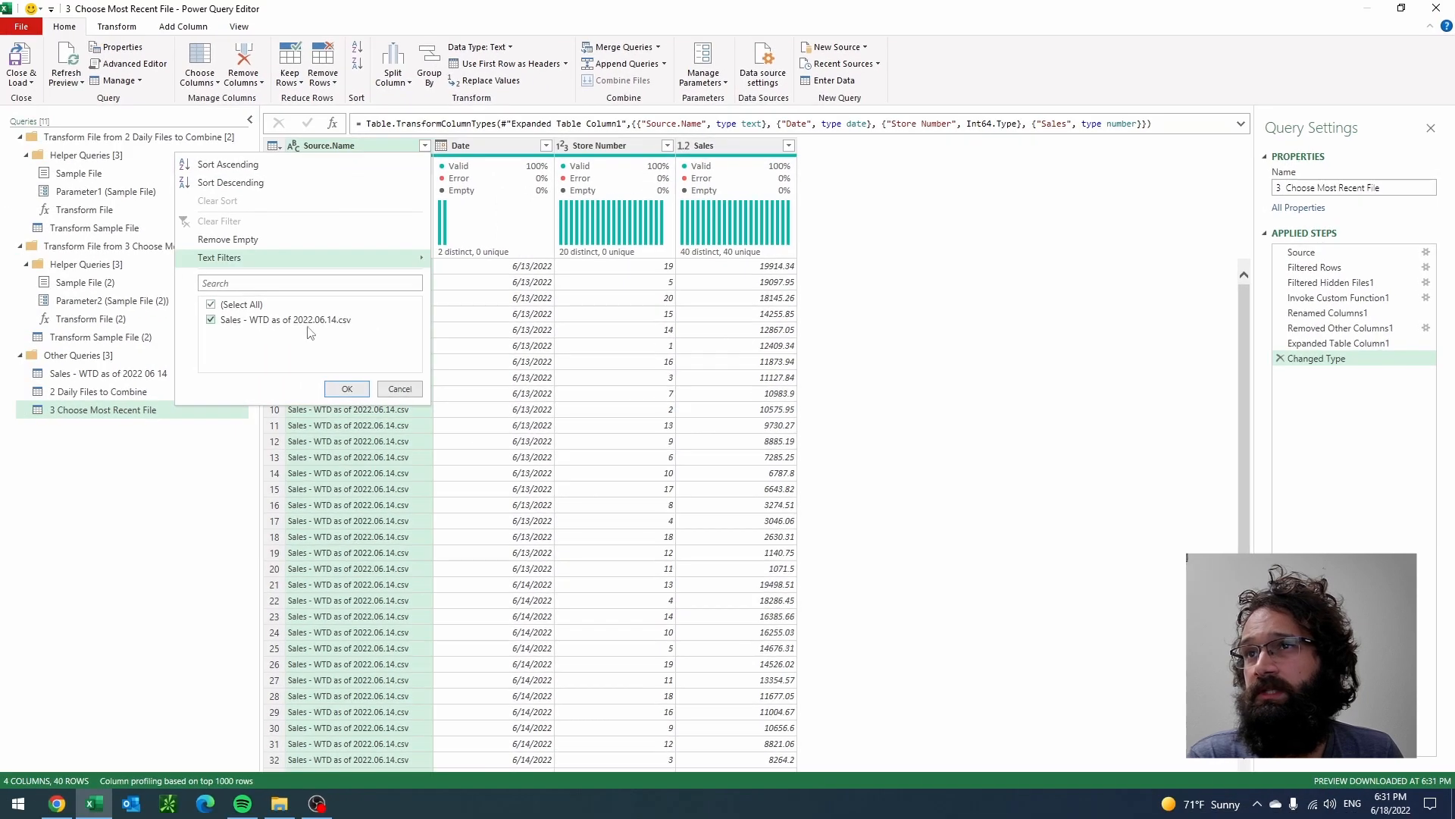
{"action": "left_click", "coordinate": [976, 311]}
{"action": "scroll", "coordinate": [503, 486], "scroll_direction": "down", "scroll_amount": 3}
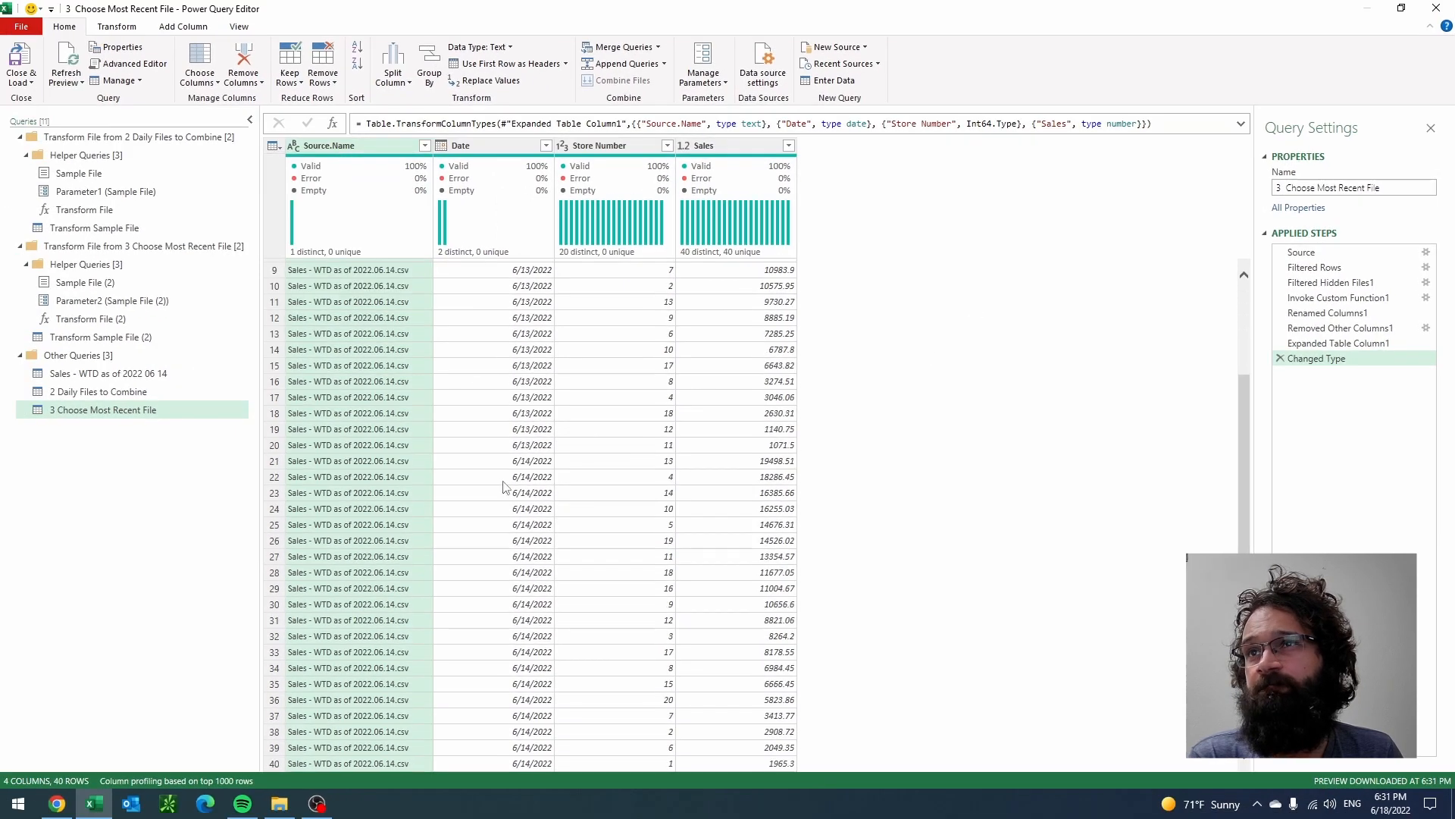
{"action": "scroll", "coordinate": [523, 682], "scroll_direction": "up", "scroll_amount": 3}
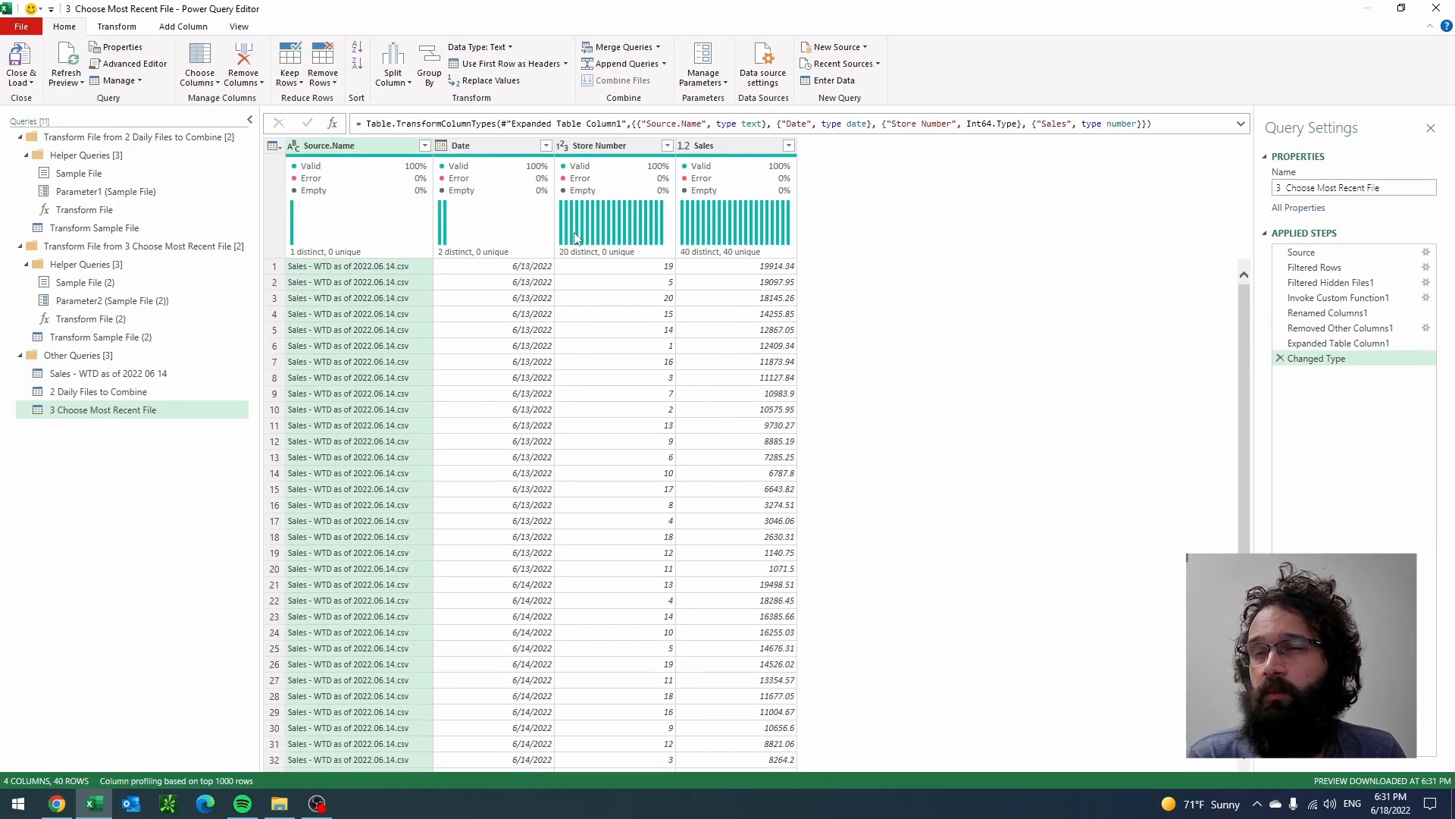
{"action": "right_click", "coordinate": [364, 150]}
{"action": "left_click", "coordinate": [394, 176]}
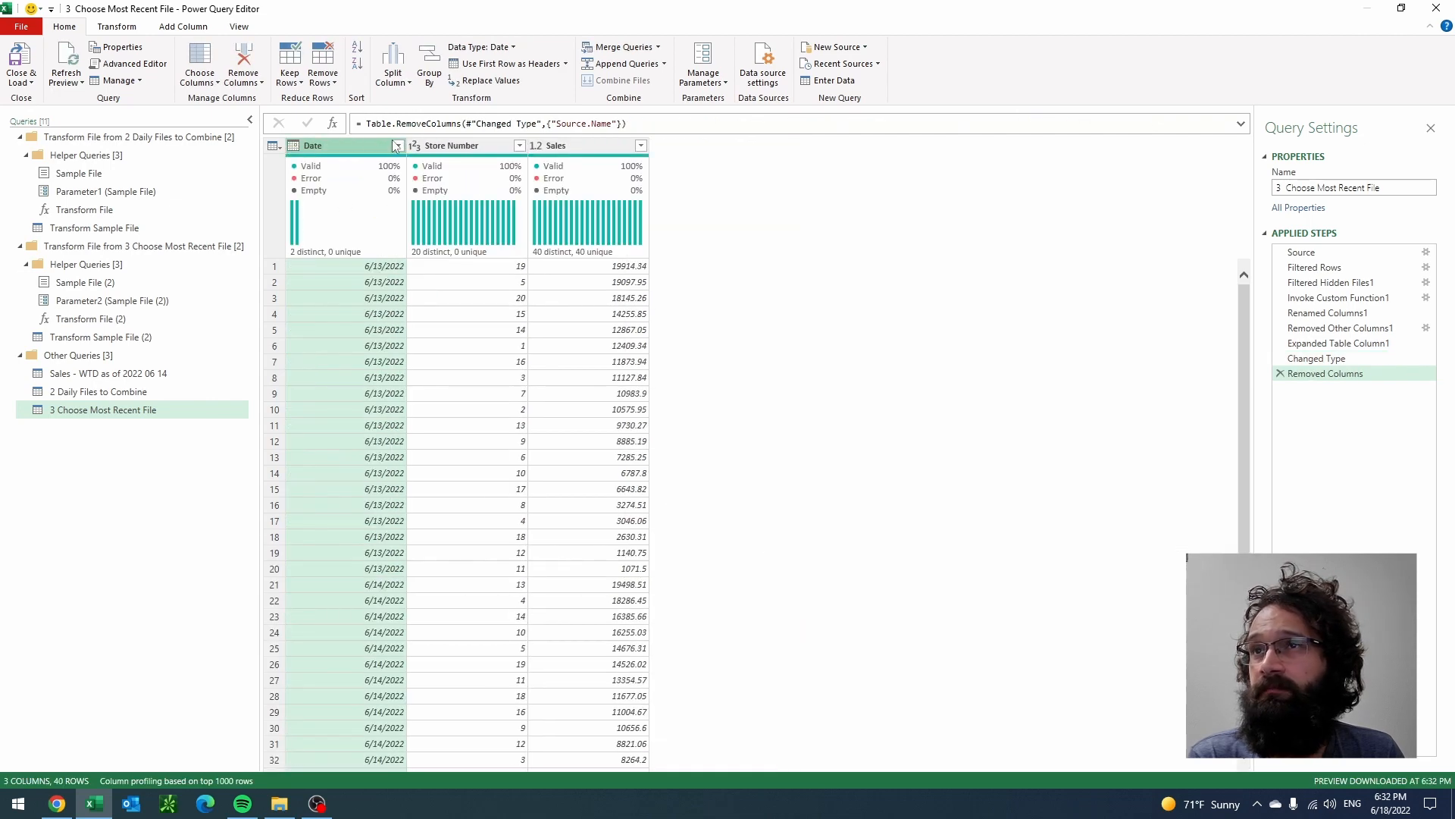
Step: Sort the most recent file query ascending by Date and then ascending by Store Number
{"action": "left_click", "coordinate": [398, 146]}
{"action": "left_click", "coordinate": [220, 159]}
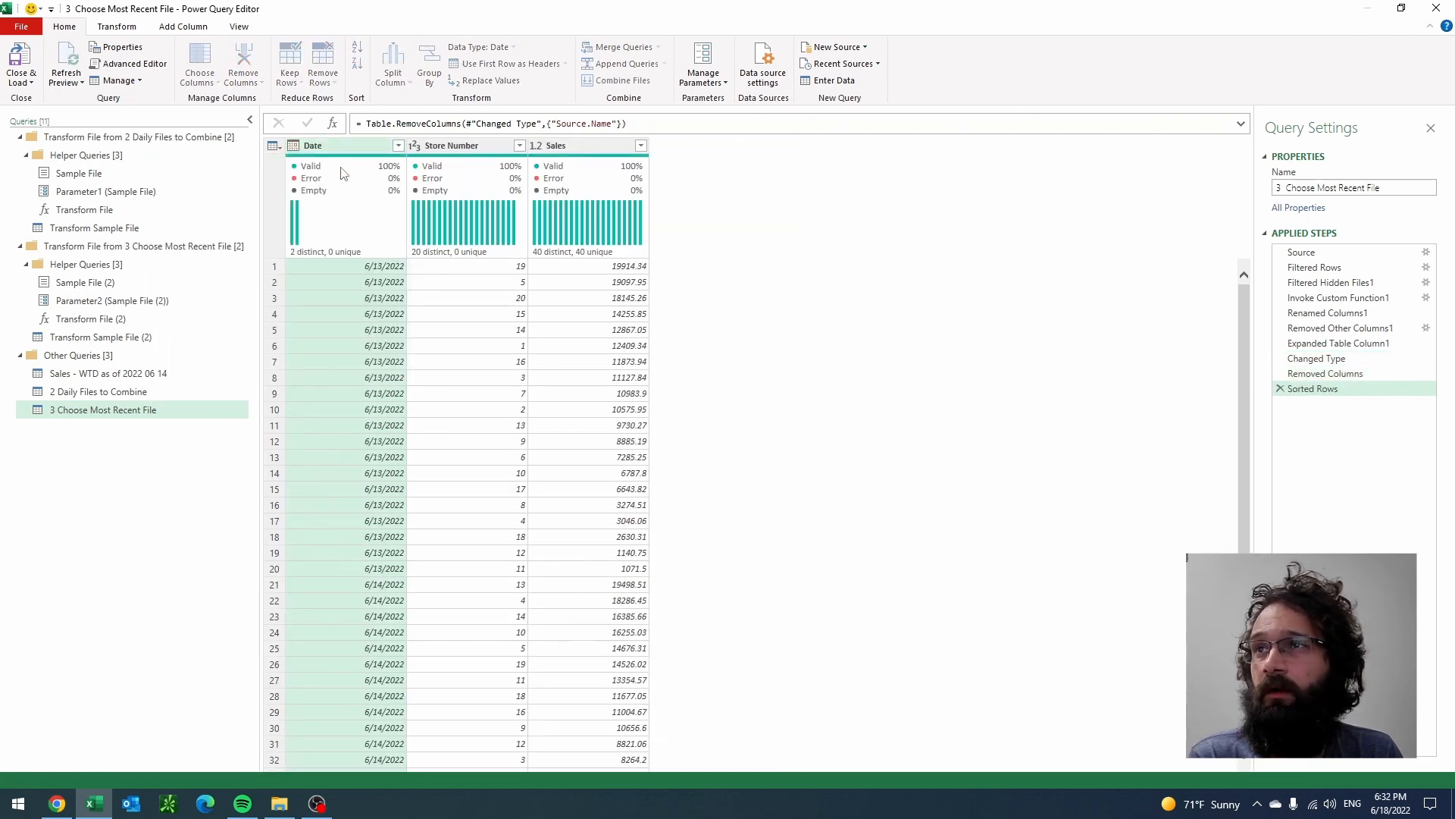
{"action": "left_click", "coordinate": [519, 146]}
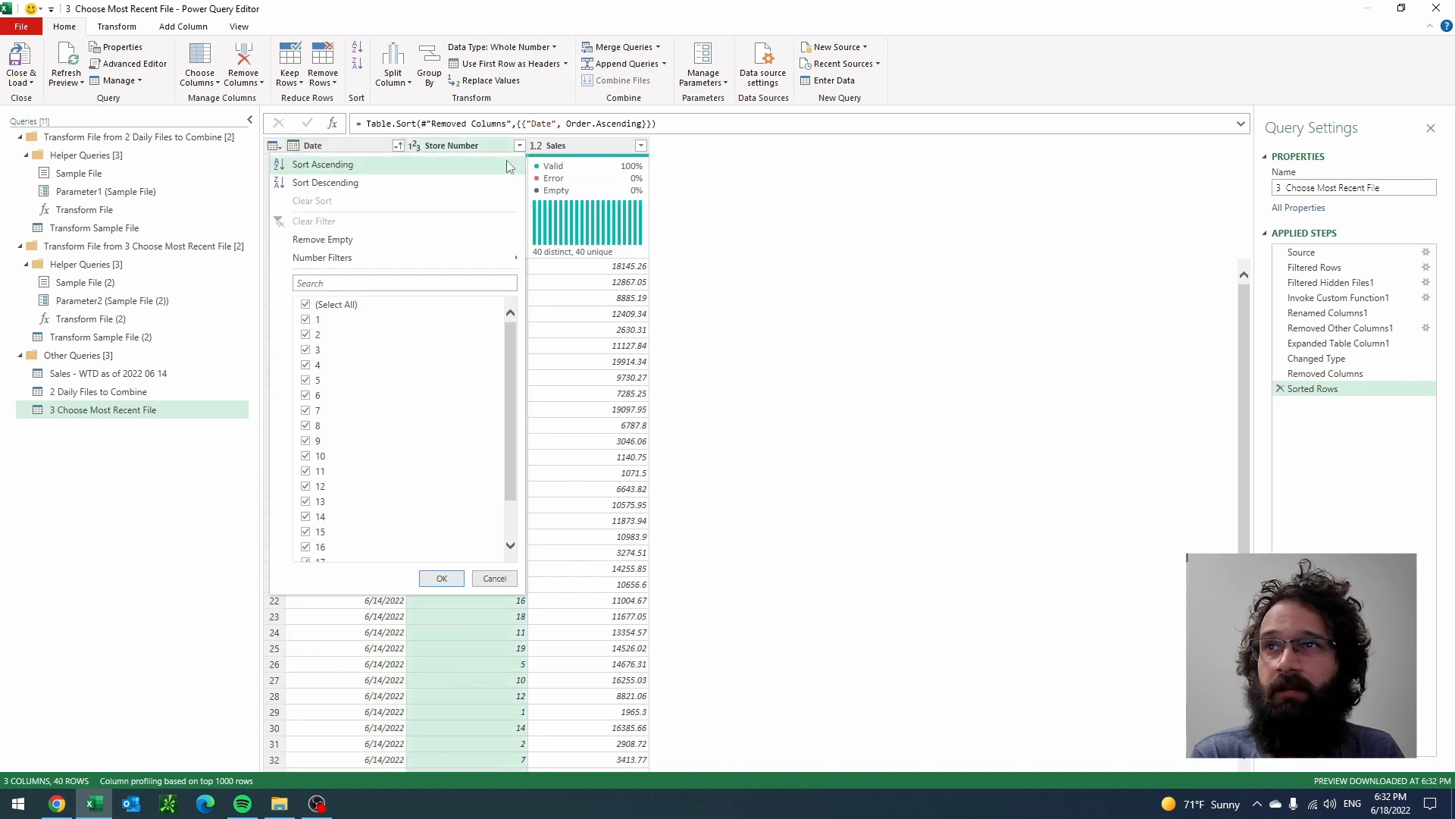
{"action": "left_click", "coordinate": [370, 166]}
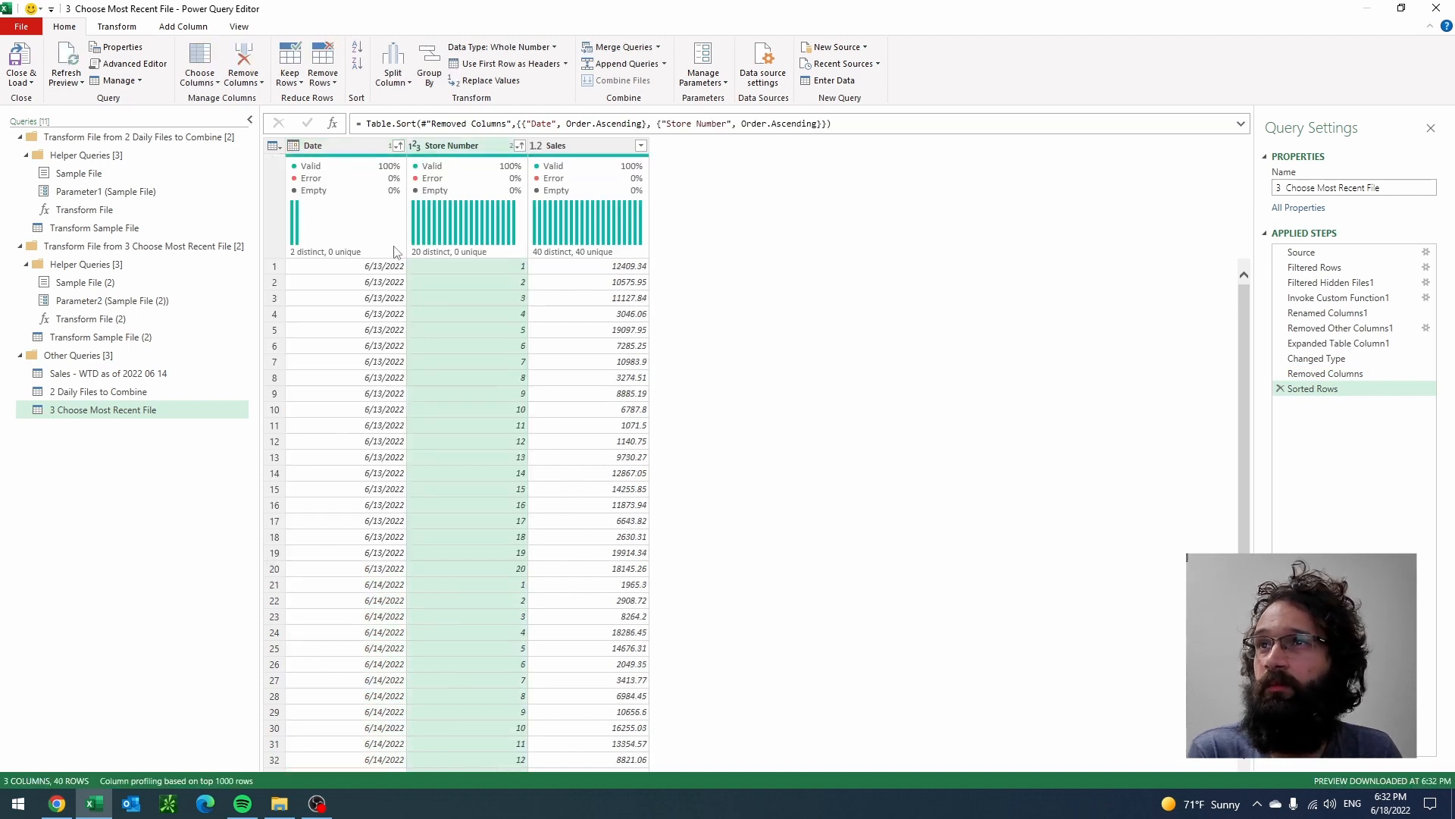
Step: Close the editor and load the most recent file query as a table at cell I2 of the existing worksheet
{"action": "left_click", "coordinate": [20, 82]}
{"action": "left_click", "coordinate": [48, 117]}
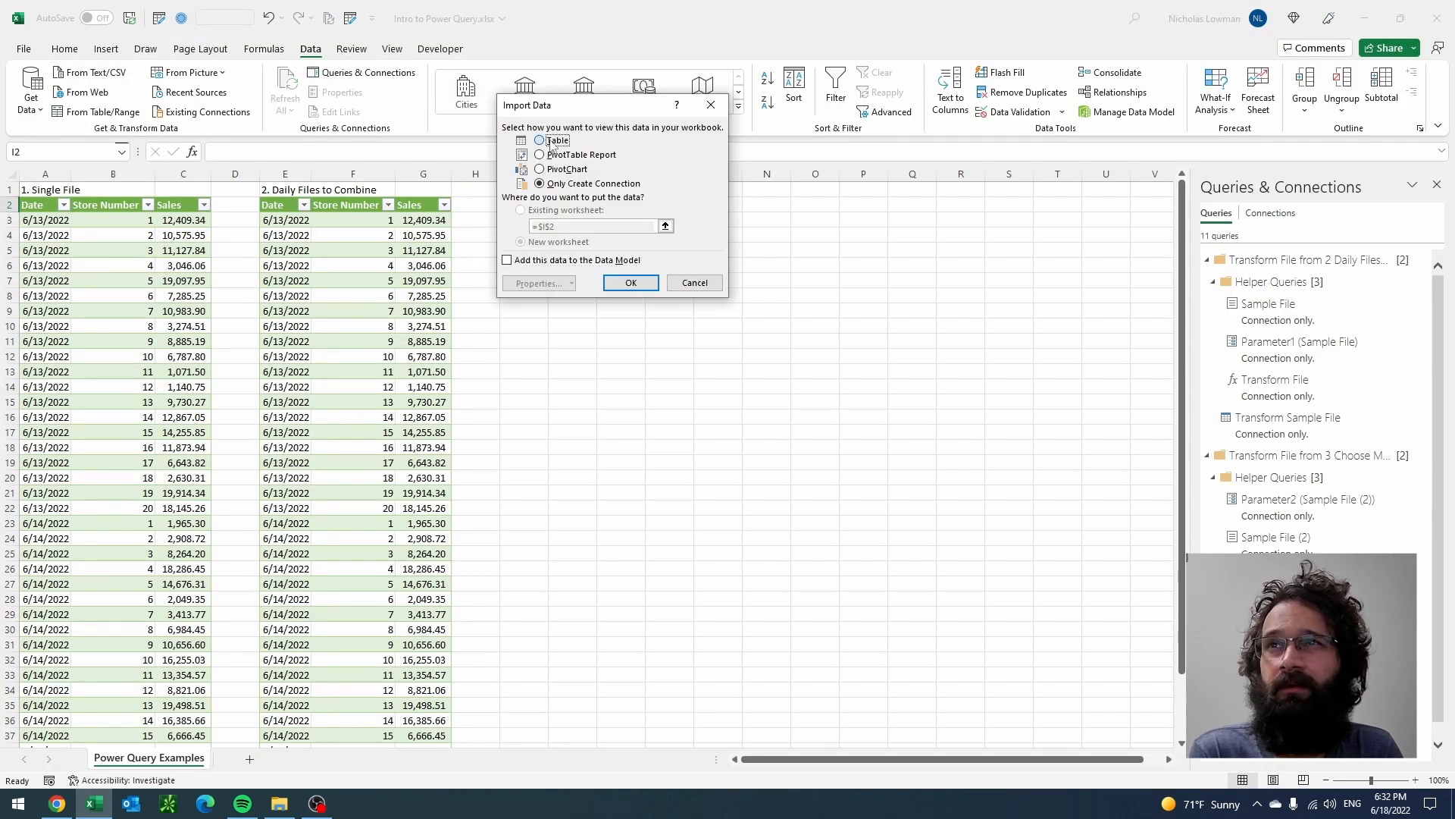
{"action": "left_click", "coordinate": [552, 141]}
{"action": "left_click", "coordinate": [547, 211]}
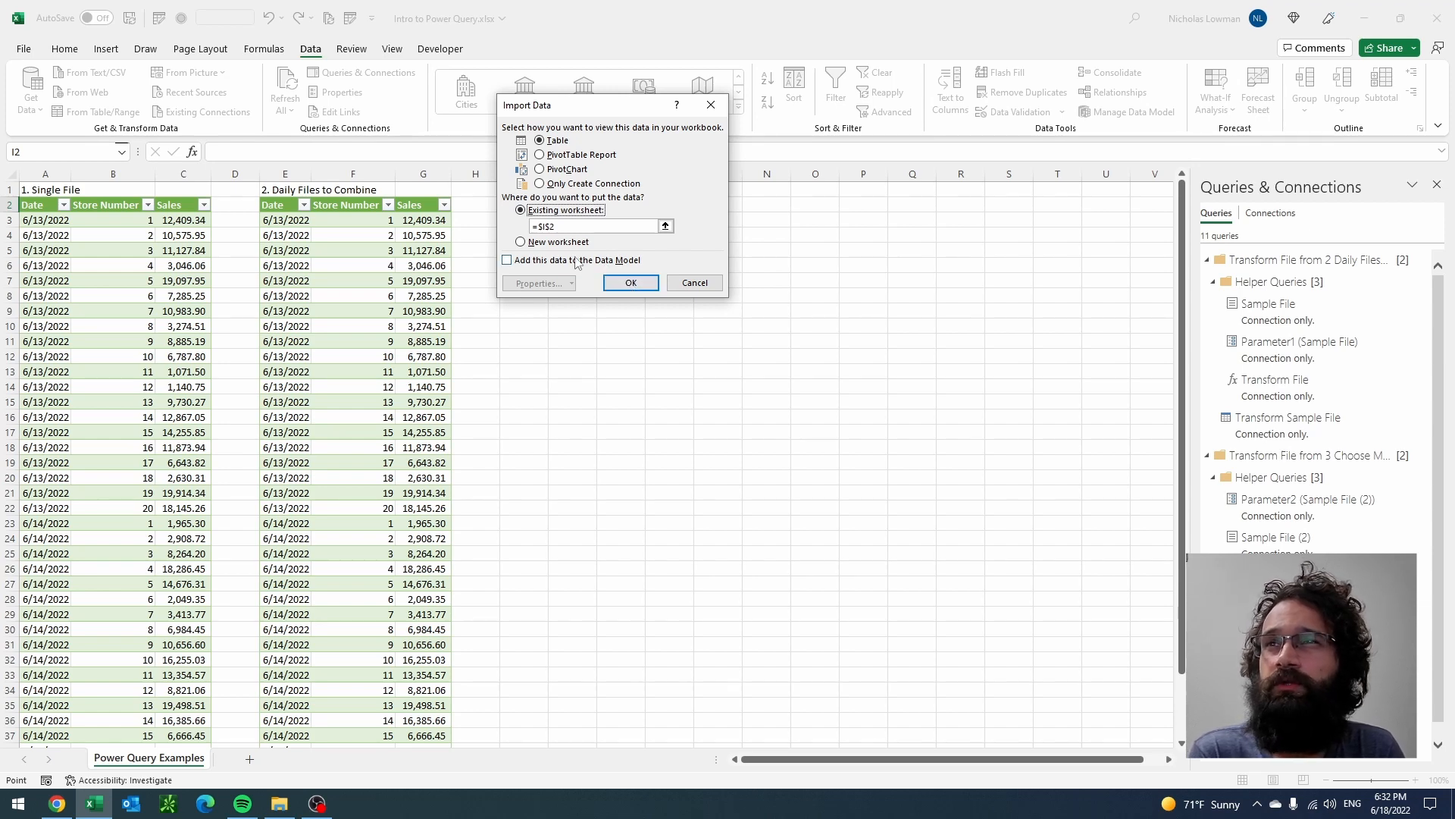
{"action": "left_click", "coordinate": [469, 215]}
{"action": "left_click_drag", "start_coordinate": [574, 112], "coordinate": [727, 132]}
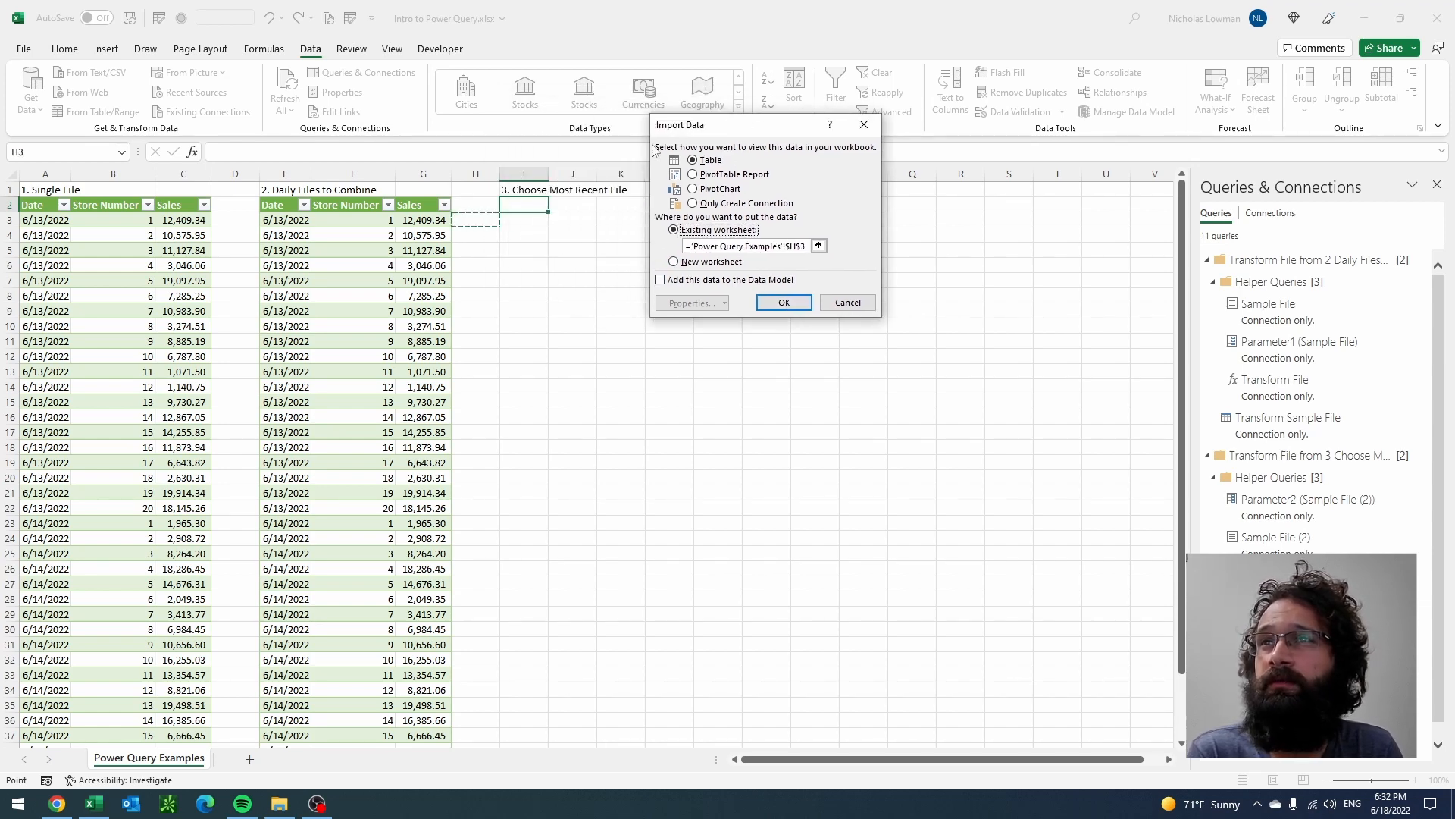
{"action": "left_click", "coordinate": [525, 206]}
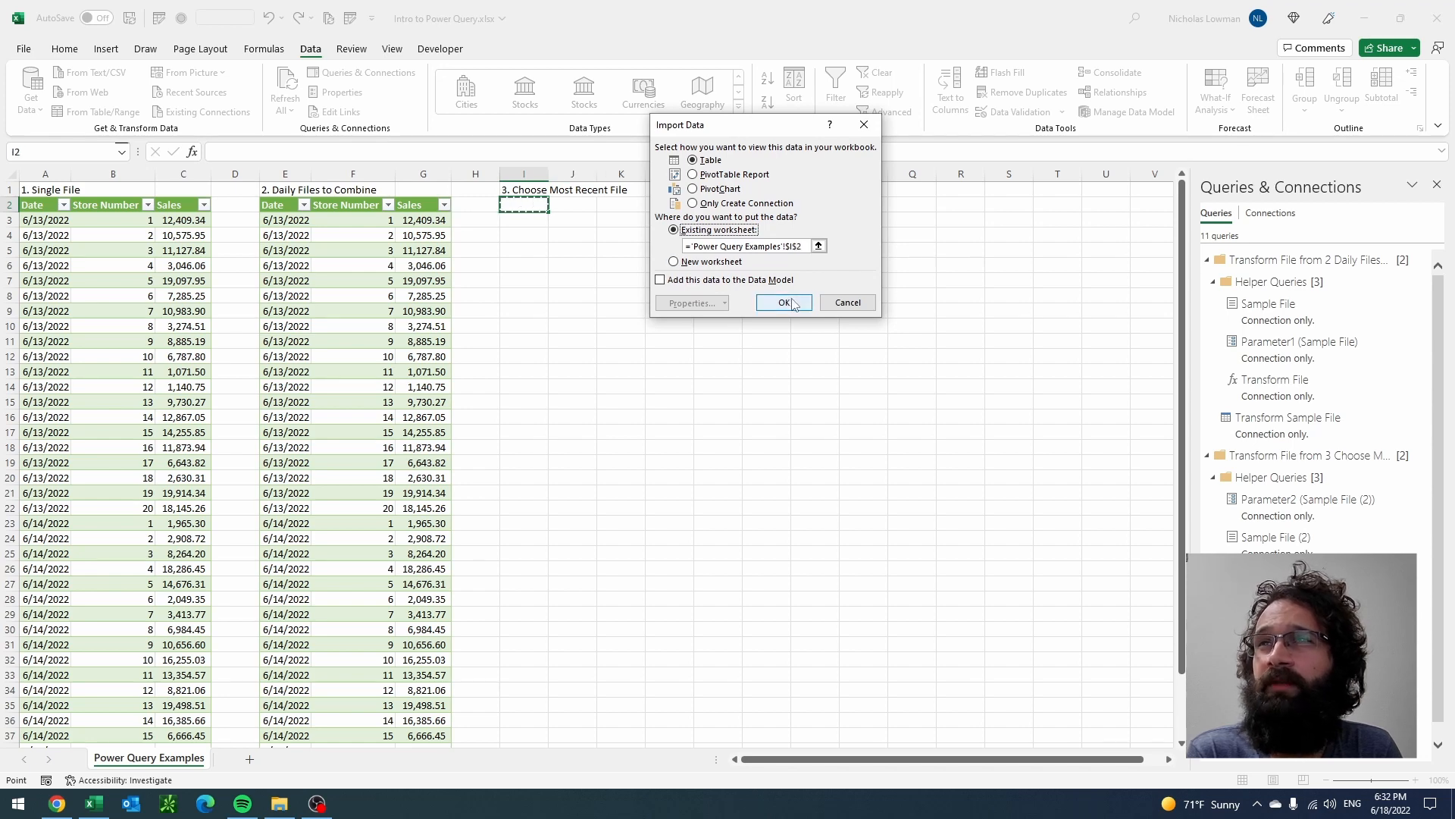
{"action": "left_click", "coordinate": [784, 302]}
Step: Apply the Comma number style to all Sales values in the 3. Choose Most Recent File table, and compare all three tables down to the last row
{"action": "left_click", "coordinate": [654, 223]}
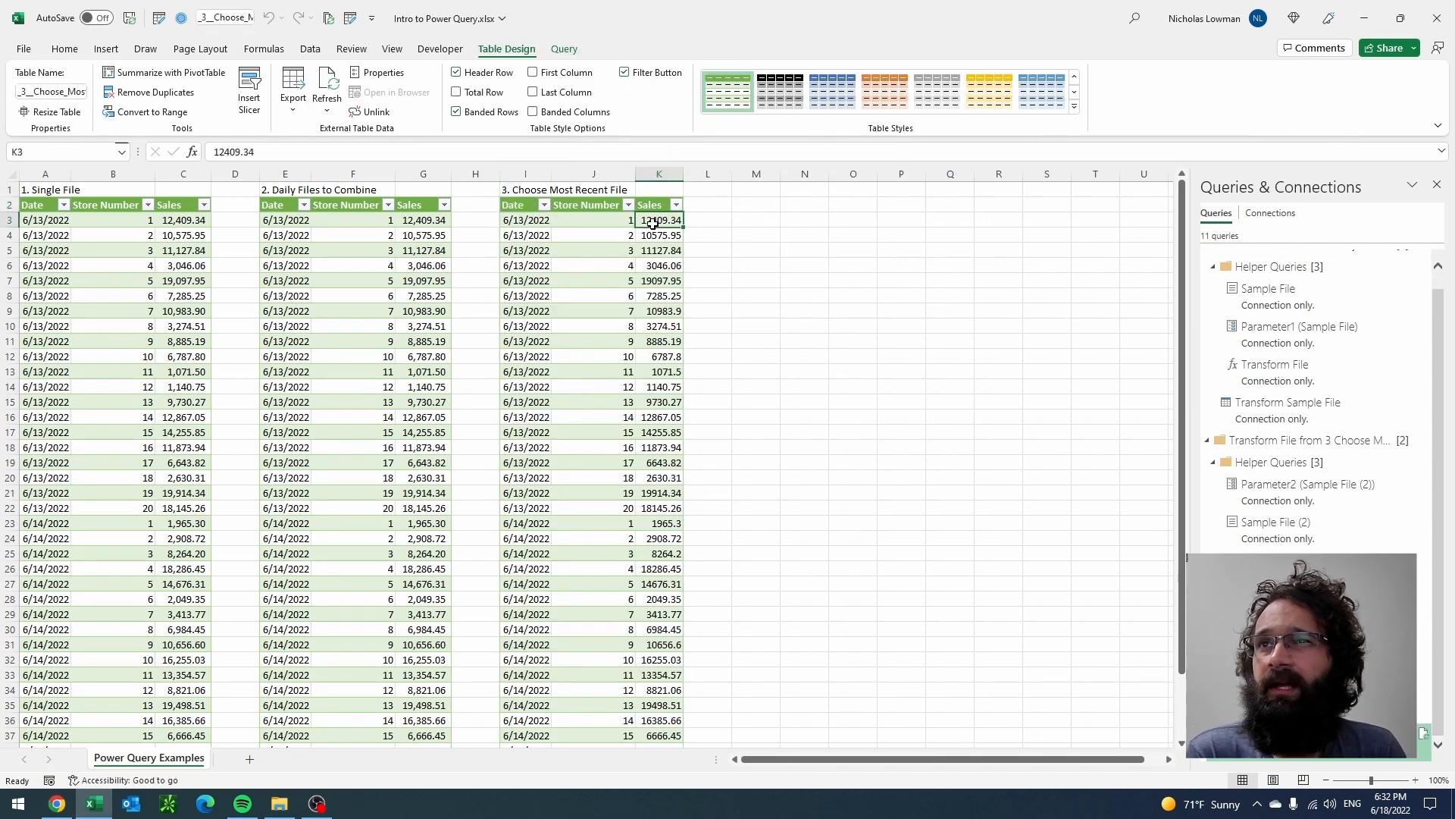
{"action": "key", "text": "ctrl+shift+Down"}
{"action": "key", "text": "alt"}
{"action": "key", "text": "h"}
{"action": "key", "text": "k"}
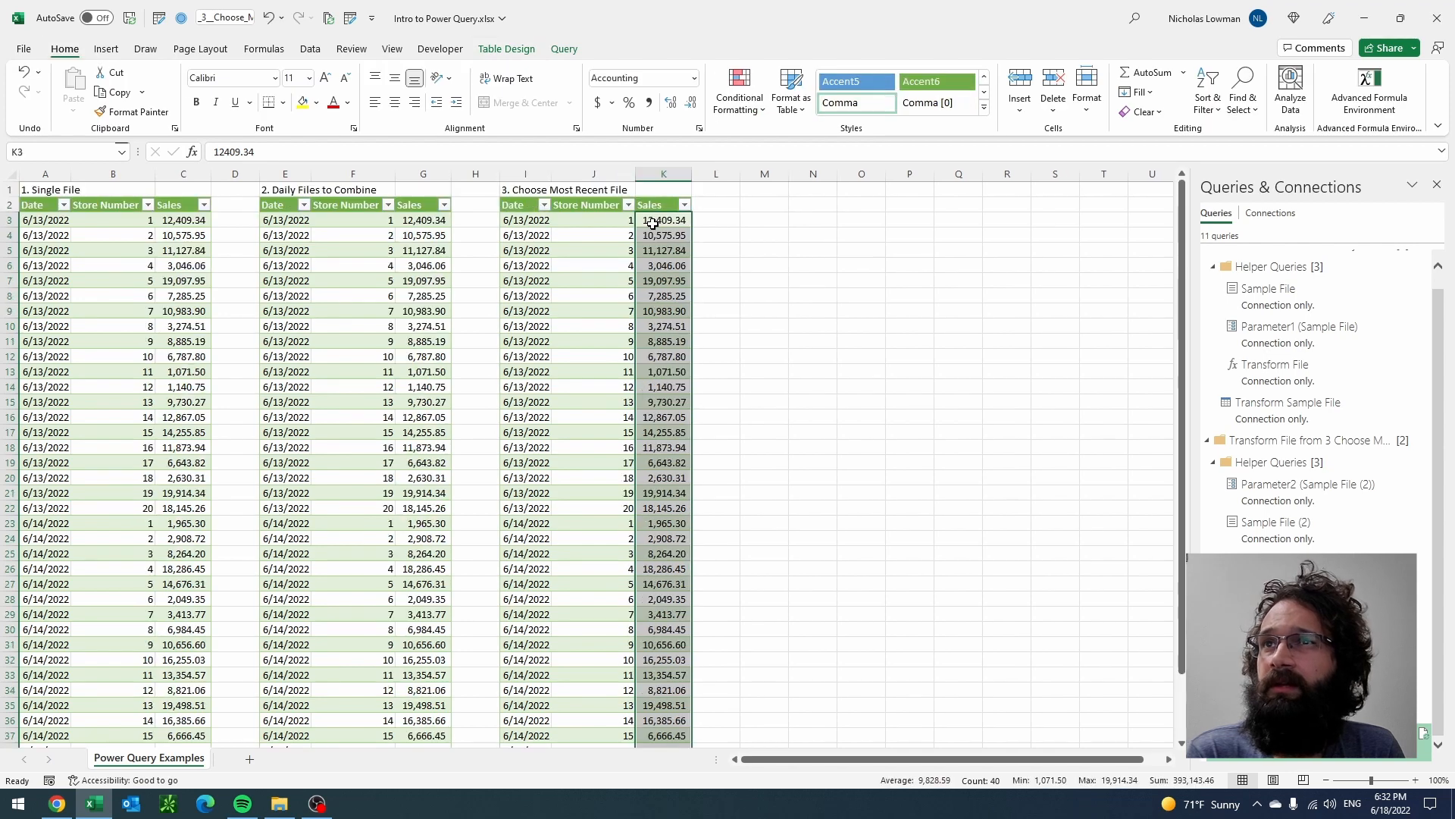
{"action": "key", "text": "ctrl+Home"}
{"action": "scroll", "coordinate": [659, 424], "scroll_direction": "down", "scroll_amount": 4}
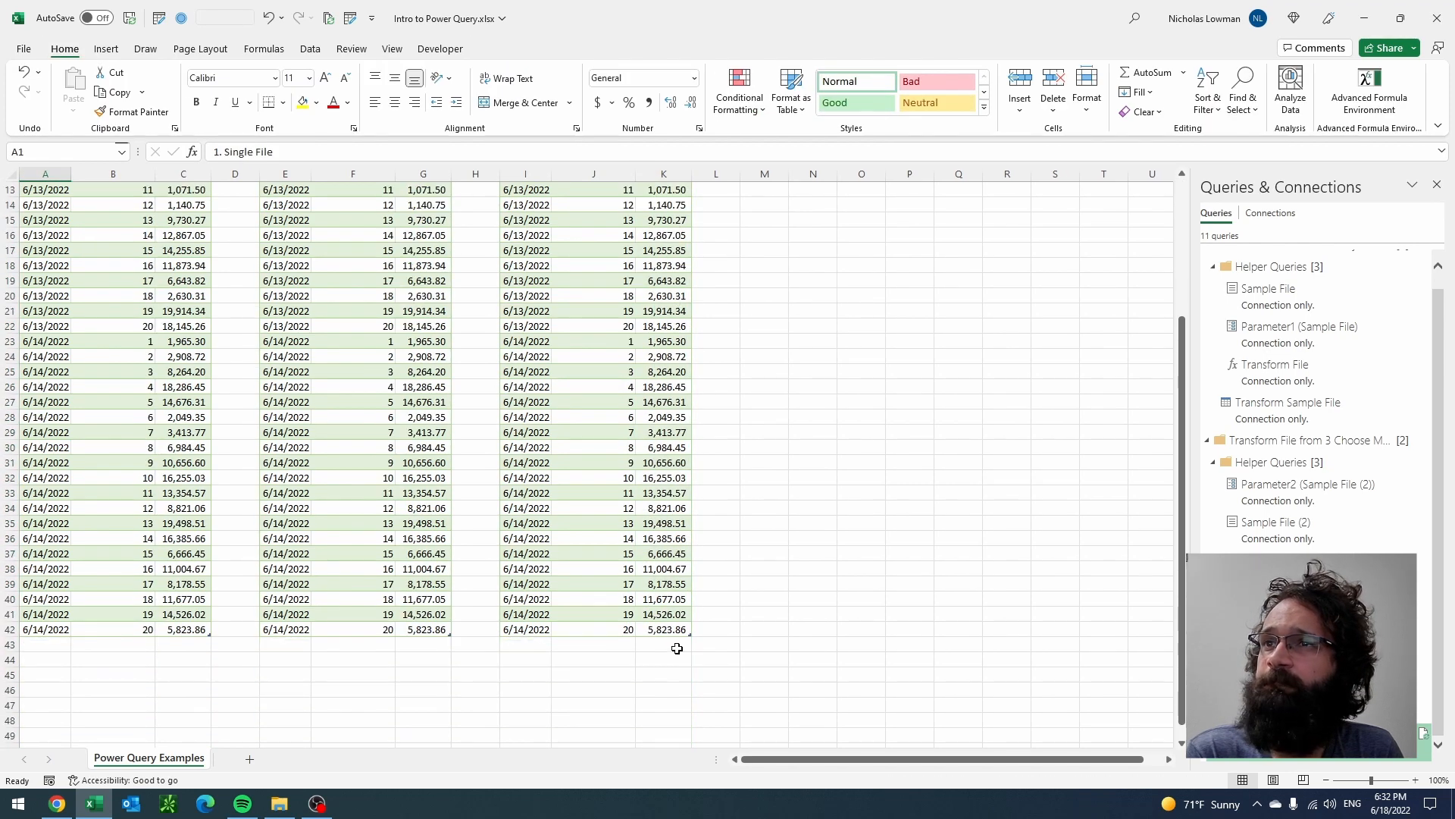
{"action": "left_click", "coordinate": [664, 617]}
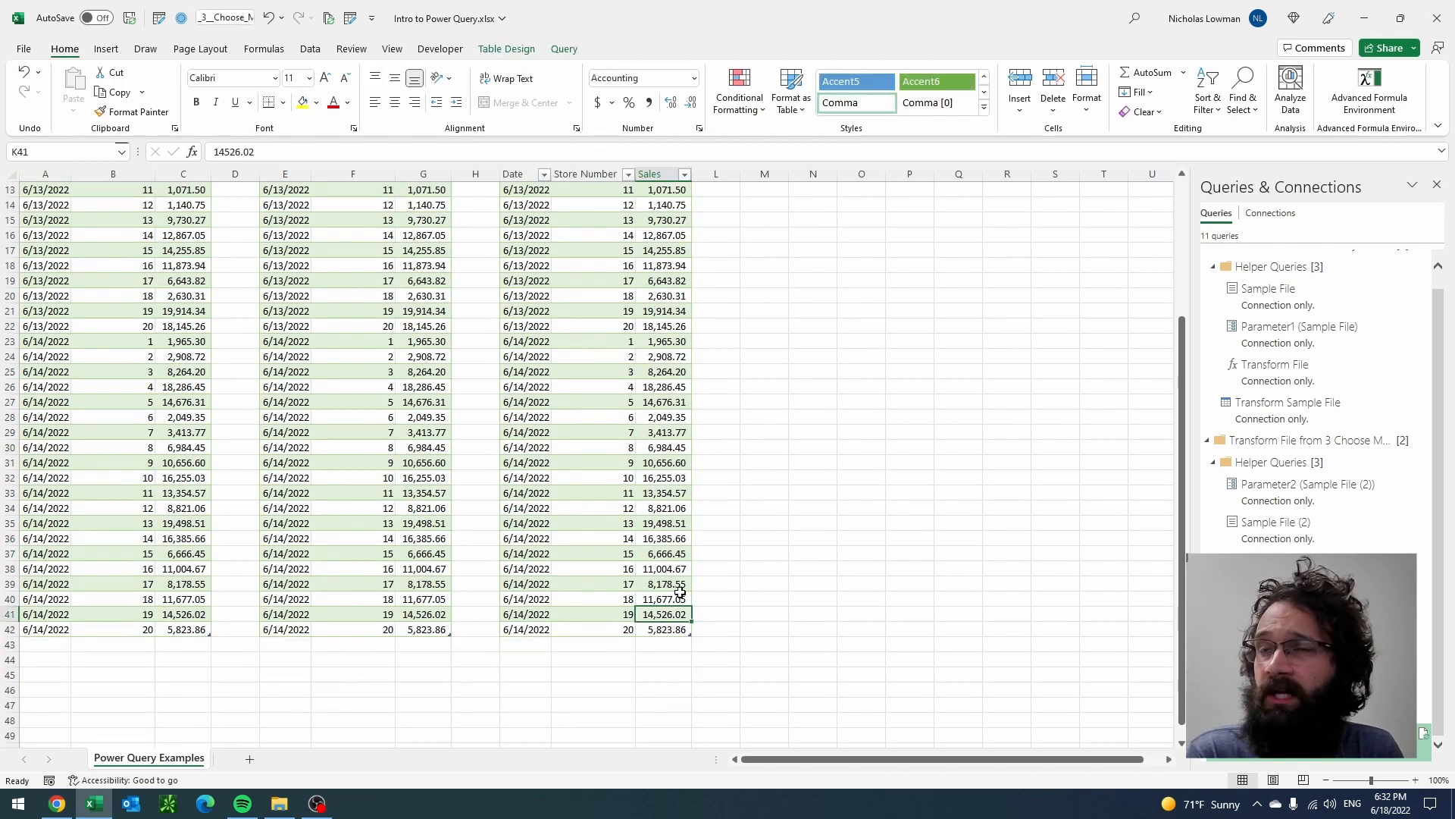
{"action": "scroll", "coordinate": [680, 592], "scroll_direction": "up", "scroll_amount": 4}
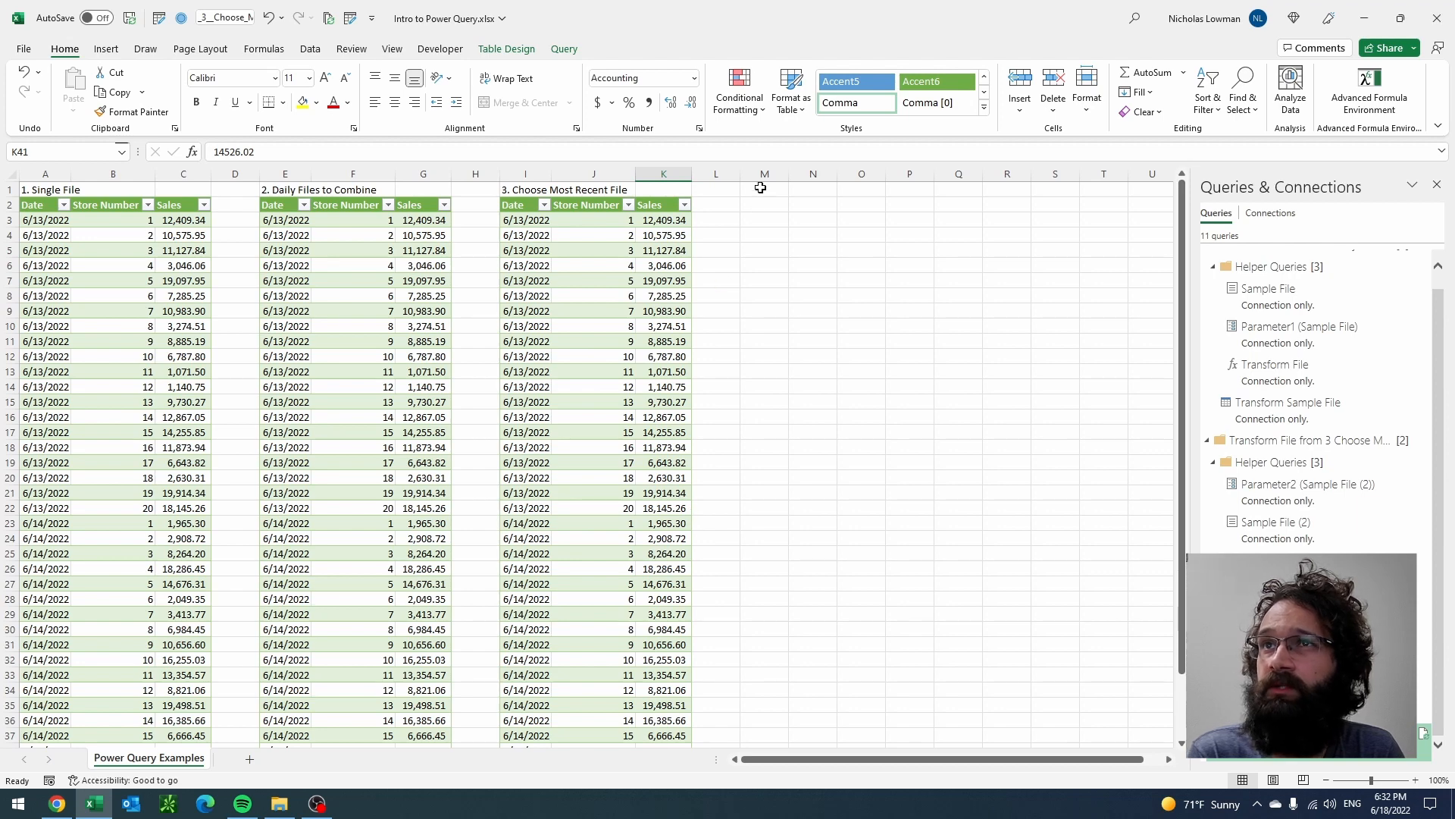
Step: Select cell M1, switch to File Explorer, and preview Store Info.xlsx in the 4. Store Info folder of Intro to Power Query
{"action": "left_click", "coordinate": [760, 188]}
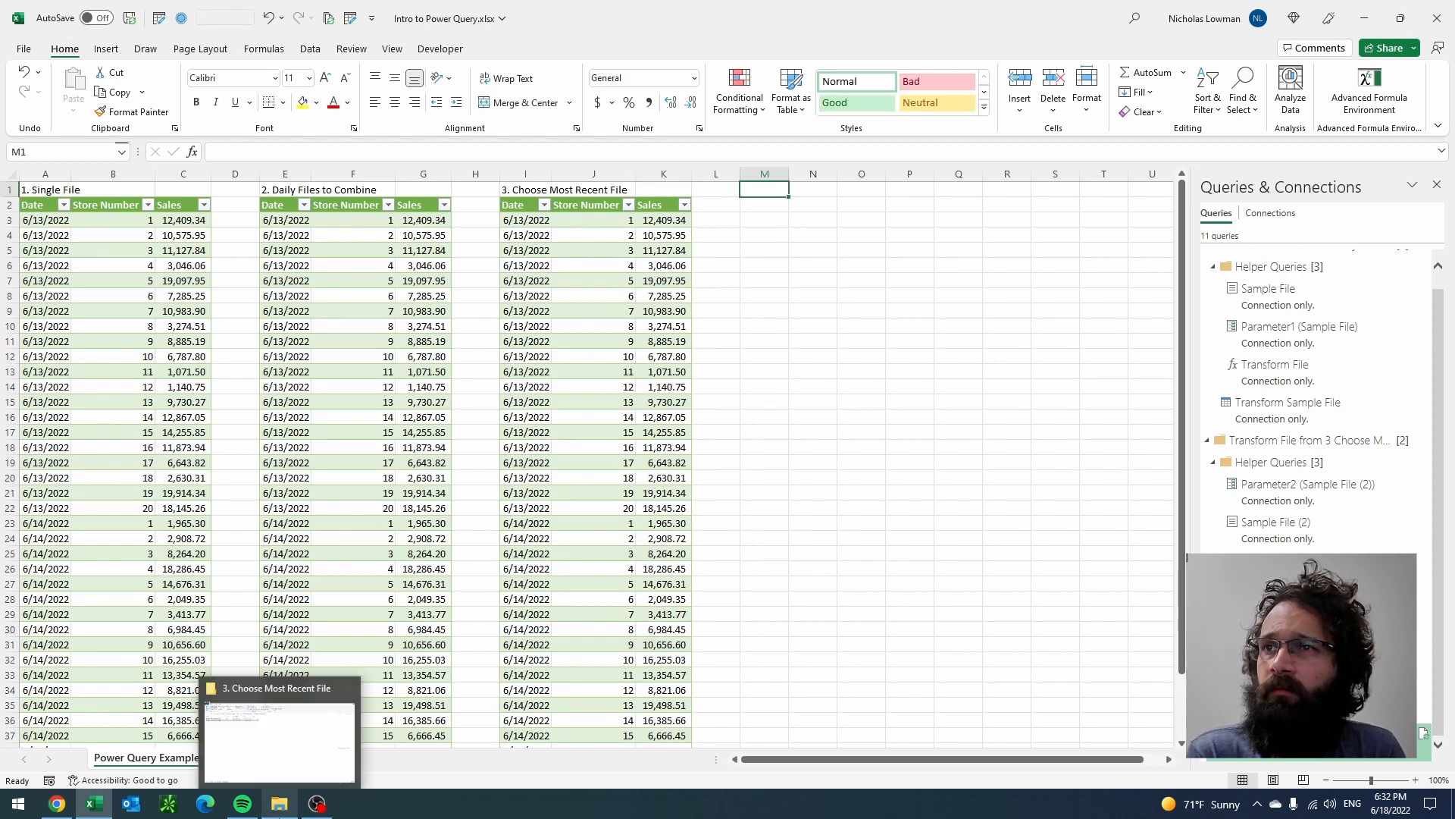
{"action": "left_click", "coordinate": [280, 803]}
{"action": "left_click", "coordinate": [421, 121]}
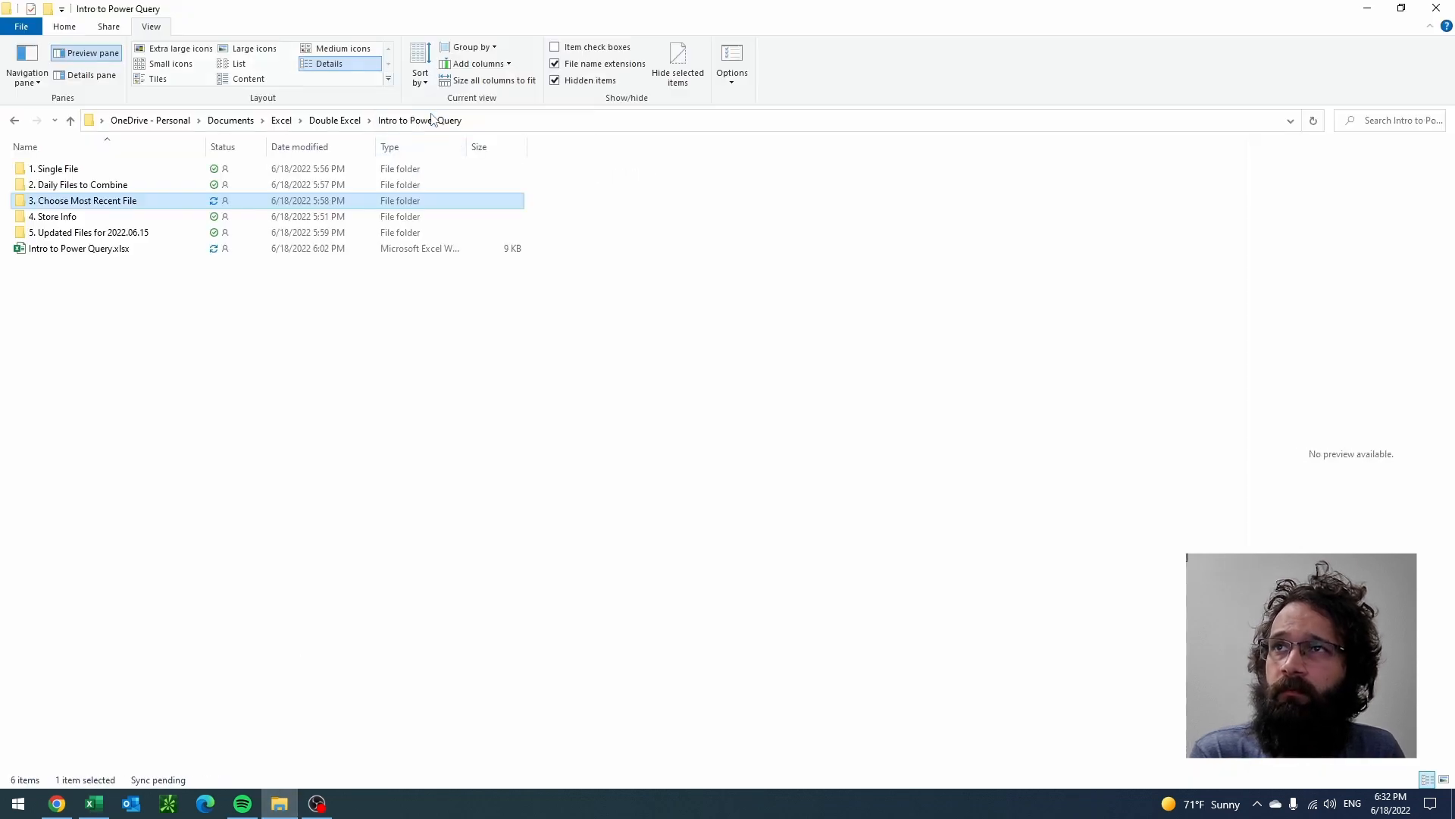
{"action": "double_click", "coordinate": [142, 224]}
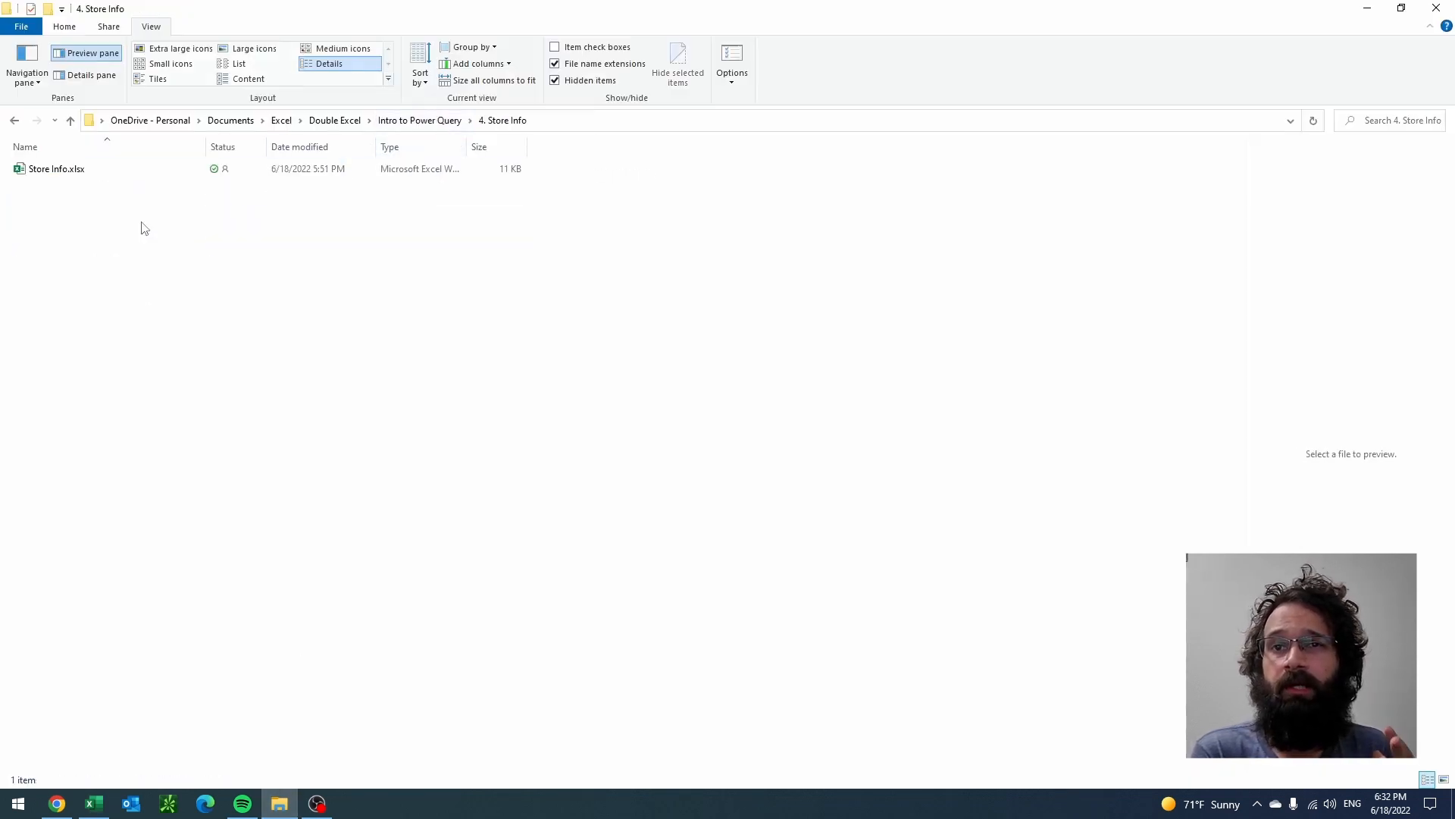
{"action": "left_click", "coordinate": [77, 180]}
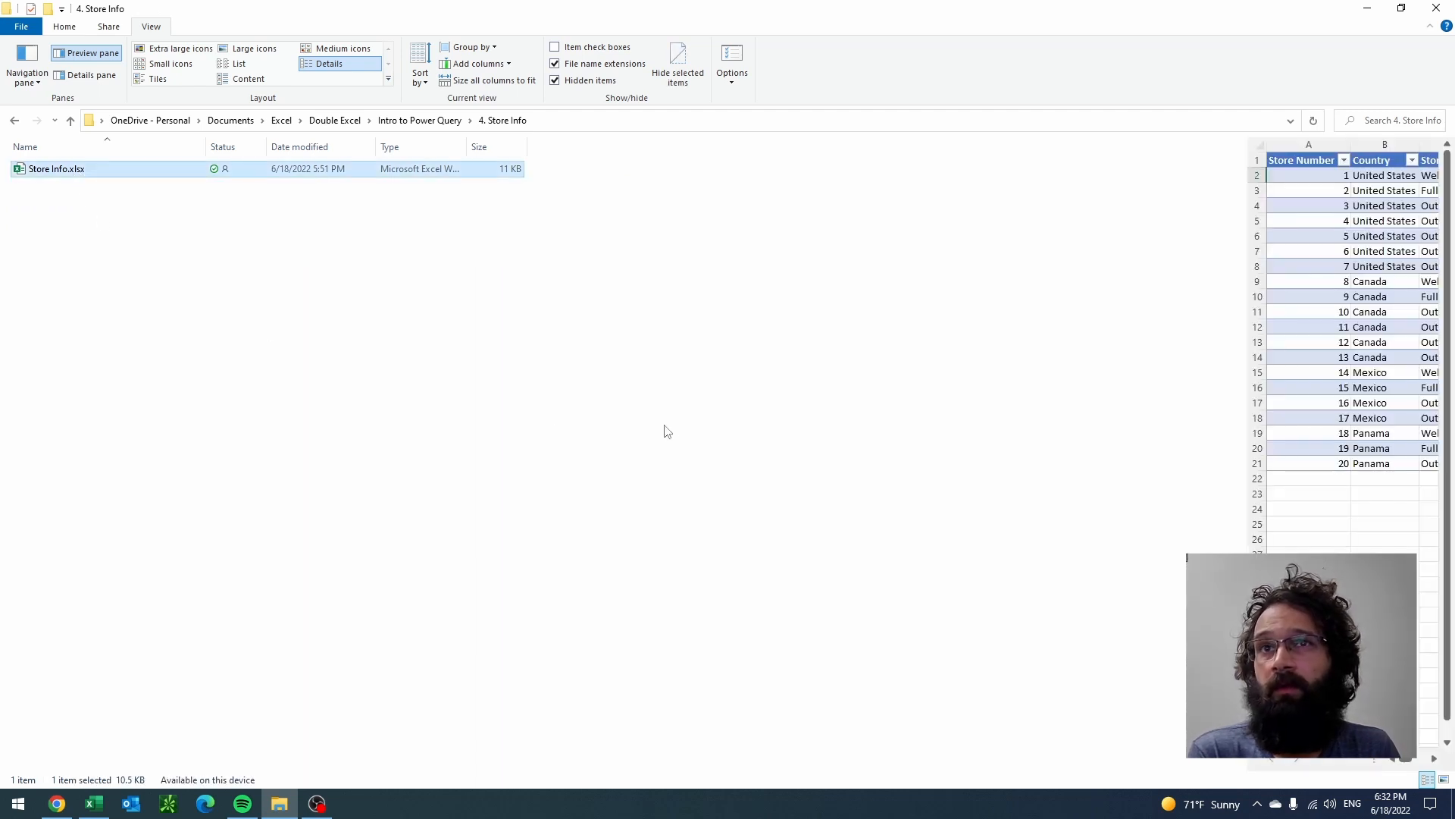
Step: Widen the Store Info.xlsx preview and examine its Store Number, Country, Store Type and Conversion Rate to USD columns
{"action": "left_click", "coordinate": [1245, 402]}
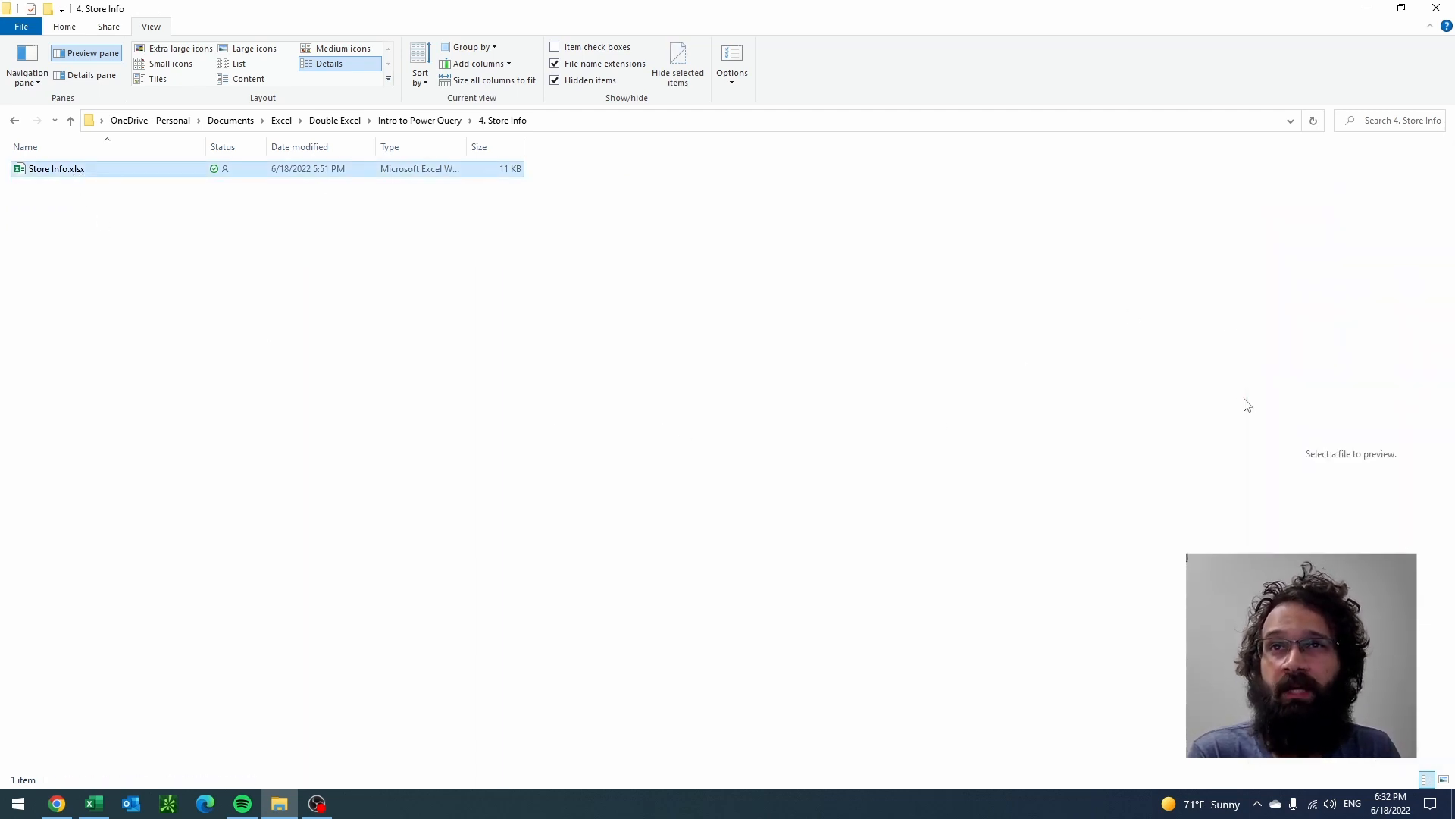
{"action": "left_click", "coordinate": [358, 170]}
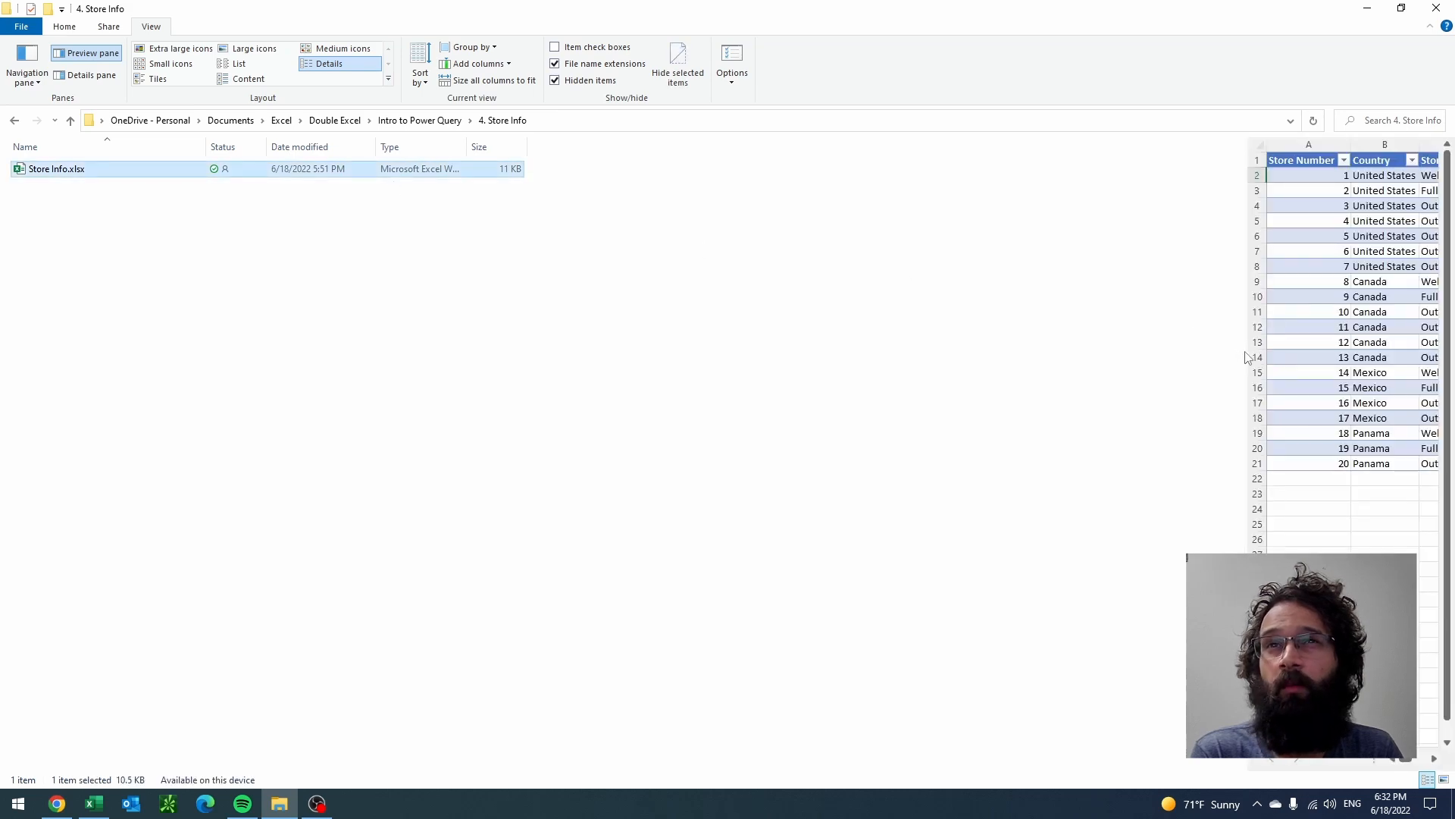
{"action": "left_click_drag", "start_coordinate": [1245, 356], "coordinate": [655, 341]}
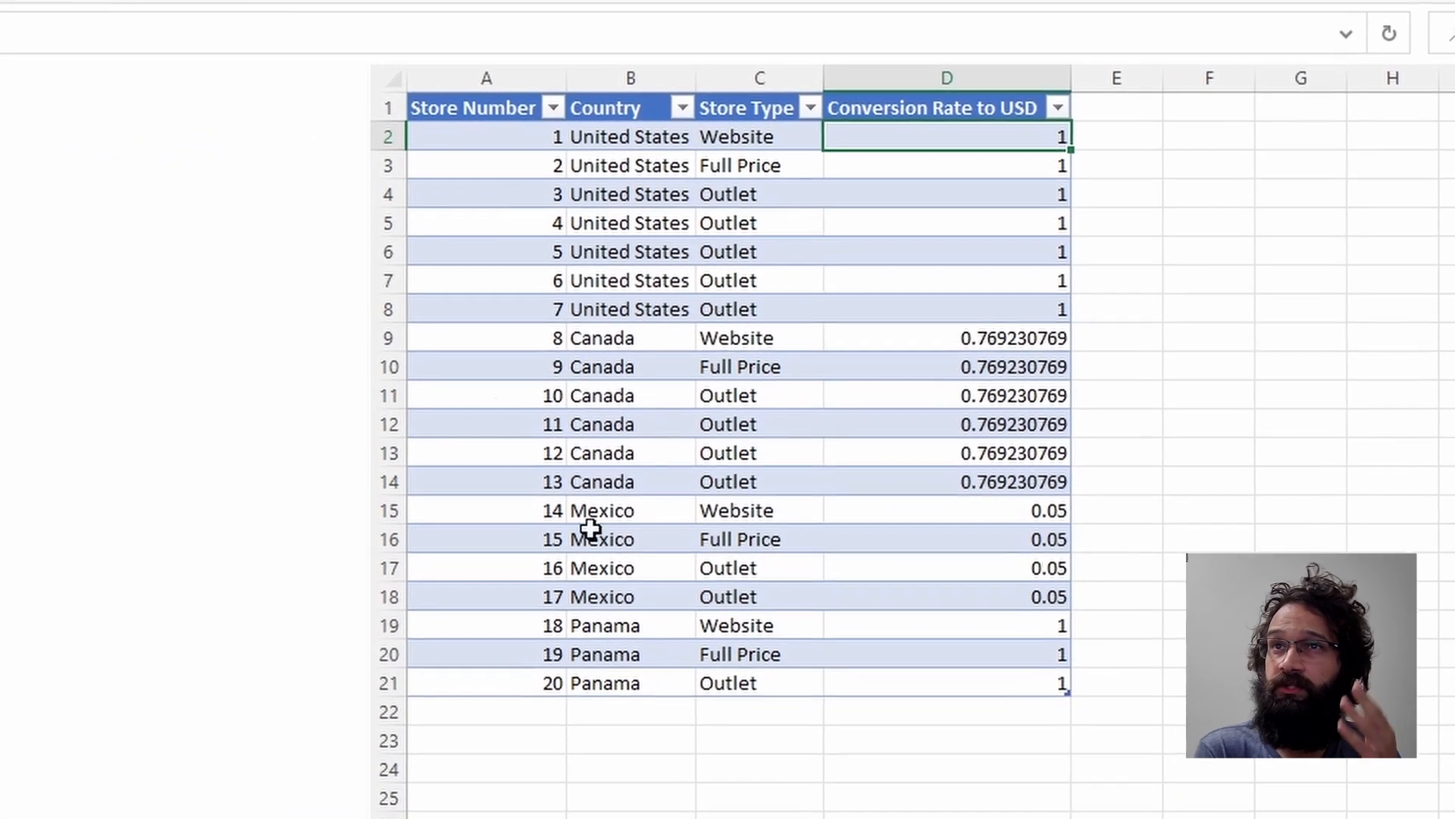
{"action": "left_click", "coordinate": [540, 138]}
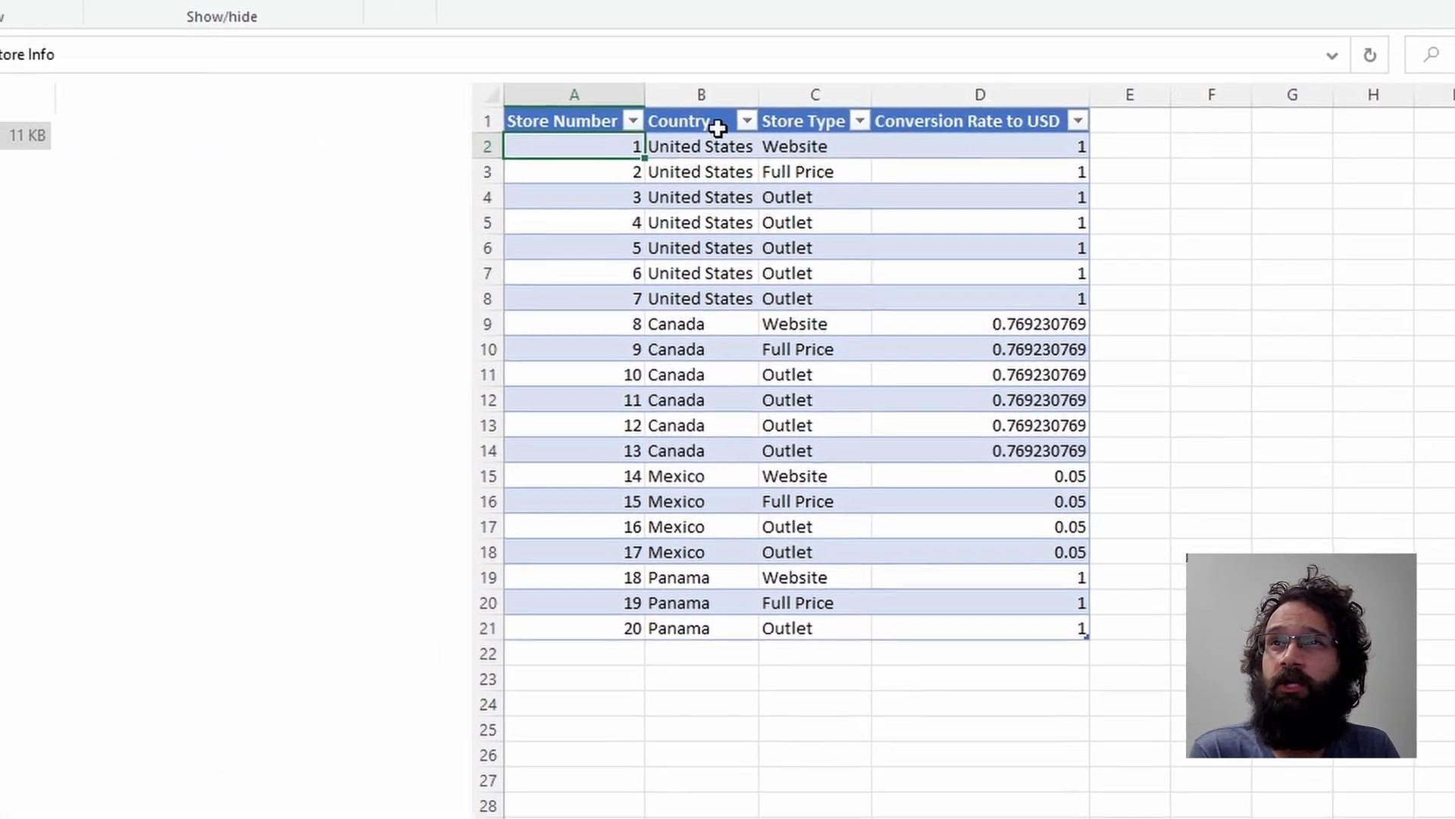
{"action": "left_click", "coordinate": [849, 146]}
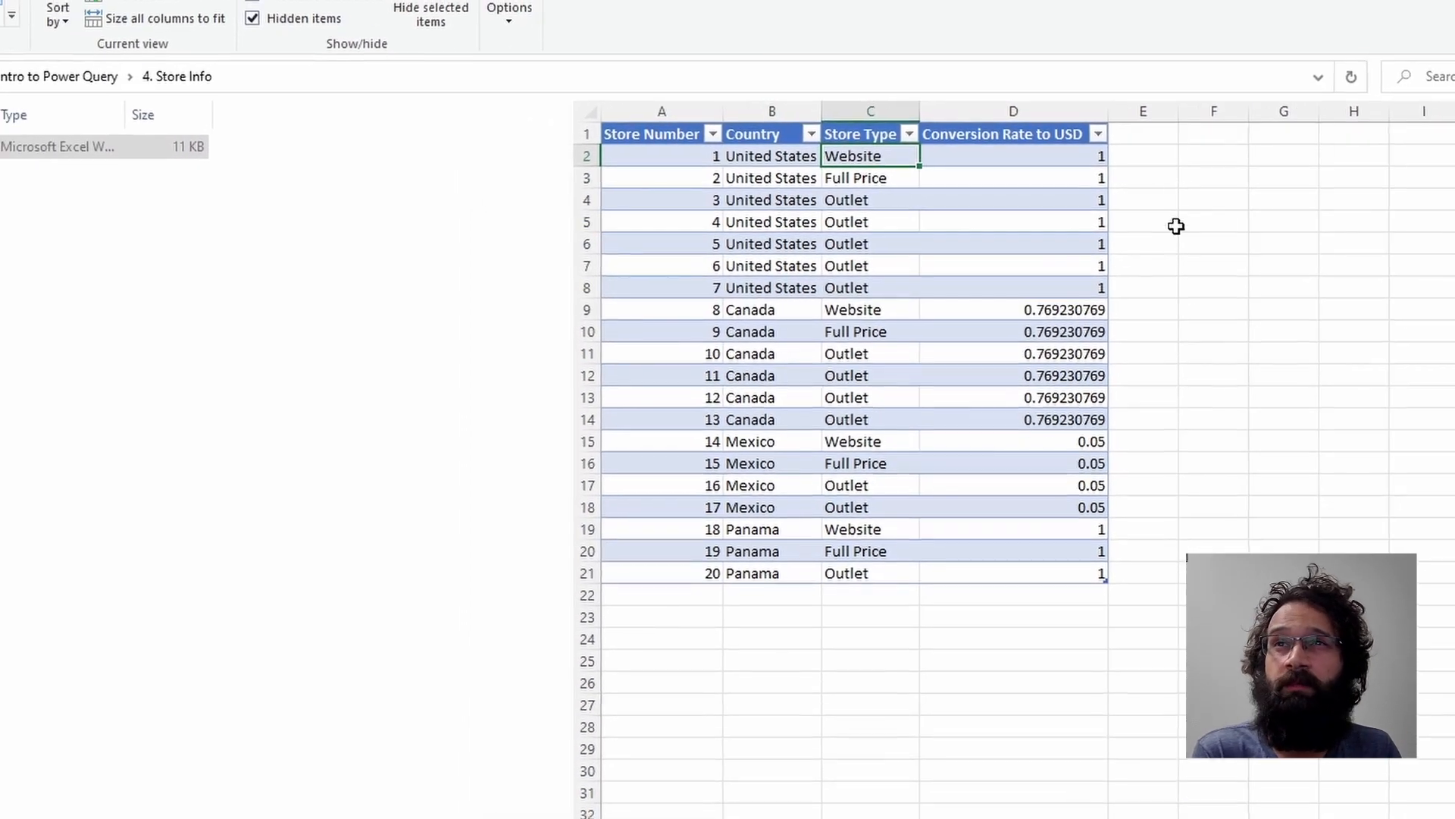
{"action": "left_click", "coordinate": [1057, 156]}
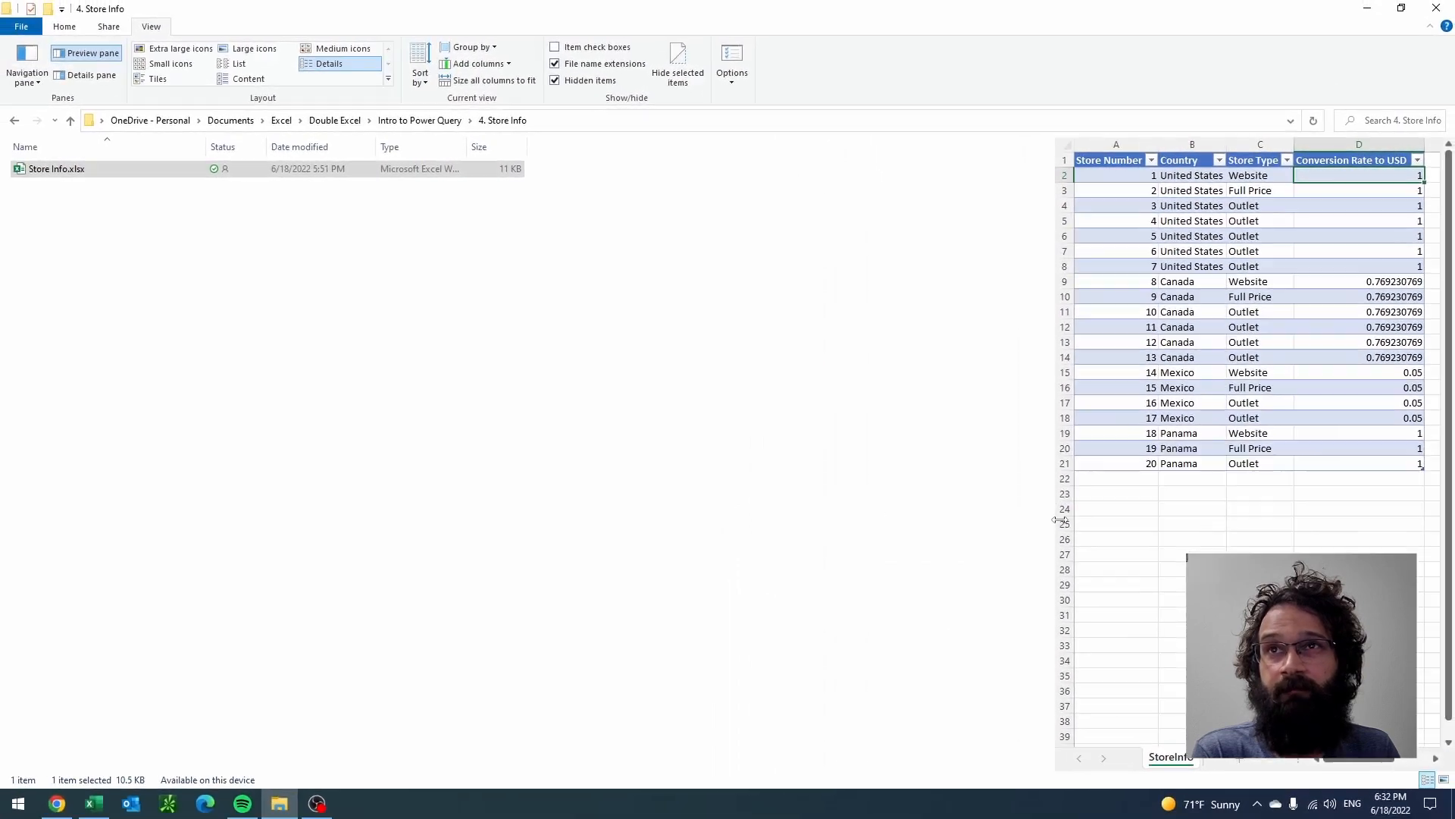
{"action": "left_click_drag", "start_coordinate": [1056, 520], "coordinate": [1109, 526]}
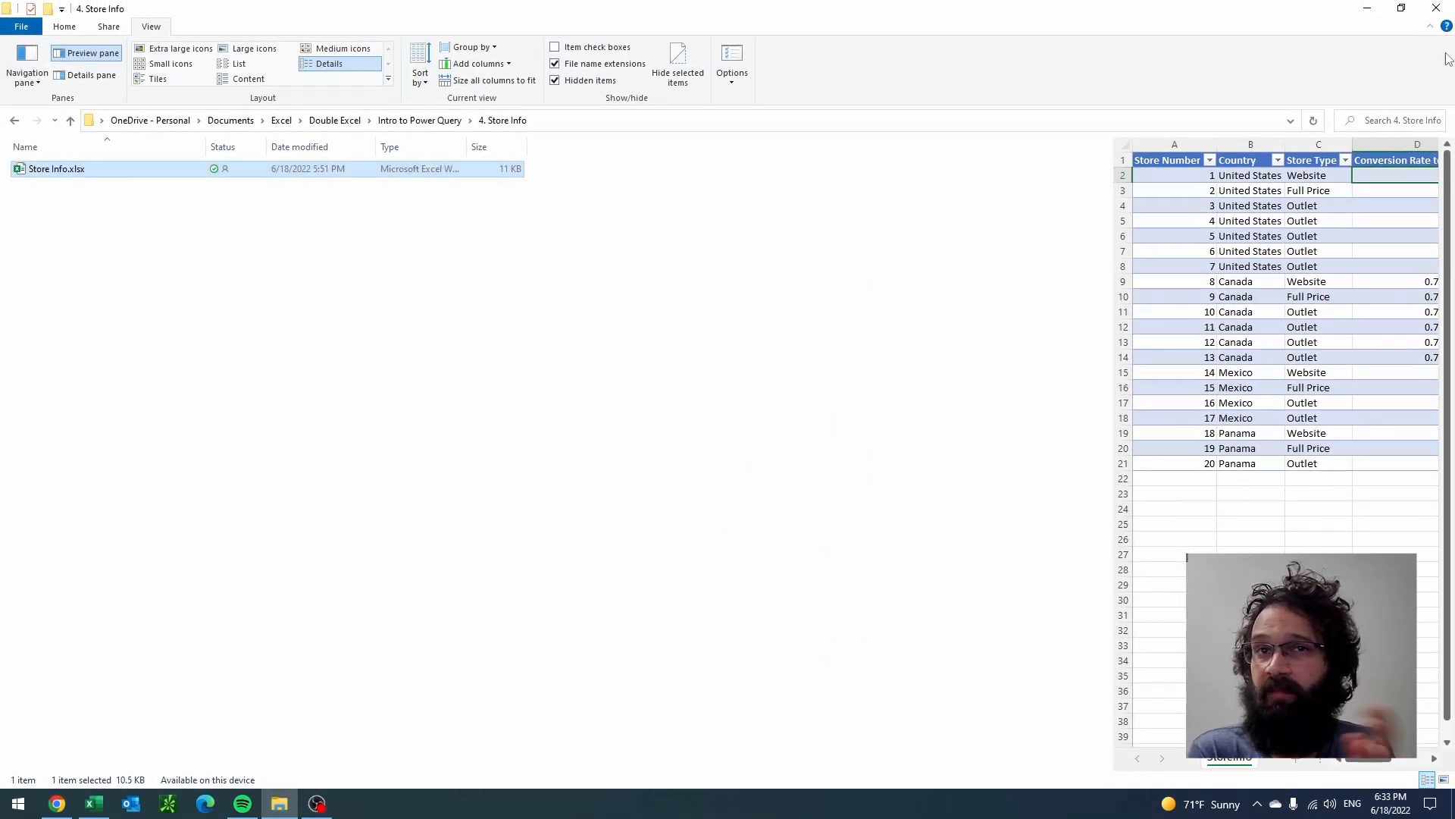
Step: Return to the Intro to Power Query workbook and enter the heading "4. Store Info" in cell M1
{"action": "left_click", "coordinate": [1367, 11]}
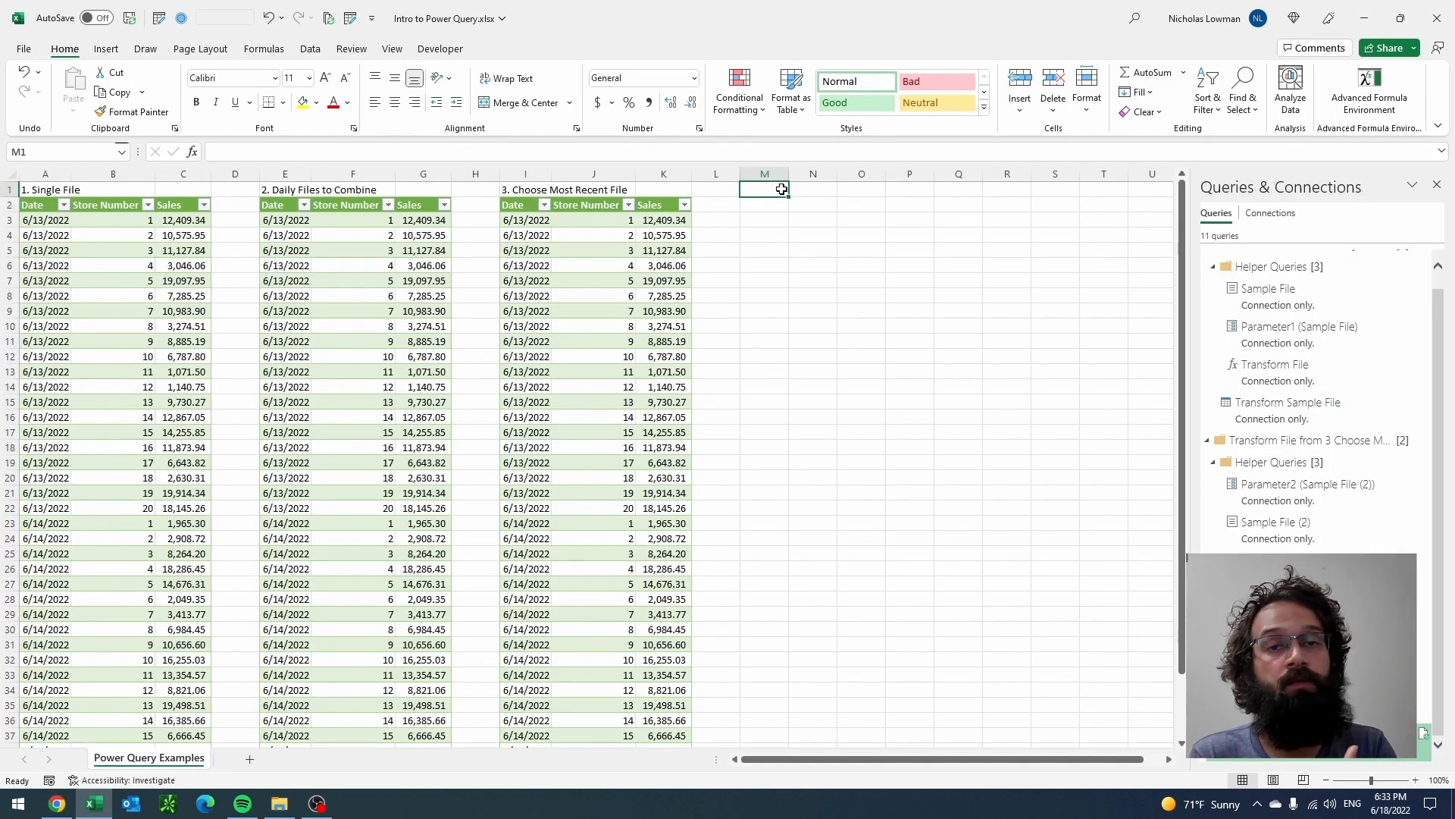
{"action": "type", "text": "4. Store Inf"}
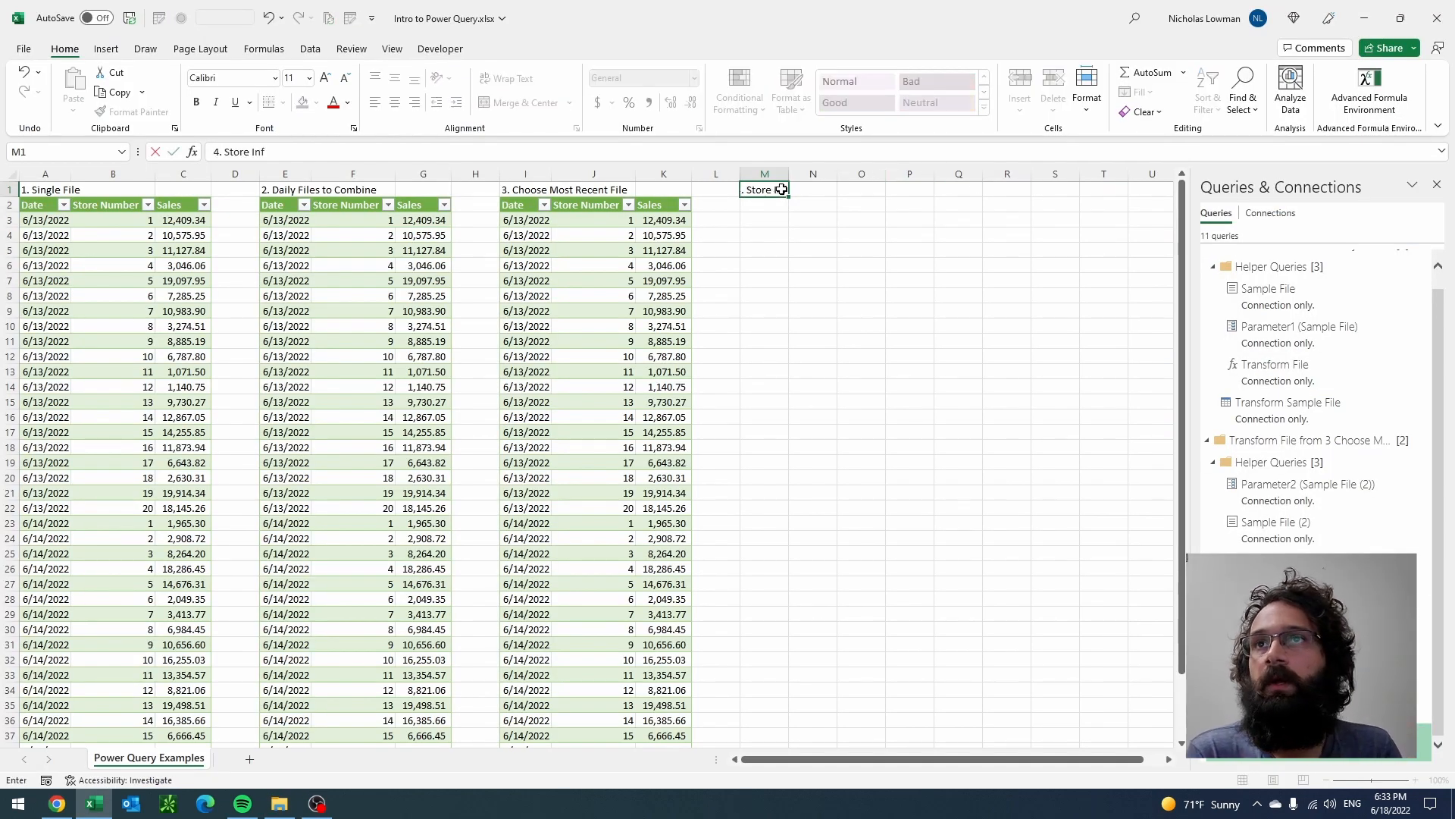
{"action": "type", "text": "o"}
{"action": "key", "text": "Return"}
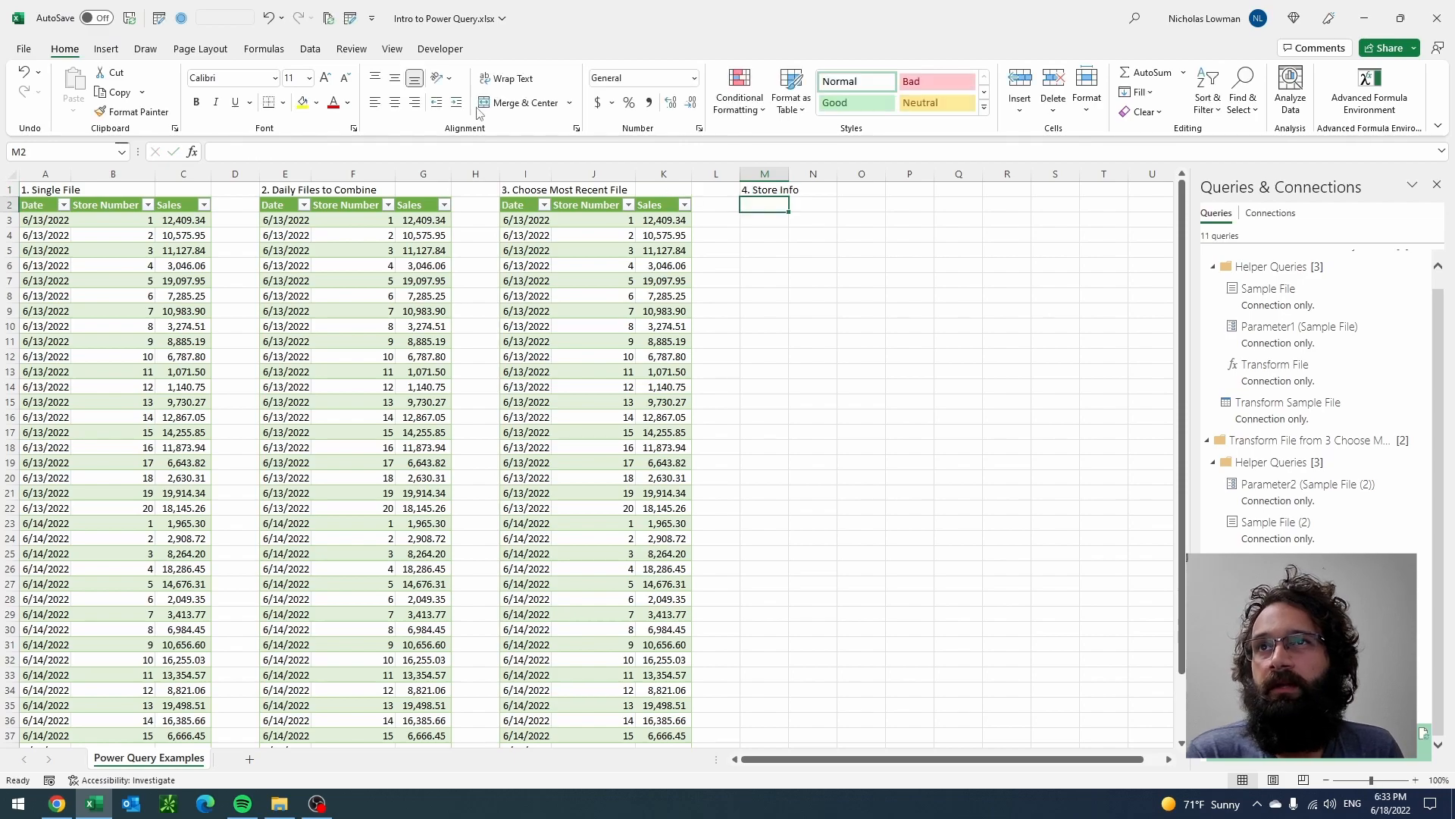
Step: Import Store Info.xlsx from the 4. Store Info folder of Intro to Power Query as an Excel workbook source
{"action": "left_click", "coordinate": [307, 50]}
{"action": "left_click", "coordinate": [291, 94]}
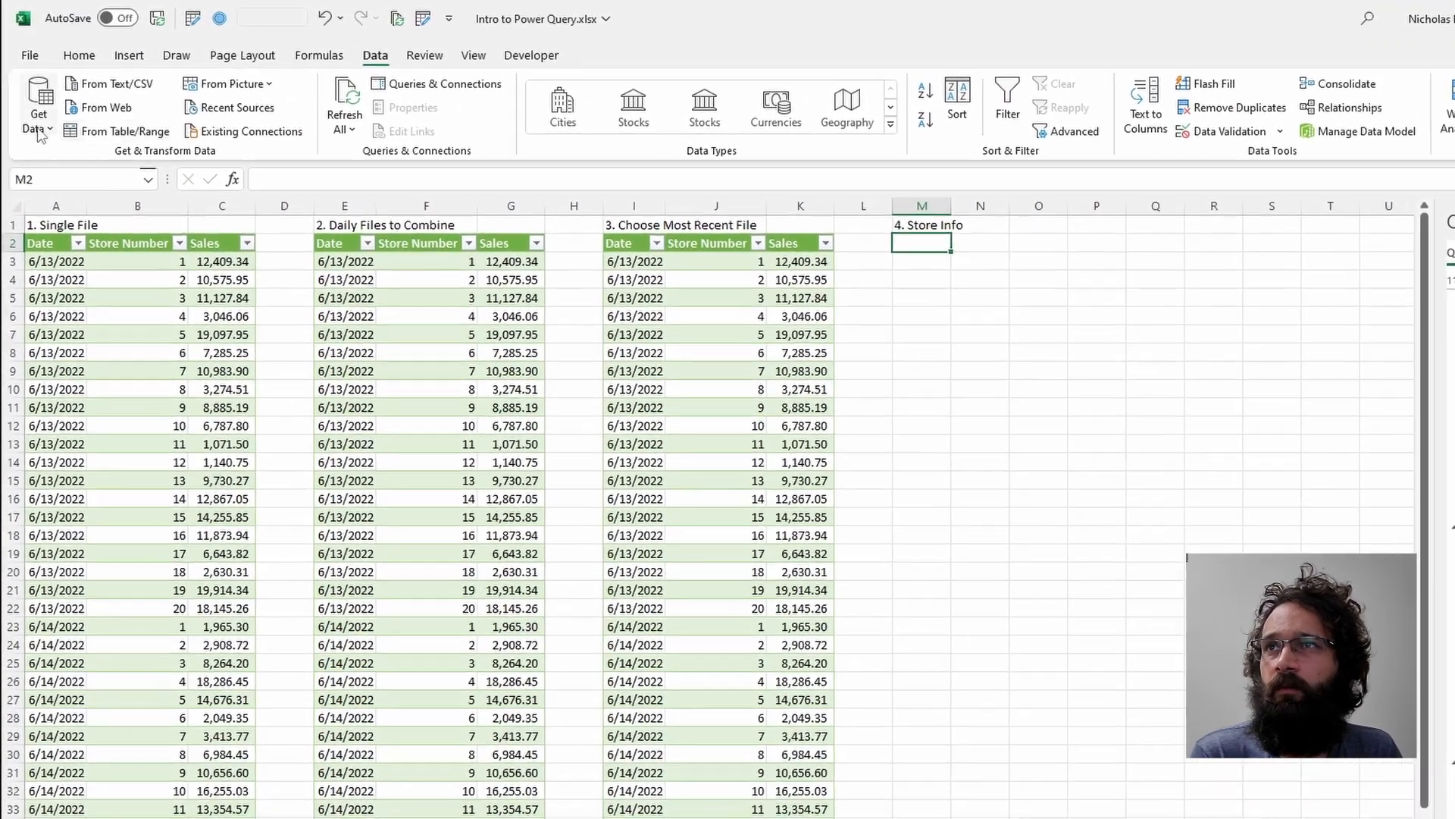
{"action": "left_click", "coordinate": [32, 94]}
{"action": "mouse_move", "coordinate": [95, 142]}
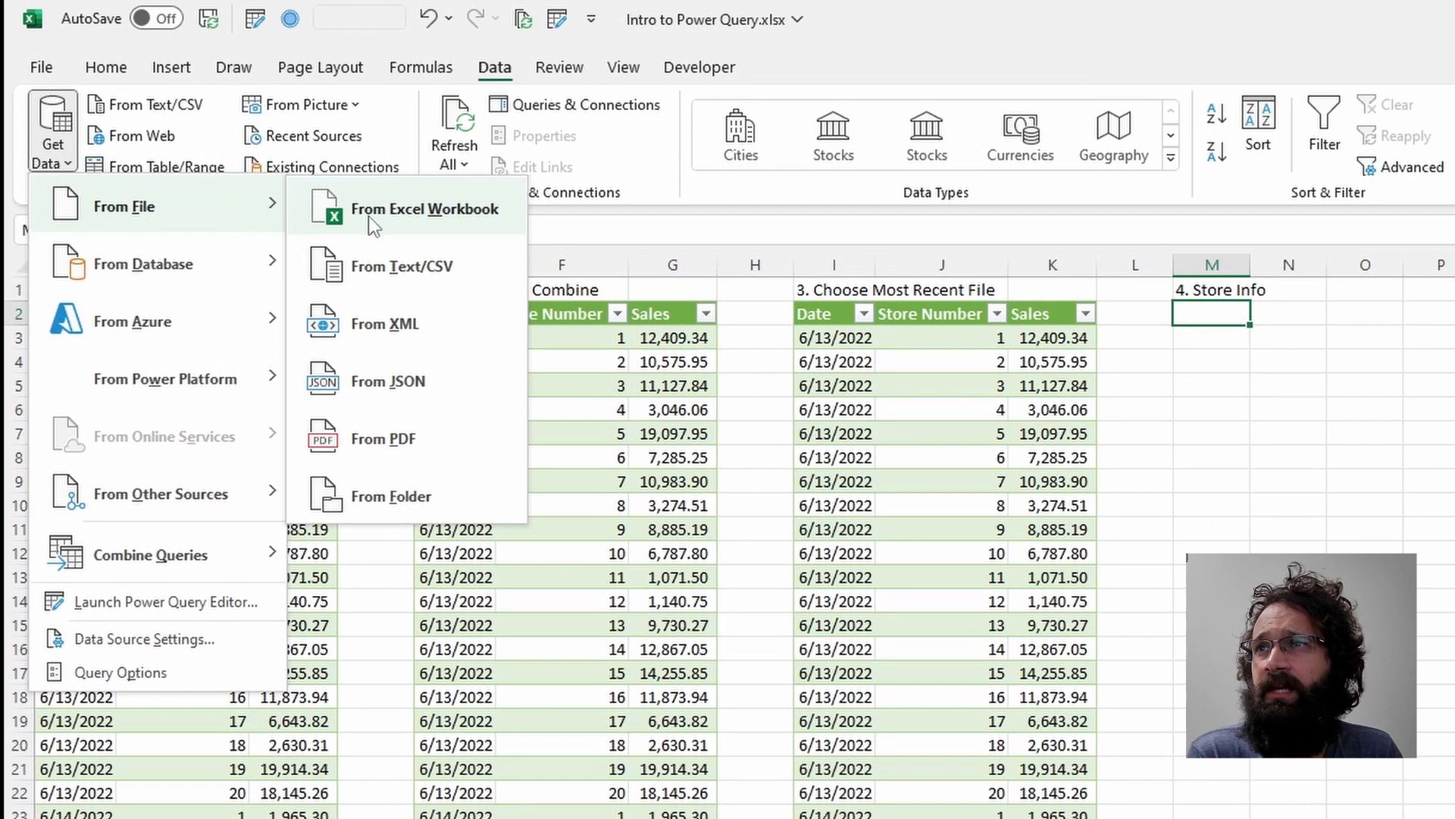
{"action": "left_click", "coordinate": [373, 220]}
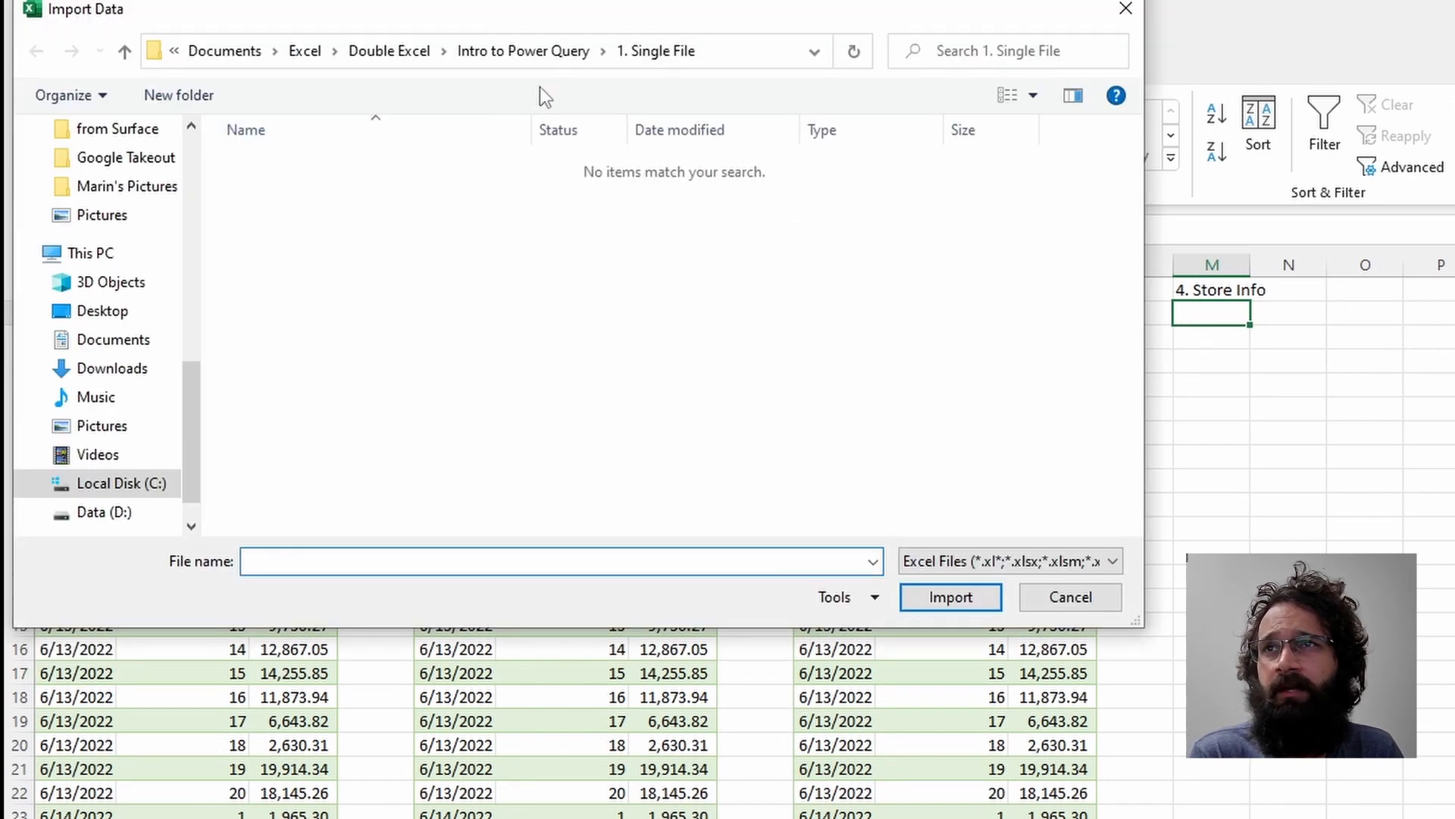
{"action": "left_click", "coordinate": [535, 50]}
{"action": "double_click", "coordinate": [317, 235]}
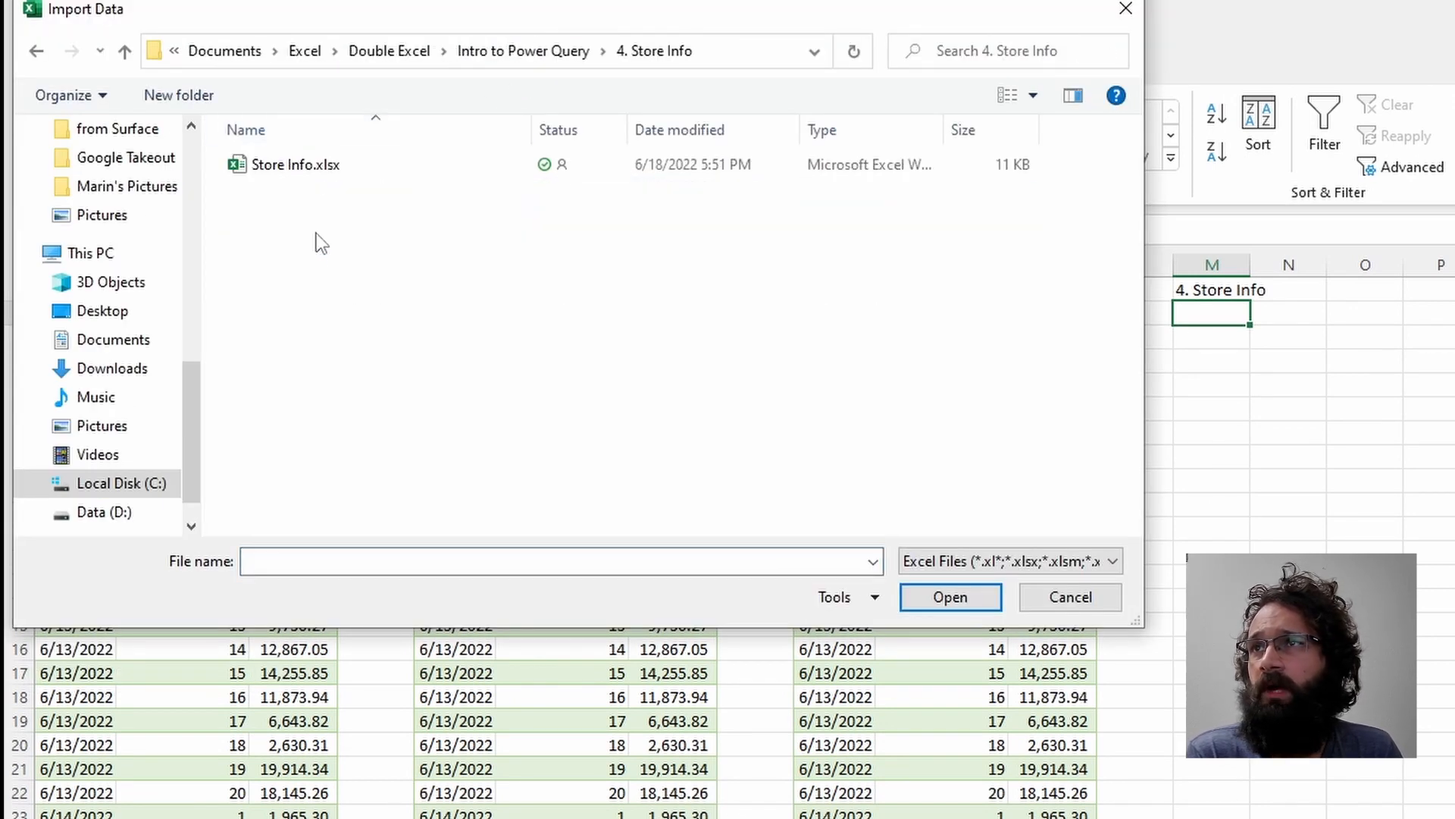
{"action": "left_click", "coordinate": [325, 164]}
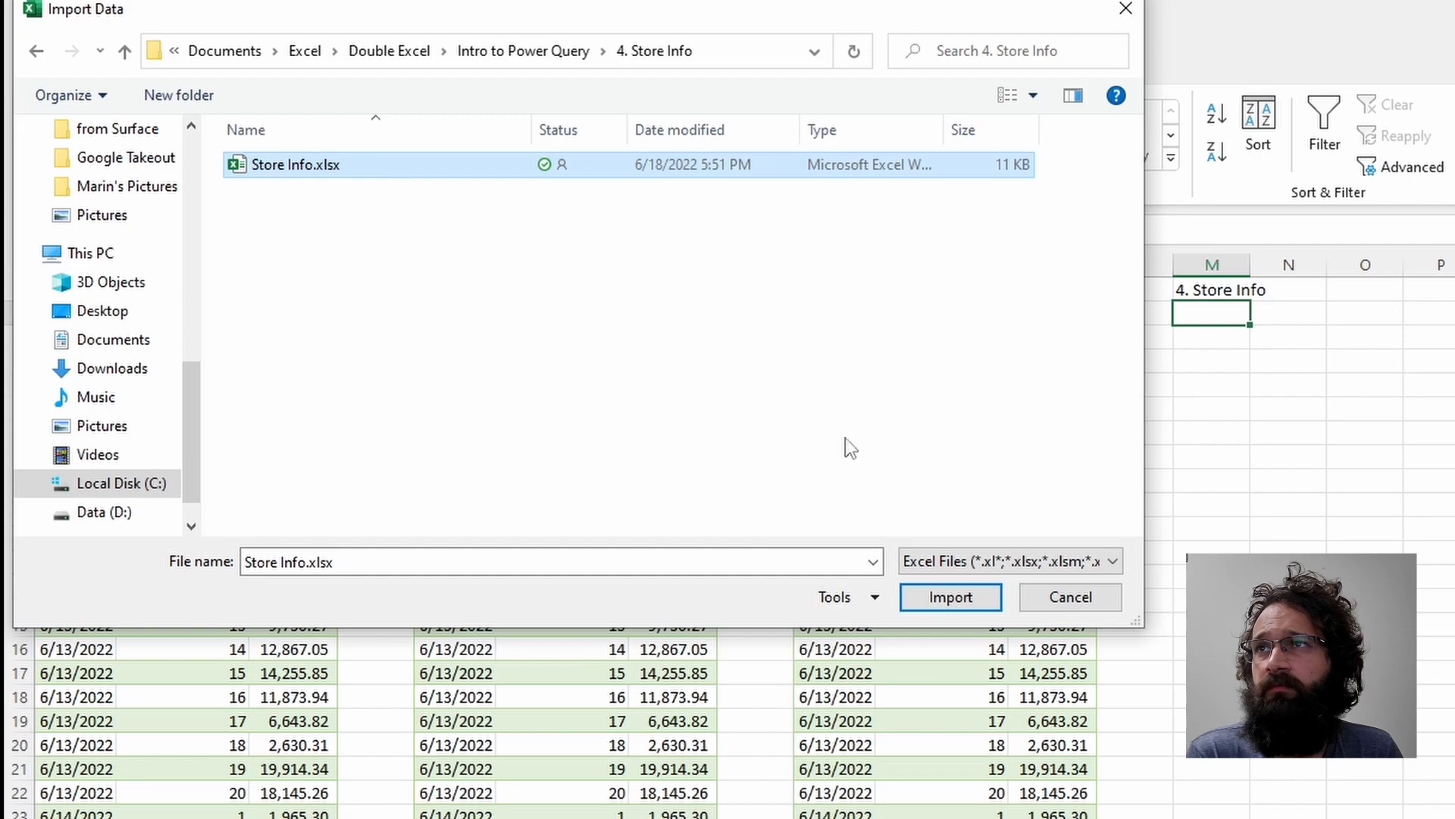
{"action": "left_click", "coordinate": [951, 598]}
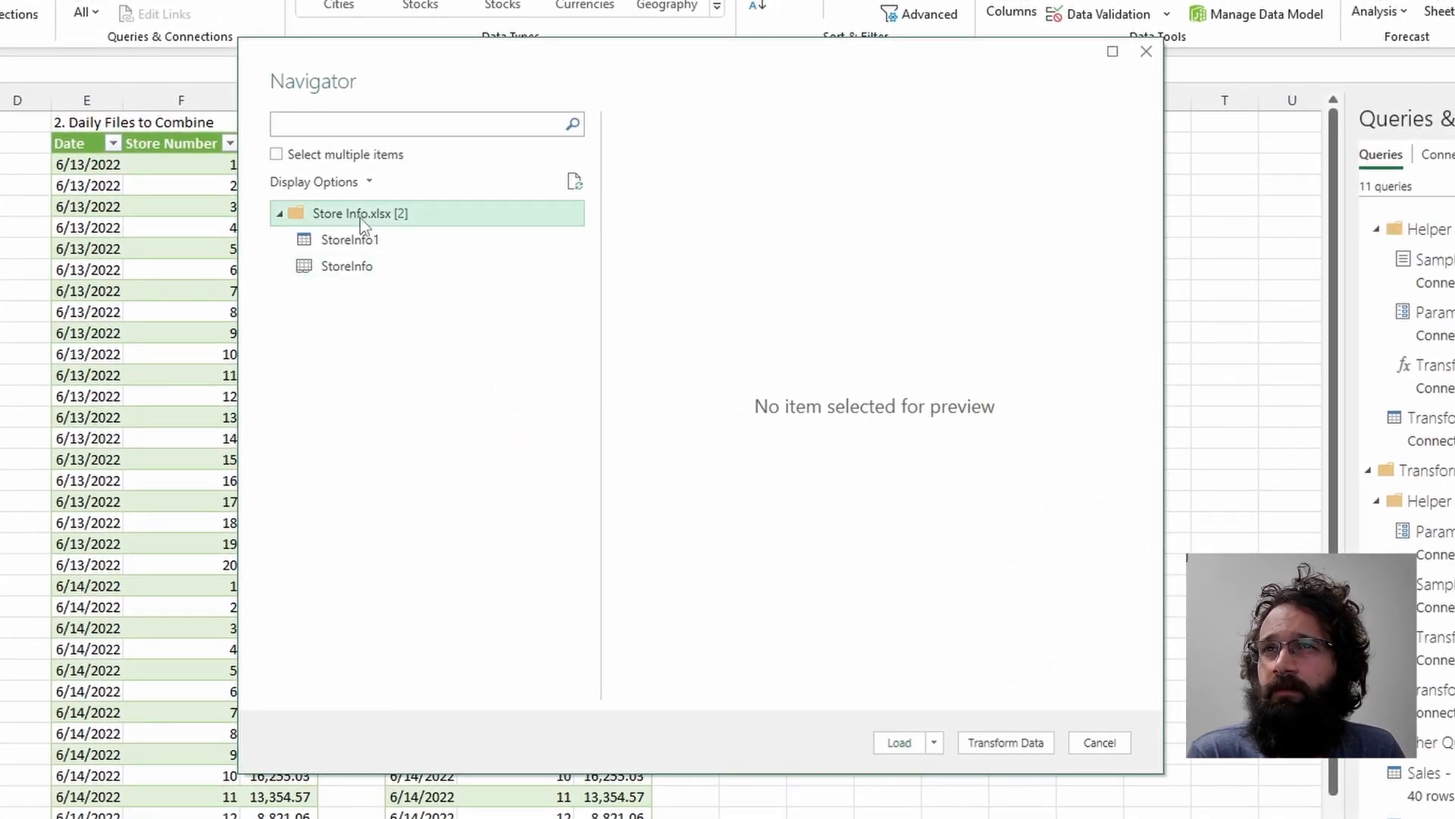
Step: Preview the StoreInfo sheet of the imported file and choose the StoreInfo1 table as the data to import
{"action": "left_click", "coordinate": [413, 240]}
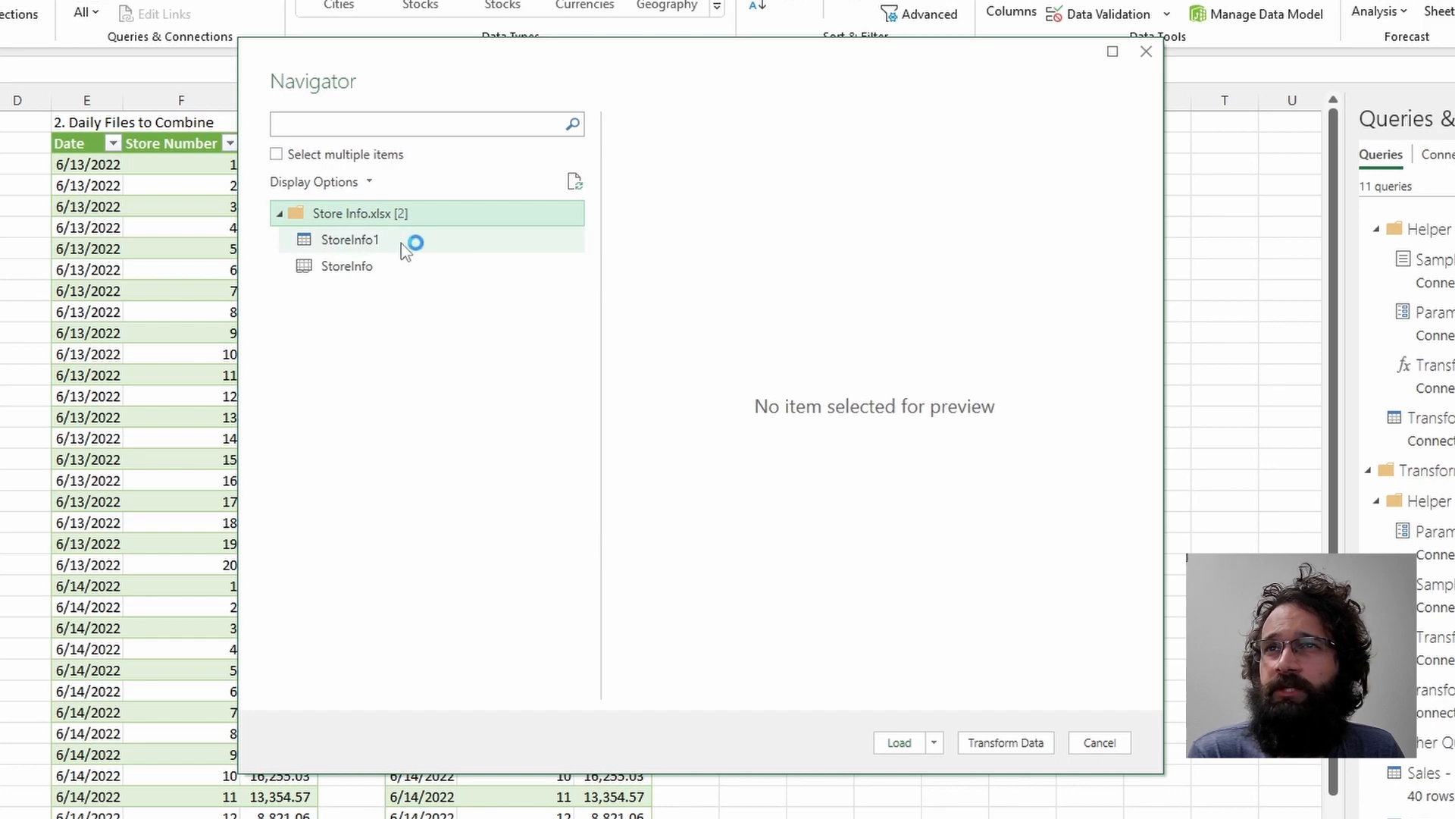
{"action": "left_click", "coordinate": [409, 282]}
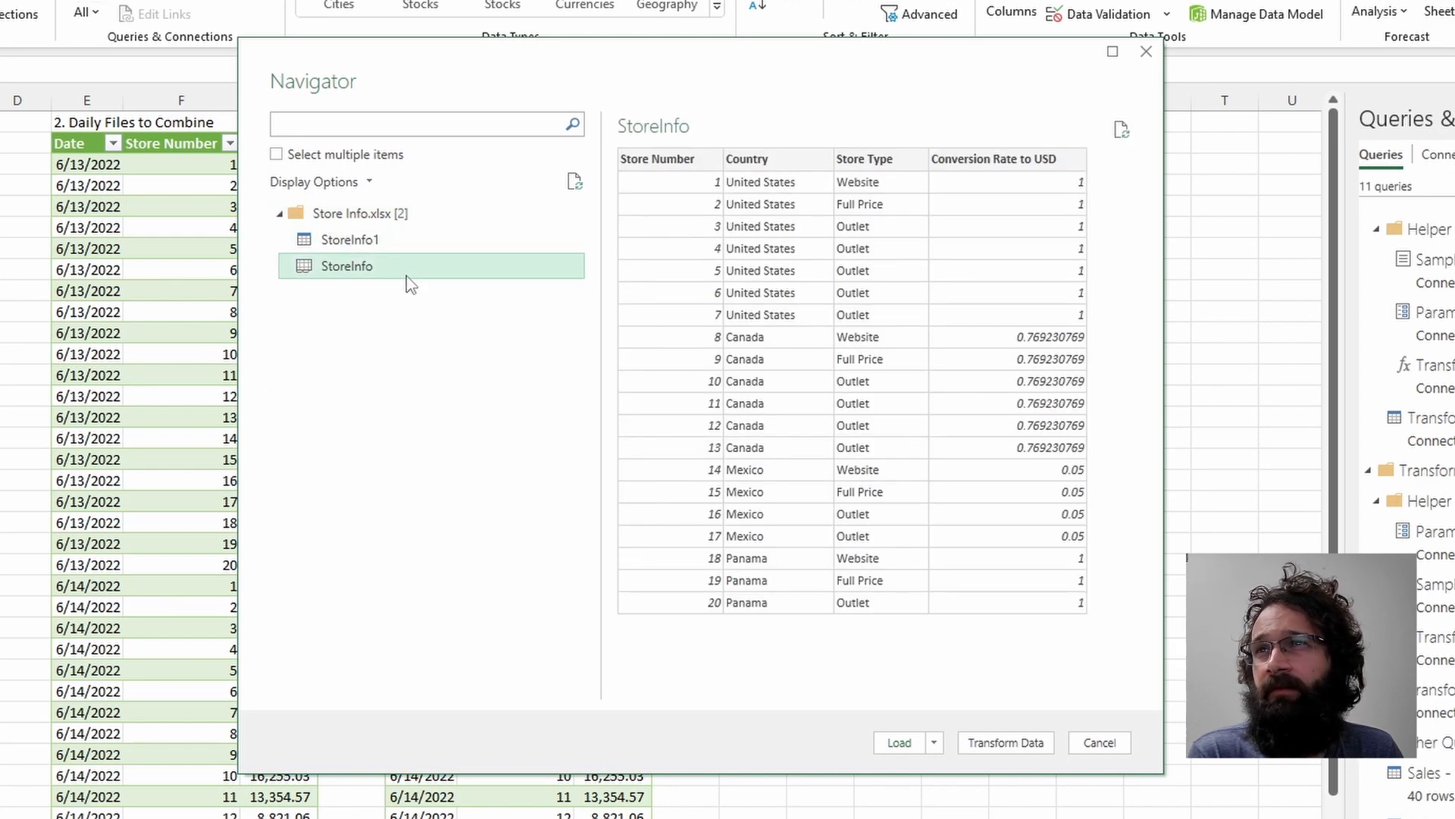
{"action": "left_click", "coordinate": [413, 241]}
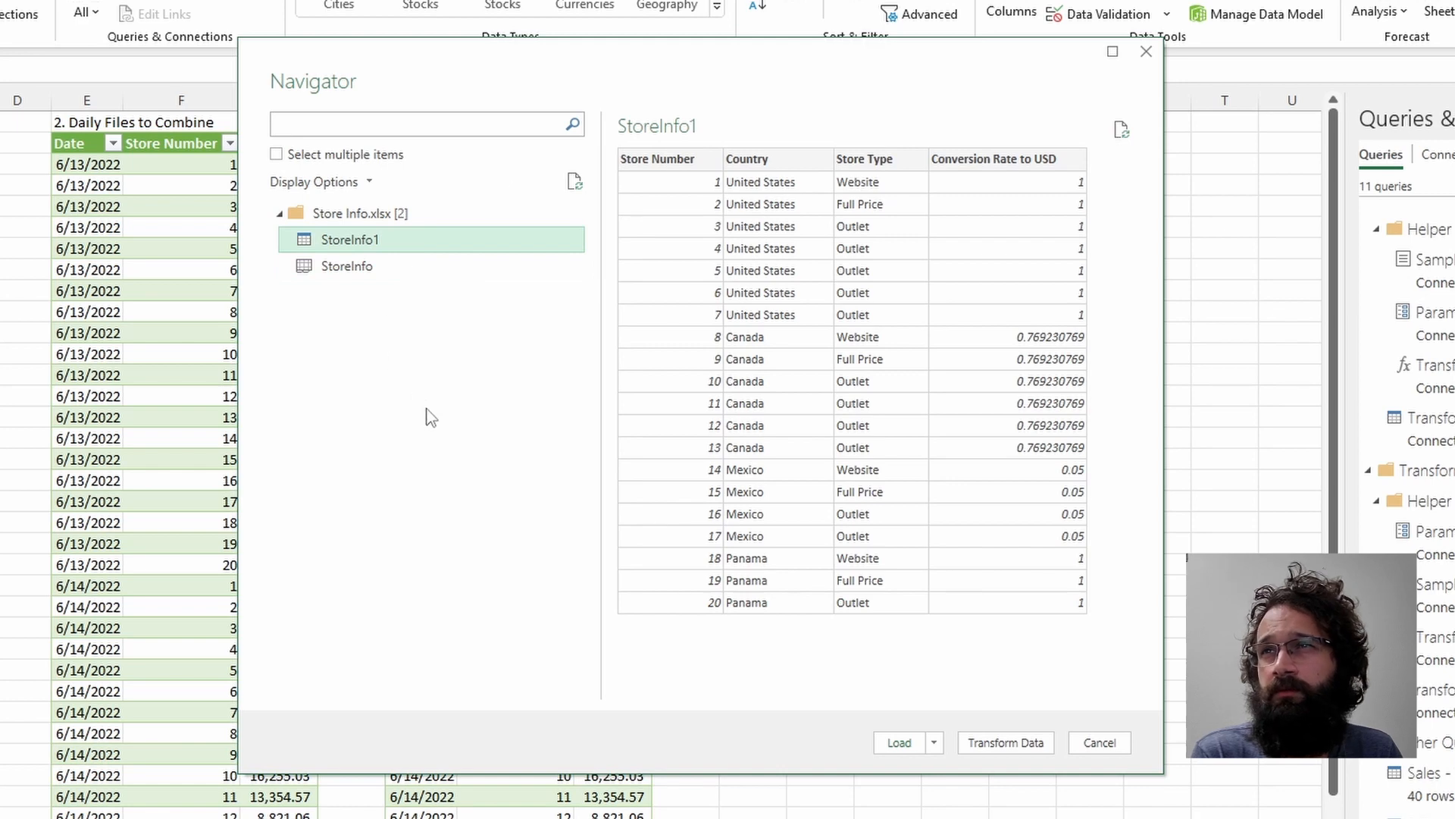
Step: Load StoreInfo1 as a table at cell M2 of the existing Power Query Examples worksheet
{"action": "left_click", "coordinate": [937, 743]}
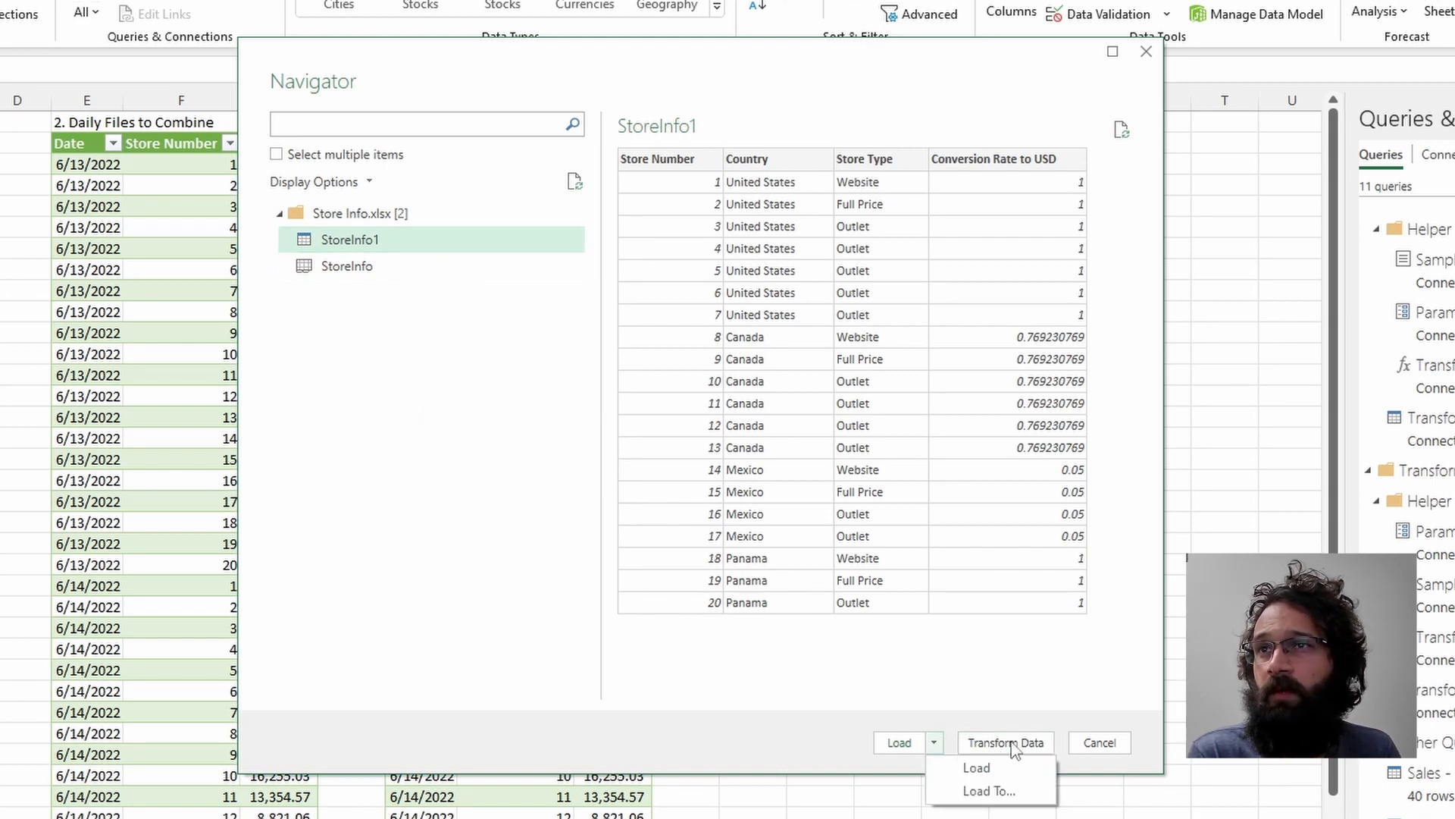
{"action": "left_click", "coordinate": [997, 790]}
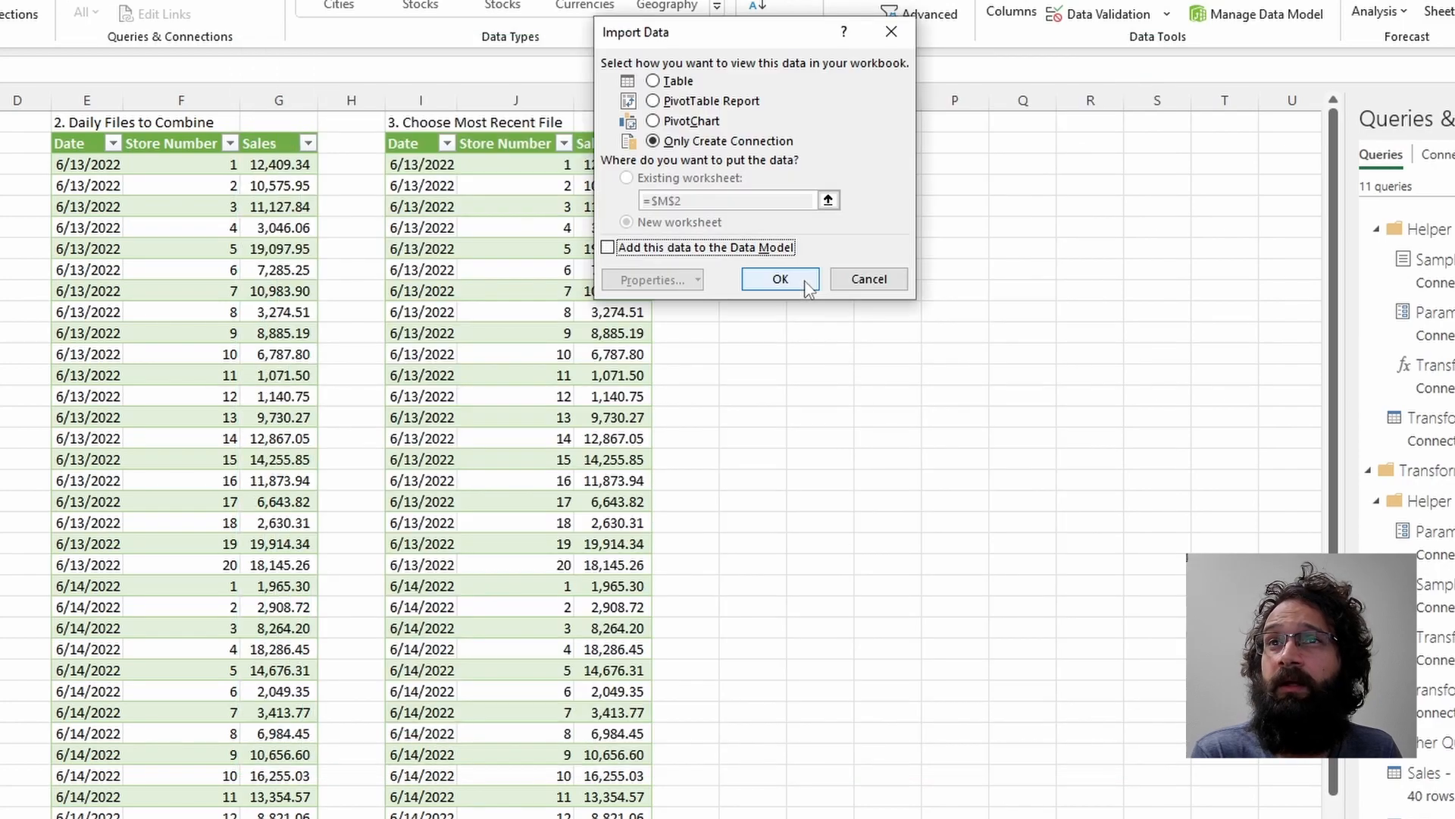
{"action": "left_click", "coordinate": [652, 80]}
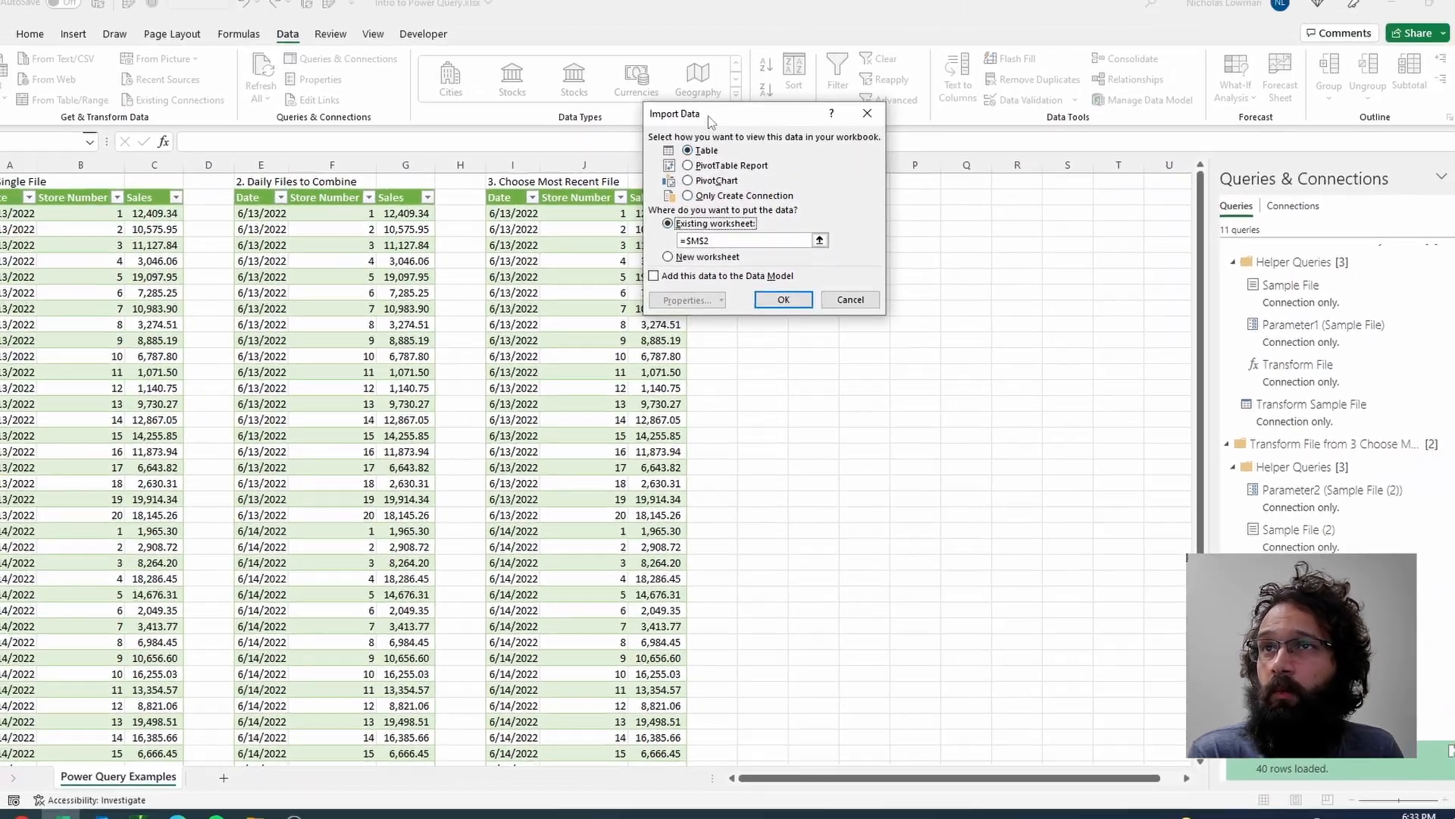
{"action": "left_click_drag", "start_coordinate": [711, 121], "coordinate": [554, 129]}
{"action": "left_click", "coordinate": [761, 197]}
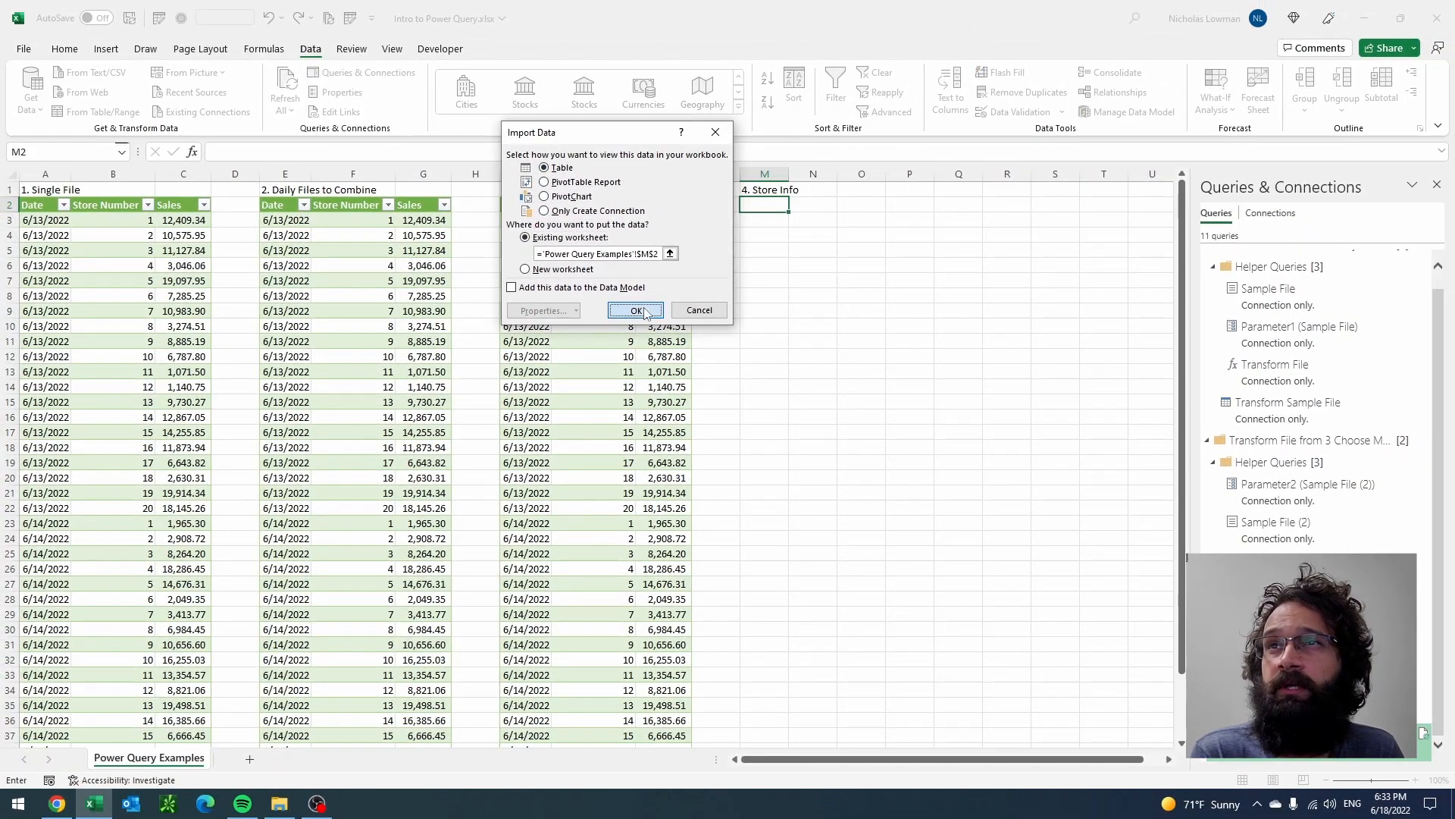
{"action": "left_click", "coordinate": [635, 311]}
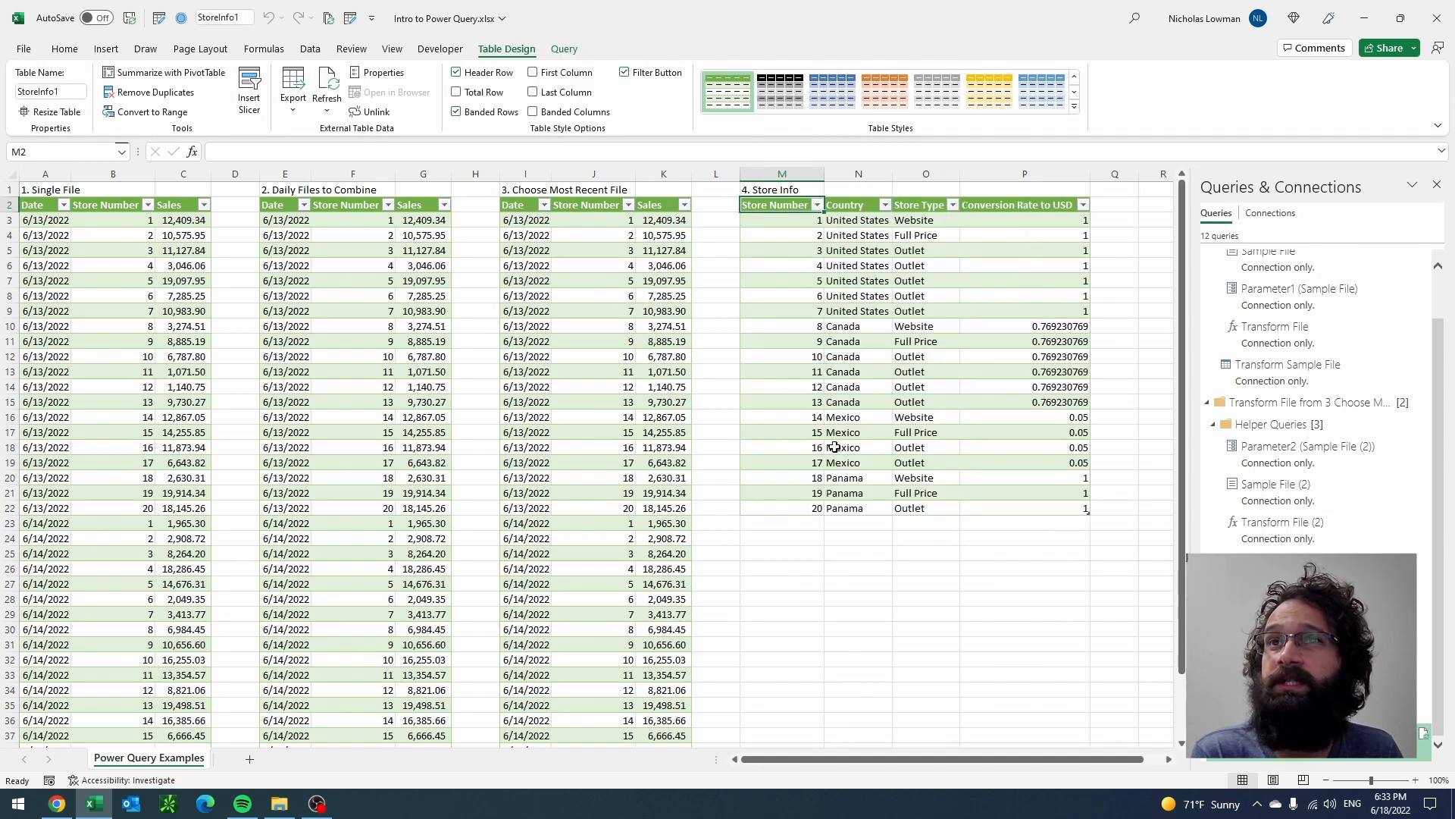
Step: Enter the heading "5. Sales in USD" in cell R1, beyond the 4. Store Info table
{"action": "left_click", "coordinate": [1174, 760]}
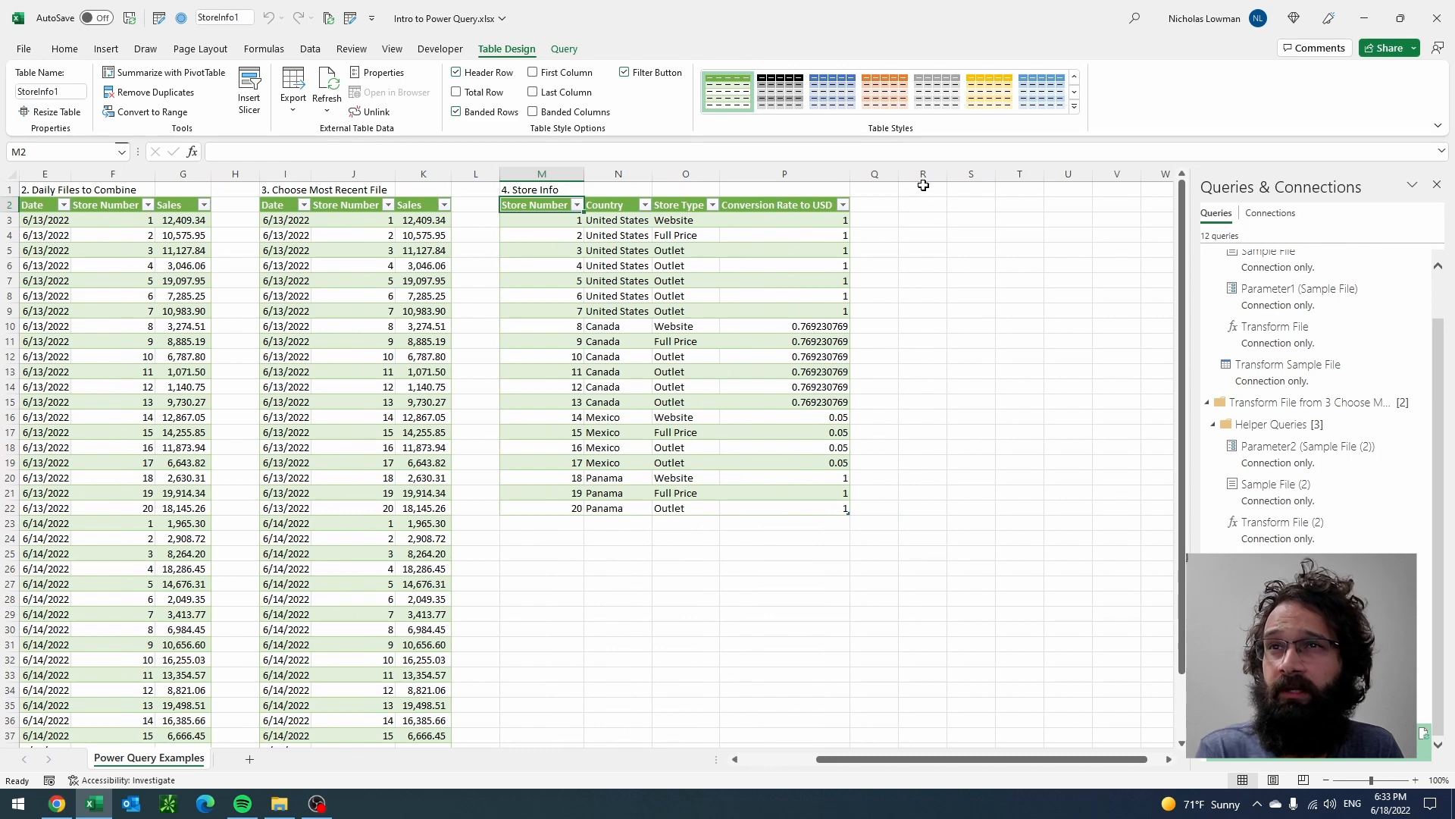
{"action": "left_click", "coordinate": [923, 189]}
{"action": "type", "text": "5"}
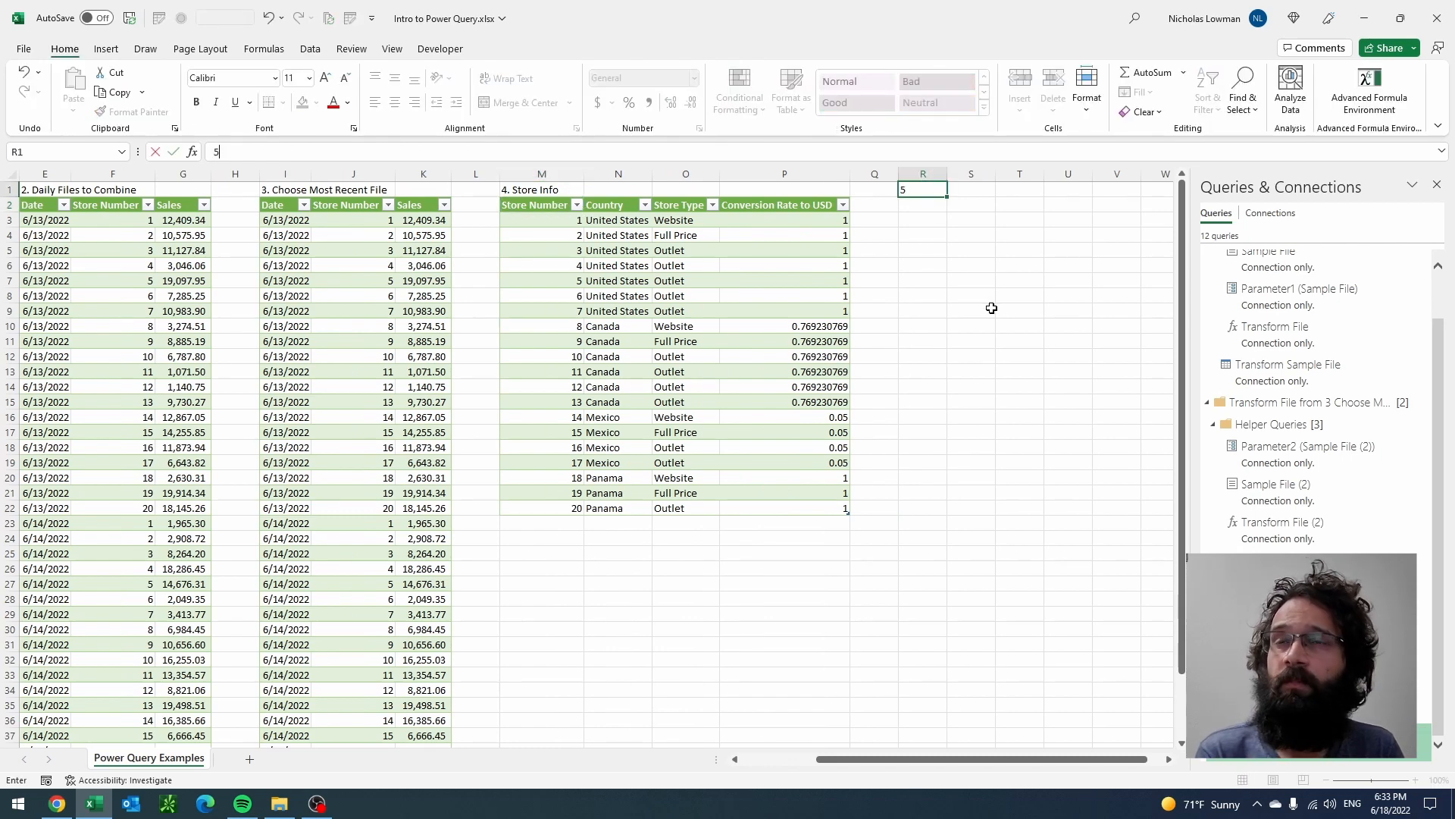
{"action": "type", "text": ". Sales in "}
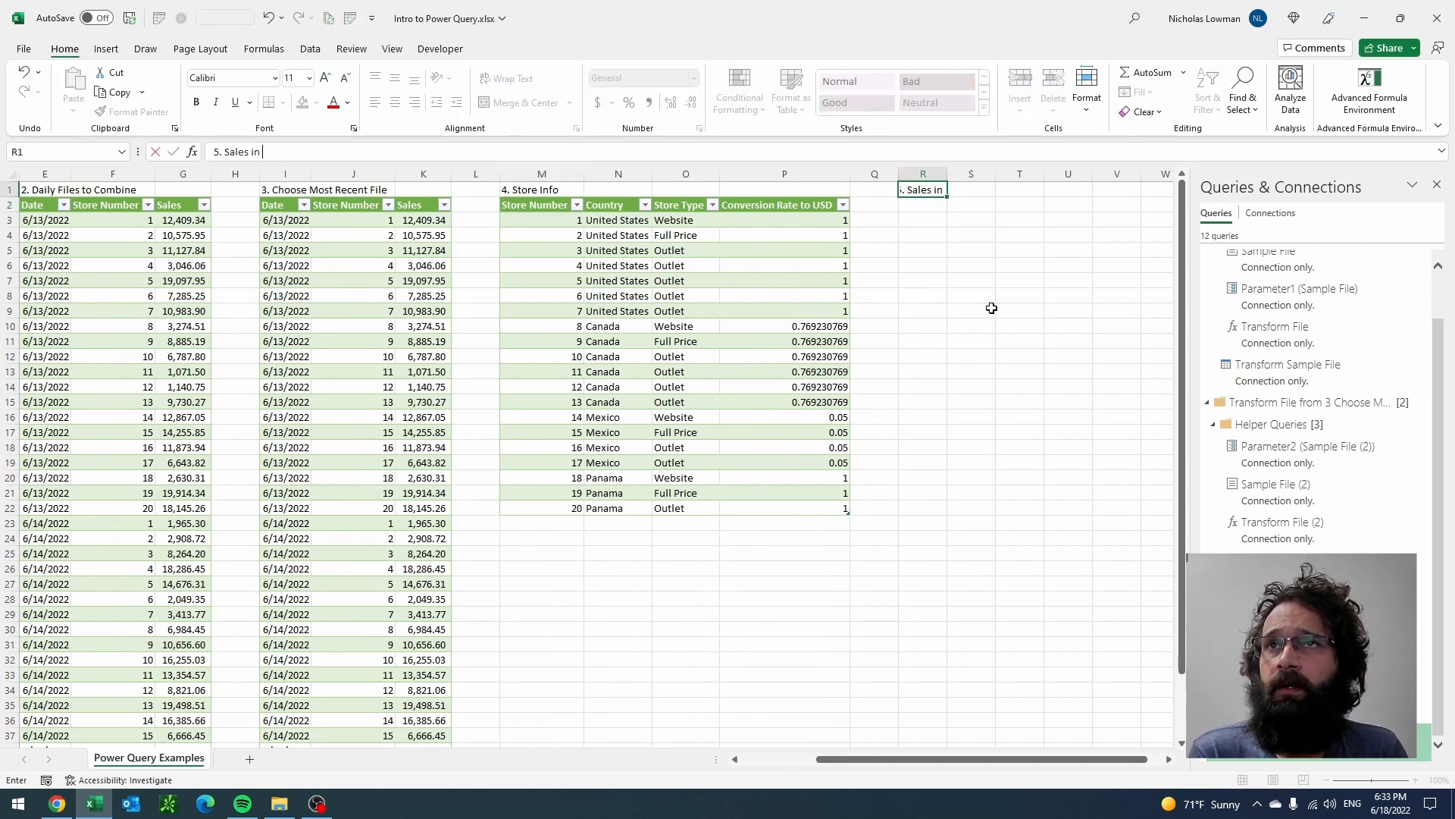
{"action": "type", "text": "USD"}
{"action": "key", "text": "Return"}
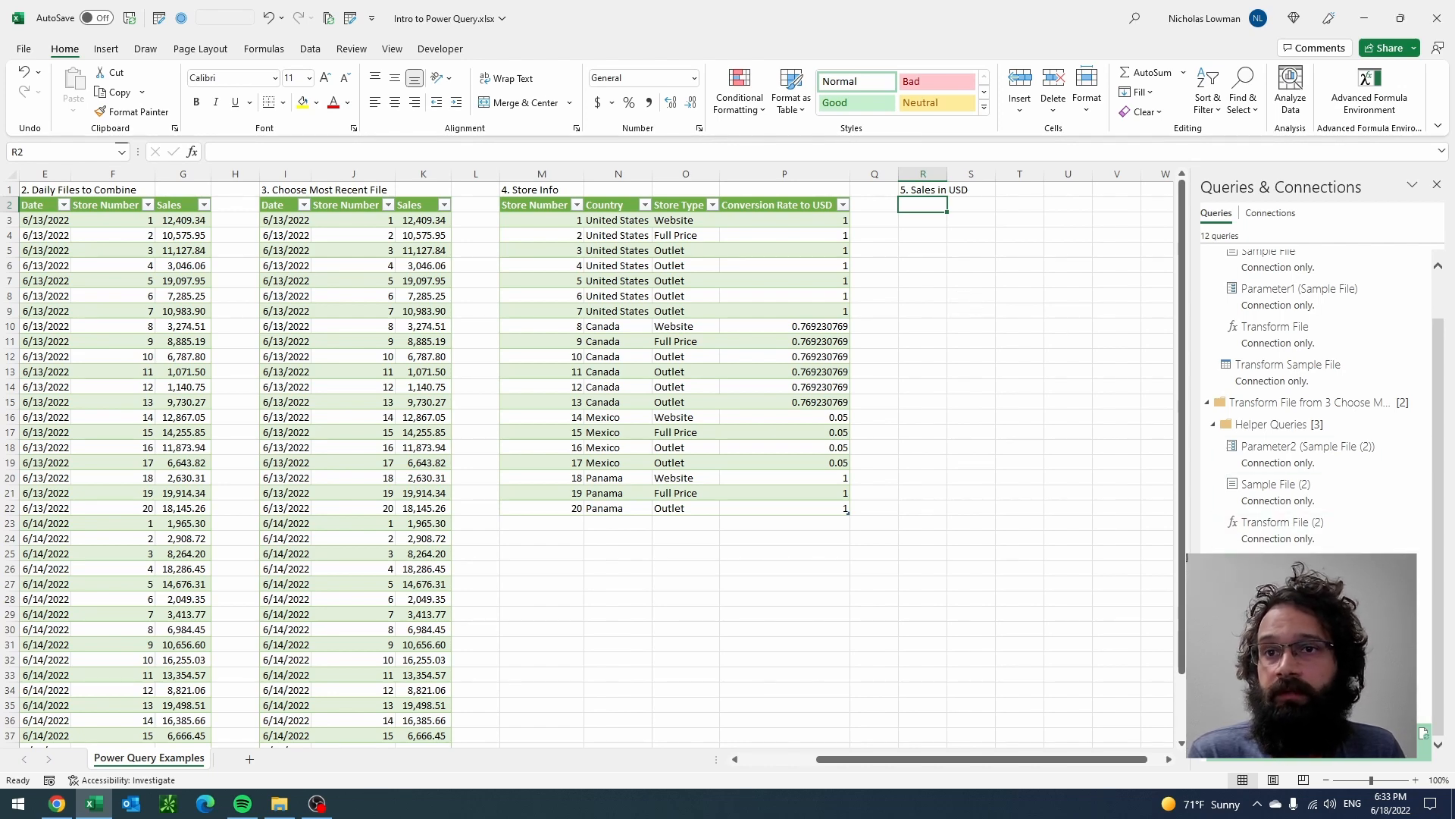
Step: Launch the Power Query Editor and view the 3 Choose Most Recent File query
{"action": "left_click", "coordinate": [311, 49]}
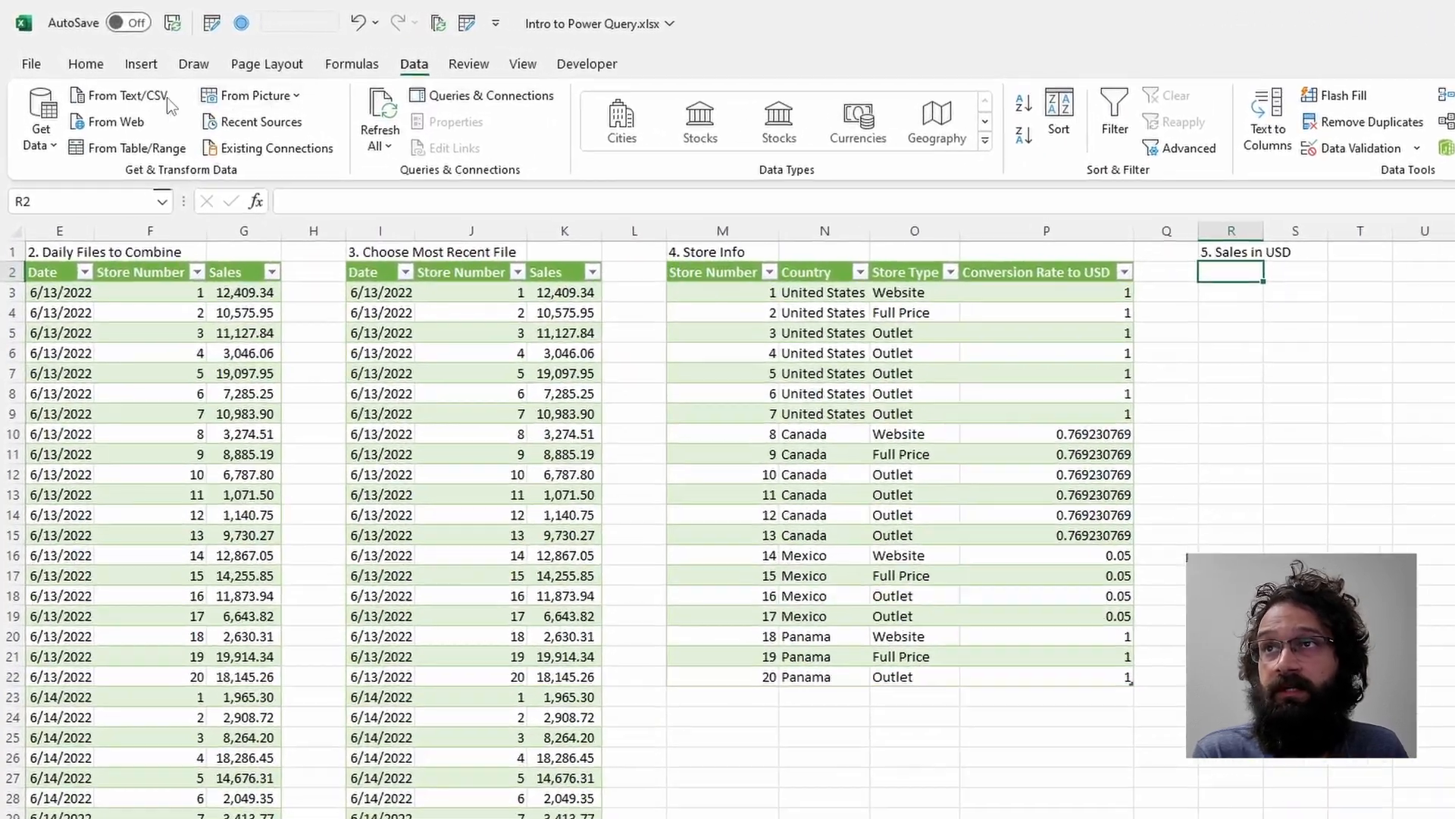
{"action": "left_click", "coordinate": [31, 98]}
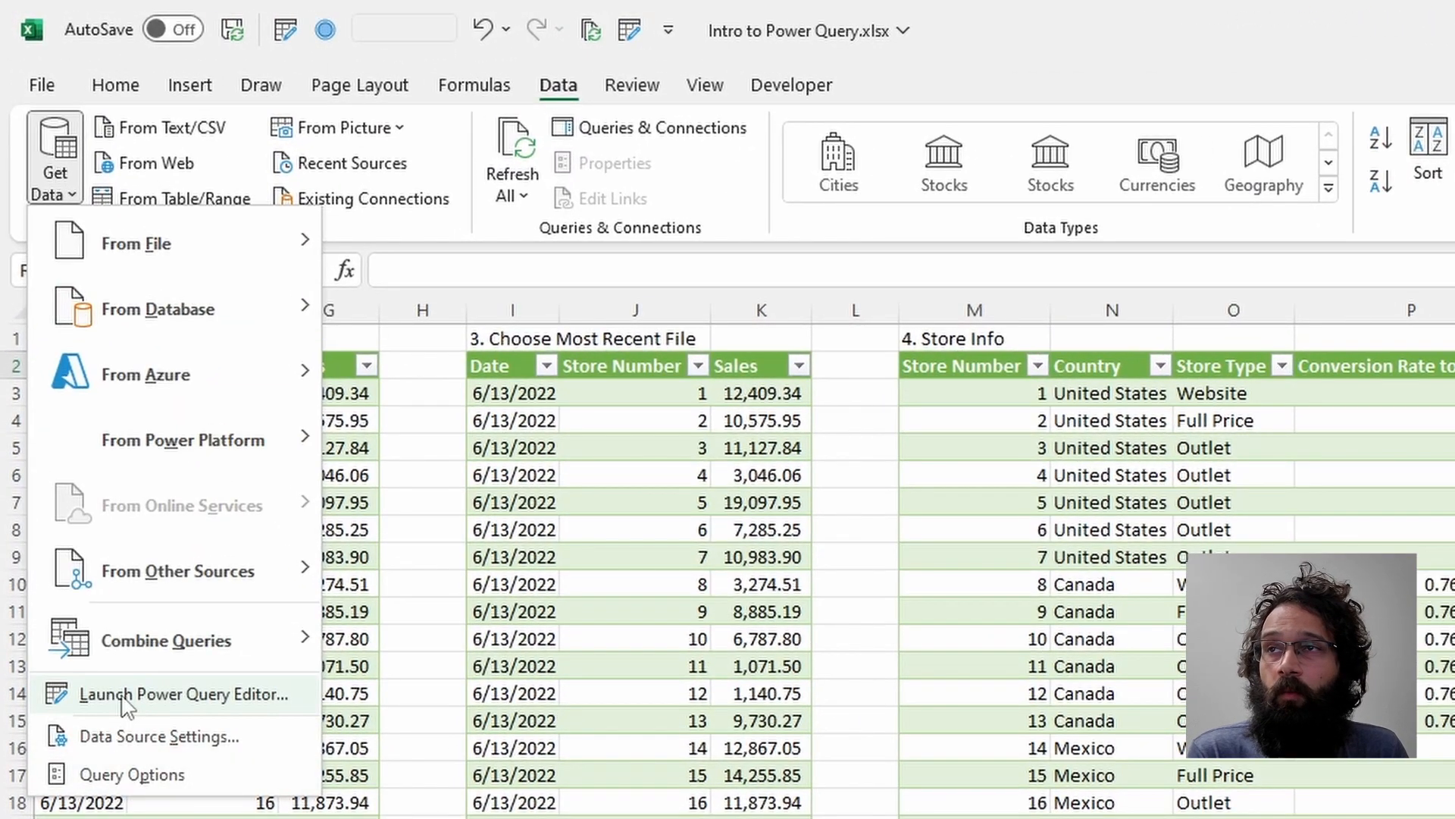
{"action": "left_click", "coordinate": [122, 699]}
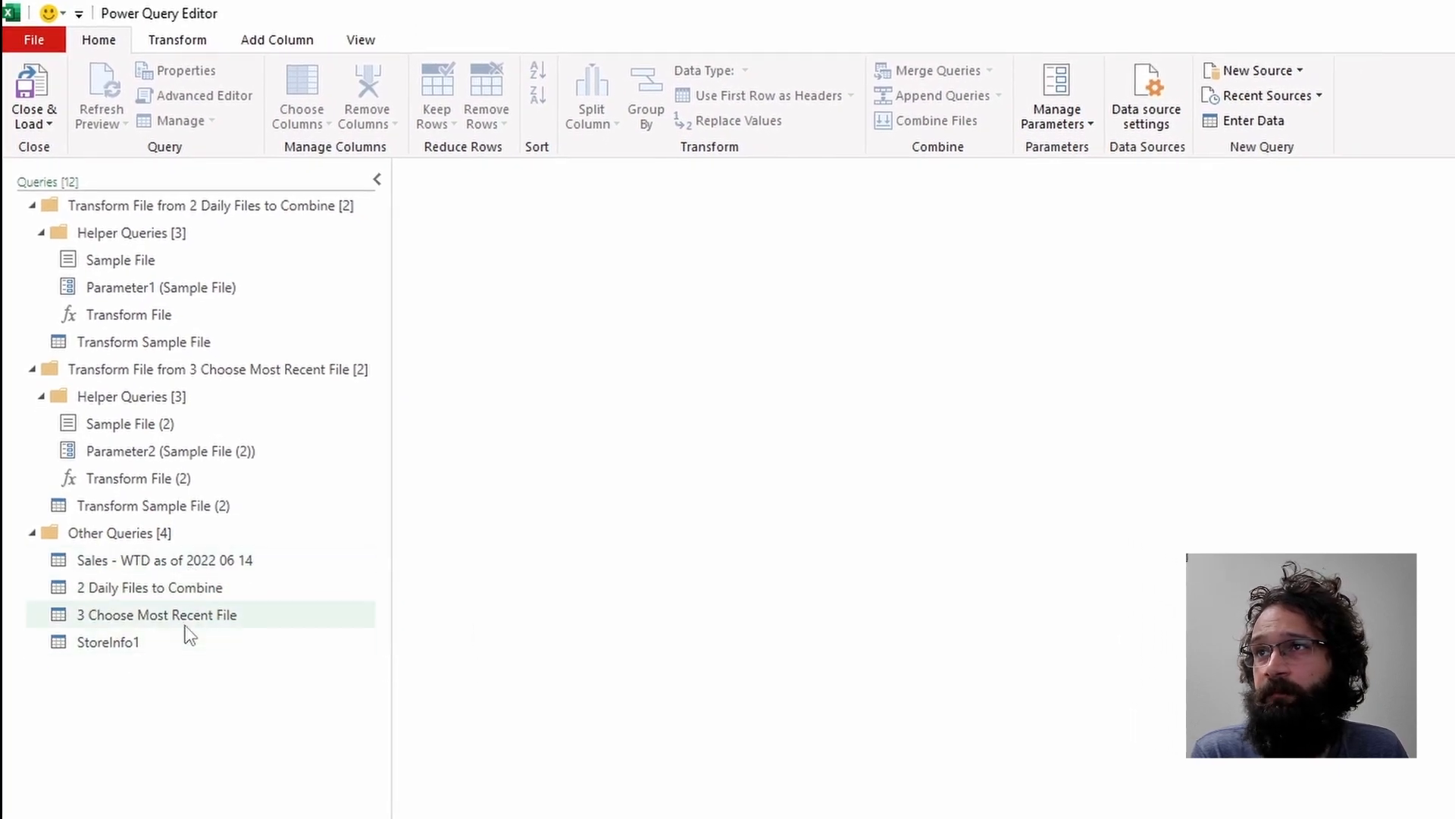
{"action": "left_click", "coordinate": [188, 629]}
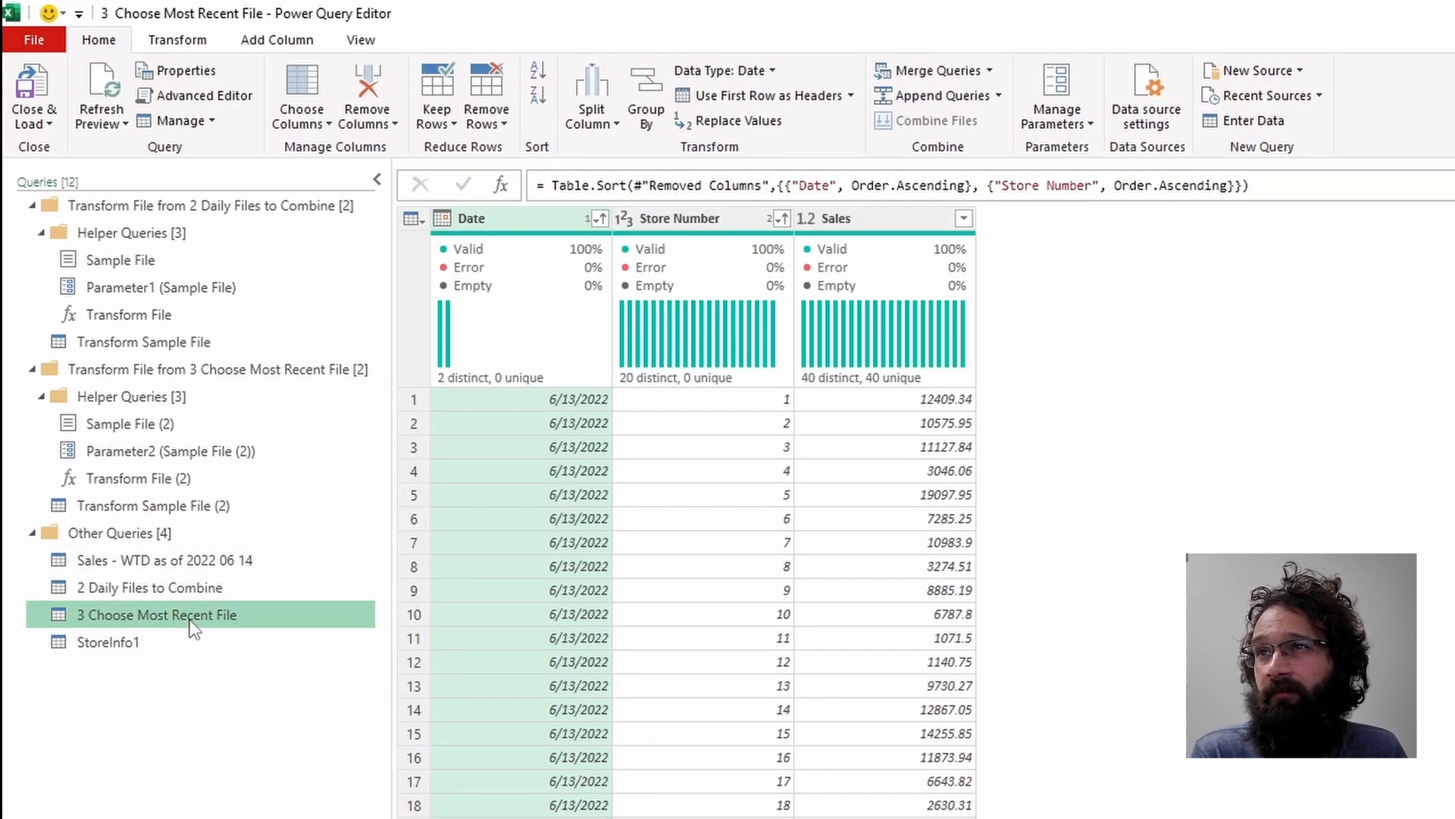
Step: Merge Sales - WTD as of 2022 06 14 with StoreInfo1 as a new query, matching on Store Number with a Left Outer join
{"action": "left_click", "coordinate": [180, 557]}
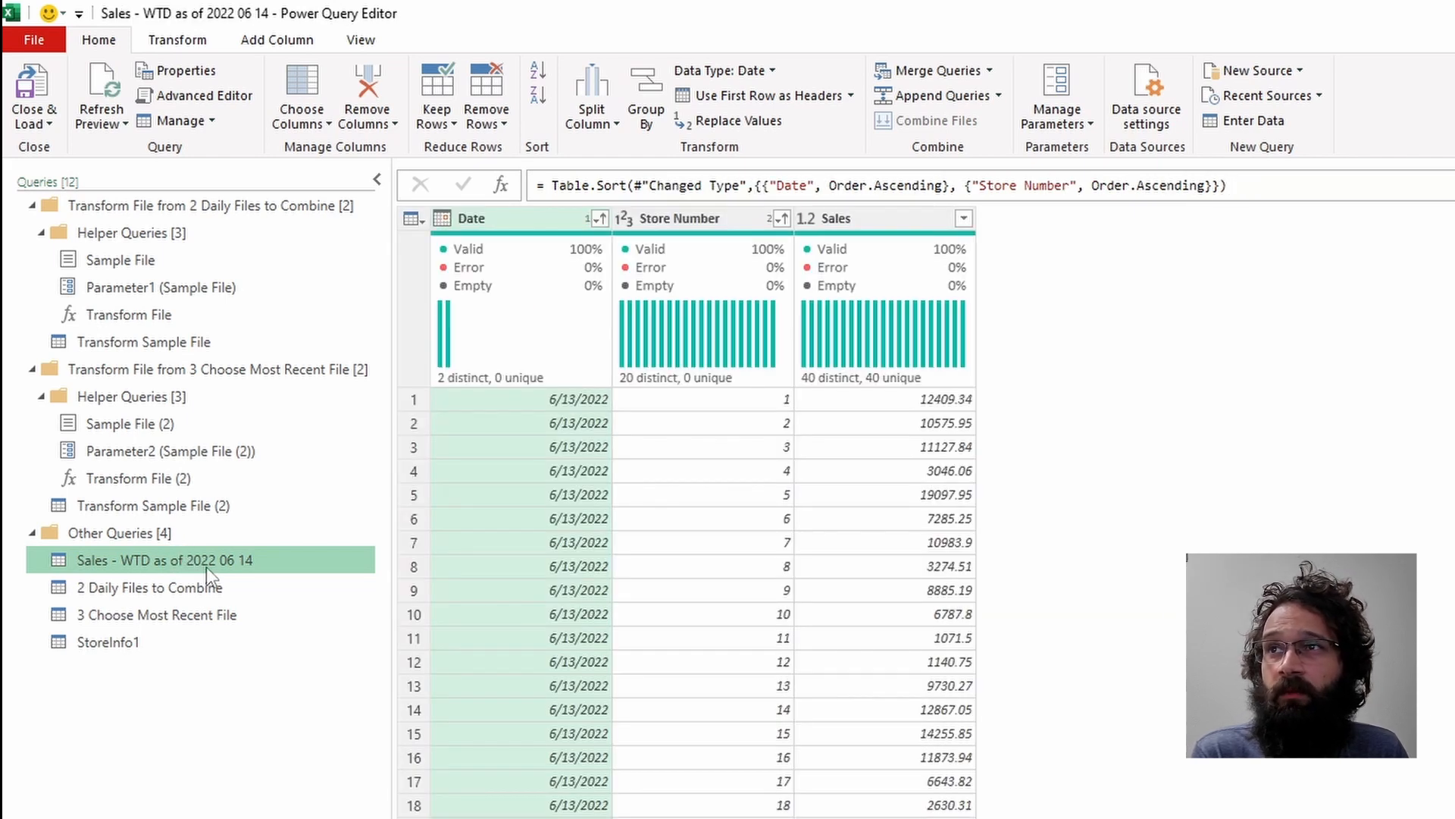
{"action": "left_click", "coordinate": [989, 70]}
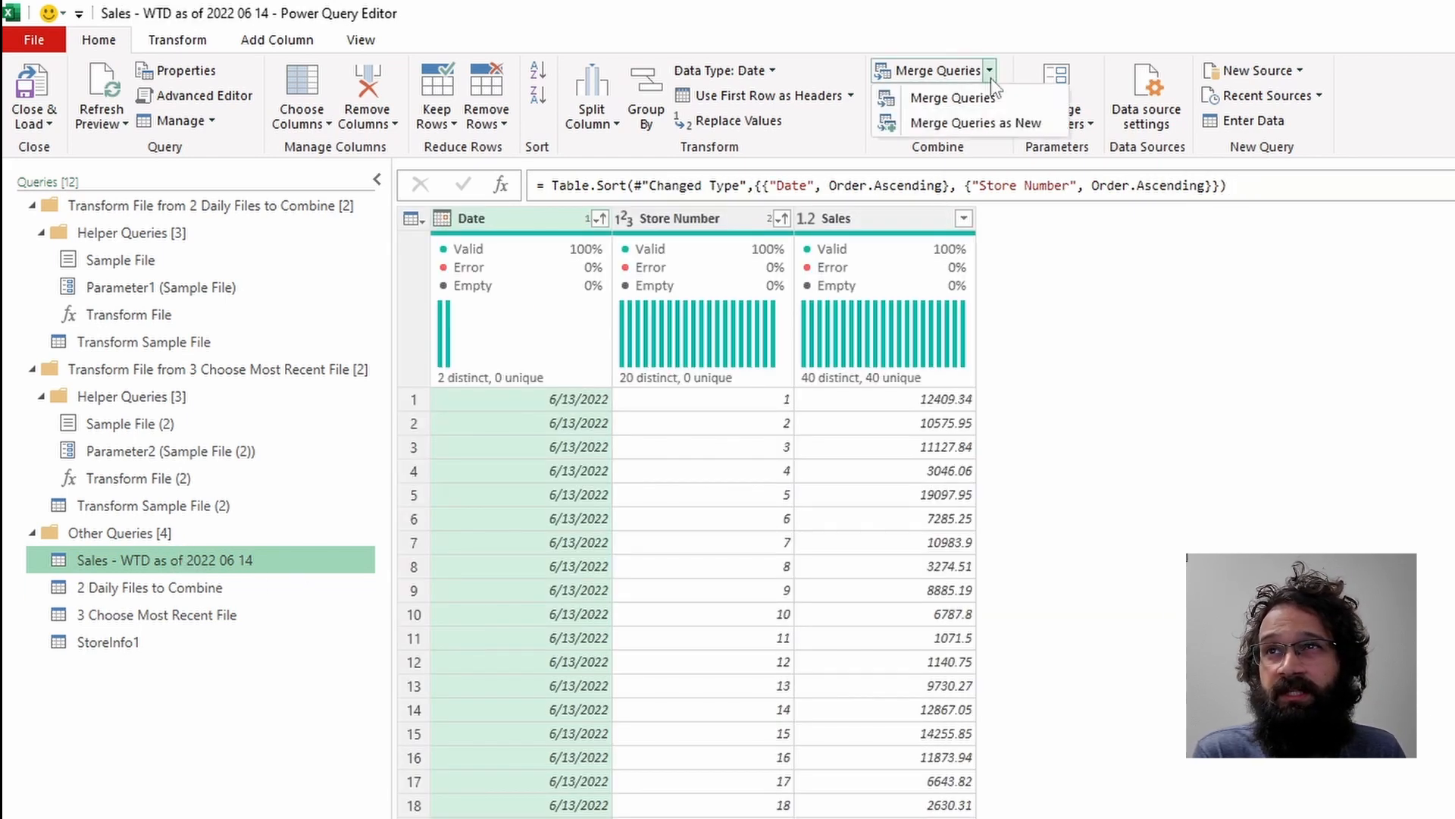
{"action": "left_click", "coordinate": [993, 125]}
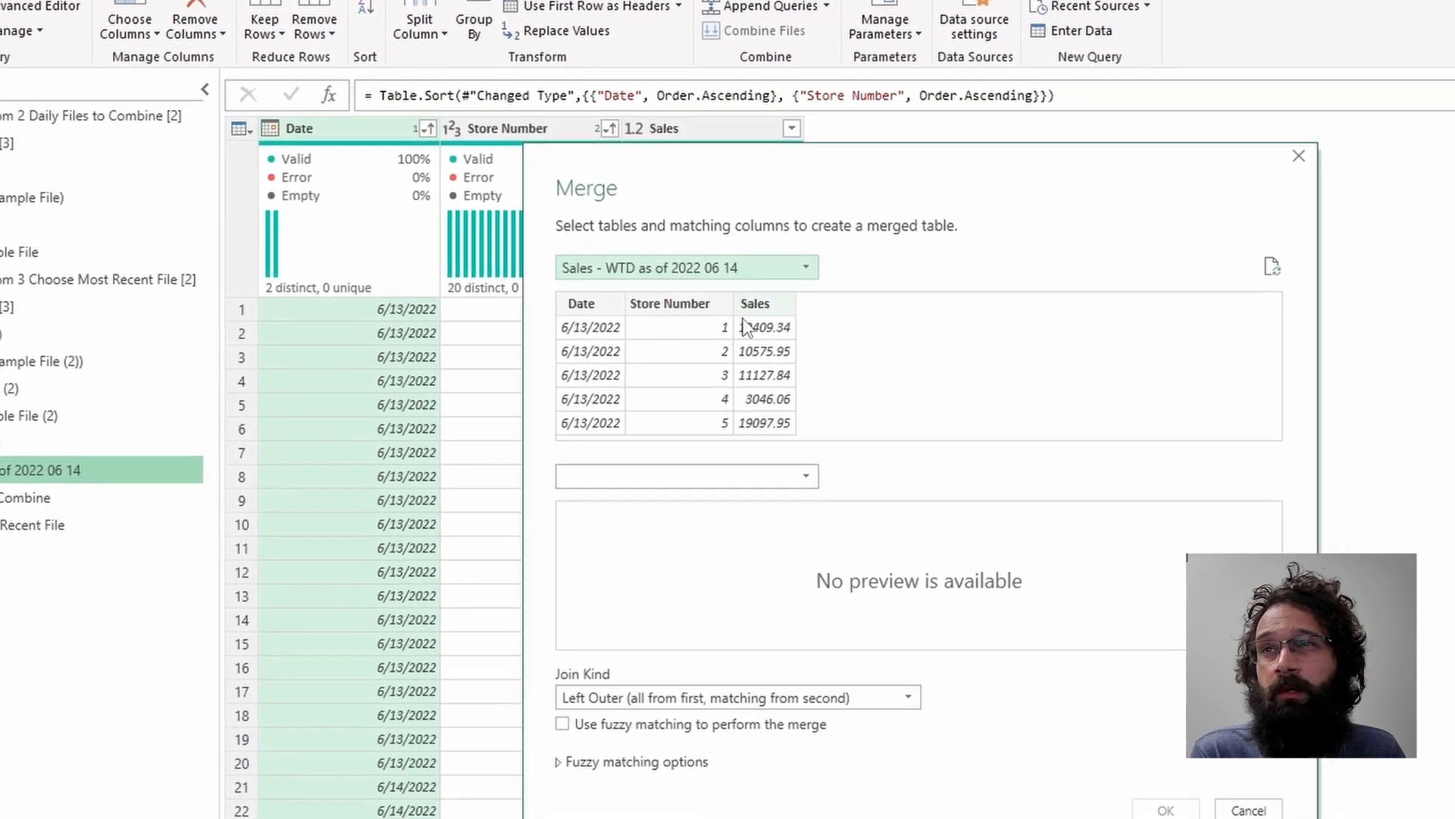
{"action": "left_click", "coordinate": [929, 540]}
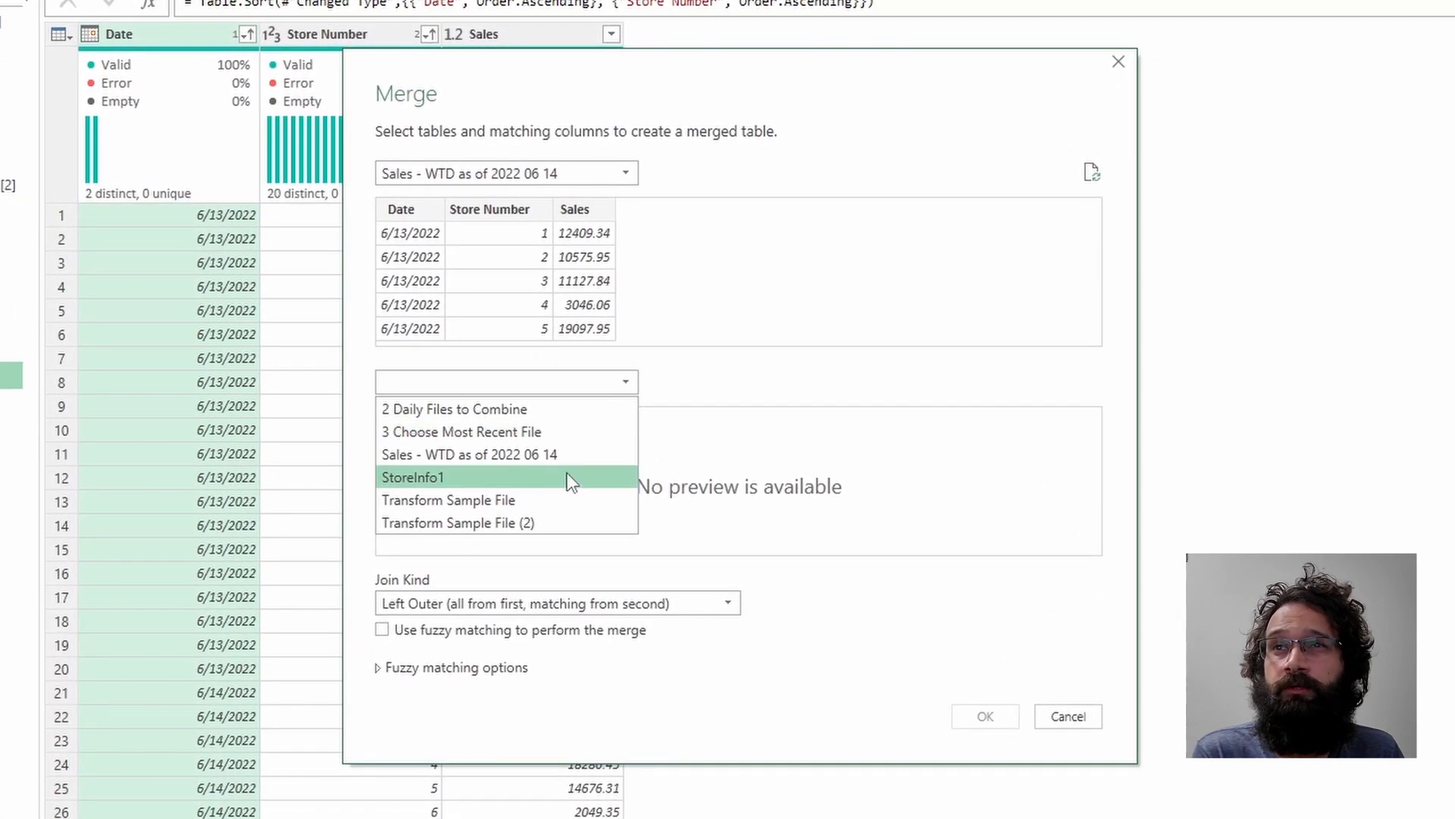
{"action": "left_click", "coordinate": [563, 483]}
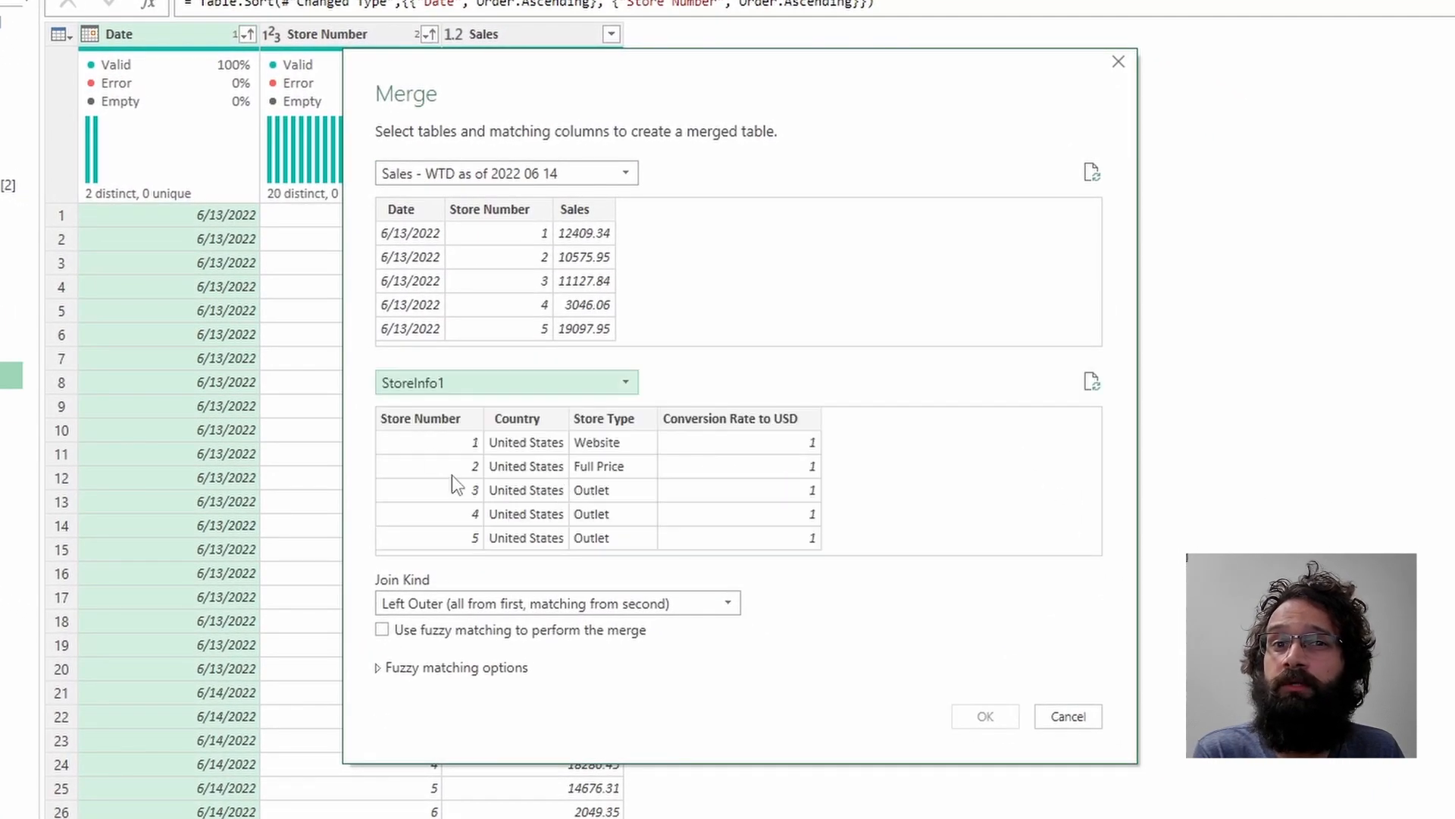
{"action": "left_click", "coordinate": [430, 425]}
{"action": "left_click", "coordinate": [510, 214]}
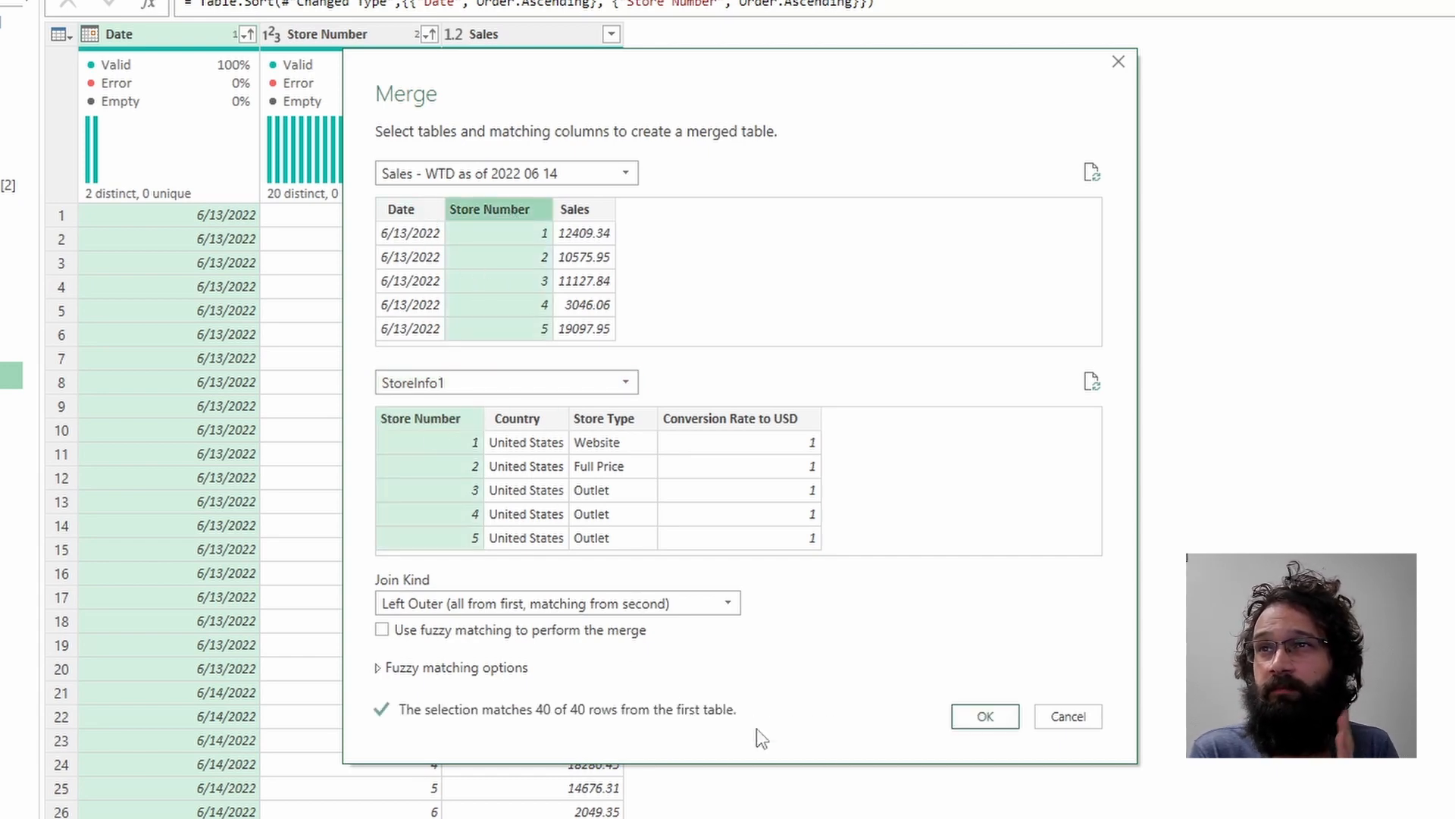
{"action": "left_click", "coordinate": [985, 717]}
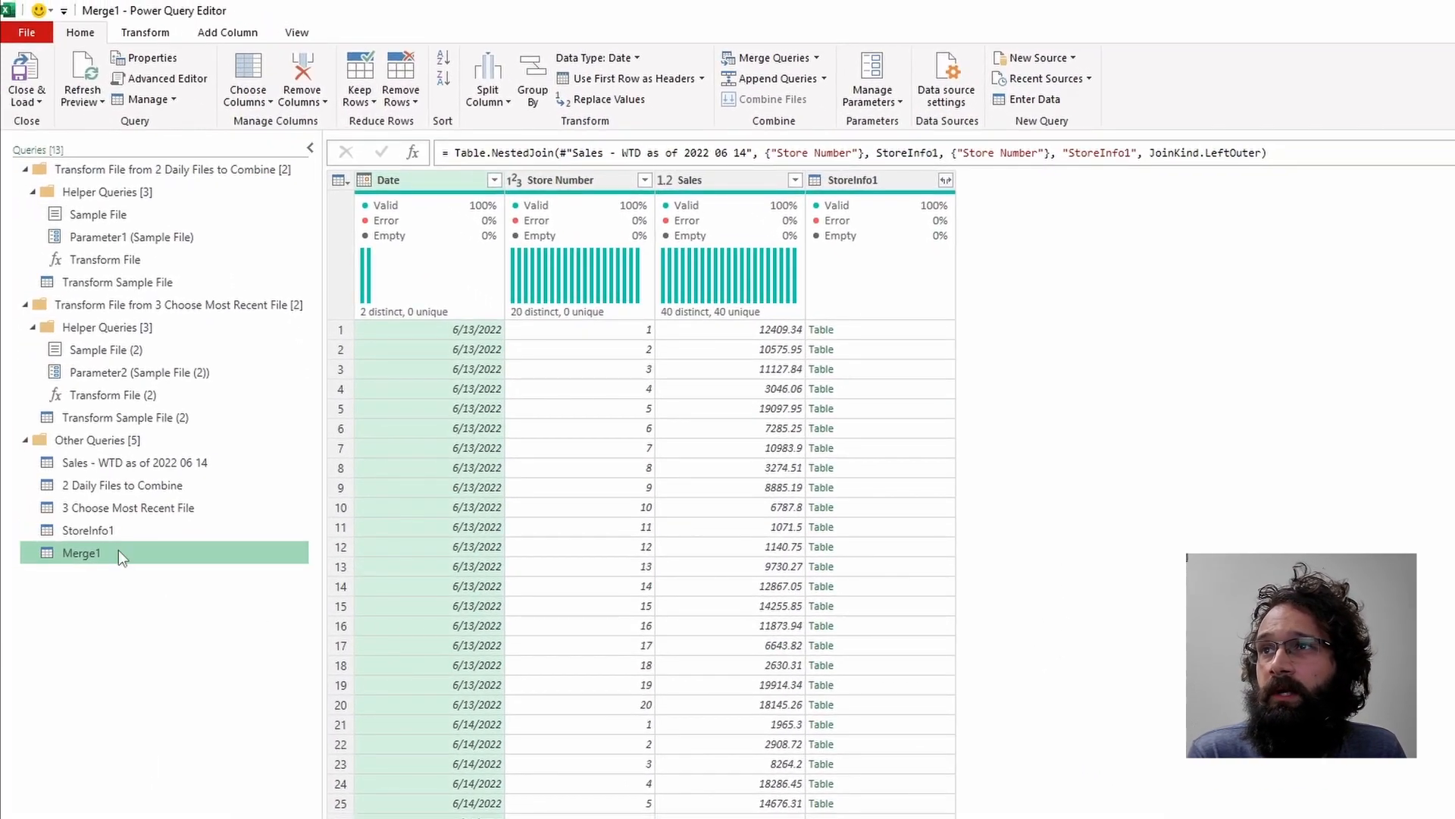
Step: Rename the new merged query as Sales in USD
{"action": "right_click", "coordinate": [118, 549]}
{"action": "left_click", "coordinate": [186, 629]}
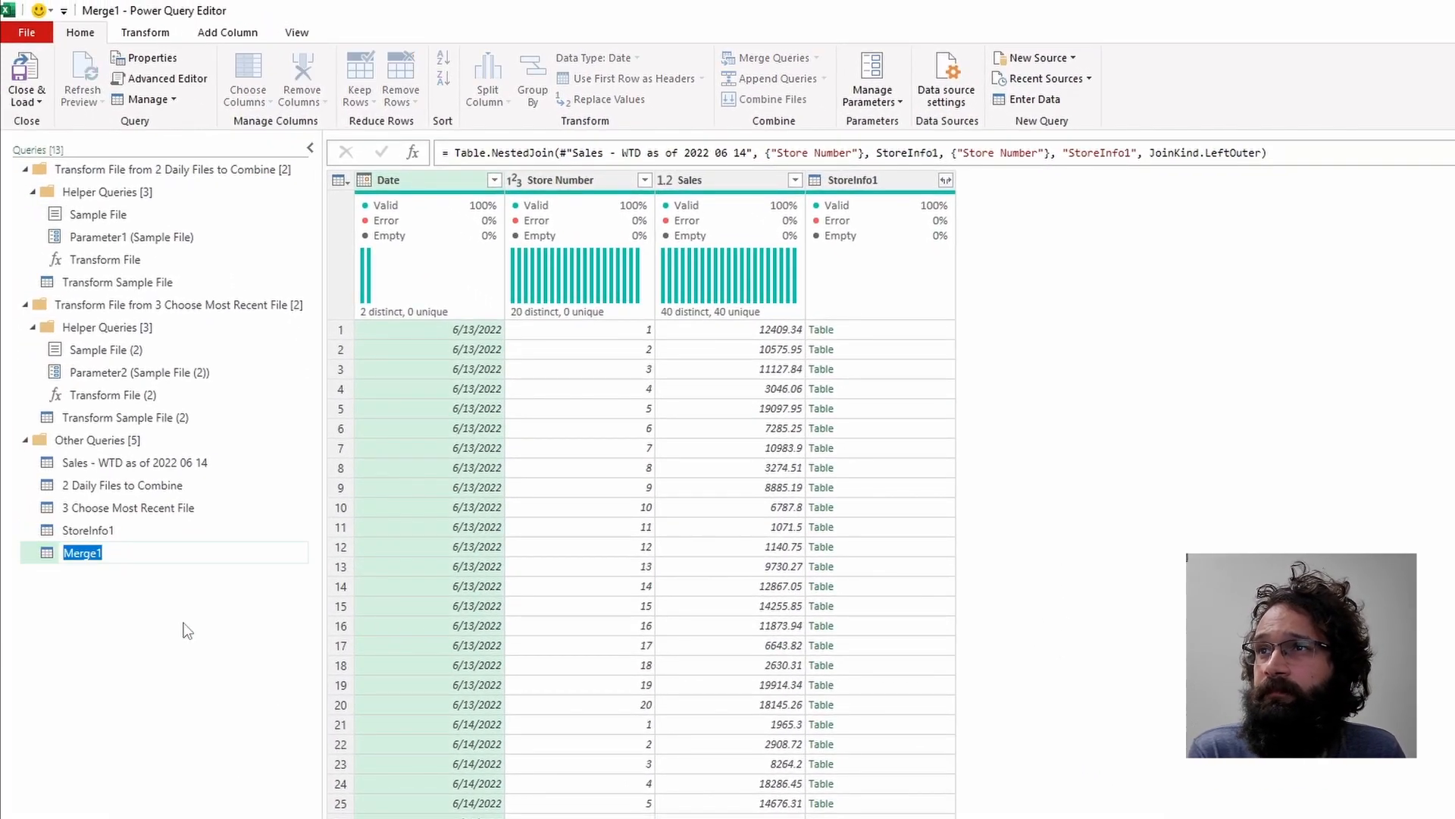
{"action": "type", "text": "Sales in US"}
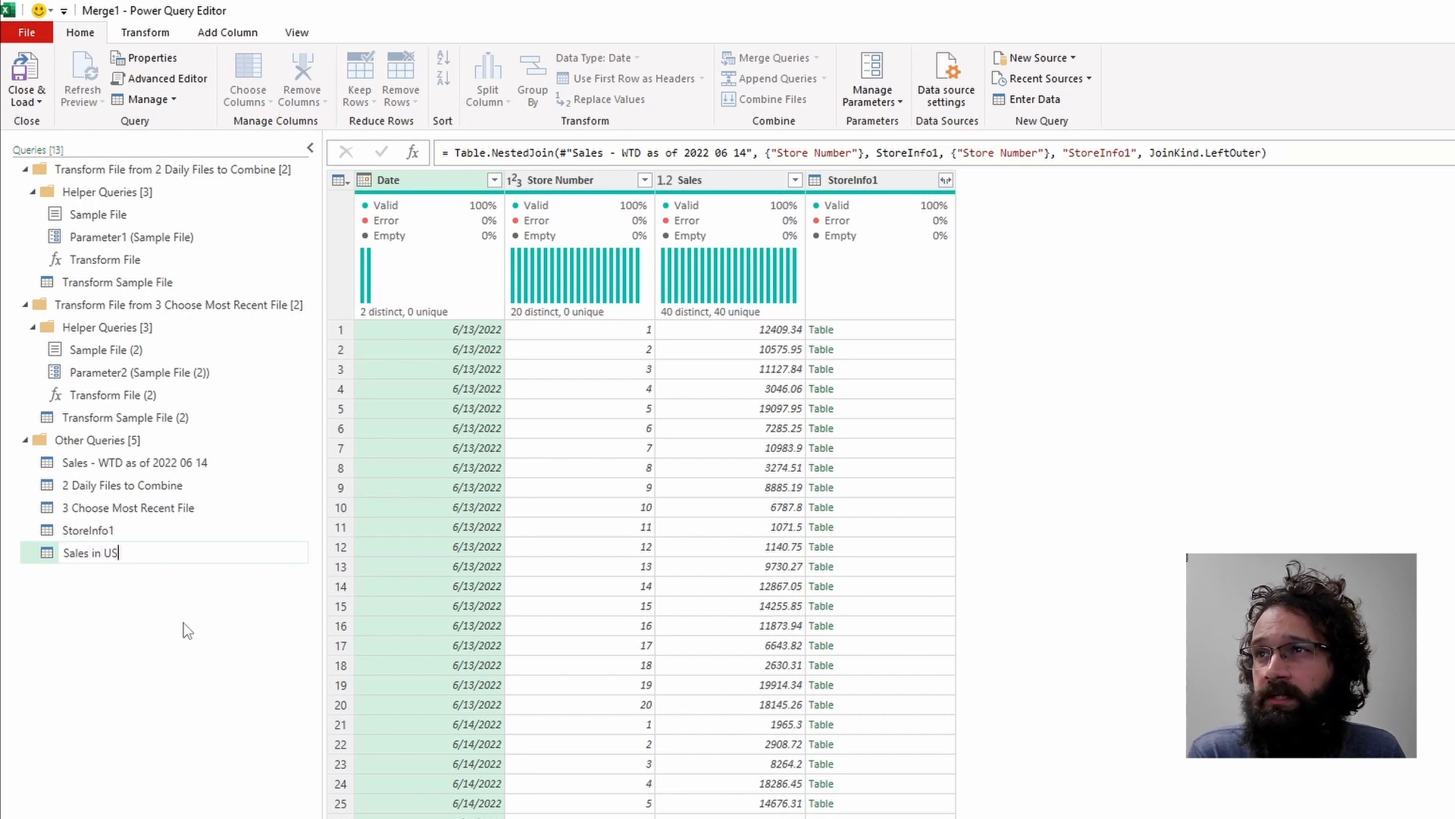
{"action": "type", "text": "D"}
{"action": "key", "text": "Return"}
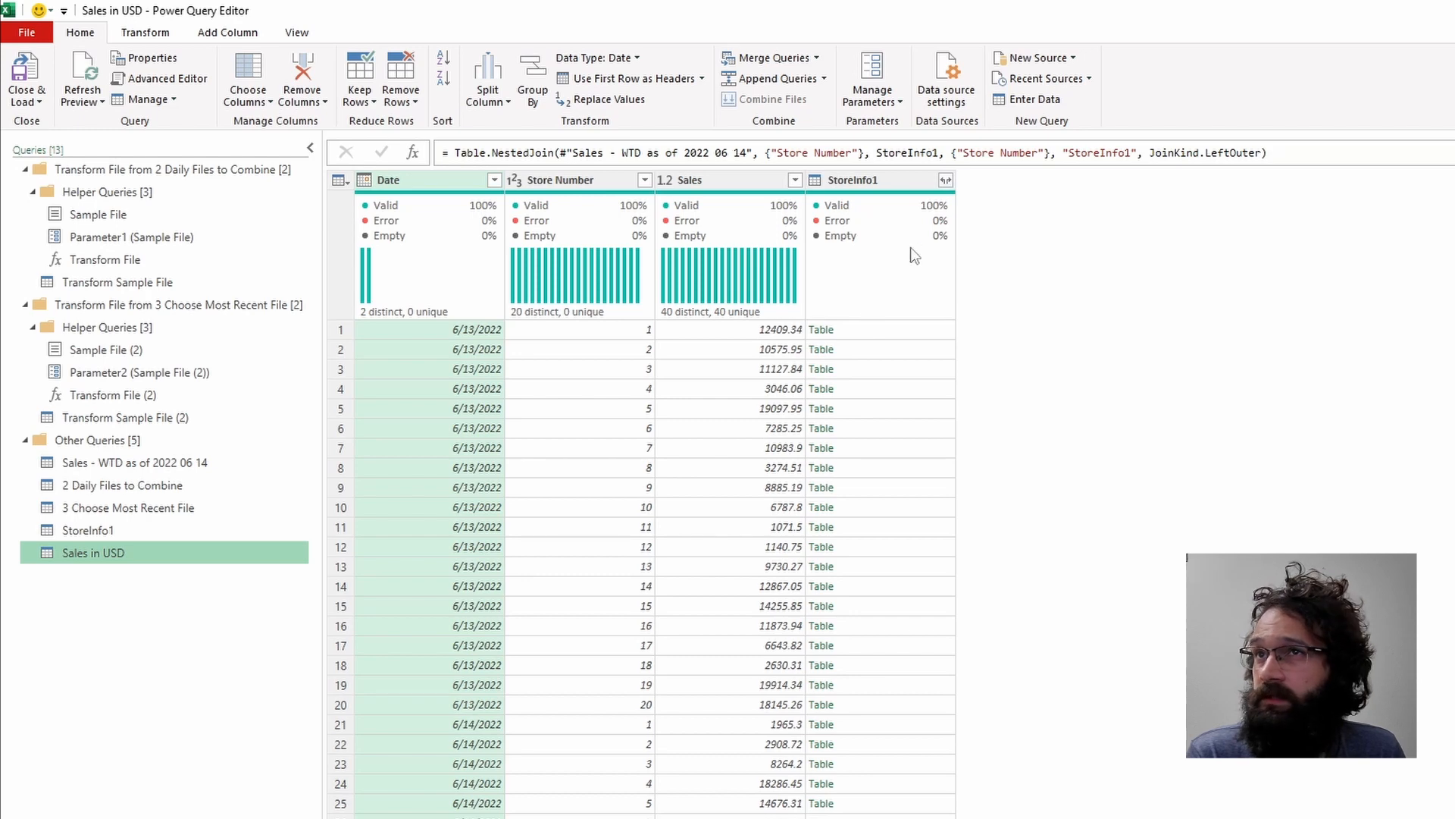
Step: Expand the StoreInfo1 column into Country, Store Type and Conversion Rate to USD, without the original column name as prefix
{"action": "left_click", "coordinate": [946, 181]}
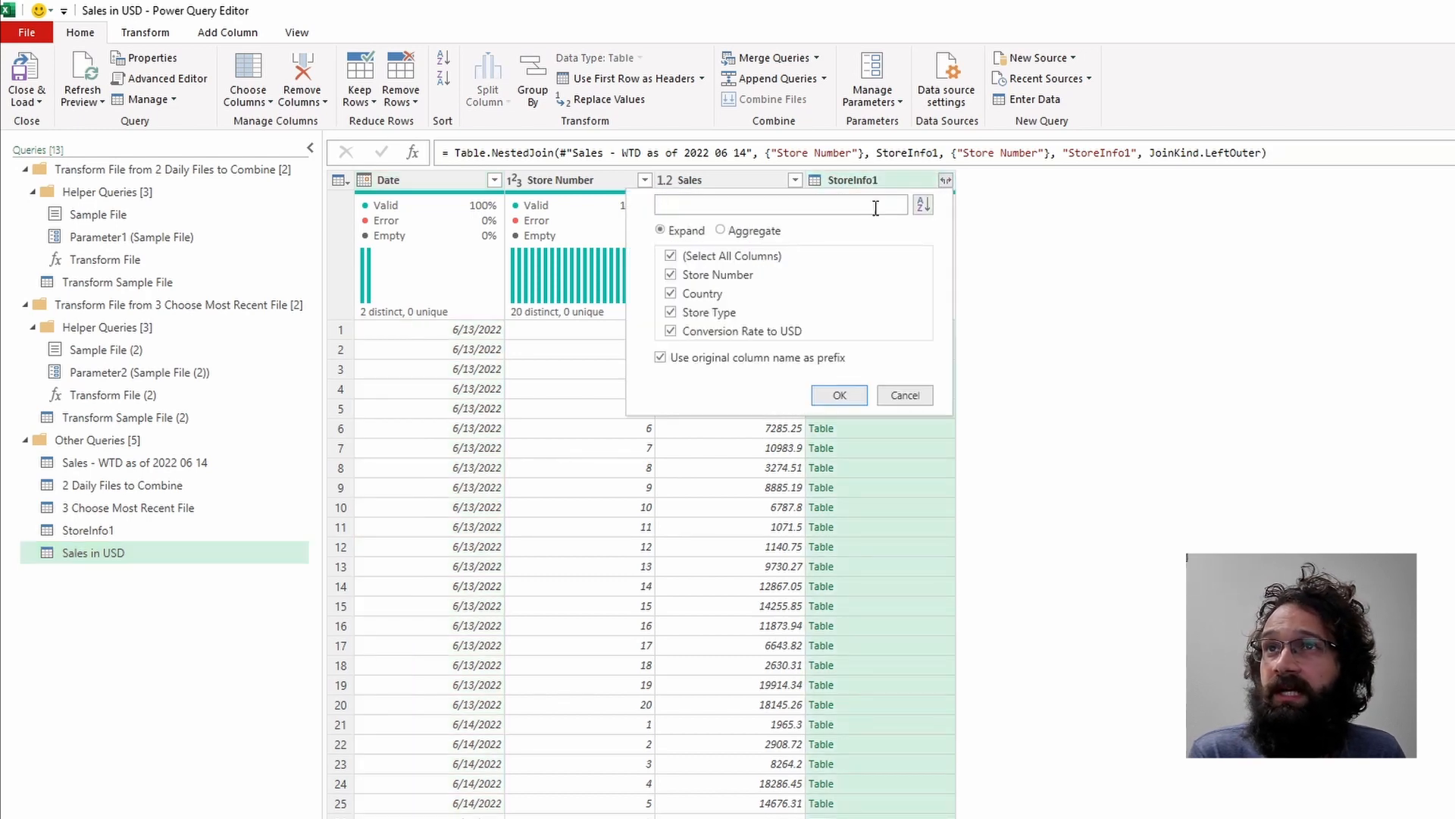
{"action": "left_click", "coordinate": [734, 360]}
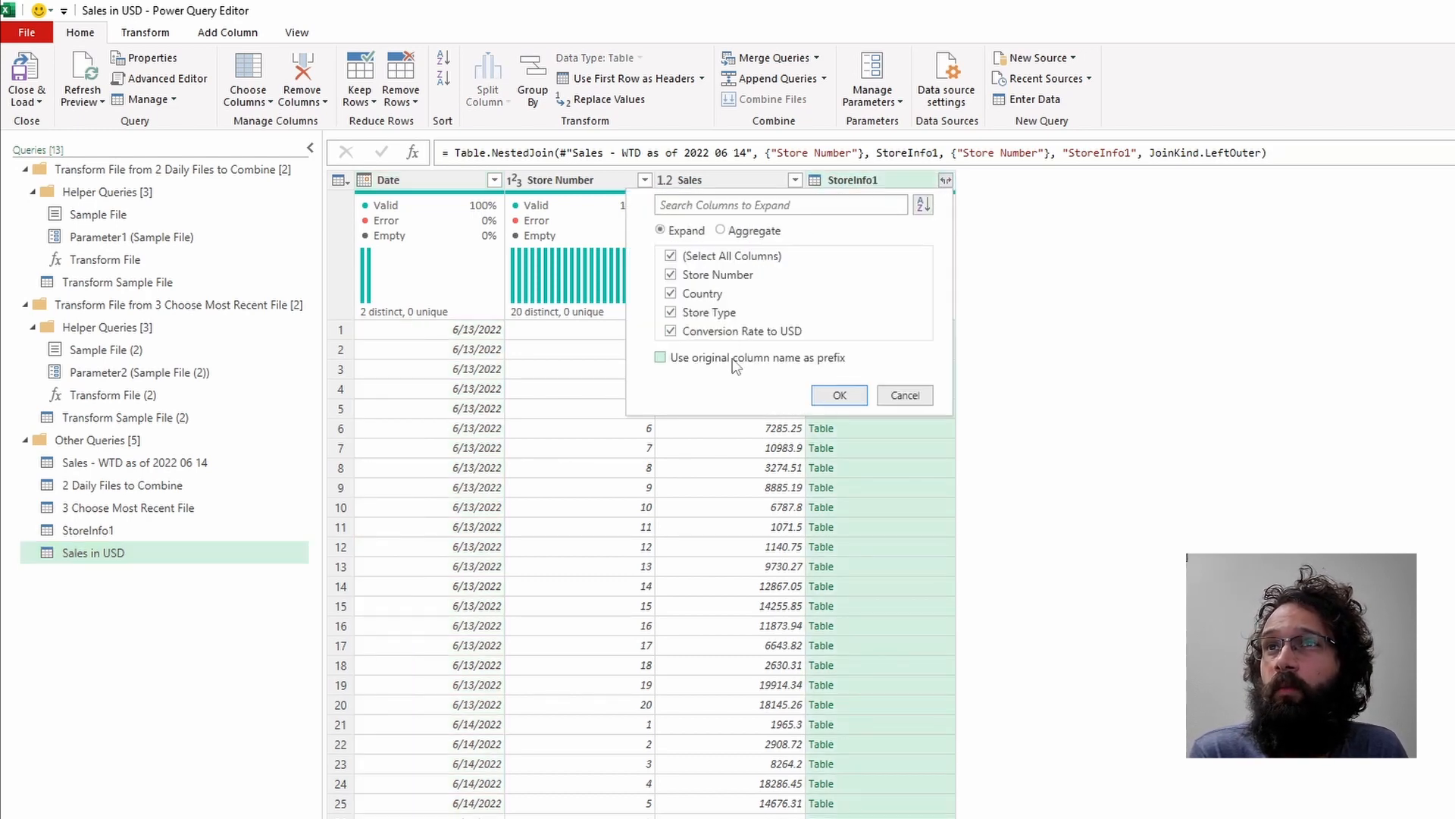
{"action": "left_click", "coordinate": [750, 256]}
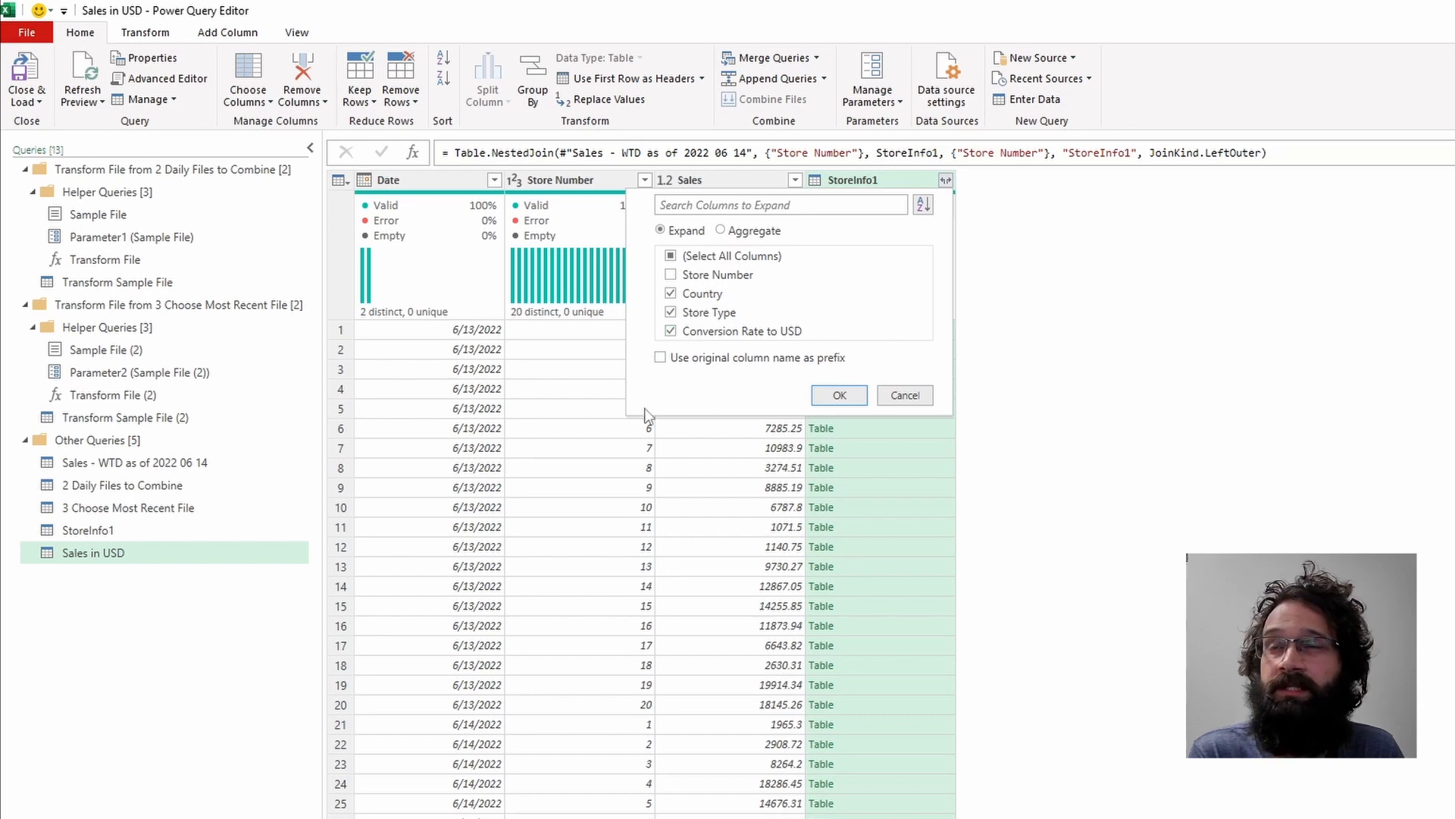
{"action": "left_click", "coordinate": [839, 395]}
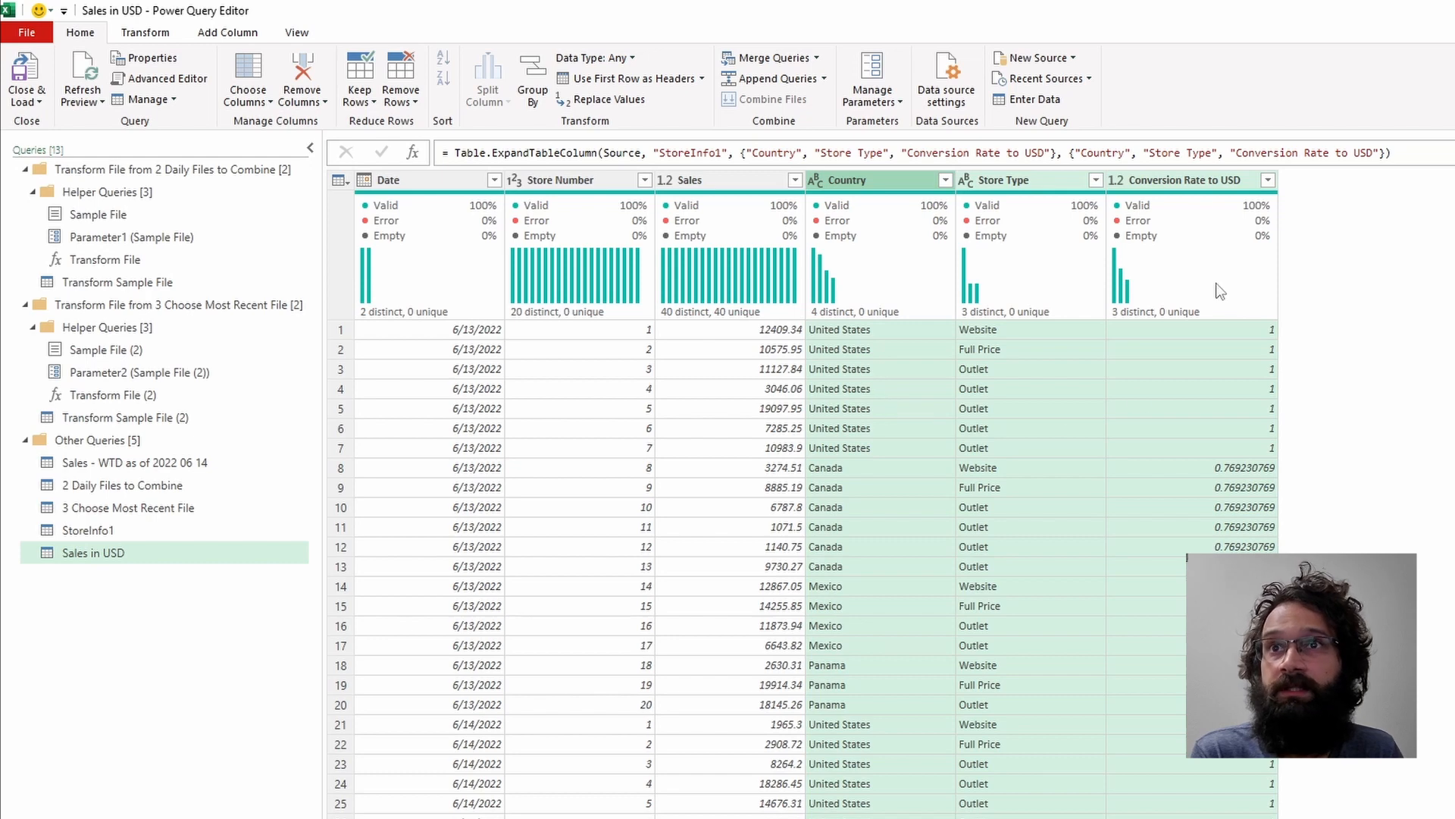
Step: Check the Conversion Rate to USD and Sales columns, and shrink the column statistics pane to give the data preview more room
{"action": "left_click", "coordinate": [875, 415]}
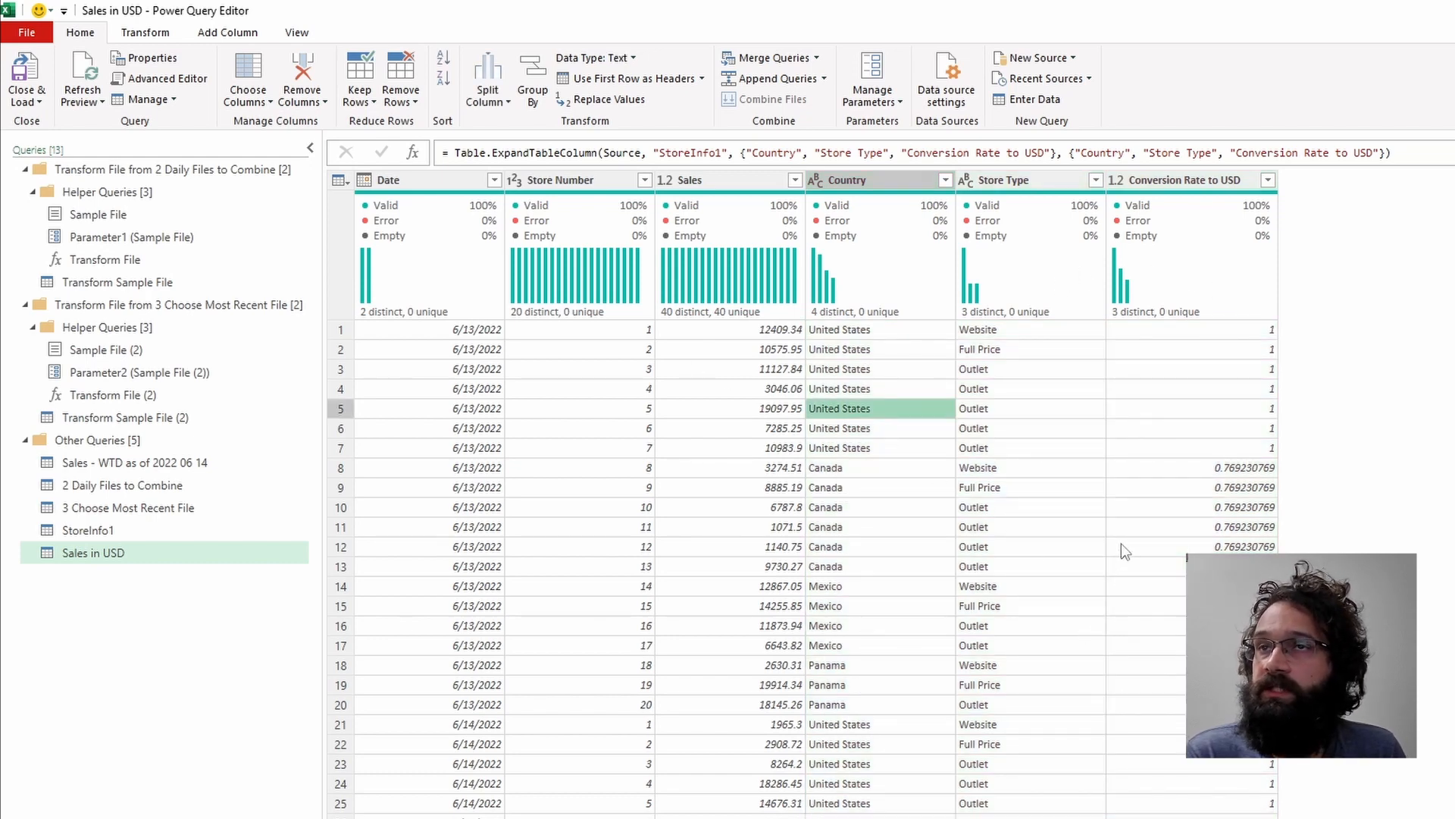
{"action": "left_click", "coordinate": [1141, 185]}
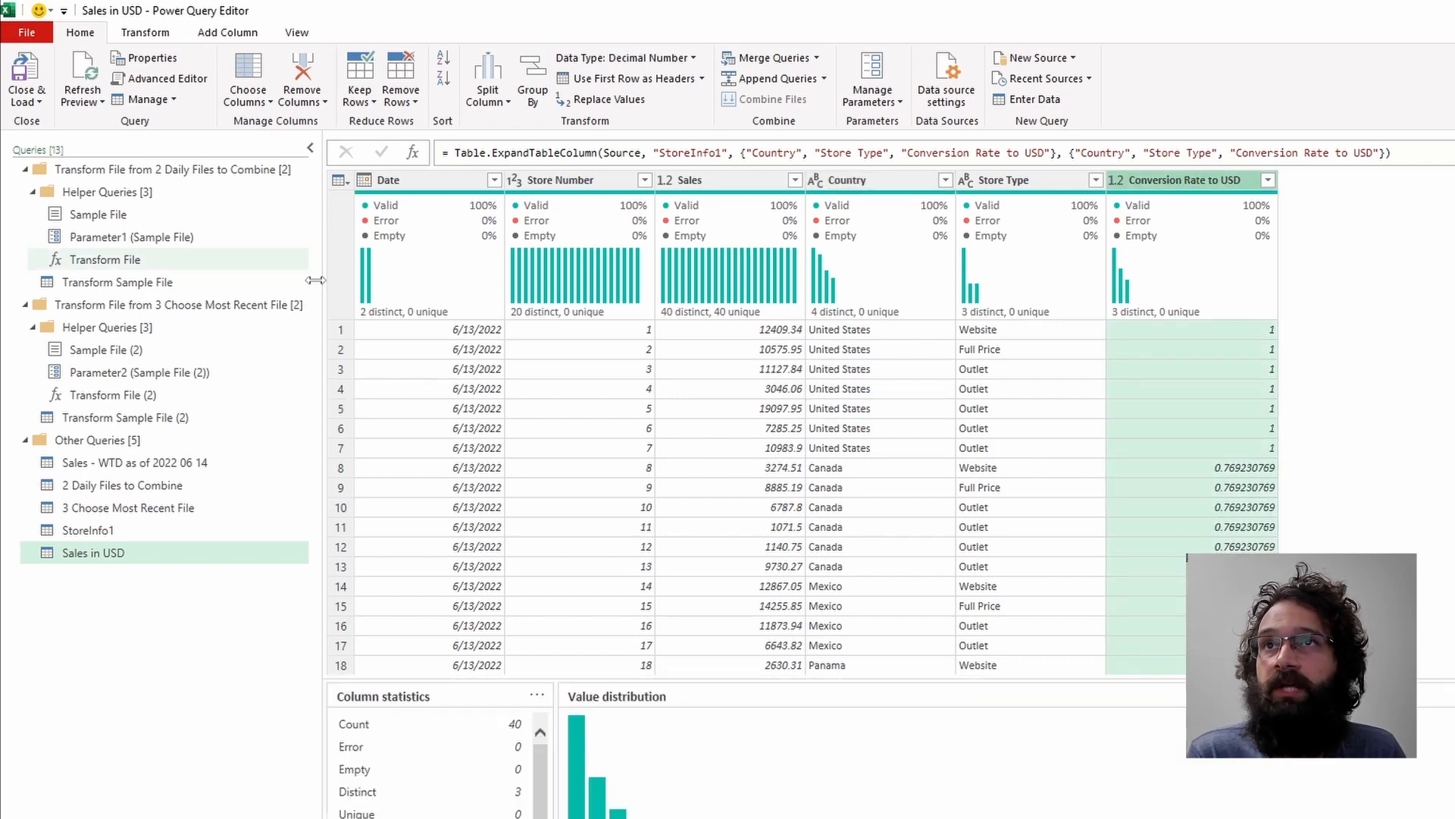
{"action": "left_click", "coordinate": [711, 184]}
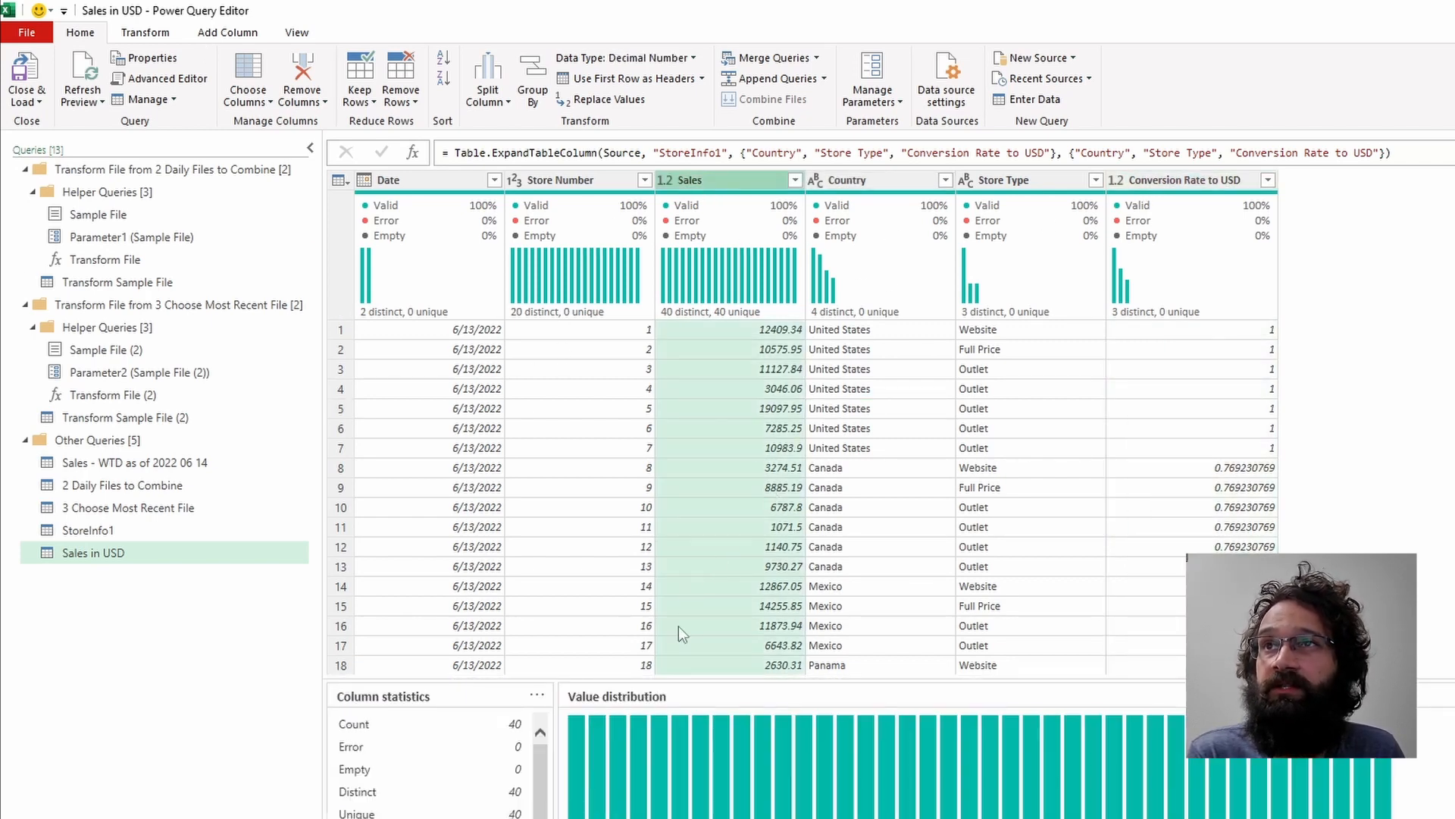
{"action": "left_click_drag", "start_coordinate": [666, 679], "coordinate": [667, 773]}
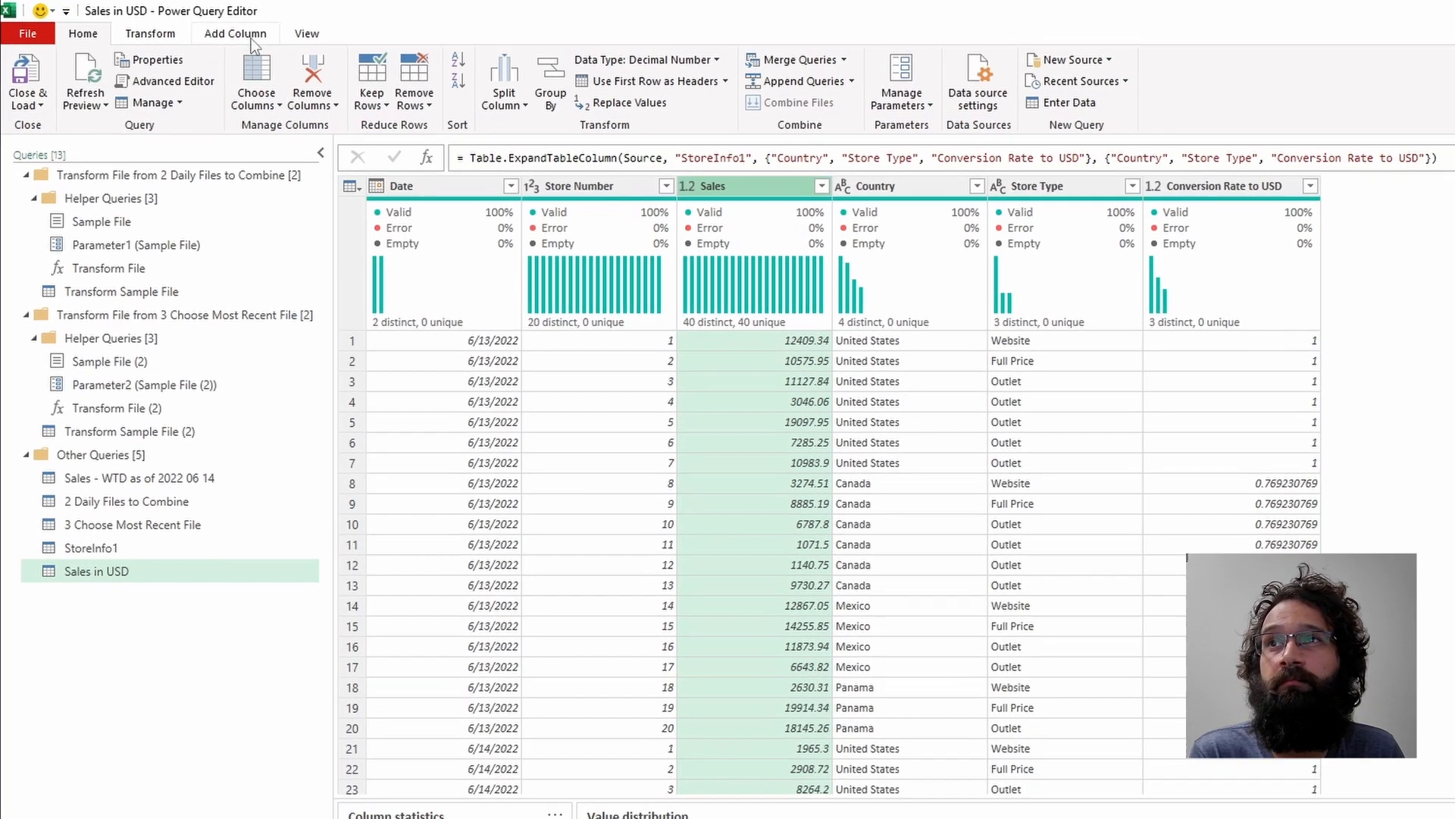
Step: Add a custom column named Sales USD with the formula [Sales]/[Conversion Rate to USD]
{"action": "left_click", "coordinate": [227, 32]}
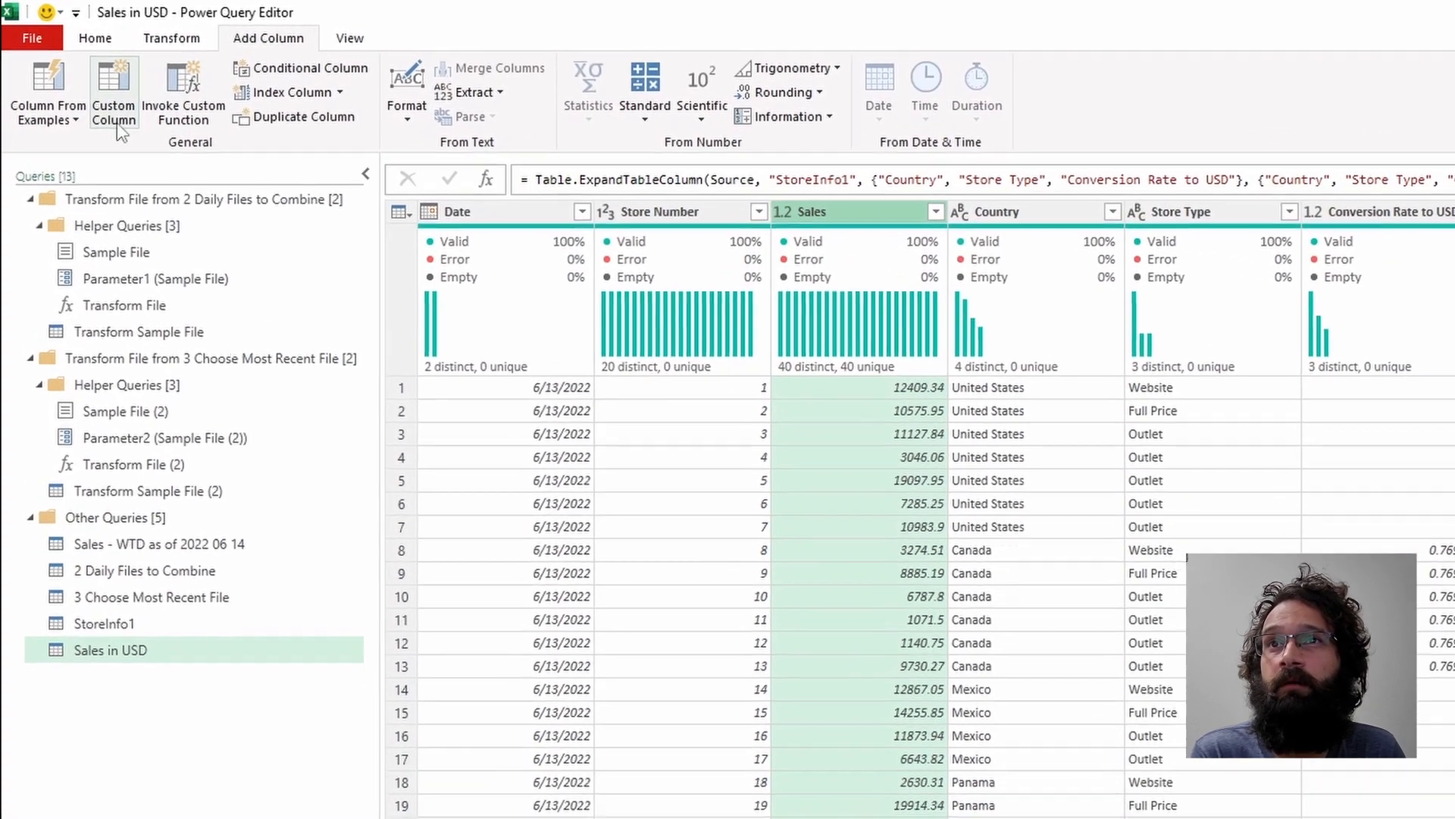
{"action": "left_click", "coordinate": [117, 124]}
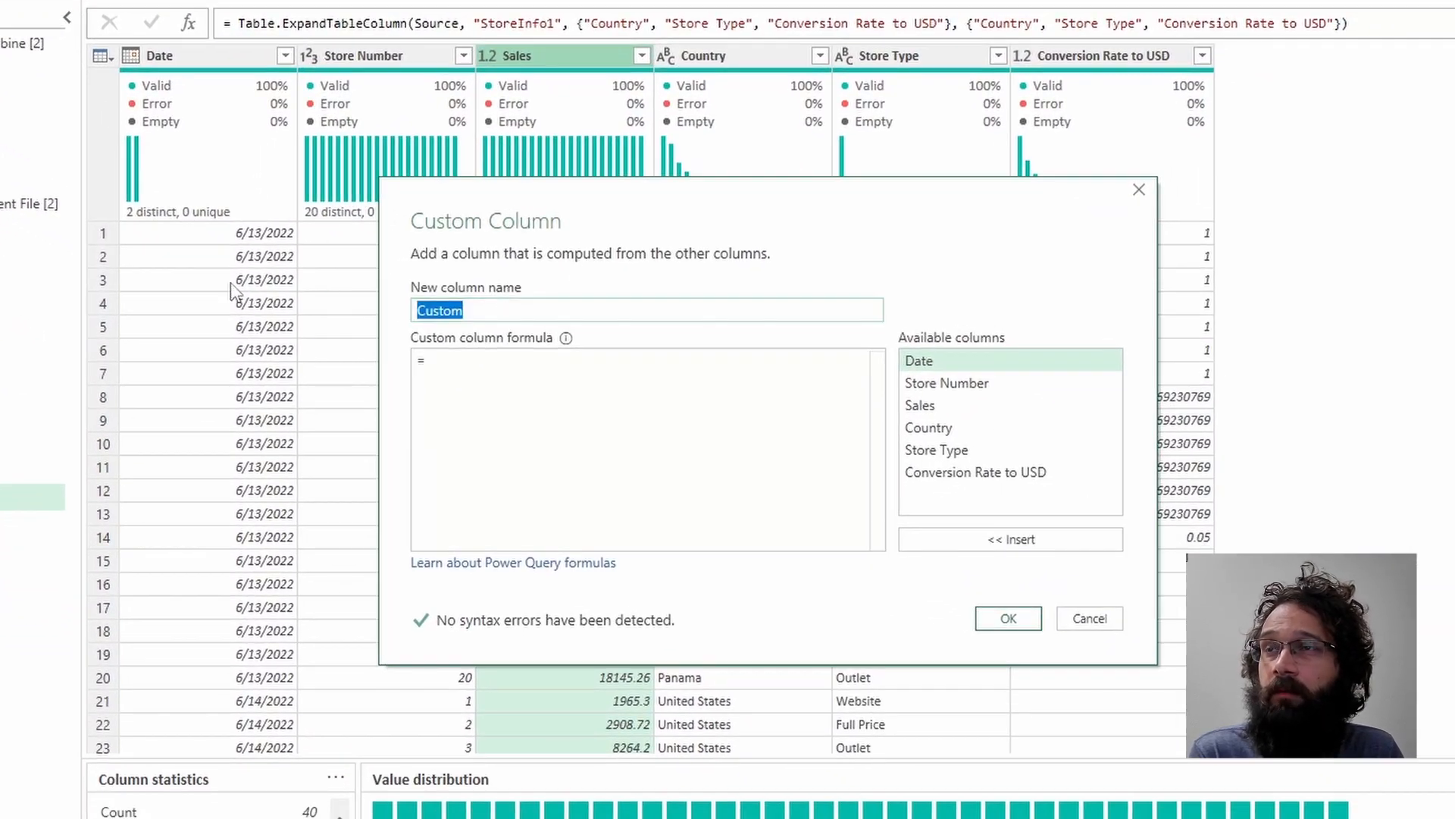
{"action": "type", "text": "Sales USD"}
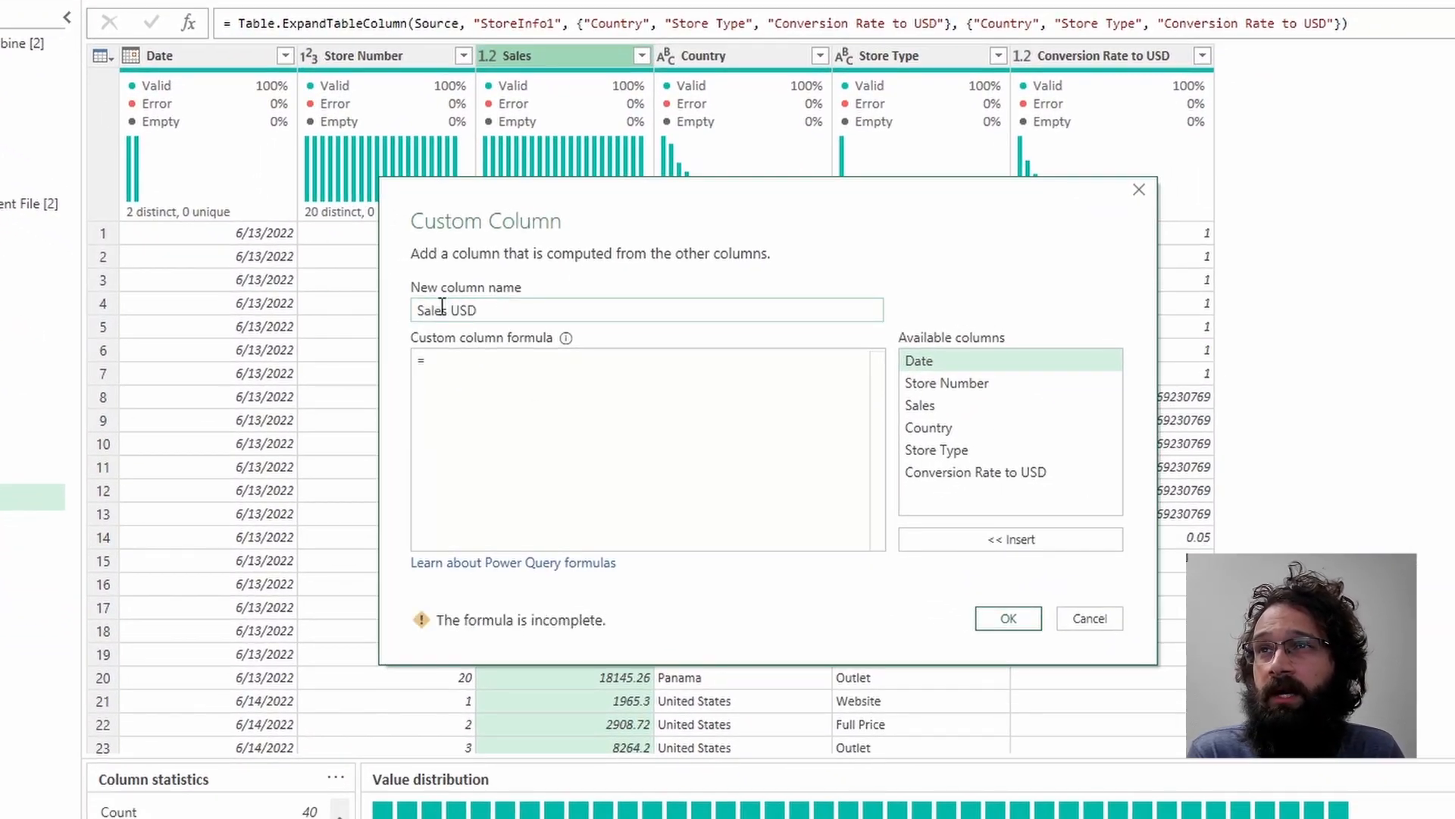
{"action": "left_click", "coordinate": [585, 409]}
{"action": "left_click", "coordinate": [926, 406]}
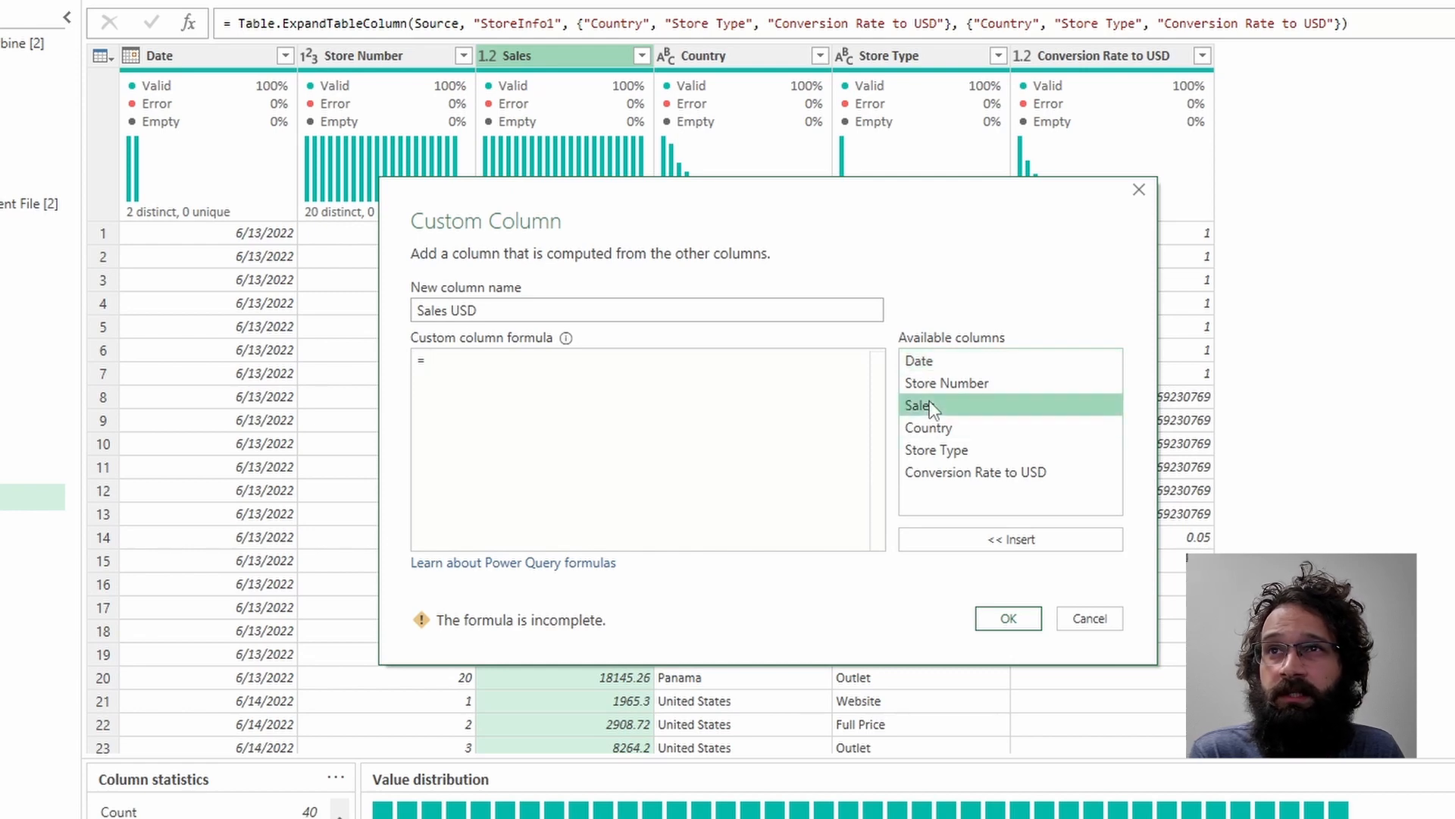
{"action": "left_click", "coordinate": [973, 548]}
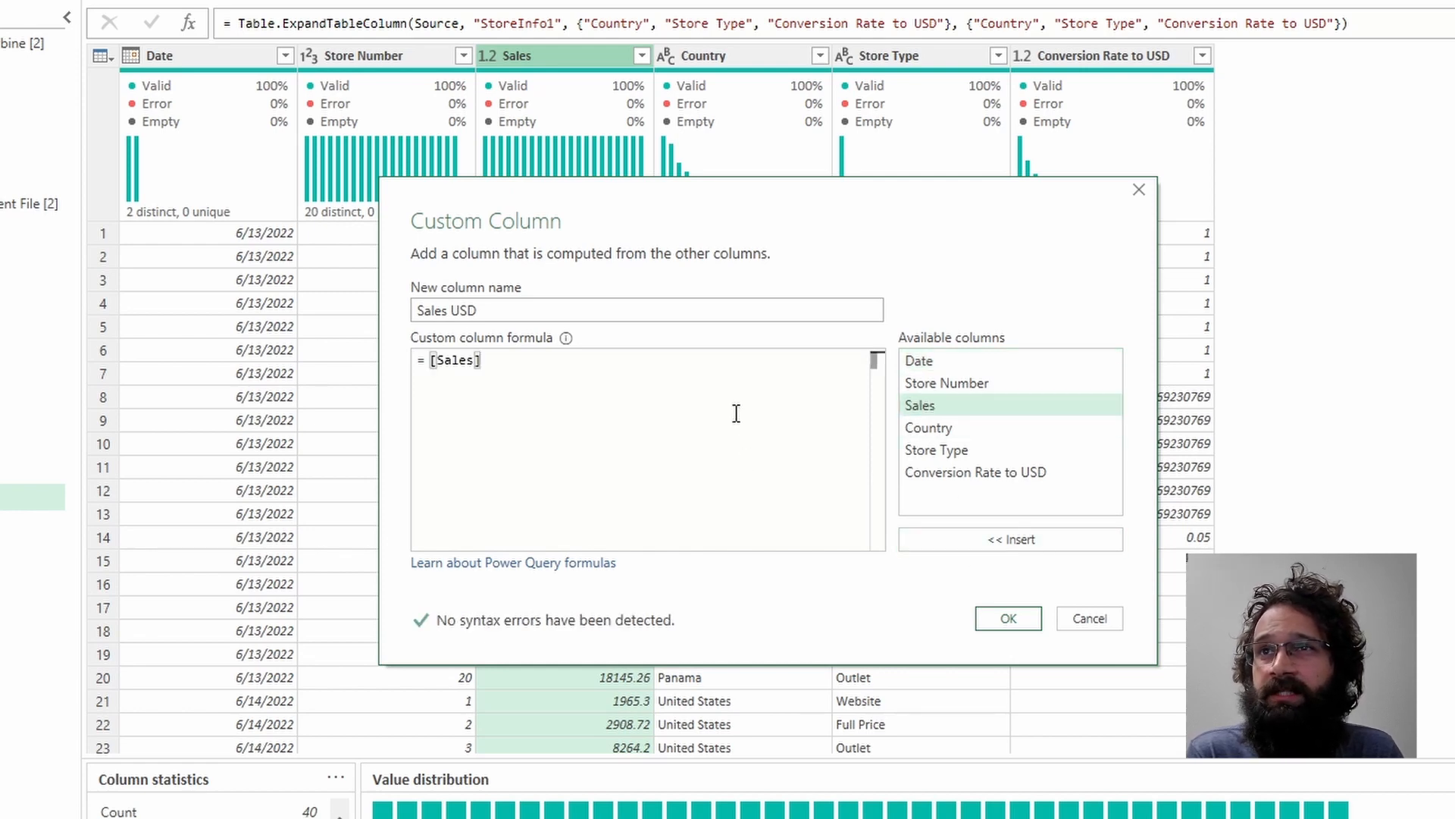
{"action": "type", "text": "/"}
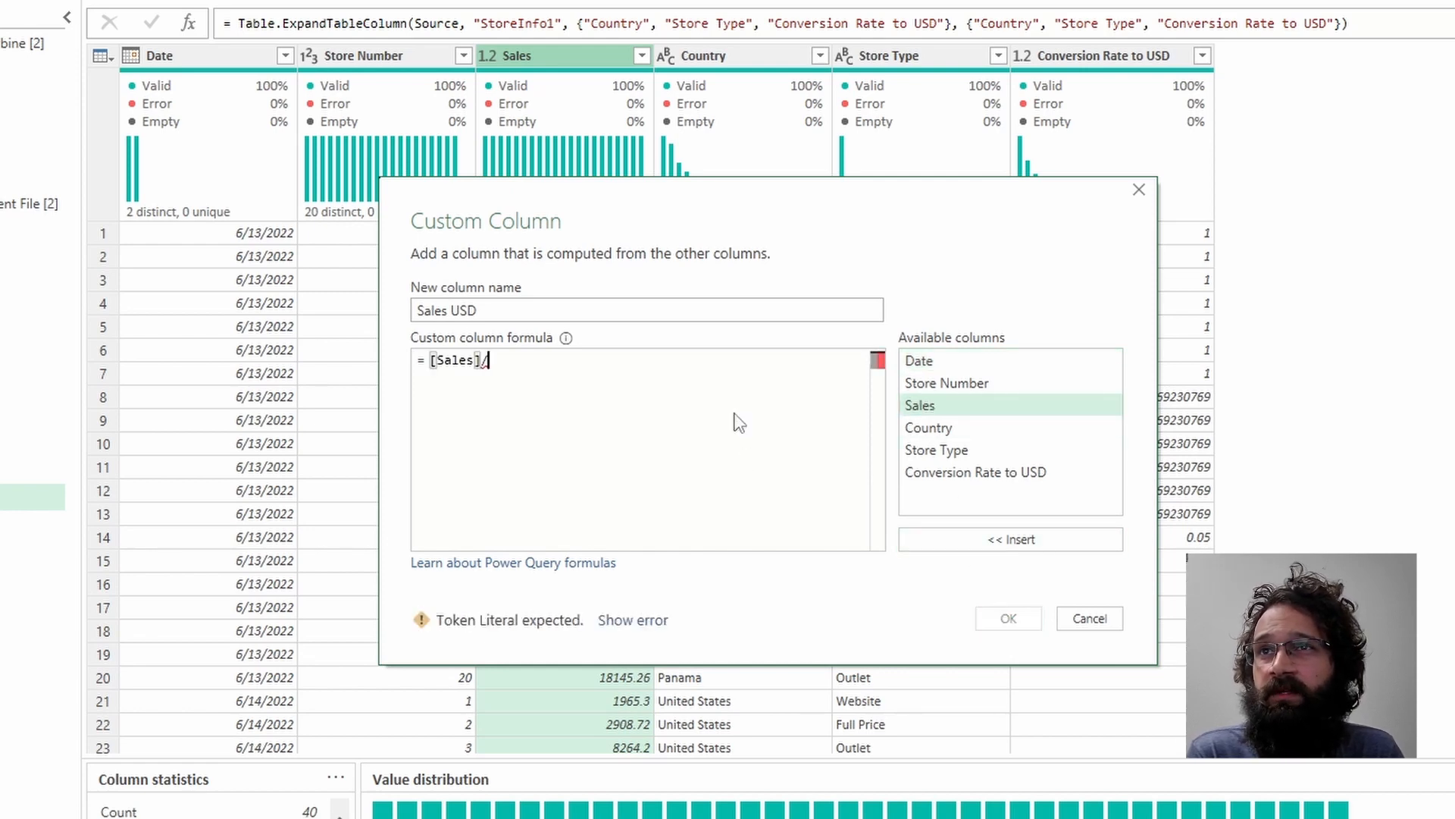
{"action": "left_click", "coordinate": [1029, 479]}
{"action": "left_click", "coordinate": [1001, 539]}
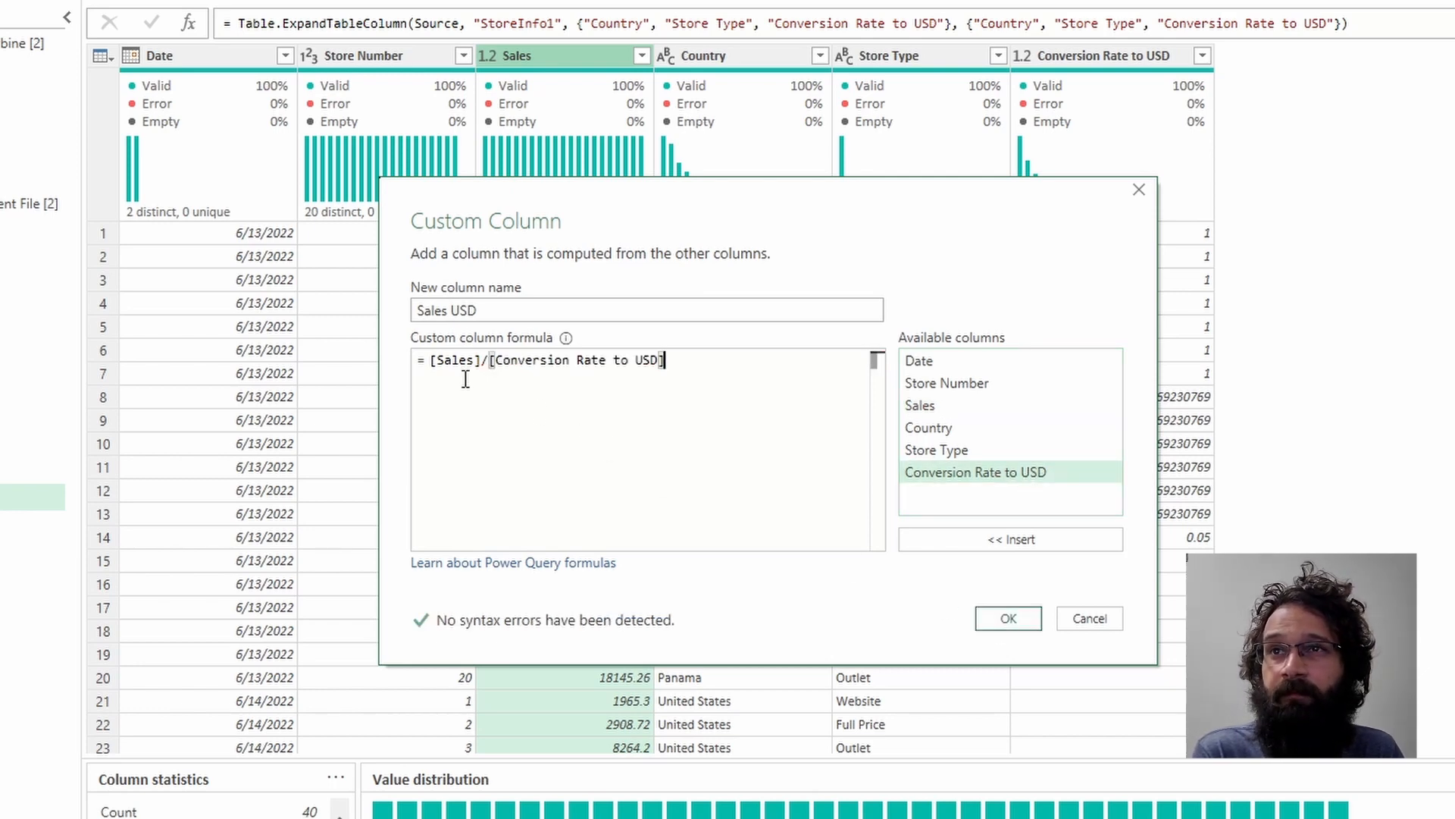
{"action": "left_click", "coordinate": [1036, 617]}
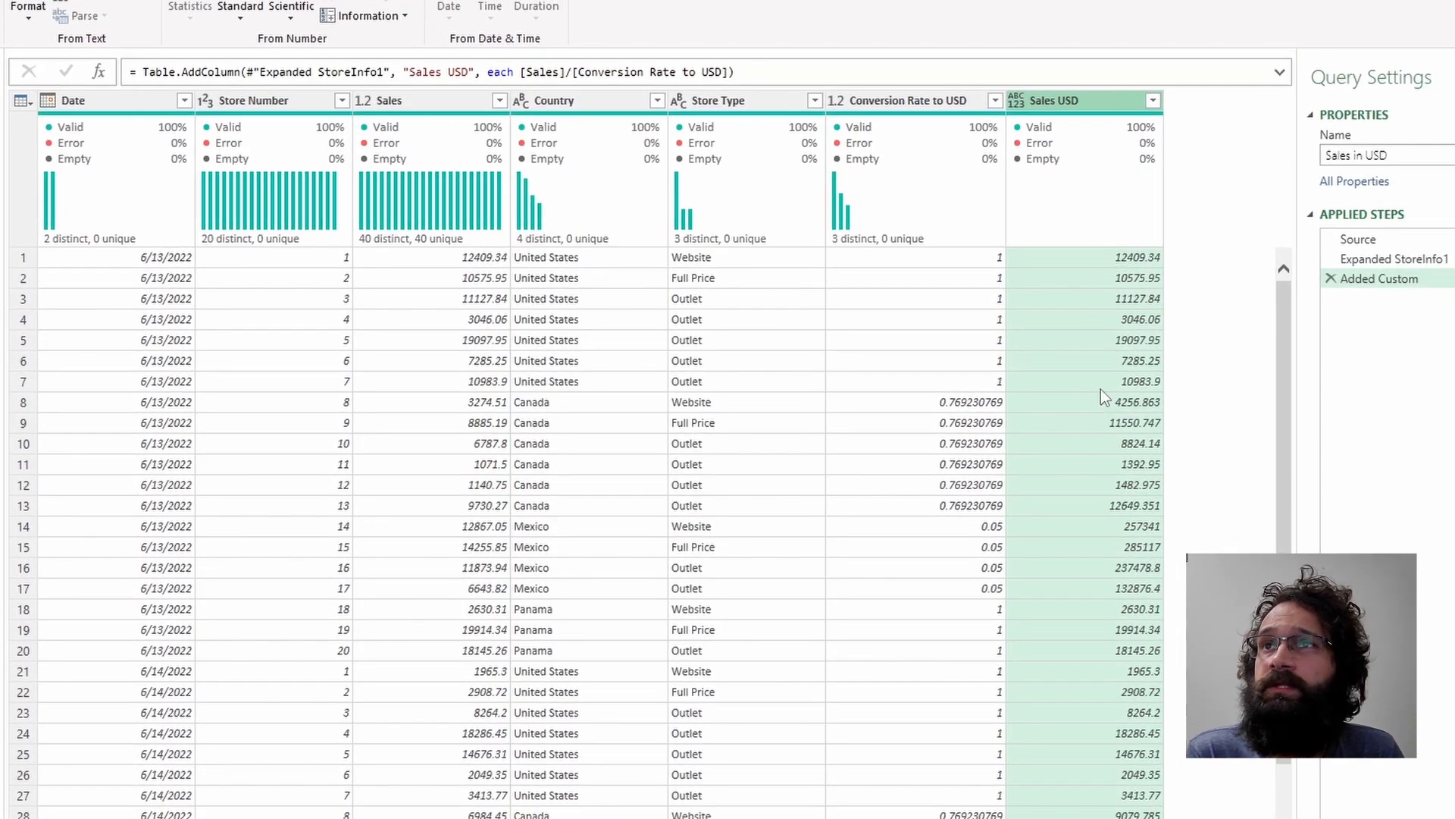
Step: Compare the Sales USD values with the original Sales values for United States, Canada and Mexico stores
{"action": "left_click", "coordinate": [1115, 261]}
{"action": "left_click", "coordinate": [493, 260]}
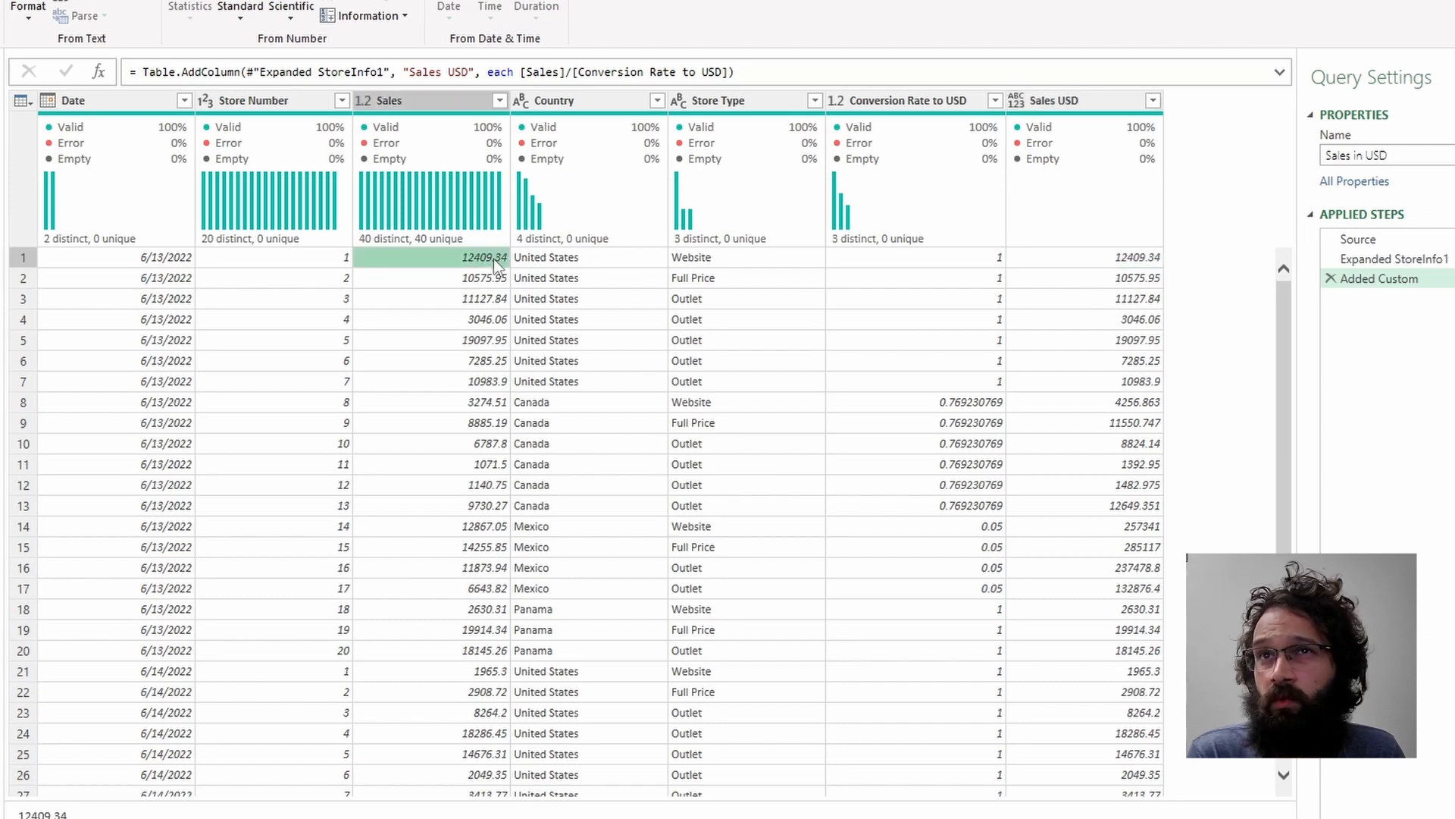
{"action": "left_click", "coordinate": [1061, 404]}
{"action": "left_click", "coordinate": [459, 403]}
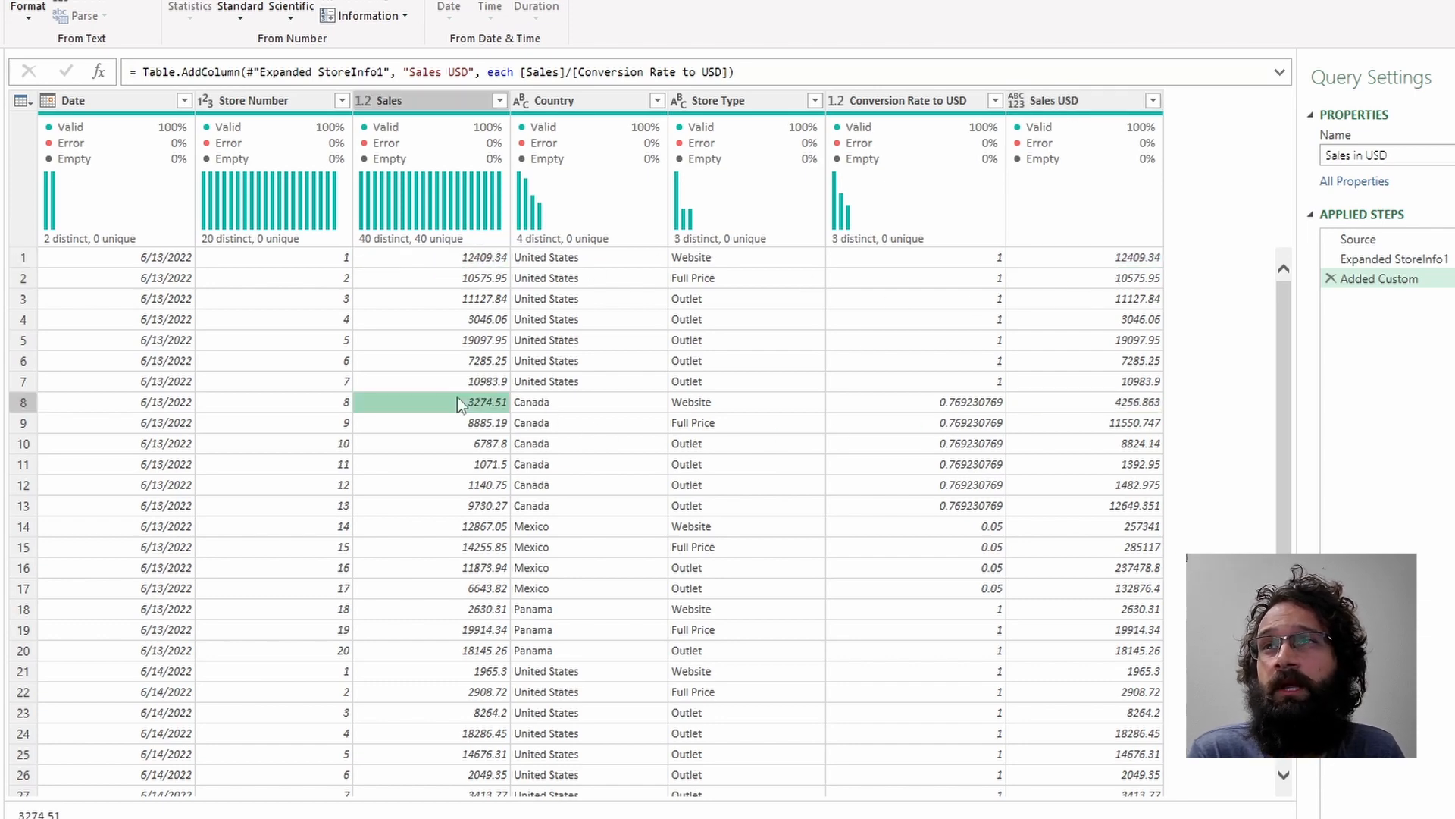
{"action": "left_click", "coordinate": [1082, 425]}
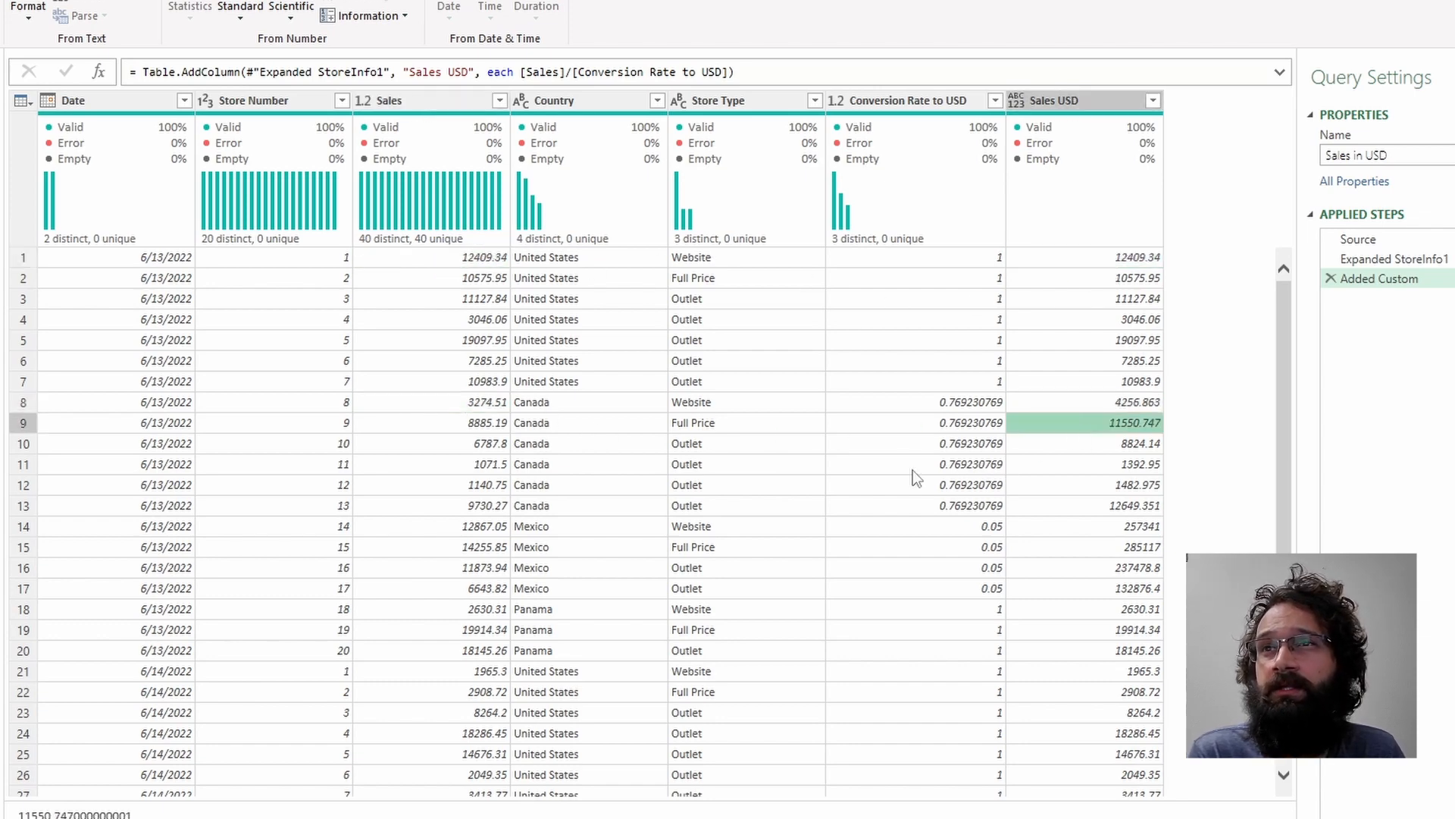
{"action": "left_click", "coordinate": [484, 424]}
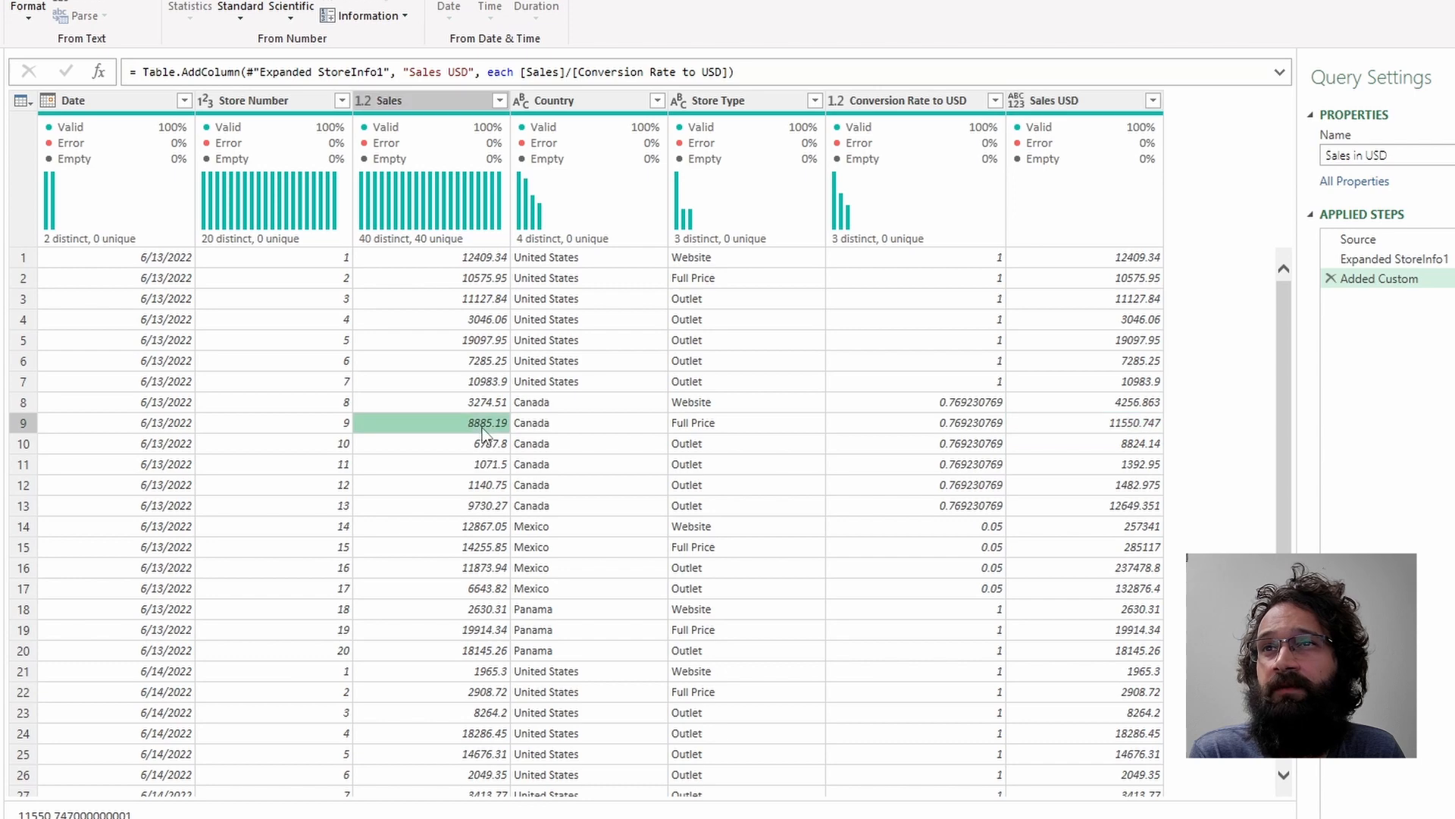
{"action": "left_click", "coordinate": [1099, 529]}
{"action": "left_click", "coordinate": [493, 530]}
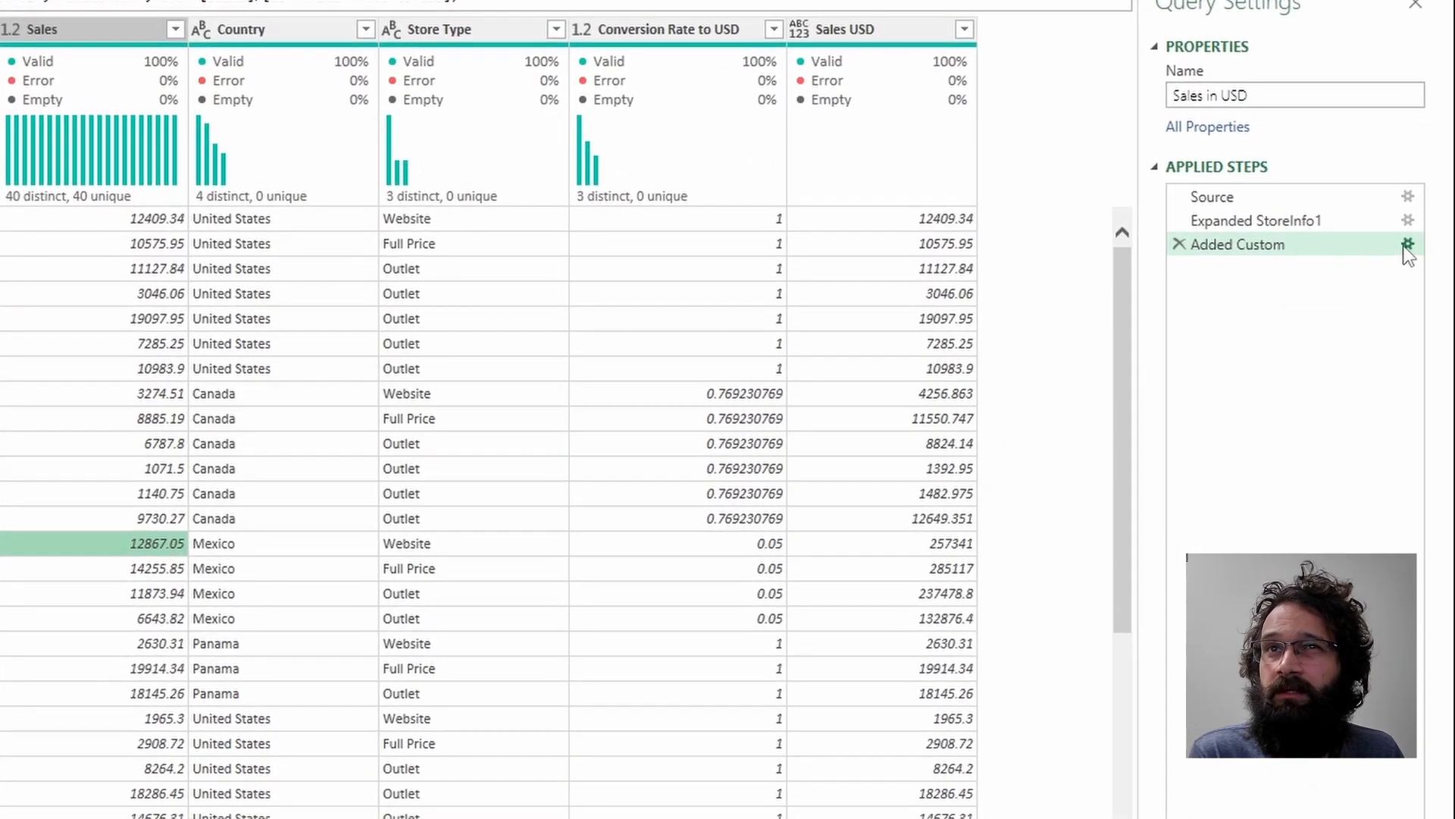
Step: Edit the Sales USD custom column formula to multiply instead of divide: [Sales]*[Conversion Rate to USD]
{"action": "left_click", "coordinate": [1449, 260]}
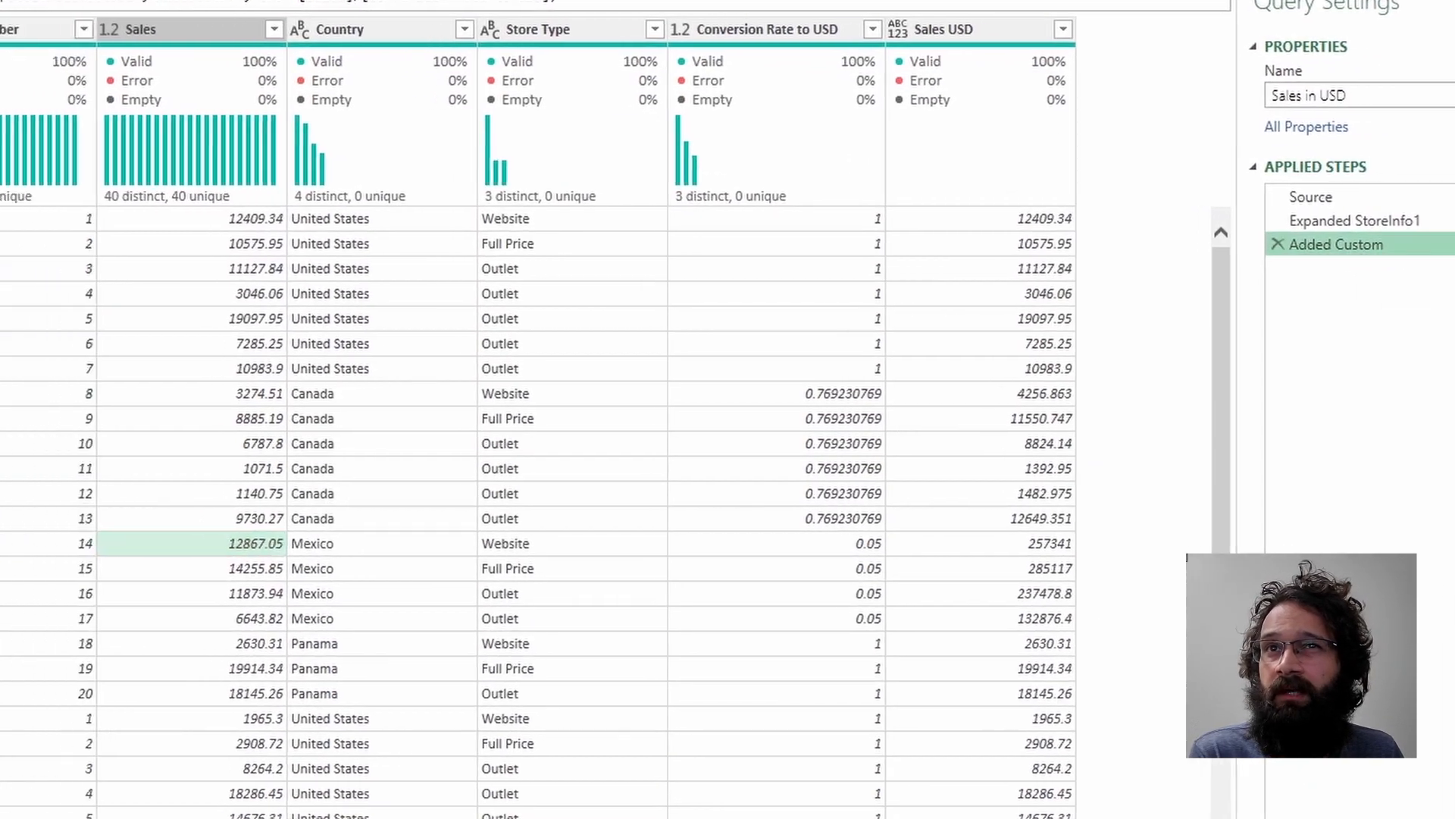
{"action": "left_click", "coordinate": [294, 359]}
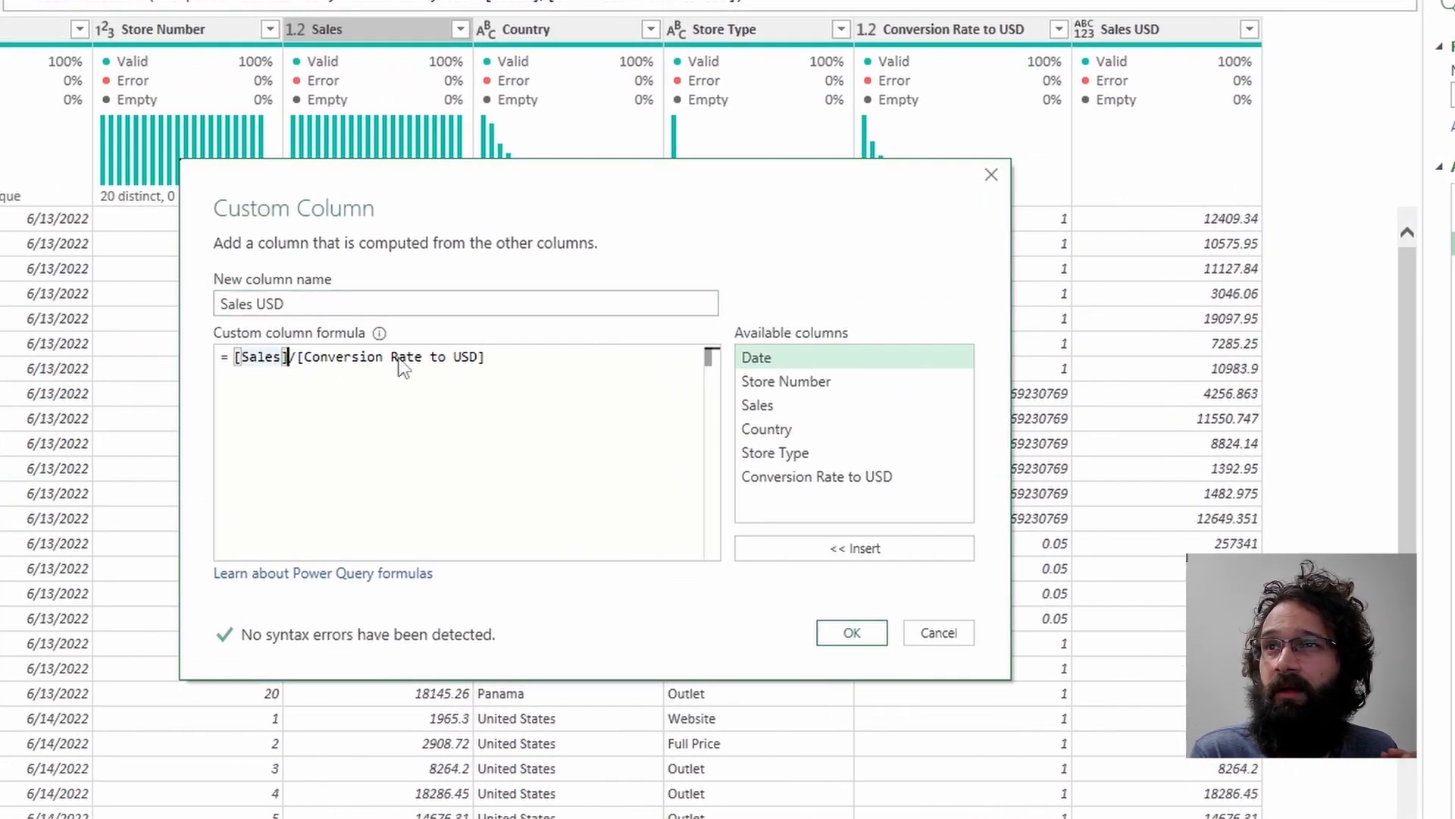
{"action": "key", "text": "BackSpace"}
{"action": "type", "text": "*"}
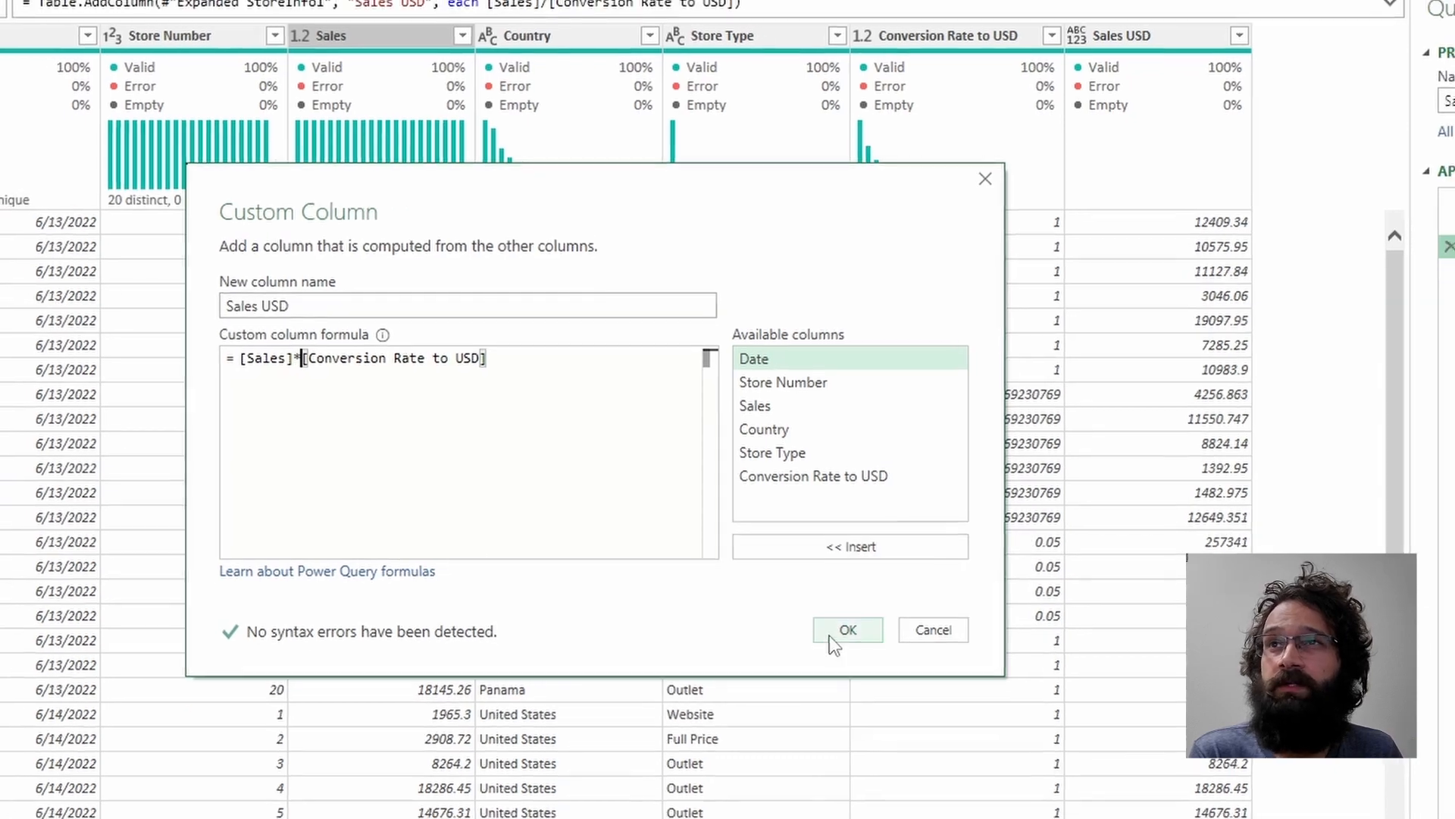
{"action": "left_click", "coordinate": [852, 632]}
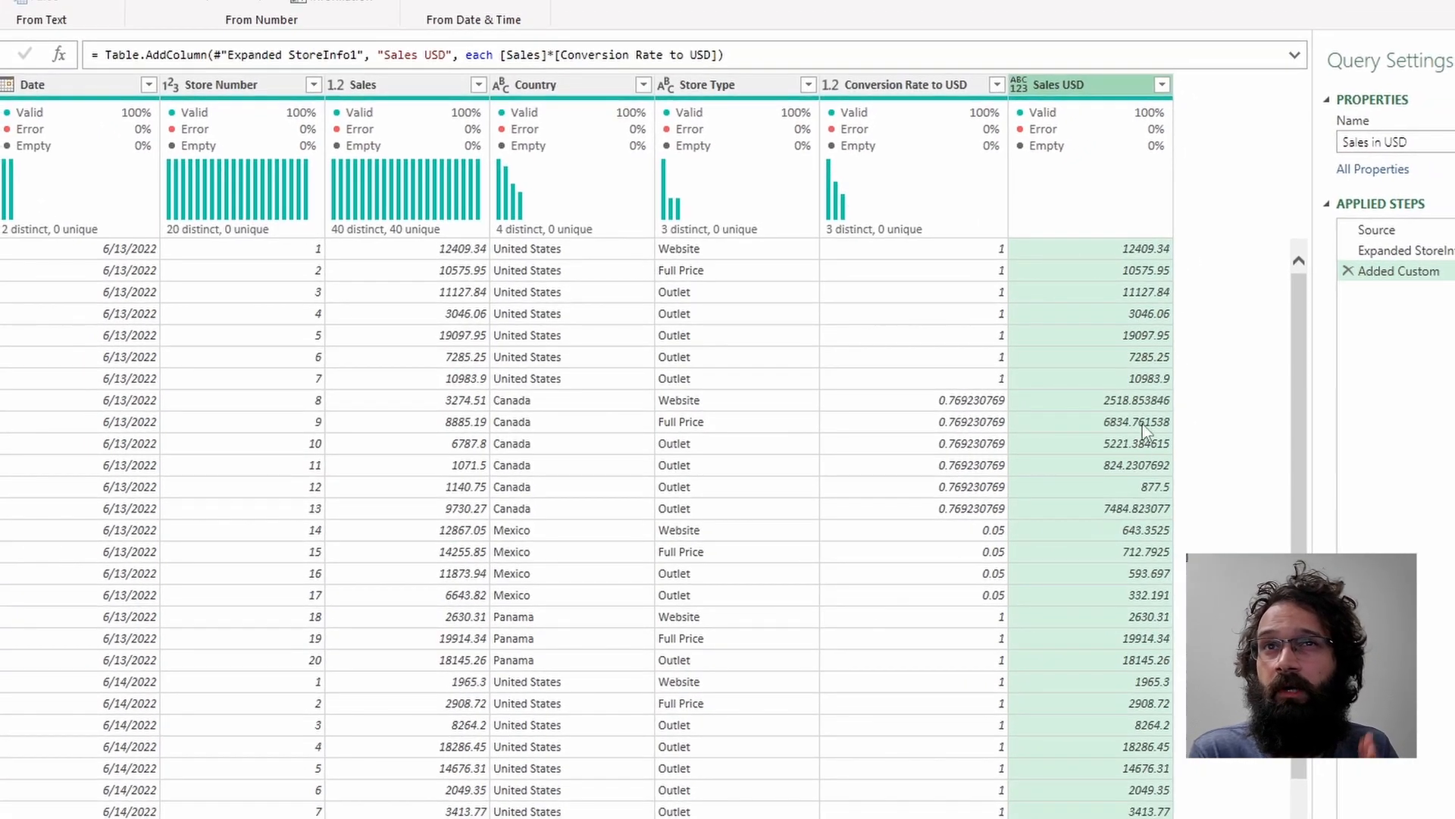
Step: Check the multiplied Sales USD values against the original Sales values for the Canada and Mexico stores
{"action": "left_click", "coordinate": [1127, 399]}
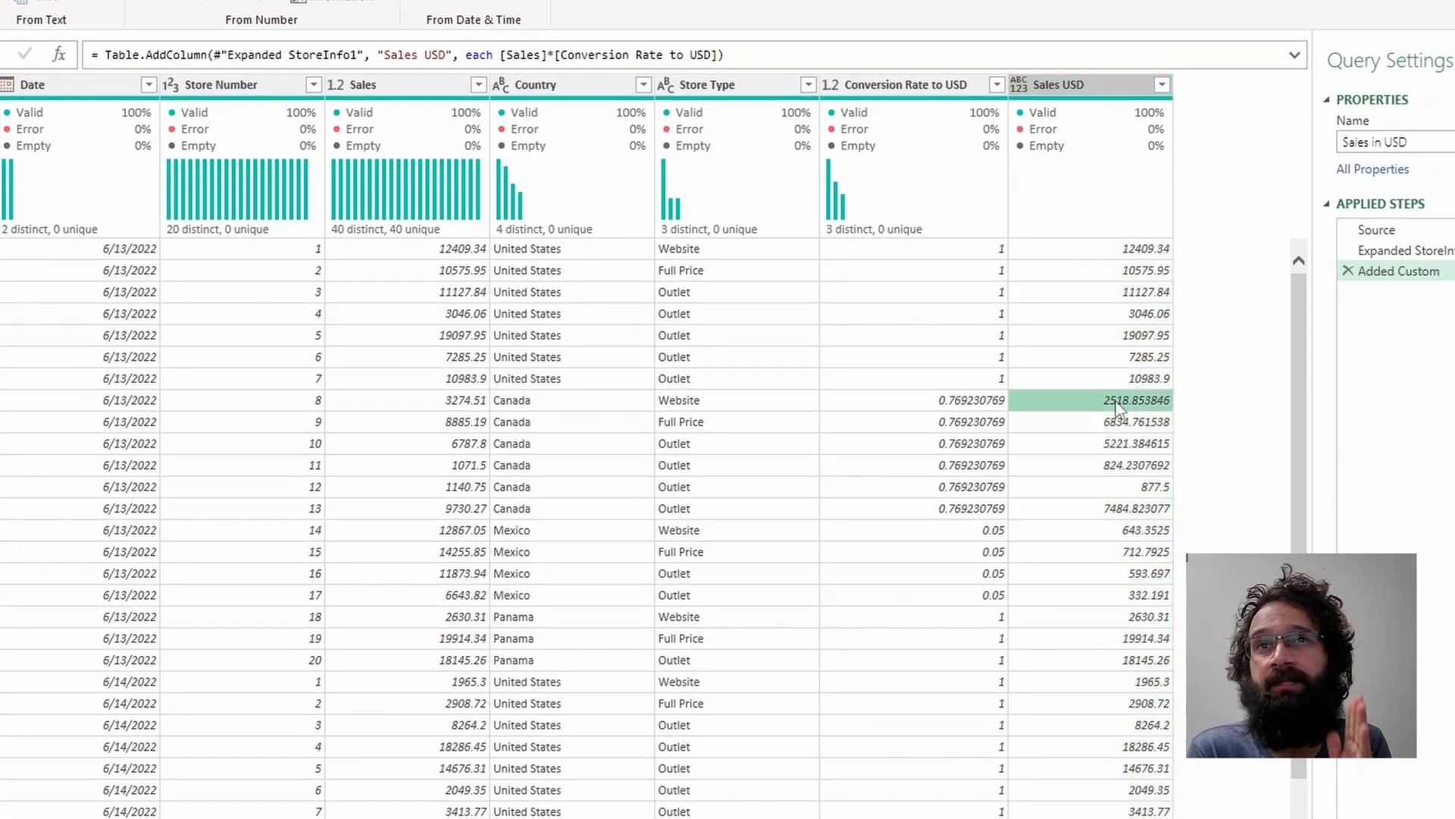
{"action": "left_click", "coordinate": [438, 405]}
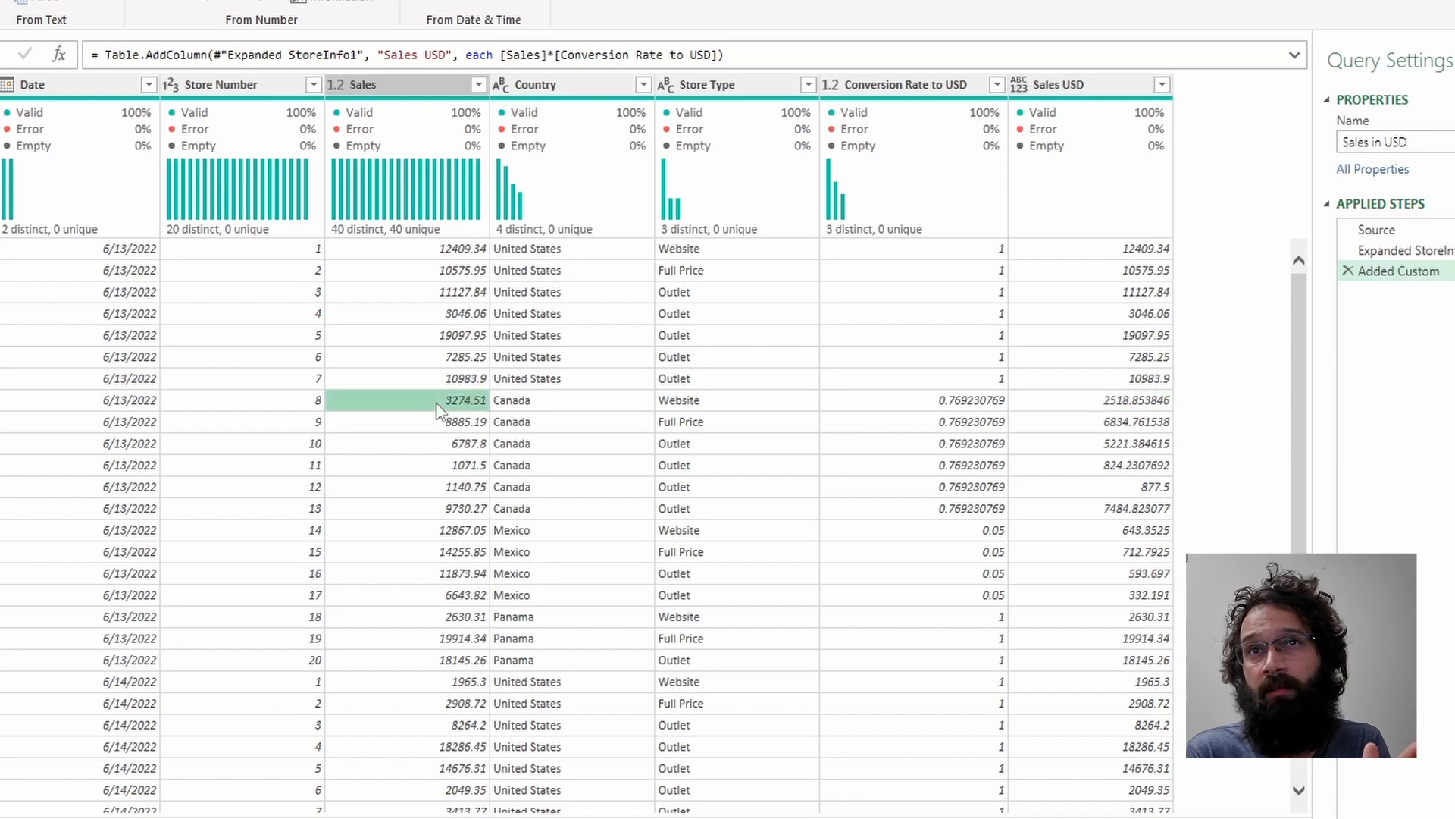
{"action": "left_click", "coordinate": [1110, 535]}
{"action": "left_click", "coordinate": [484, 533]}
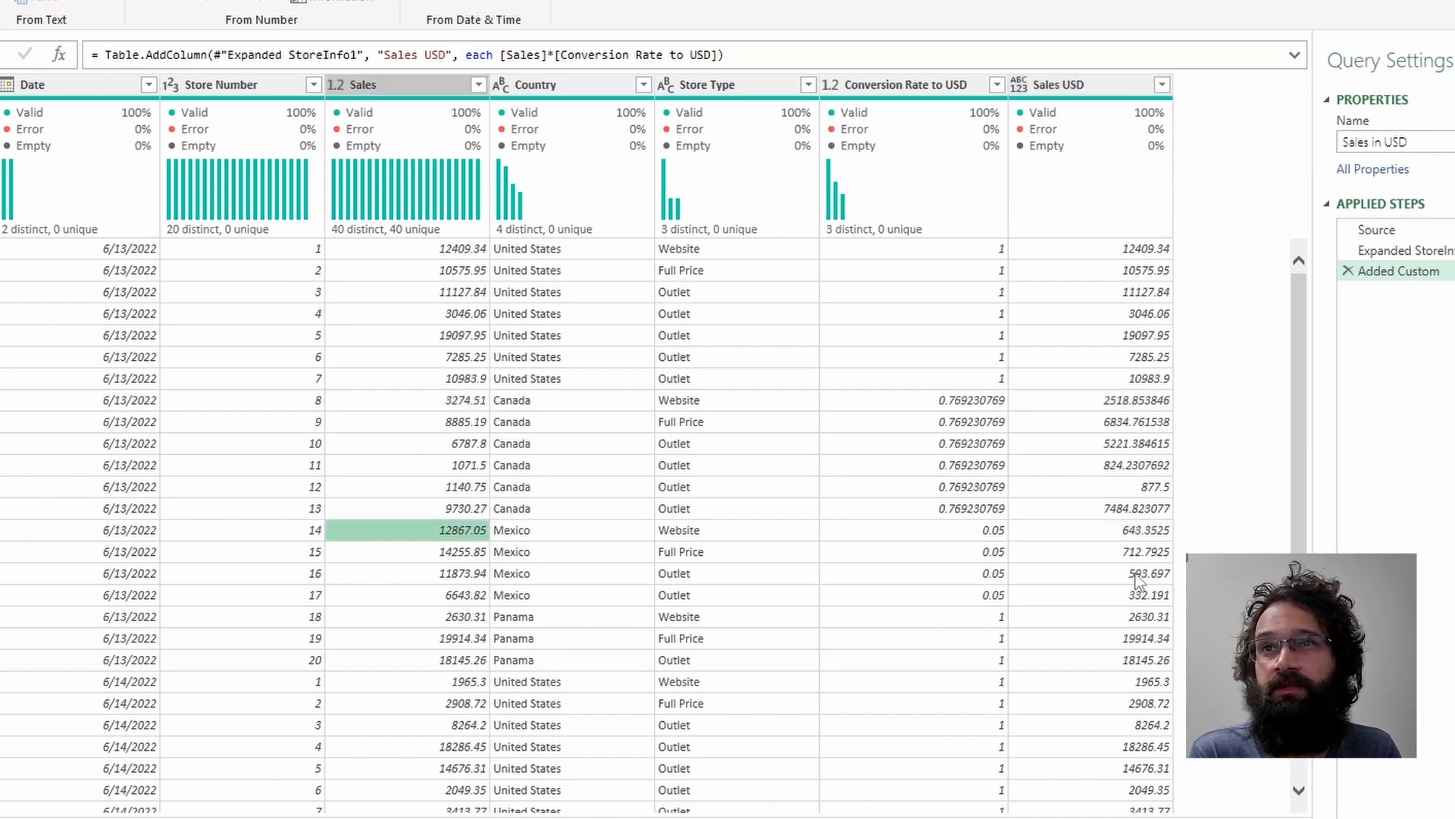
{"action": "left_click", "coordinate": [1114, 553]}
{"action": "left_click", "coordinate": [466, 556]}
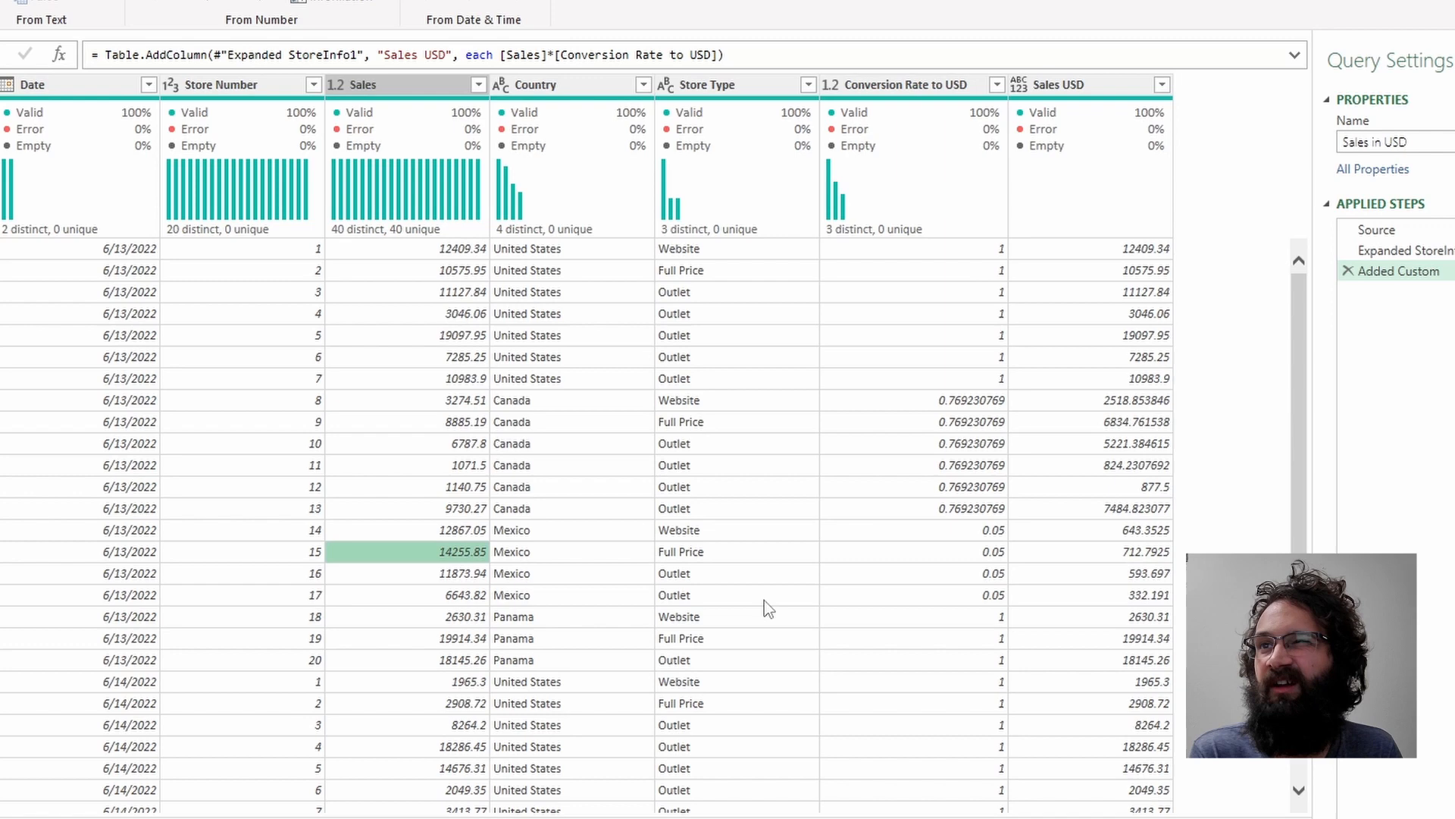
{"action": "left_click", "coordinate": [1106, 599]}
{"action": "left_click", "coordinate": [441, 597]}
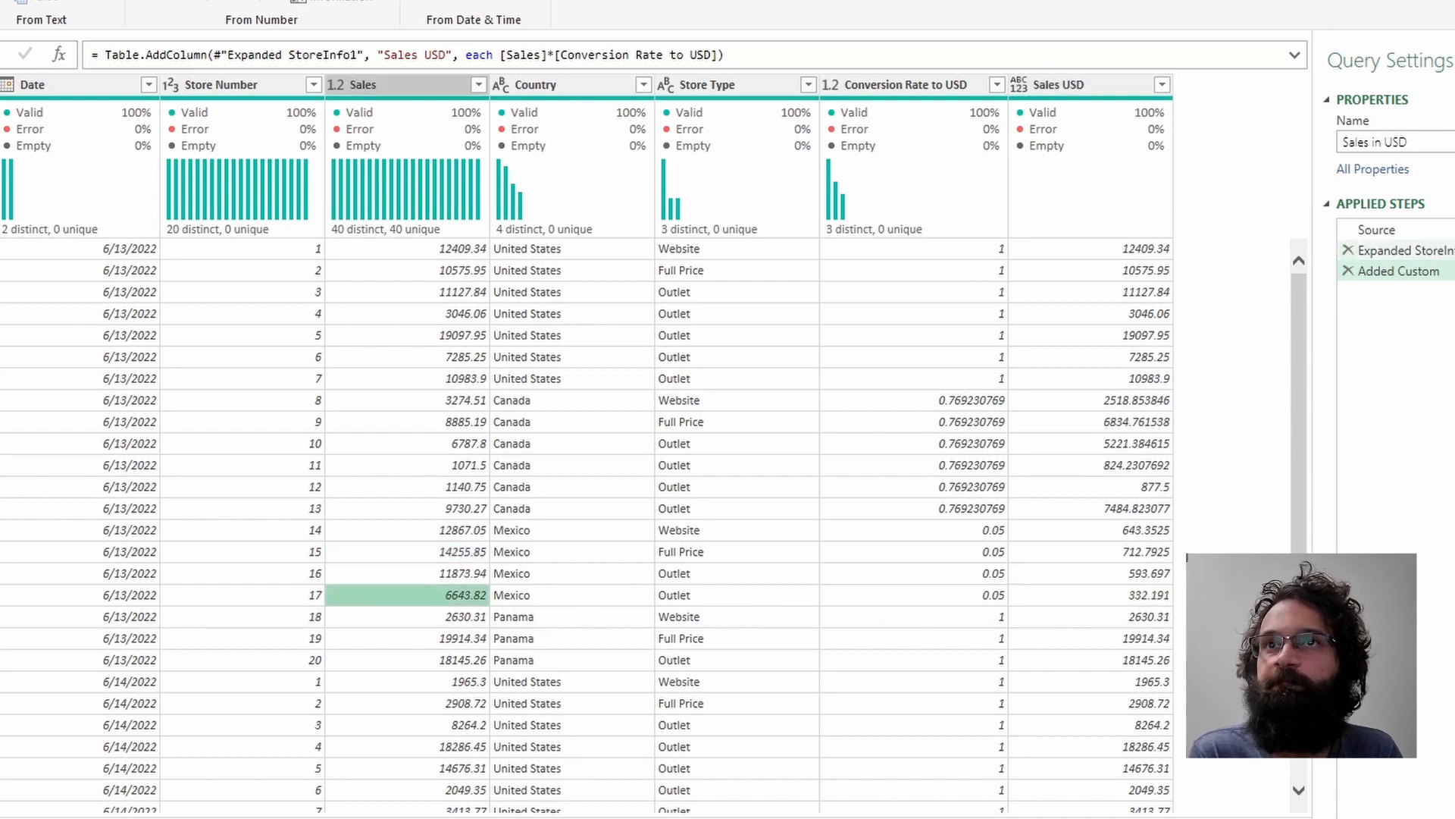
Step: Set the Sales USD column type to Decimal Number and load the query as a table at cell R2 of the existing worksheet
{"action": "left_click", "coordinate": [1020, 84]}
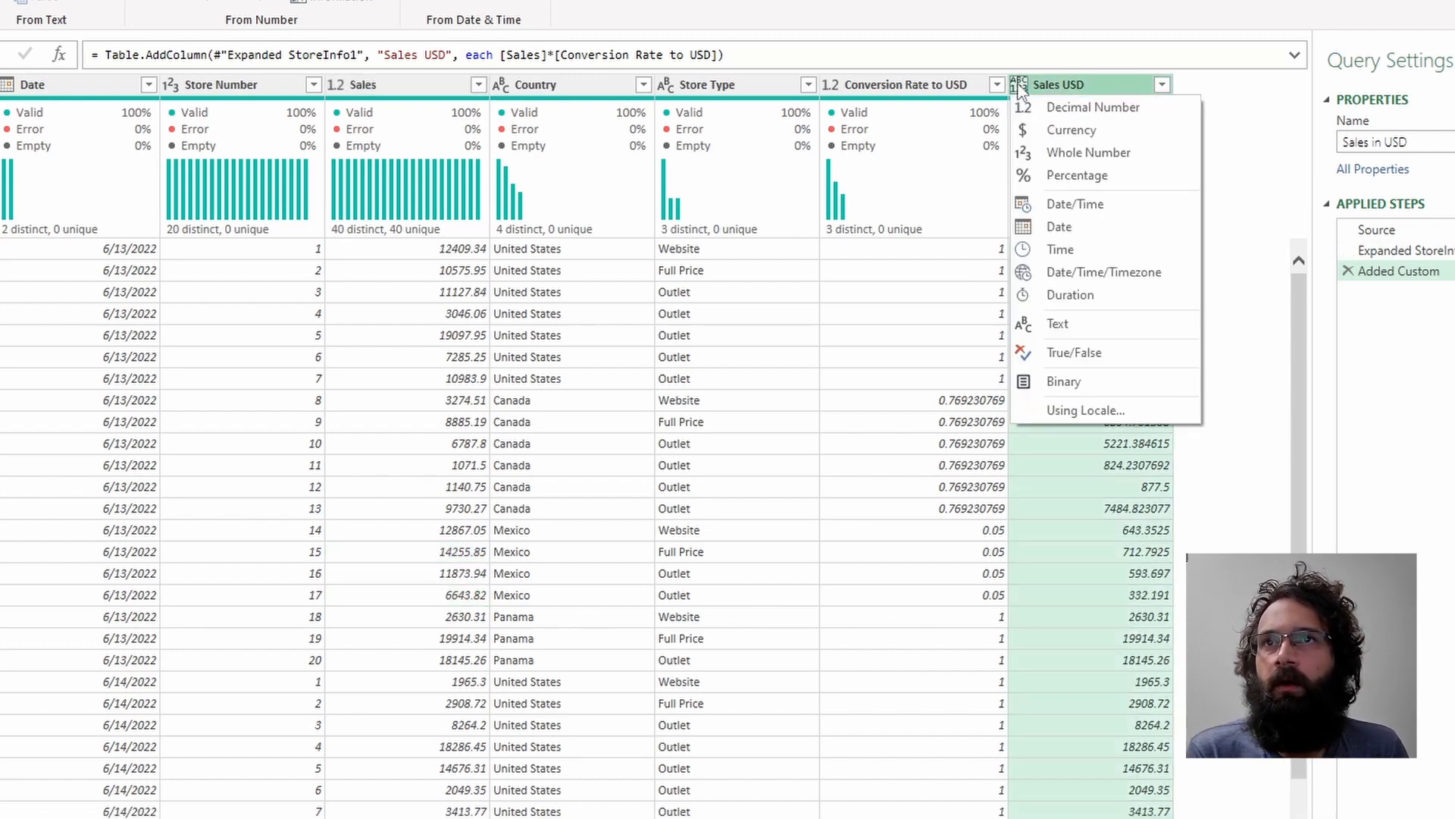
{"action": "left_click", "coordinate": [1090, 110]}
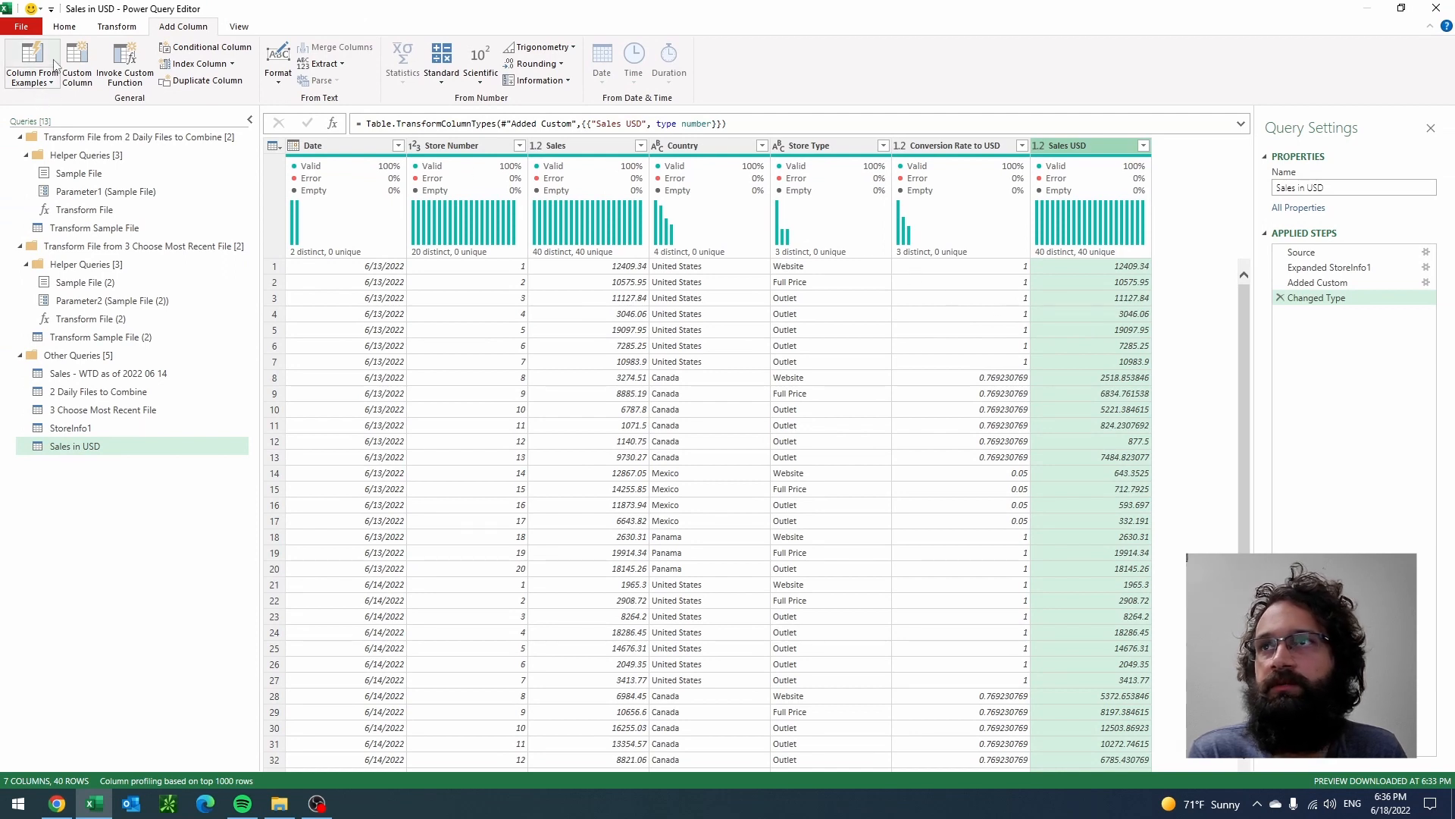
{"action": "left_click", "coordinate": [65, 27]}
{"action": "left_click", "coordinate": [21, 80]}
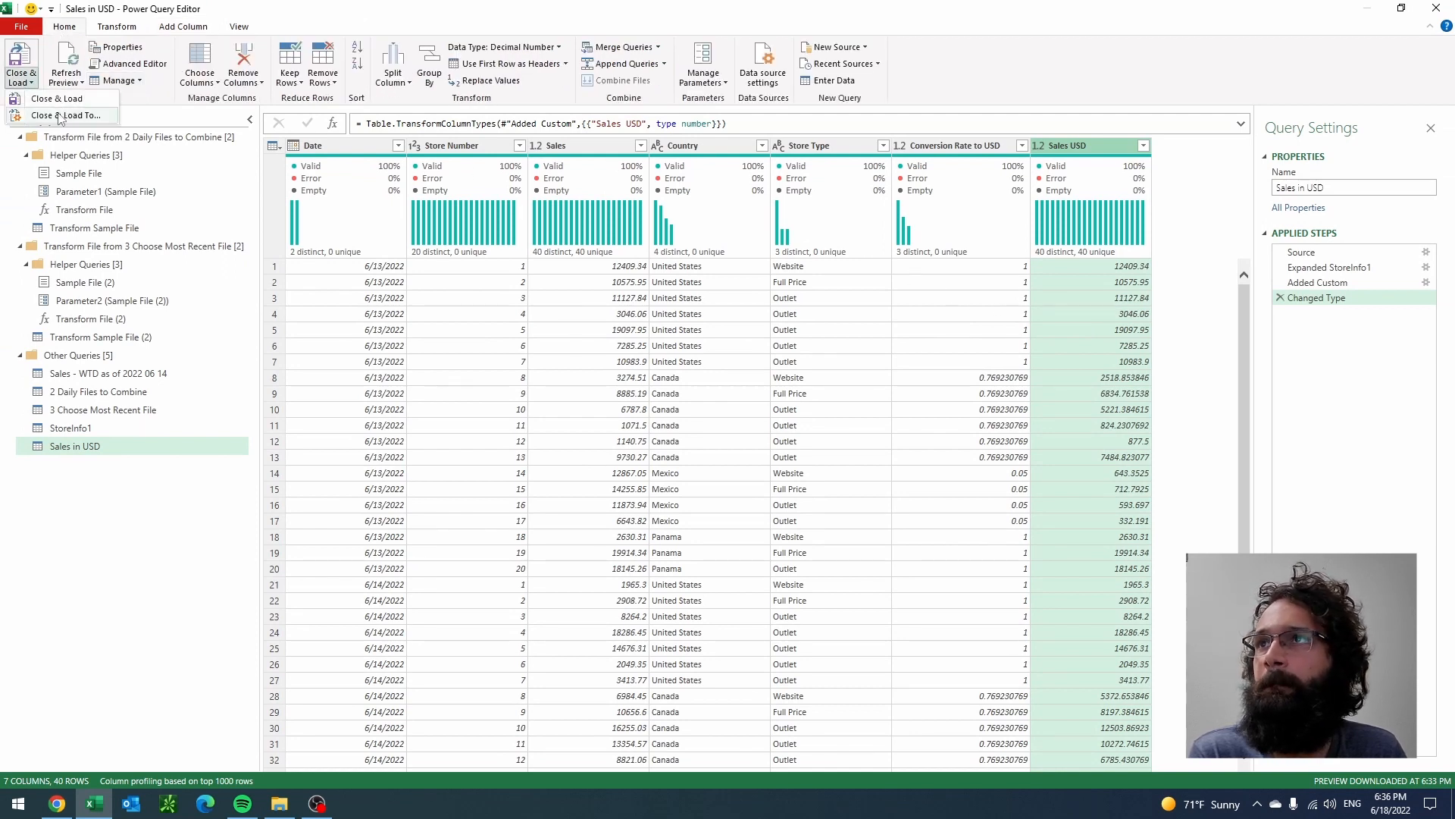
{"action": "left_click", "coordinate": [60, 119]}
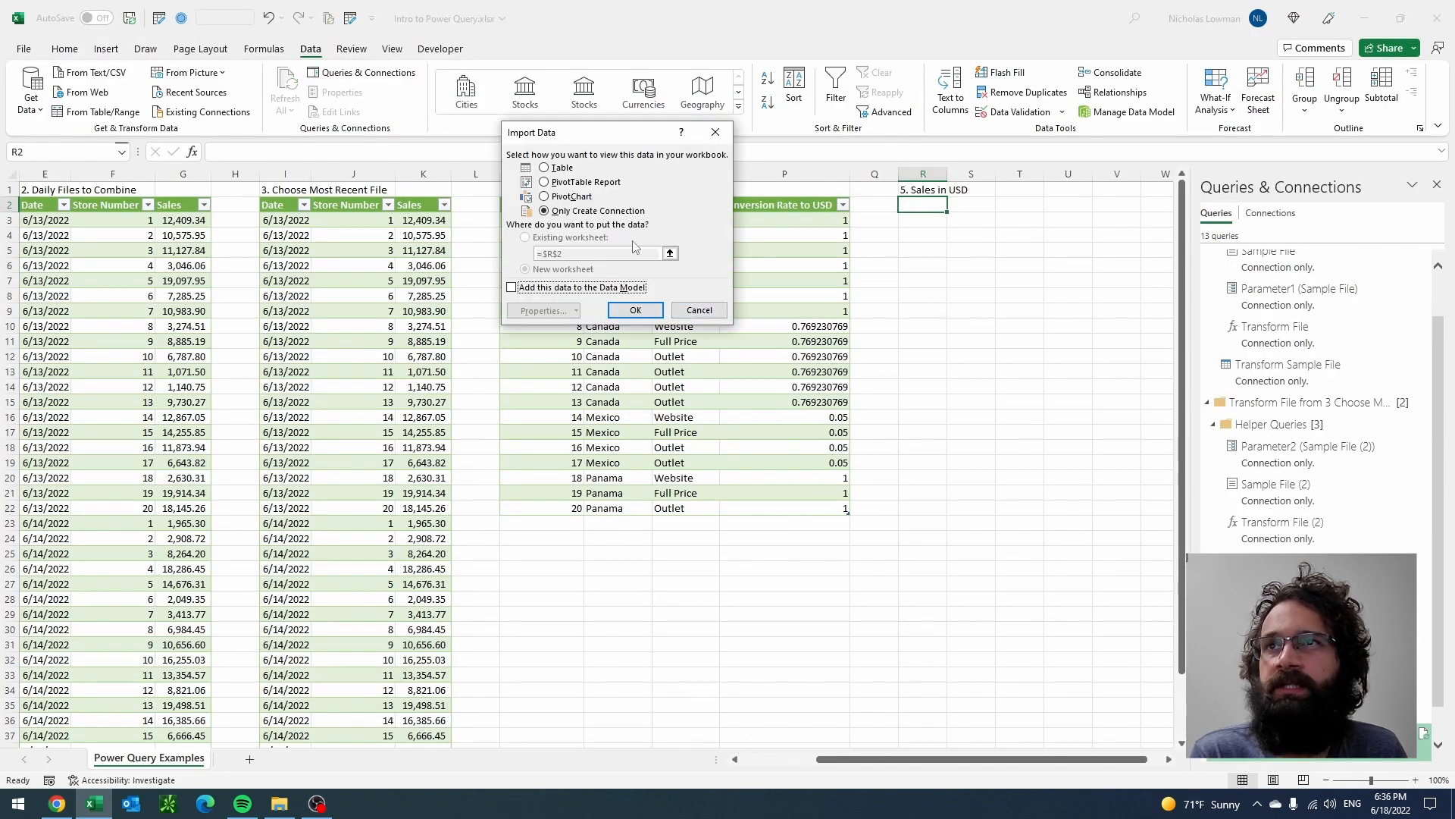
{"action": "left_click", "coordinate": [565, 168]}
{"action": "left_click", "coordinate": [570, 238]}
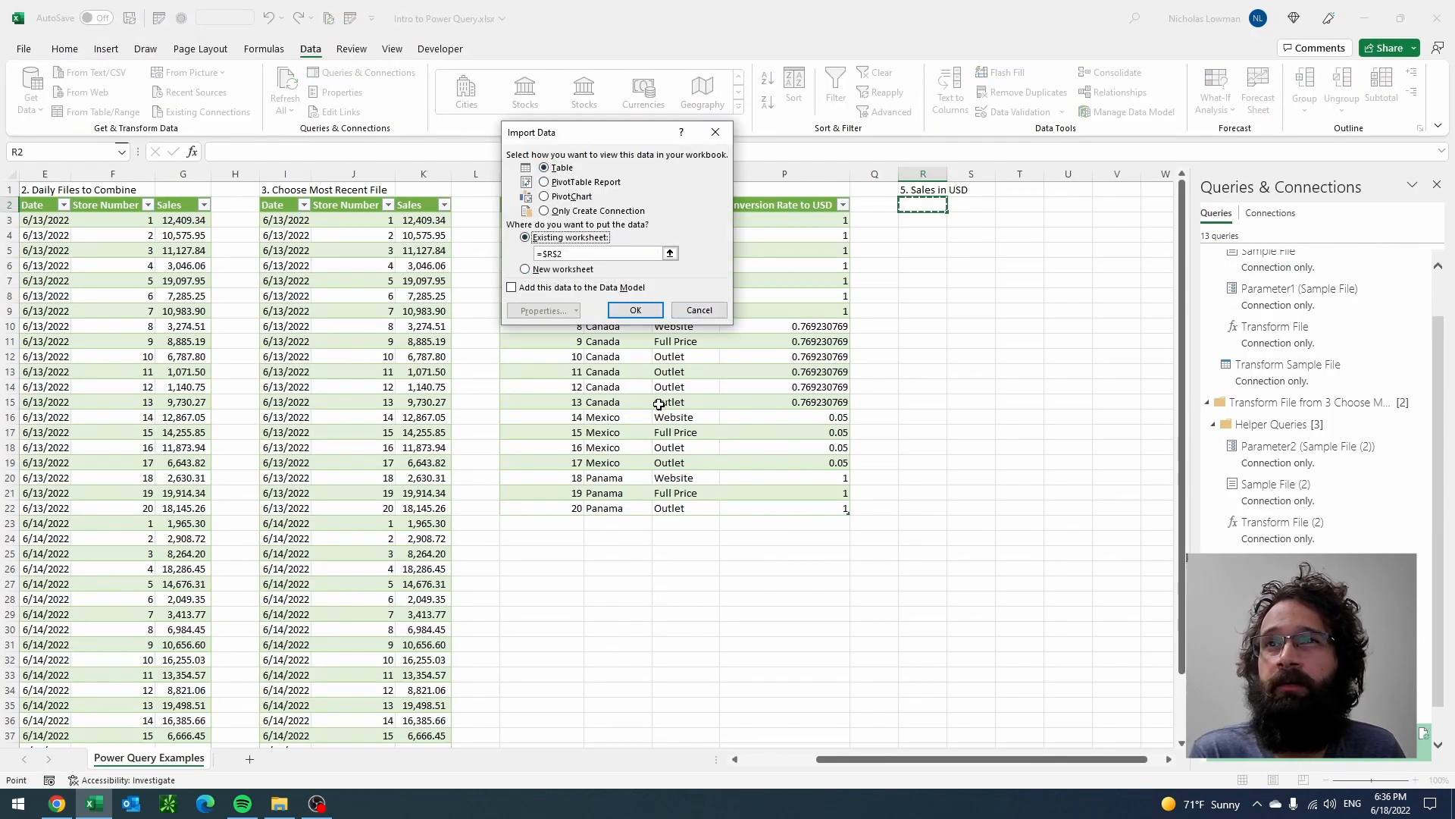
{"action": "left_click", "coordinate": [914, 205]}
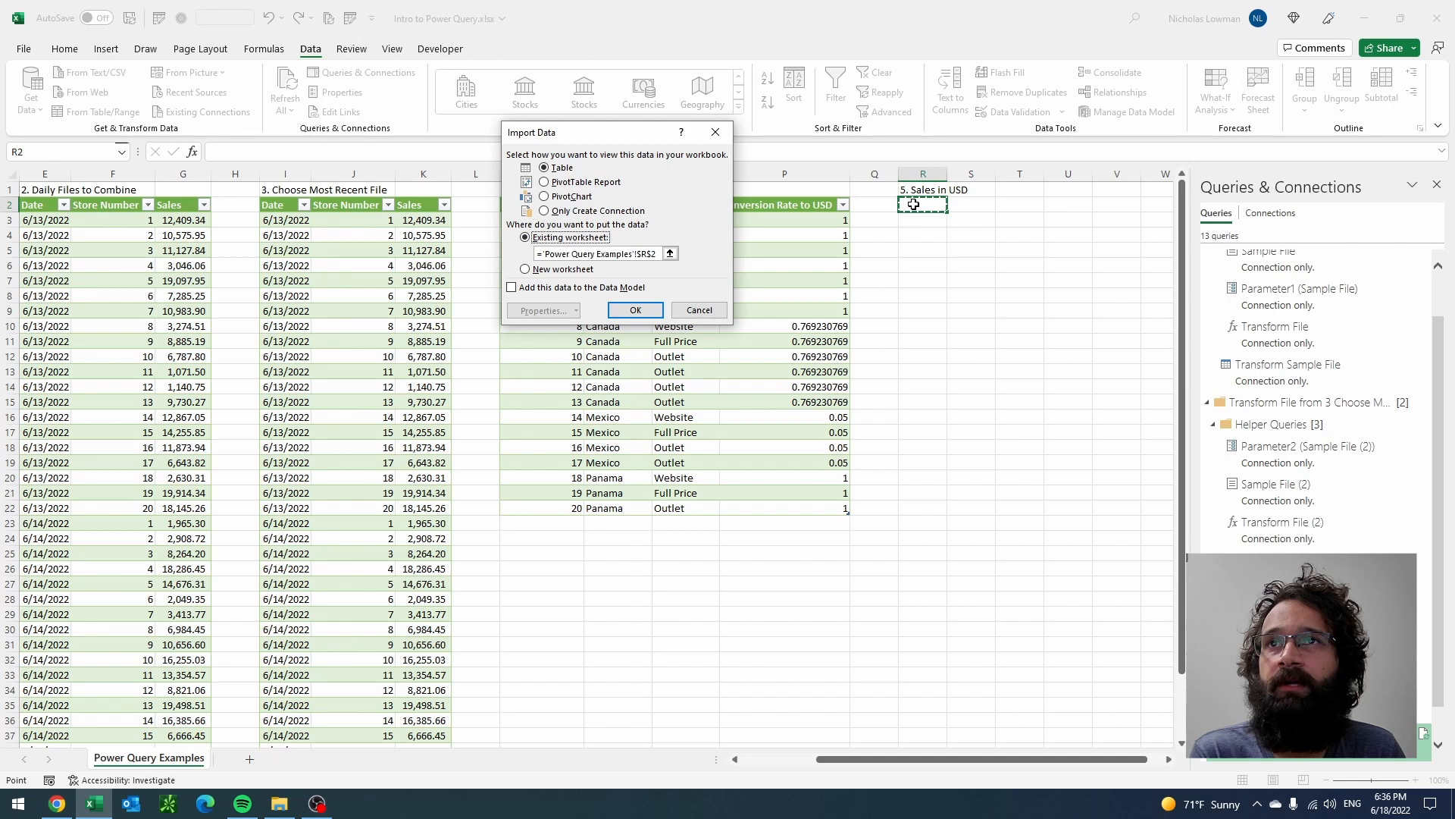
{"action": "left_click", "coordinate": [635, 310]}
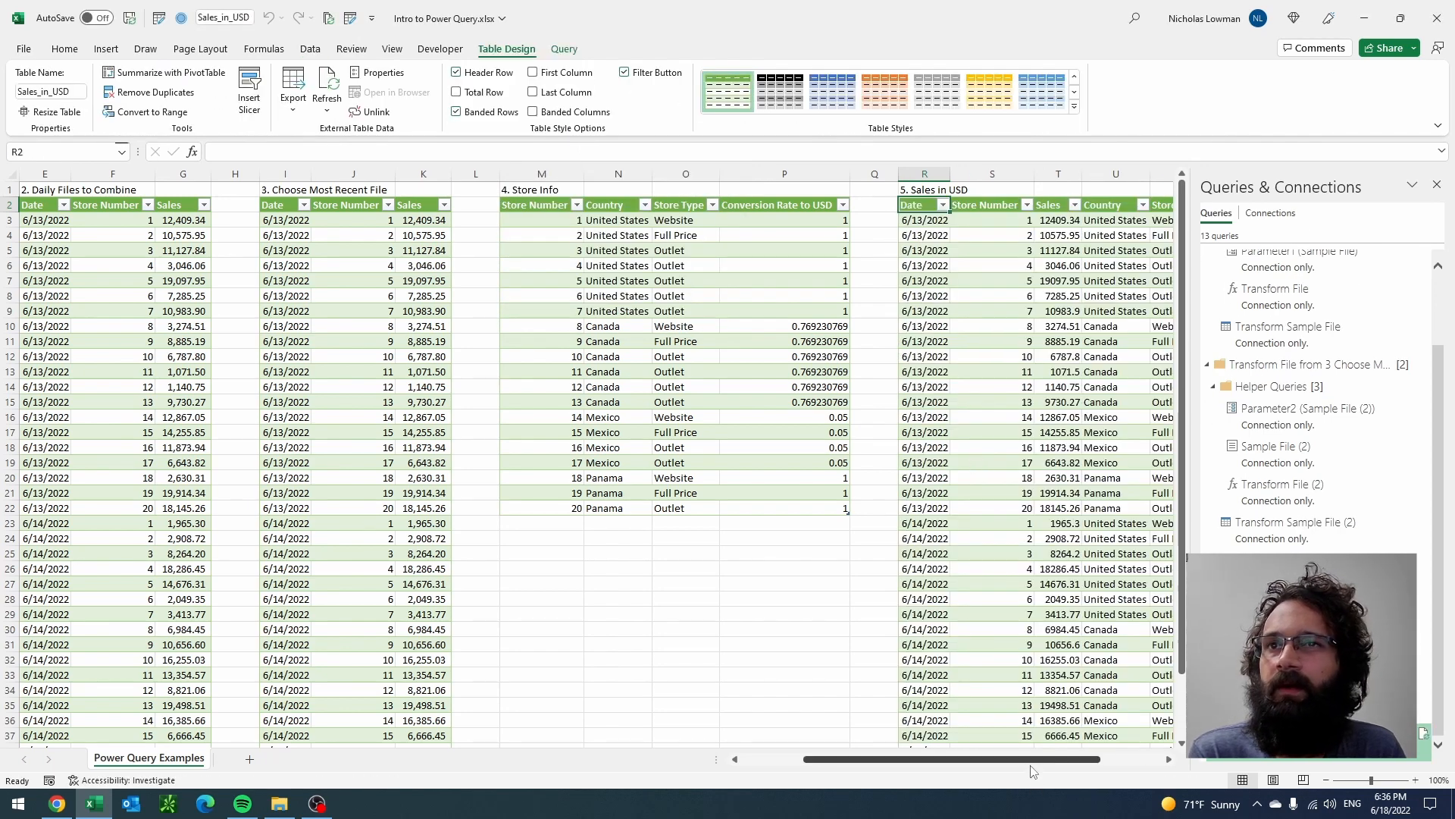
Step: Apply the Comma number style to the Sales and Sales USD columns of the Sales in USD table
{"action": "left_click_drag", "start_coordinate": [1034, 760], "coordinate": [1086, 762]}
{"action": "left_click", "coordinate": [855, 222]}
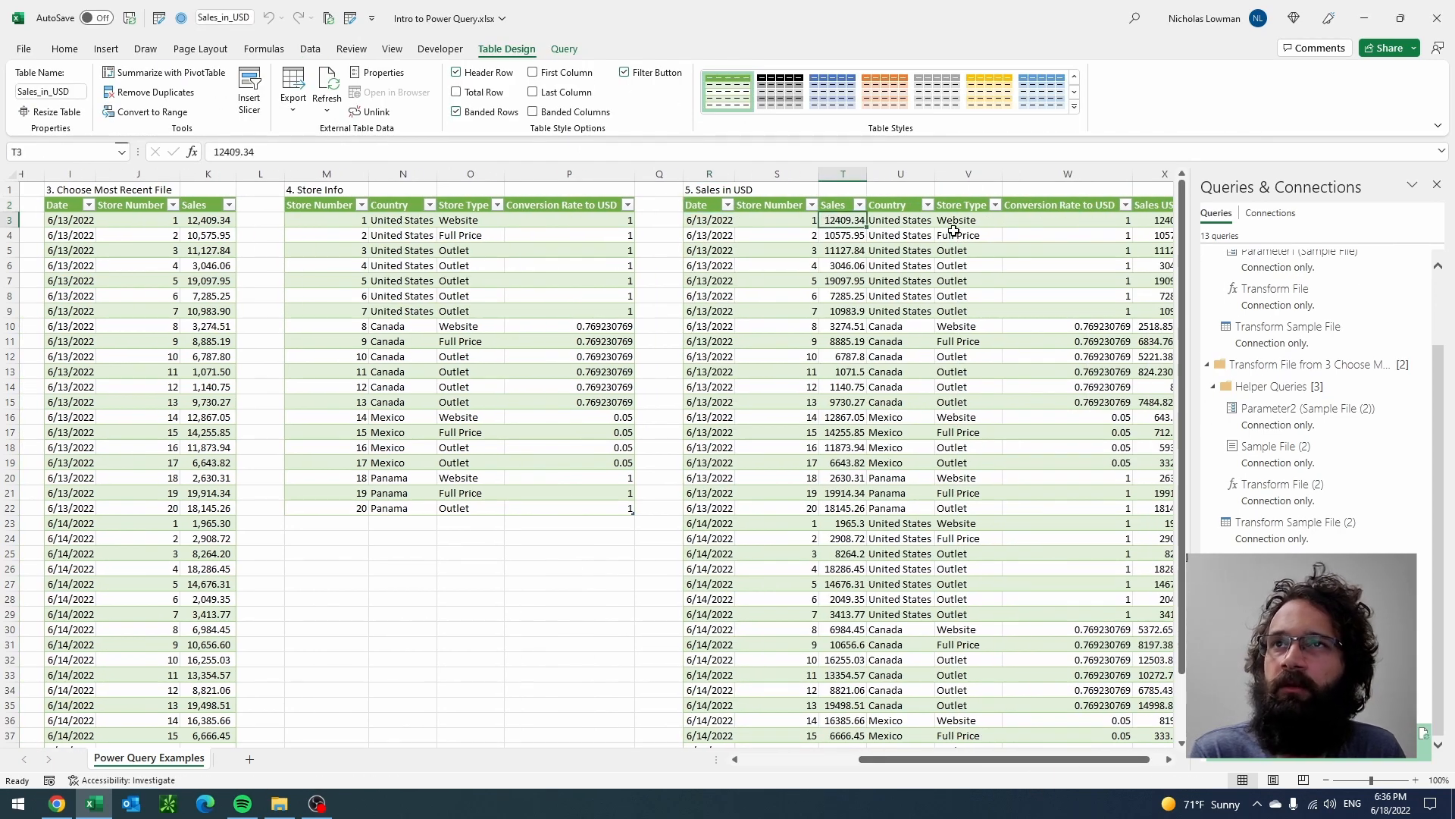
{"action": "key", "text": "ctrl+shift+Down"}
{"action": "key", "text": "alt+h"}
{"action": "key", "text": "k"}
{"action": "key", "text": "ctrl+BackSpace"}
{"action": "key", "text": "ctrl+Right"}
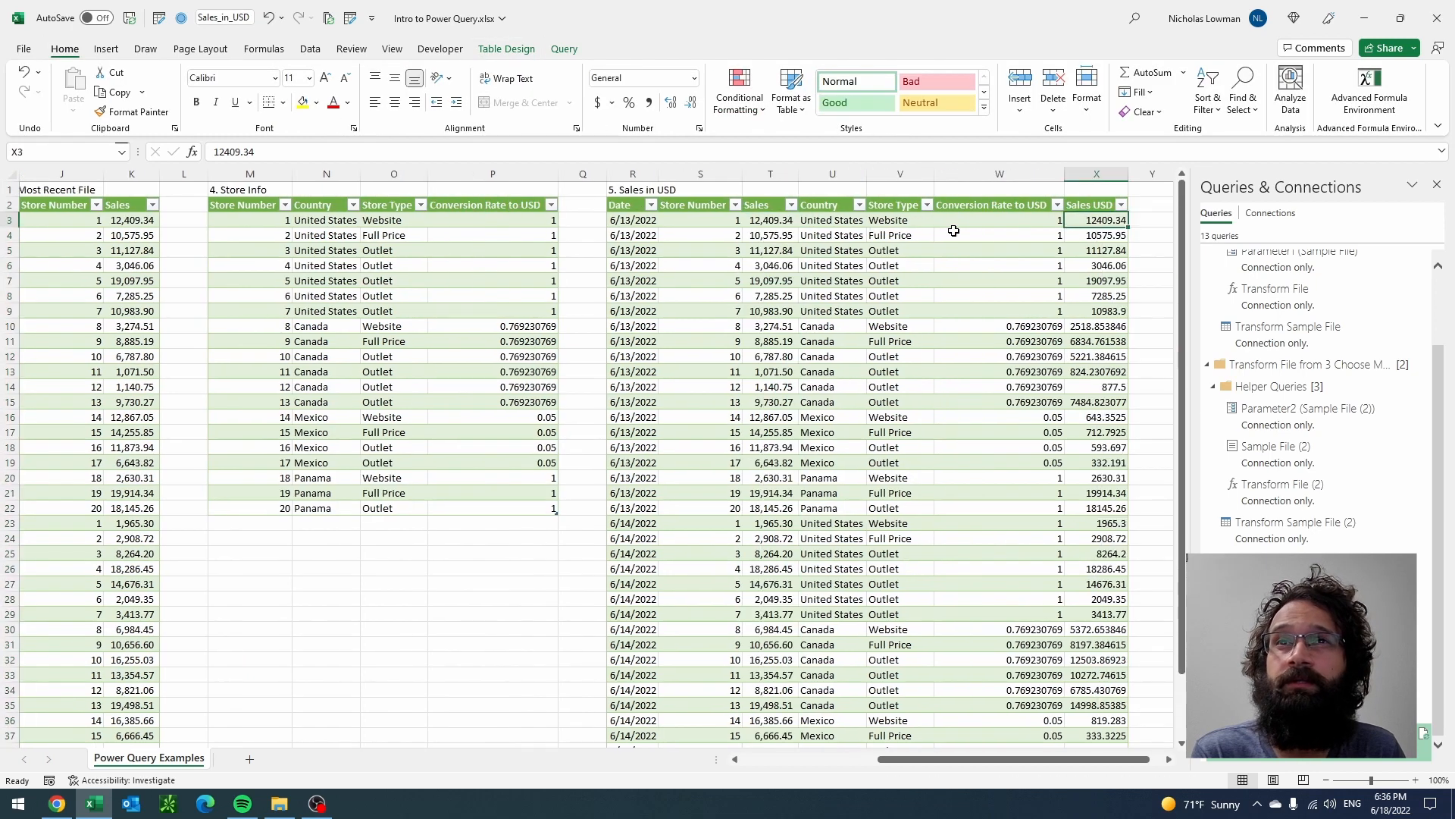
{"action": "key", "text": "ctrl+shift+Down"}
{"action": "key", "text": "alt+h"}
{"action": "key", "text": "k"}
{"action": "key", "text": "ctrl+BackSpace"}
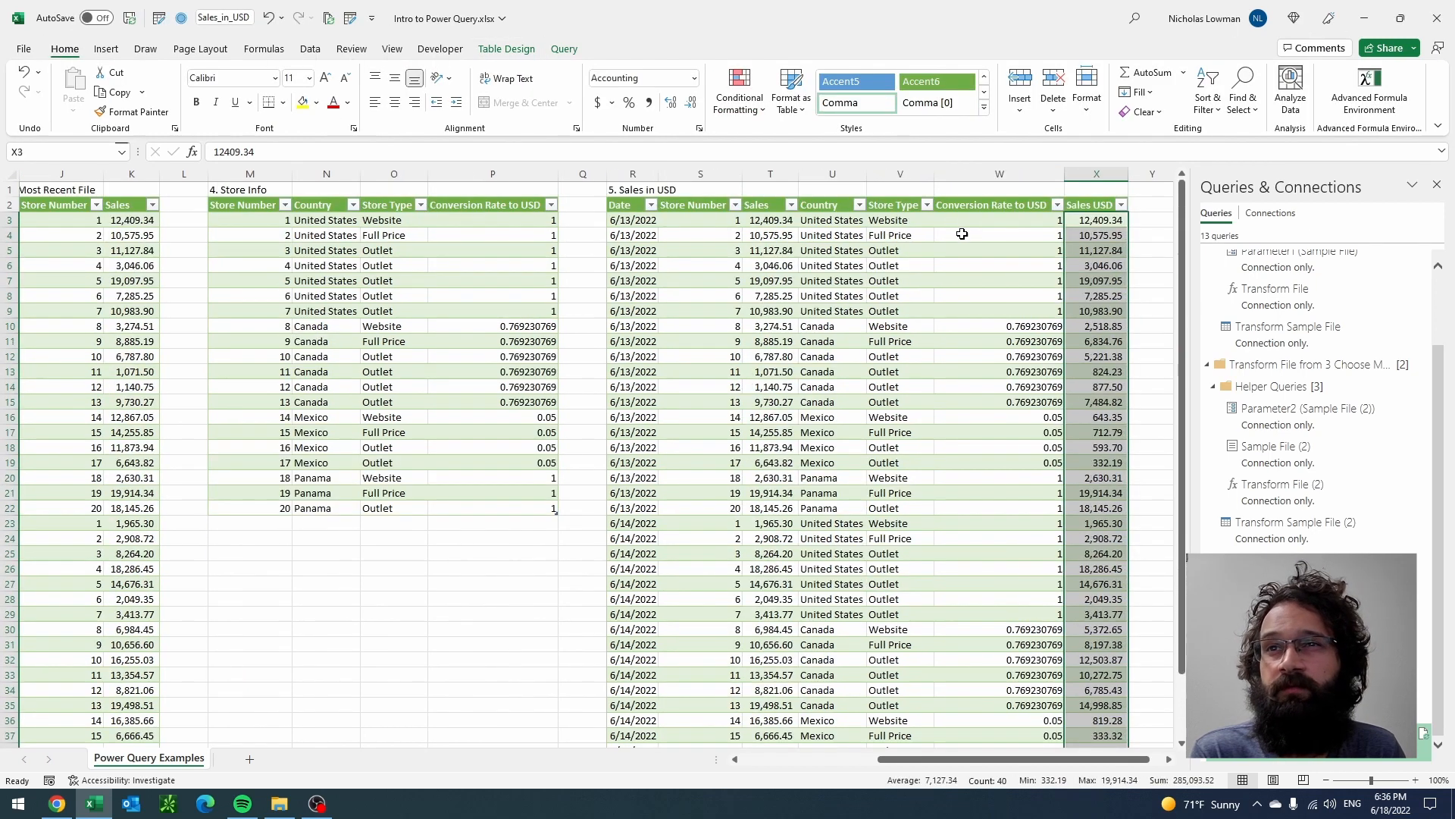
Step: Close the Queries & Connections pane and enter the heading "6. Summarized Sales in USD" in cell Z1
{"action": "left_click", "coordinate": [1437, 185]}
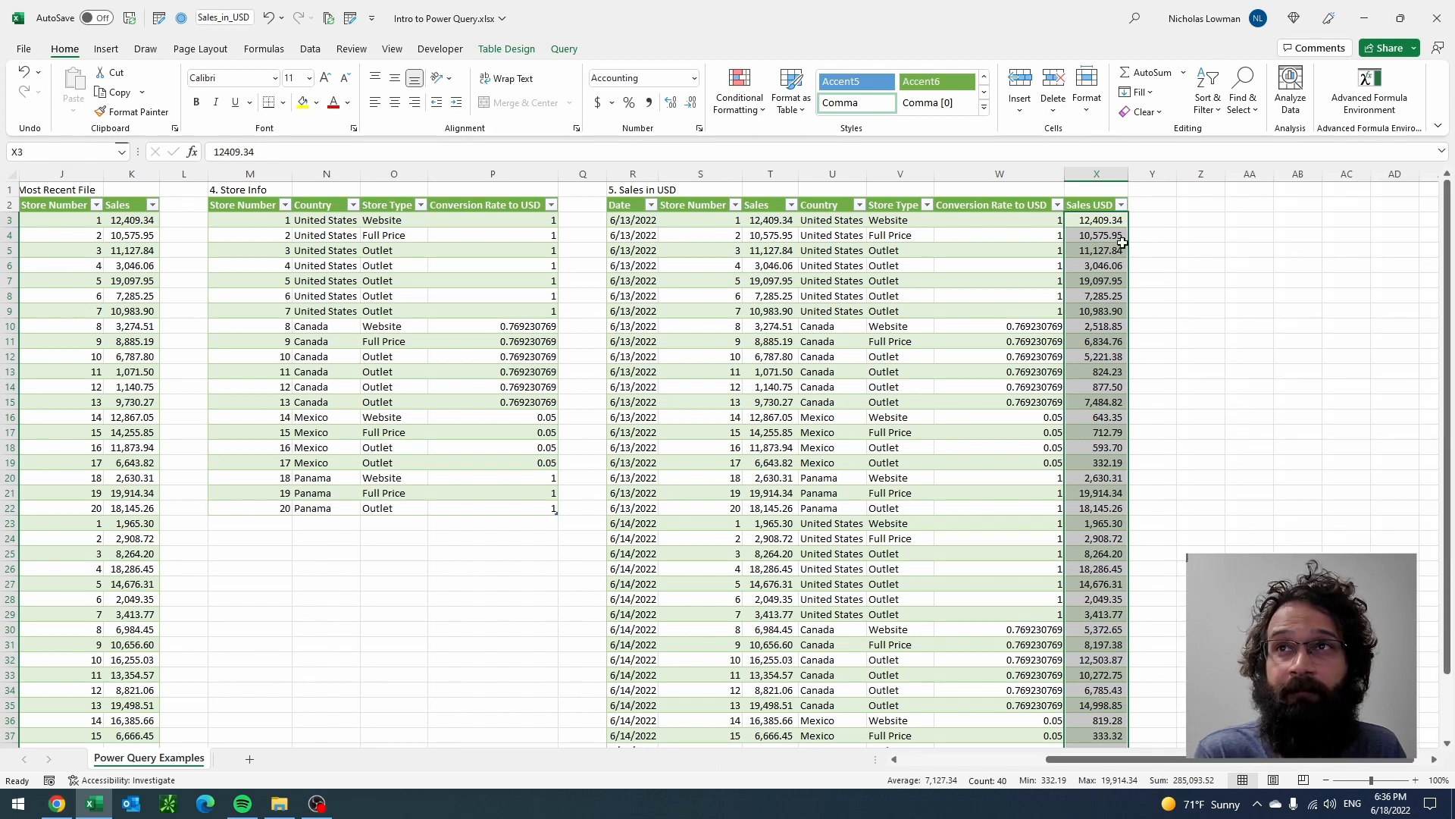
{"action": "left_click", "coordinate": [1186, 190]}
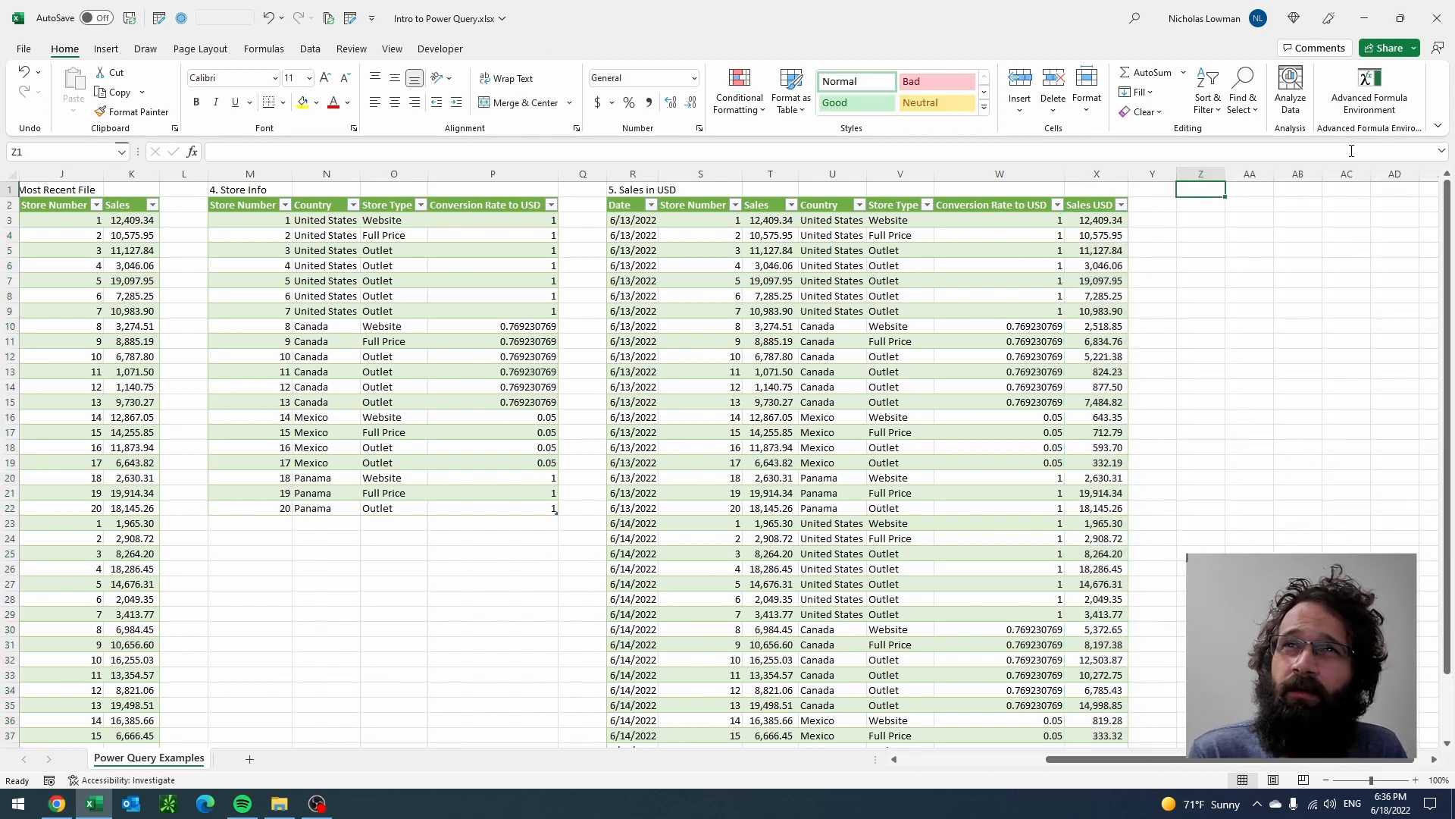
{"action": "type", "text": "Summarize"}
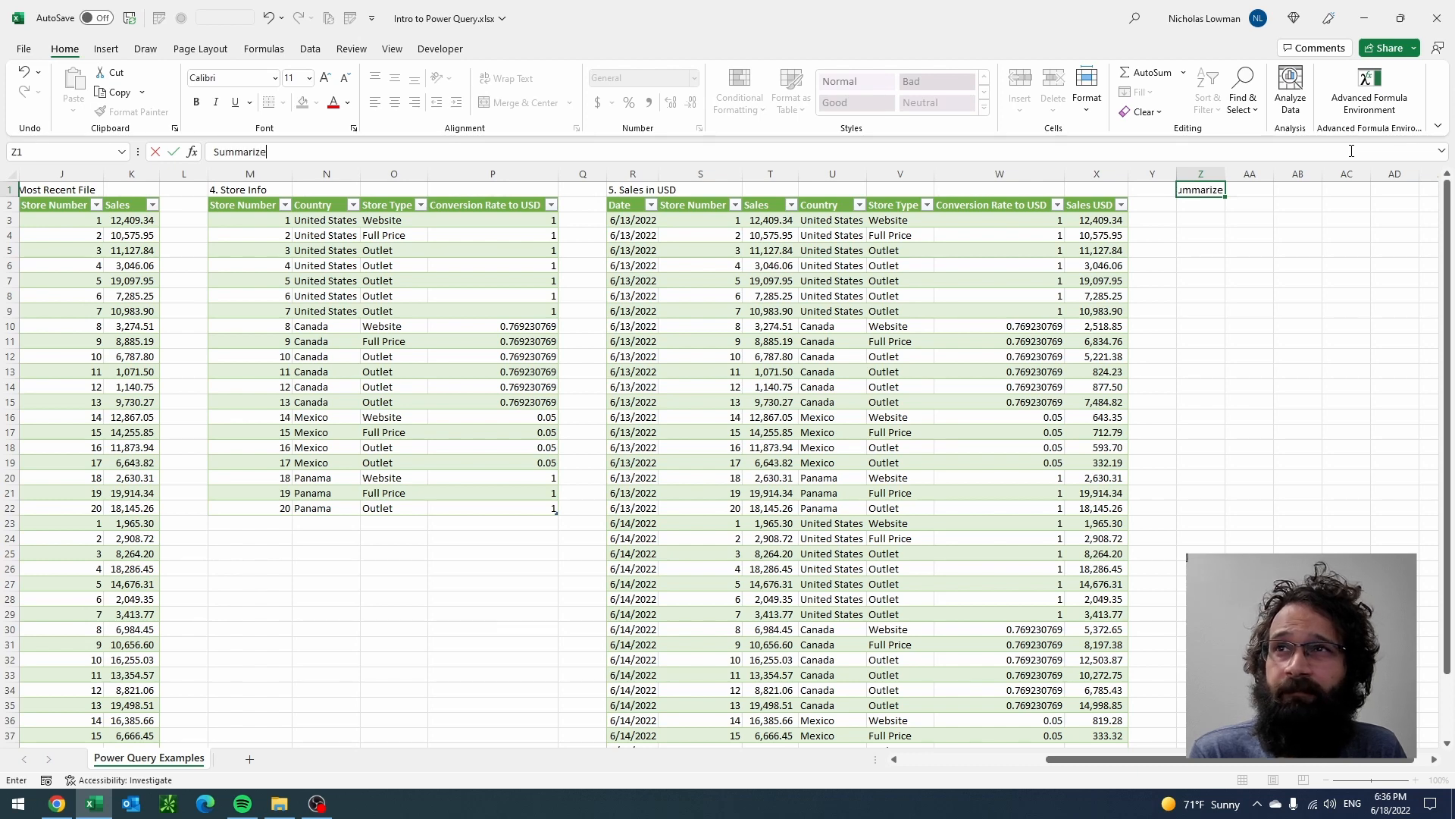
{"action": "type", "text": "d Sales in USD"}
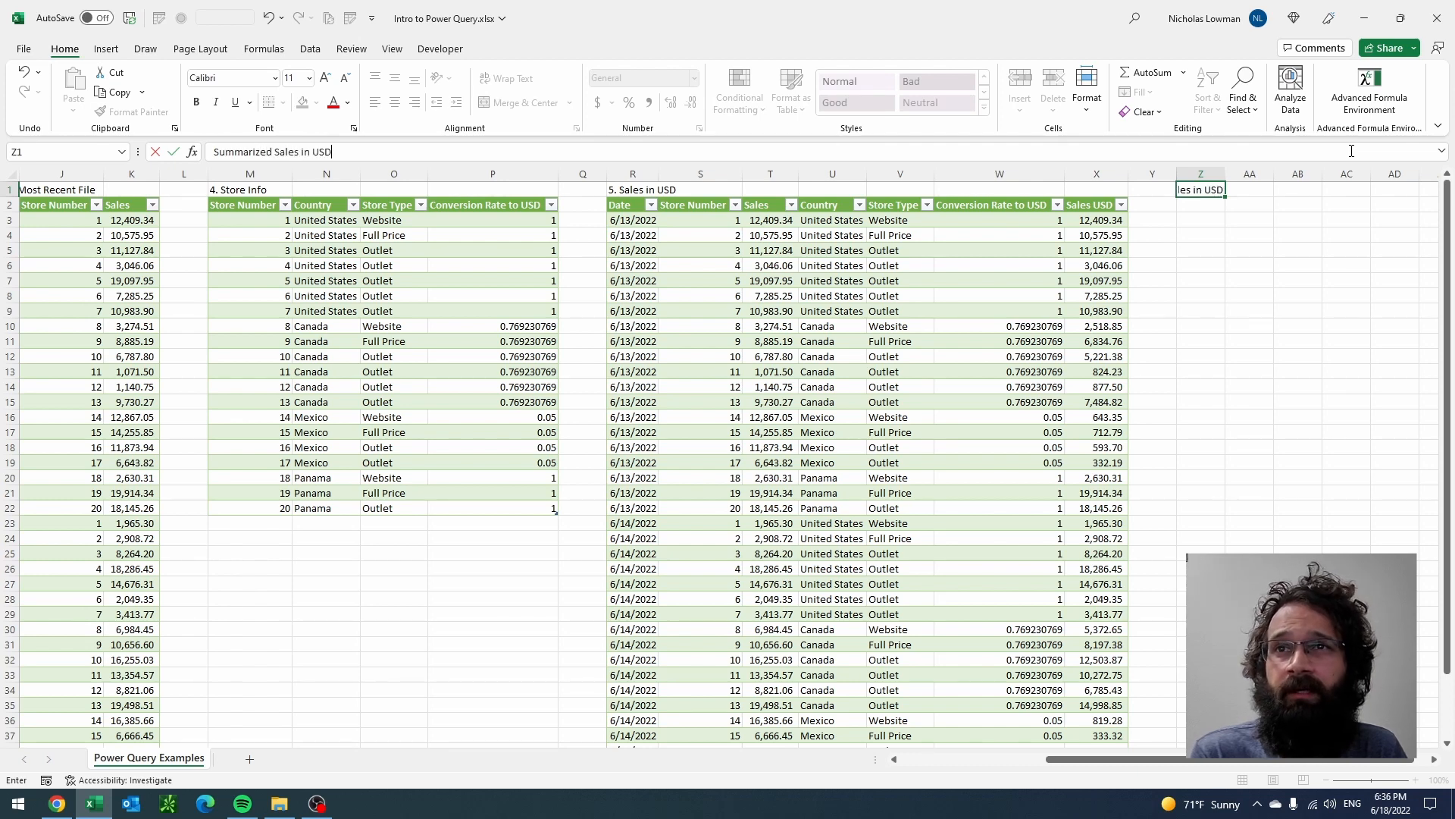
{"action": "left_click", "coordinate": [1352, 151]}
{"action": "key", "text": "Home"}
{"action": "type", "text": "6."}
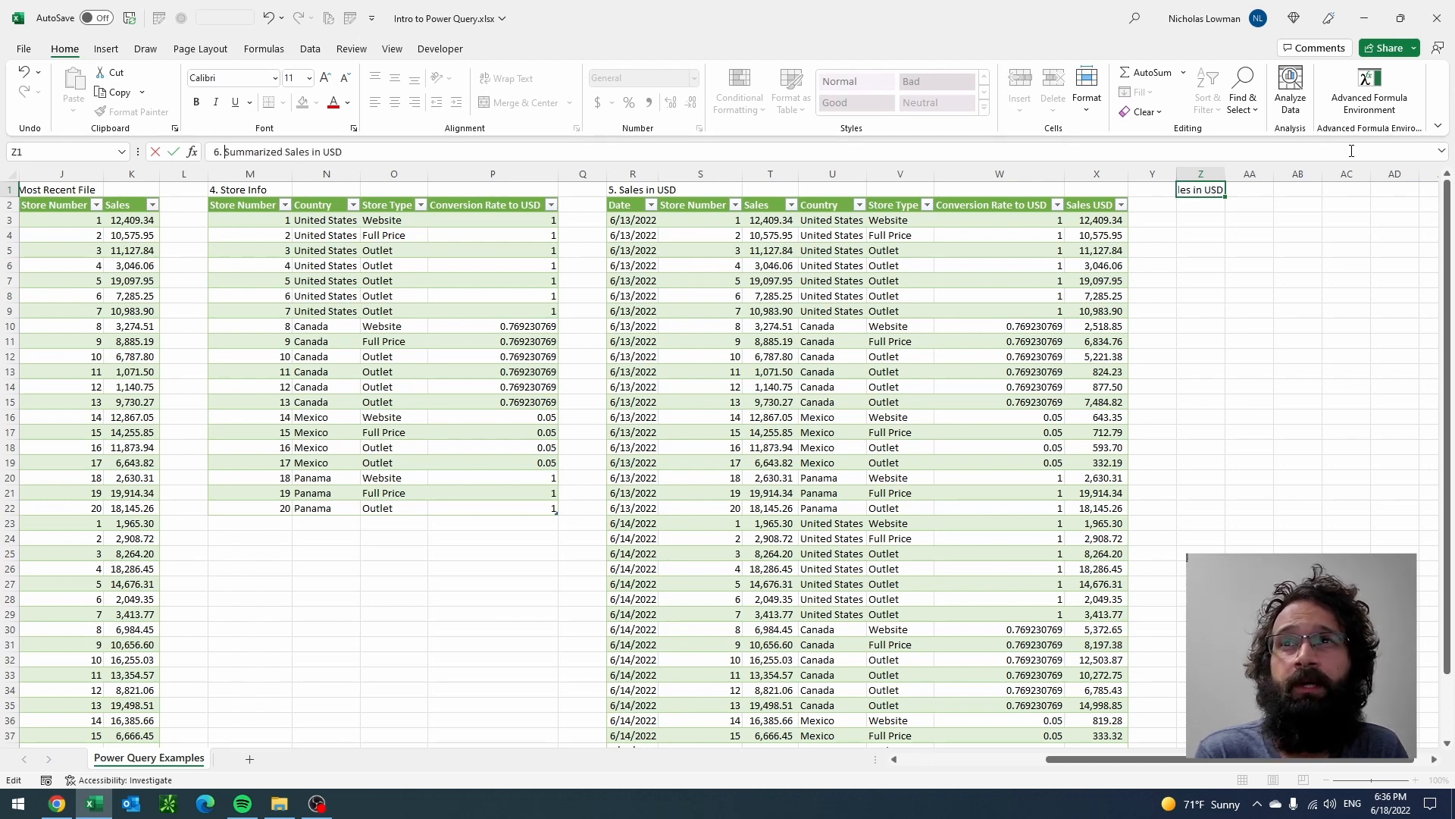
{"action": "key", "text": "Return"}
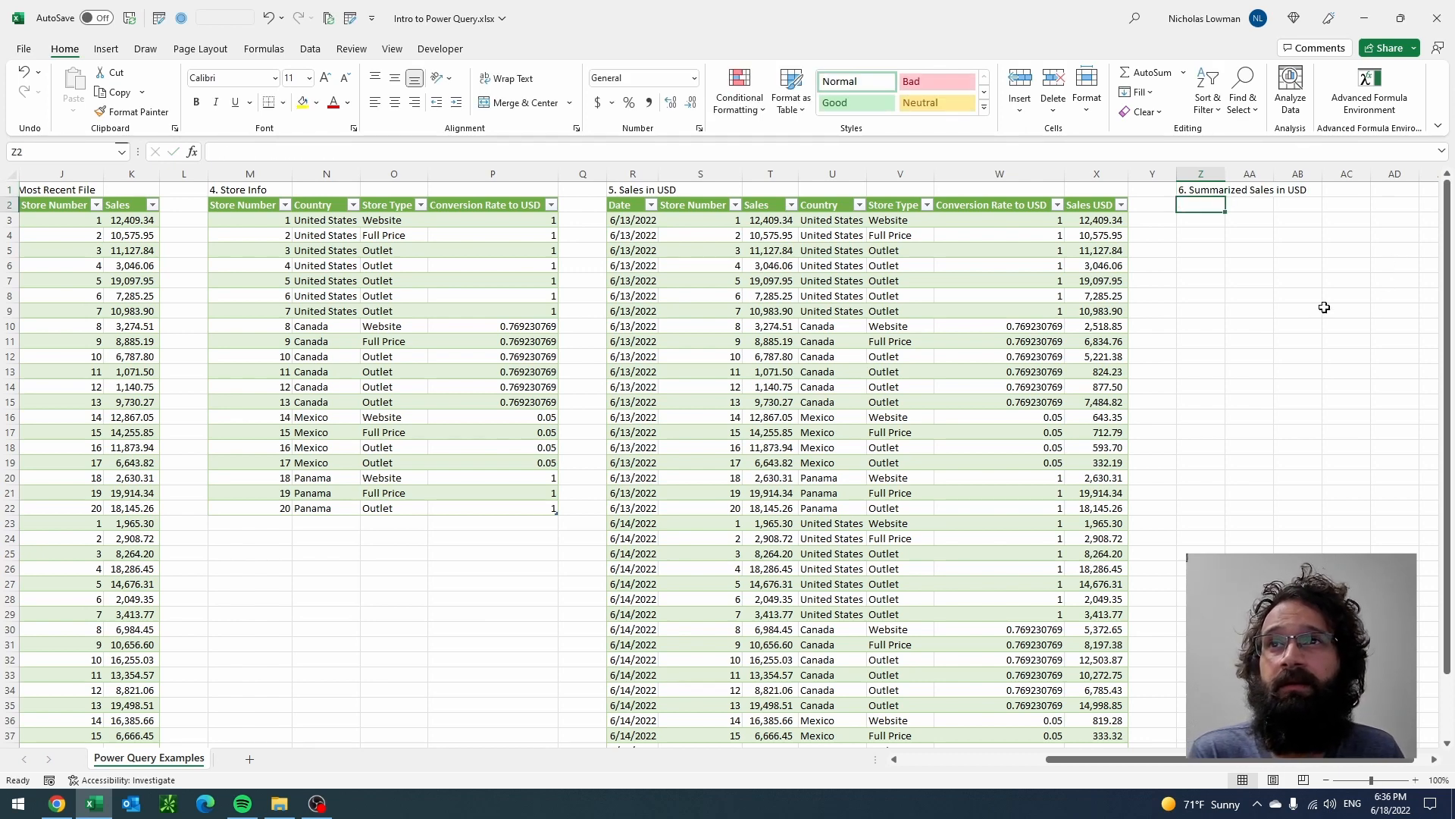
Step: Reopen the Sales in USD query in the Power Query Editor and create a new query that references it
{"action": "left_click", "coordinate": [1434, 759]}
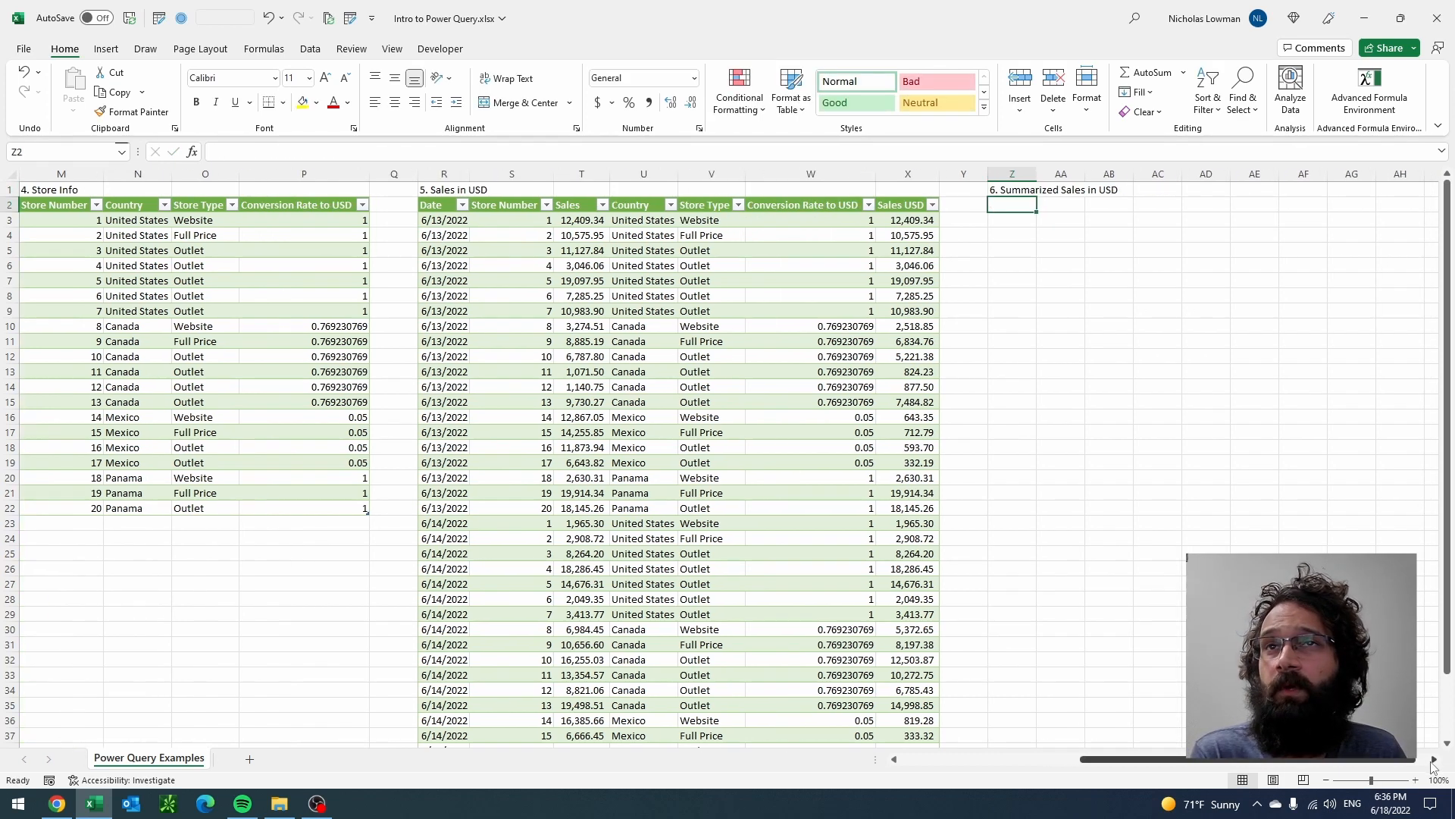
{"action": "left_click", "coordinate": [827, 265]}
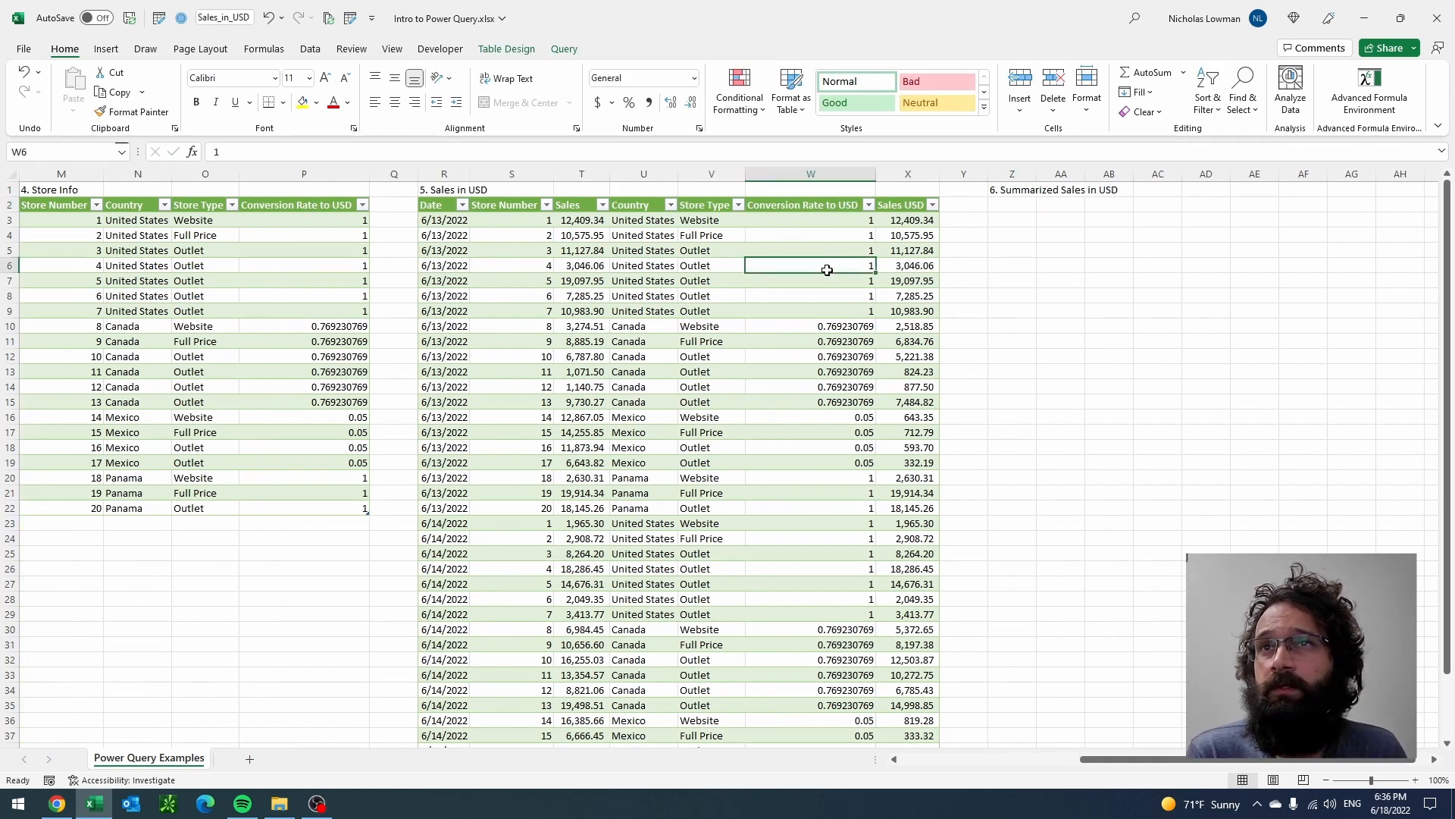
{"action": "left_click", "coordinate": [310, 48]}
{"action": "left_click", "coordinate": [361, 72]}
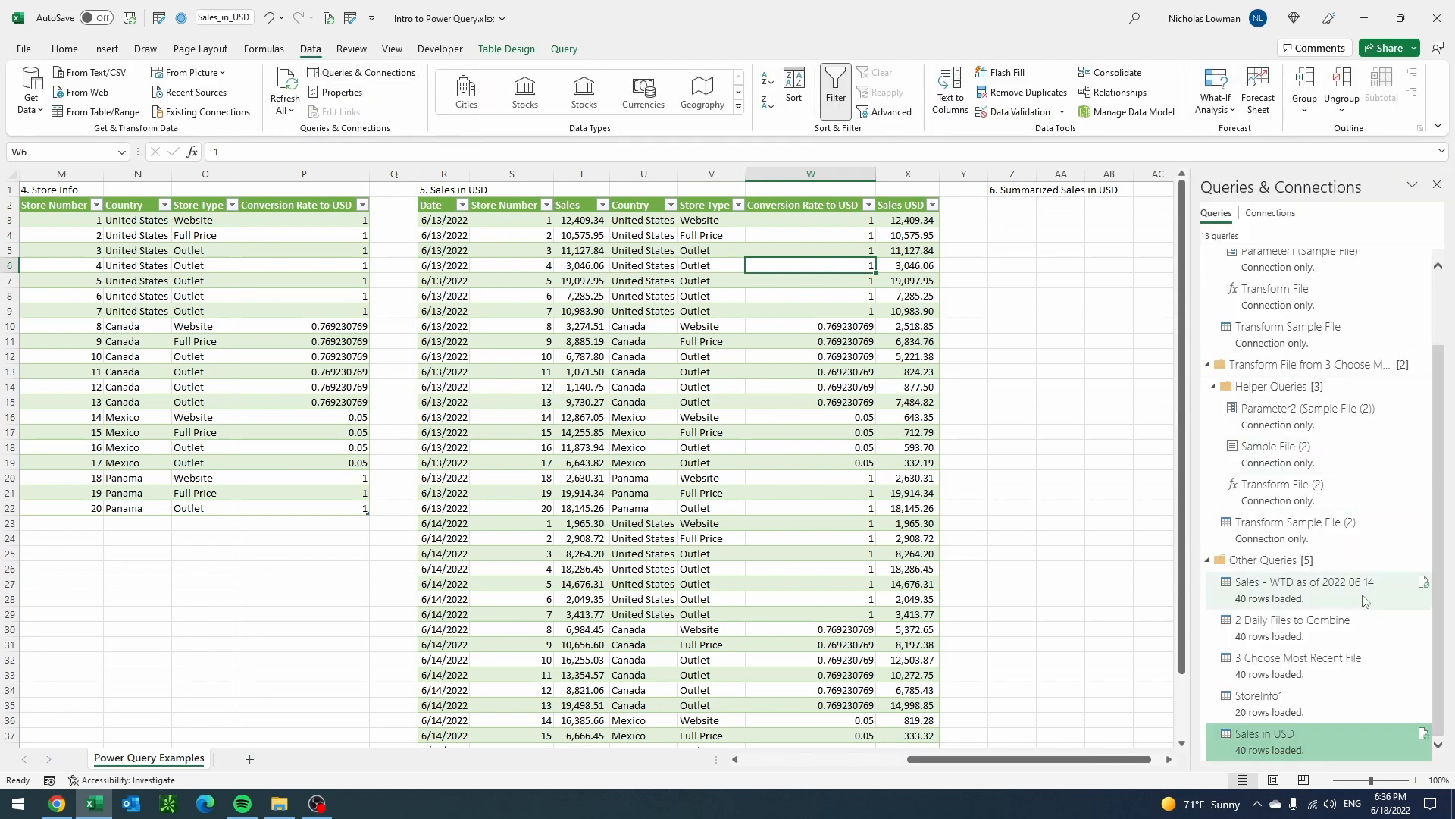
{"action": "double_click", "coordinate": [1317, 743]}
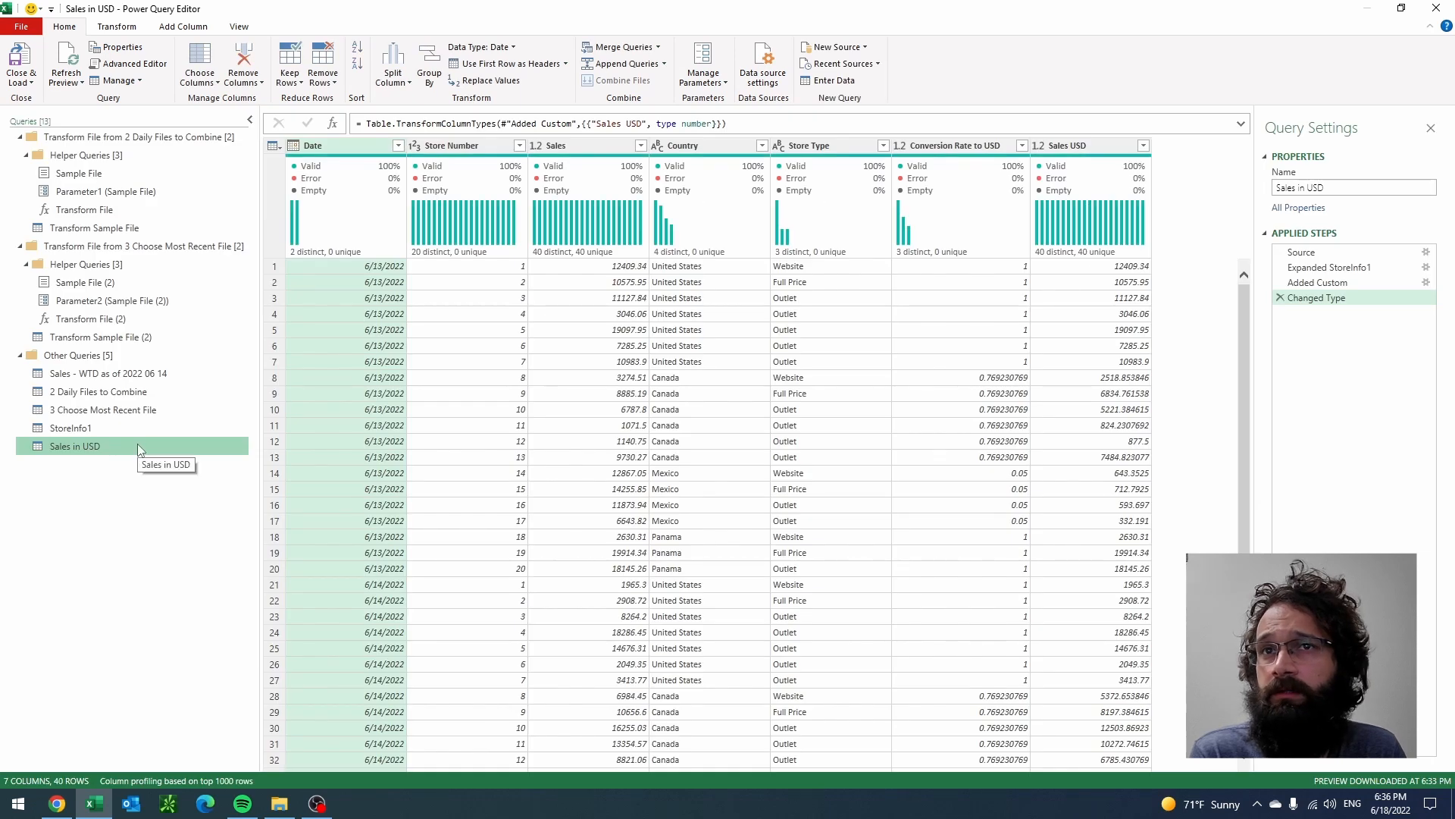
{"action": "right_click", "coordinate": [138, 447]}
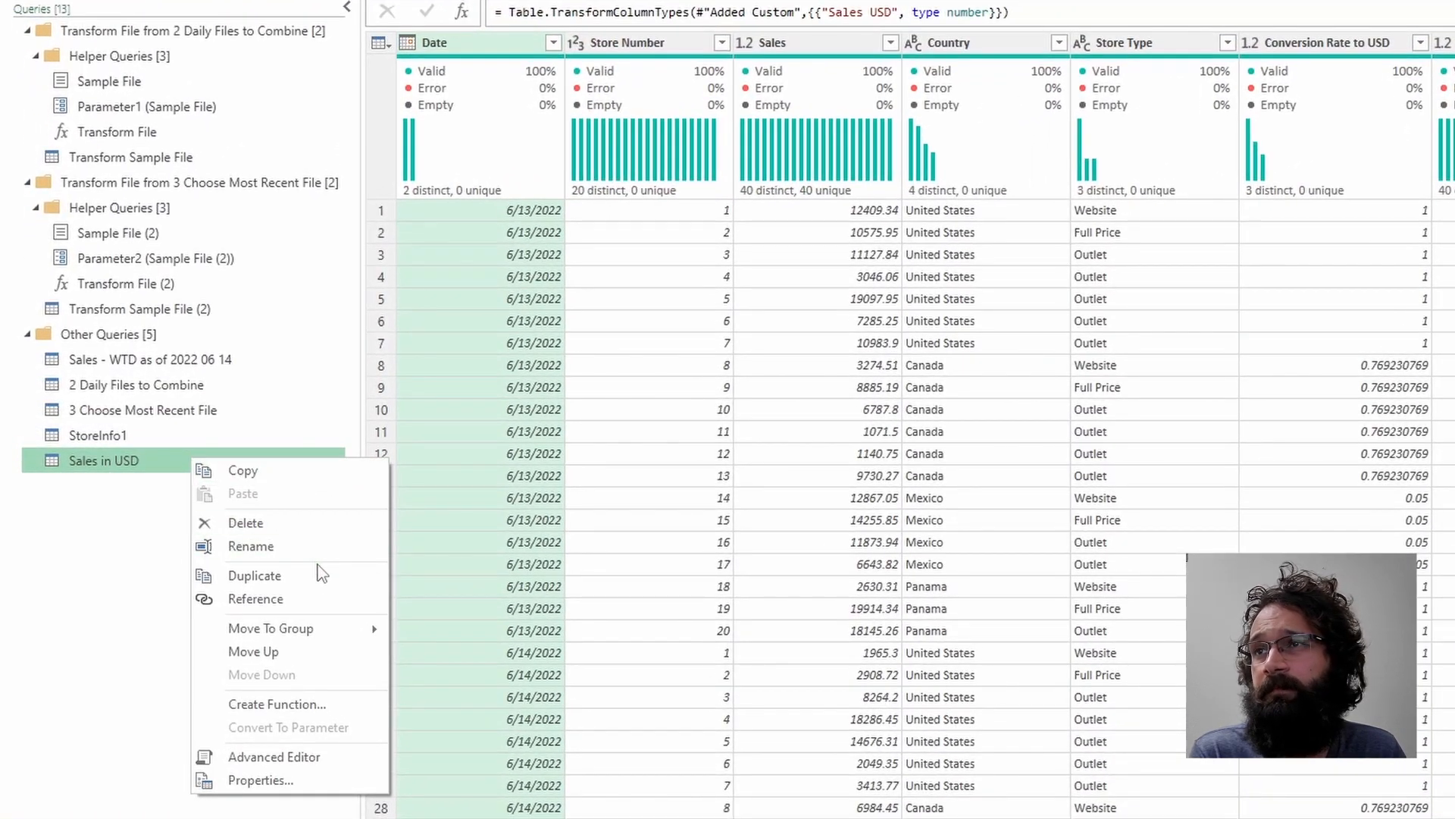
{"action": "left_click", "coordinate": [318, 599]}
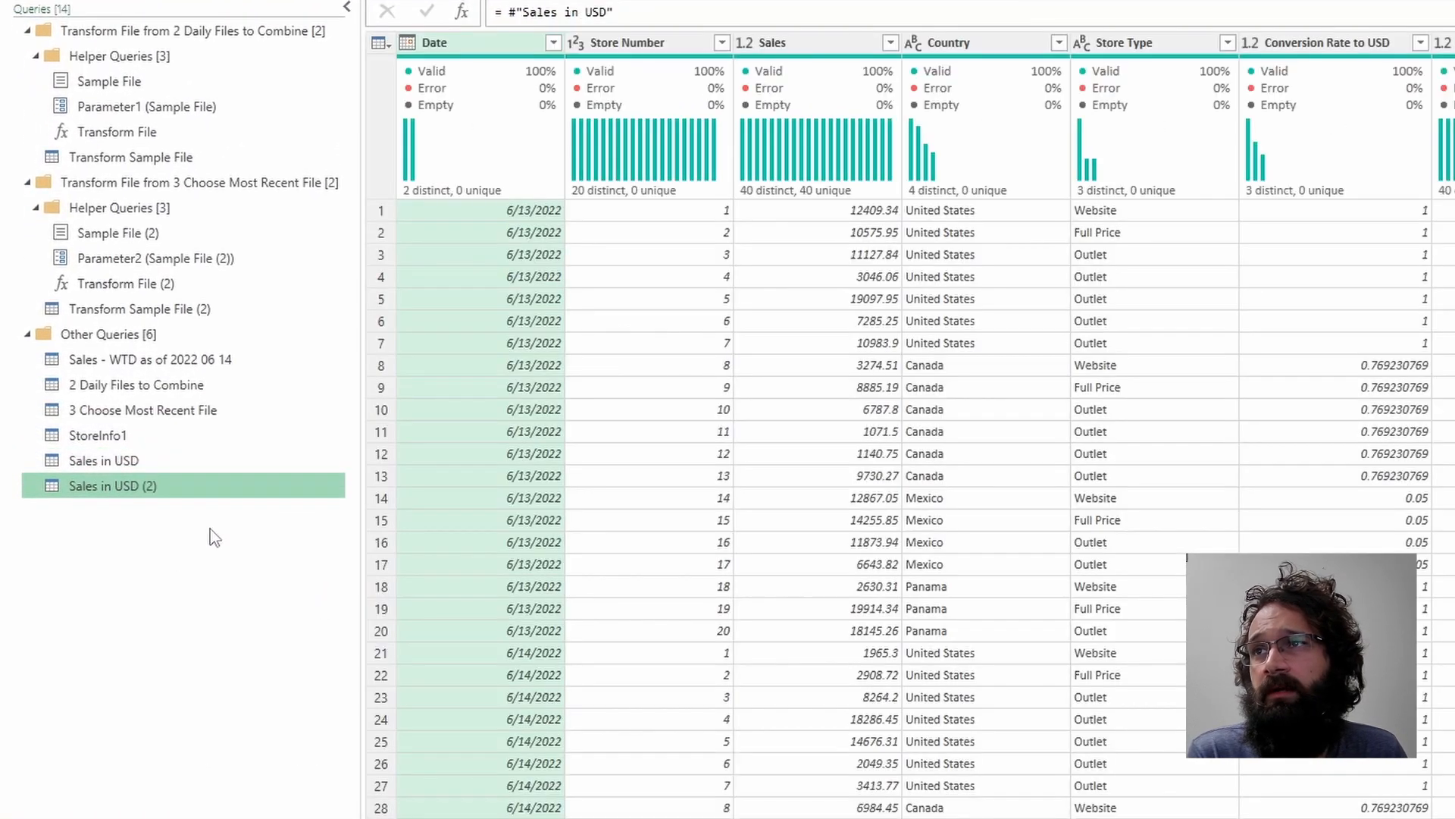
Step: Rename the new referenced query as Summarized Sales in USD
{"action": "key", "text": "F2"}
{"action": "key", "text": "End"}
{"action": "key", "text": "BackSpace"}
{"action": "key", "text": "BackSpace"}
{"action": "key", "text": "BackSpace"}
{"action": "key", "text": "BackSpace"}
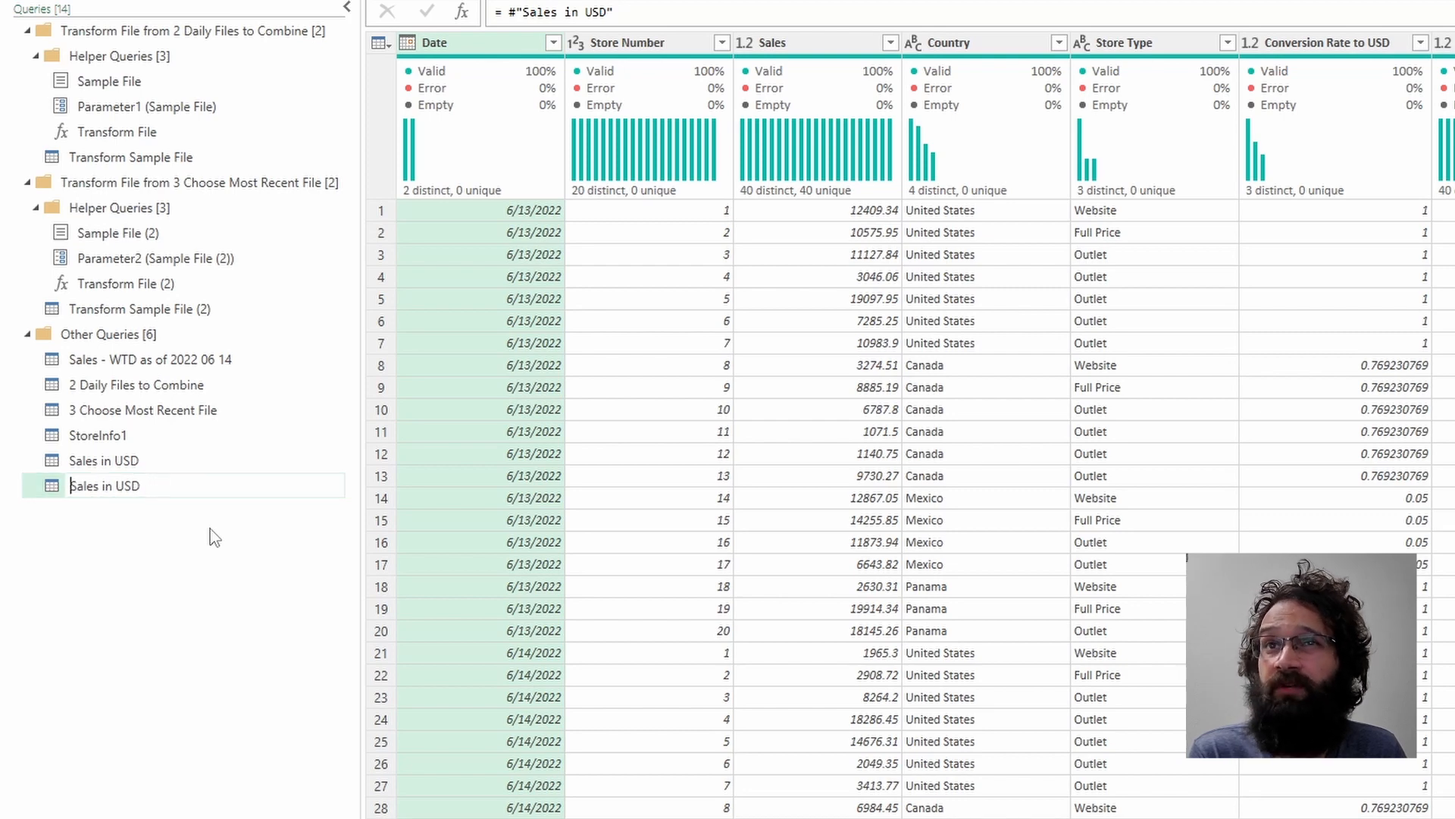
{"action": "type", "text": "Summa"}
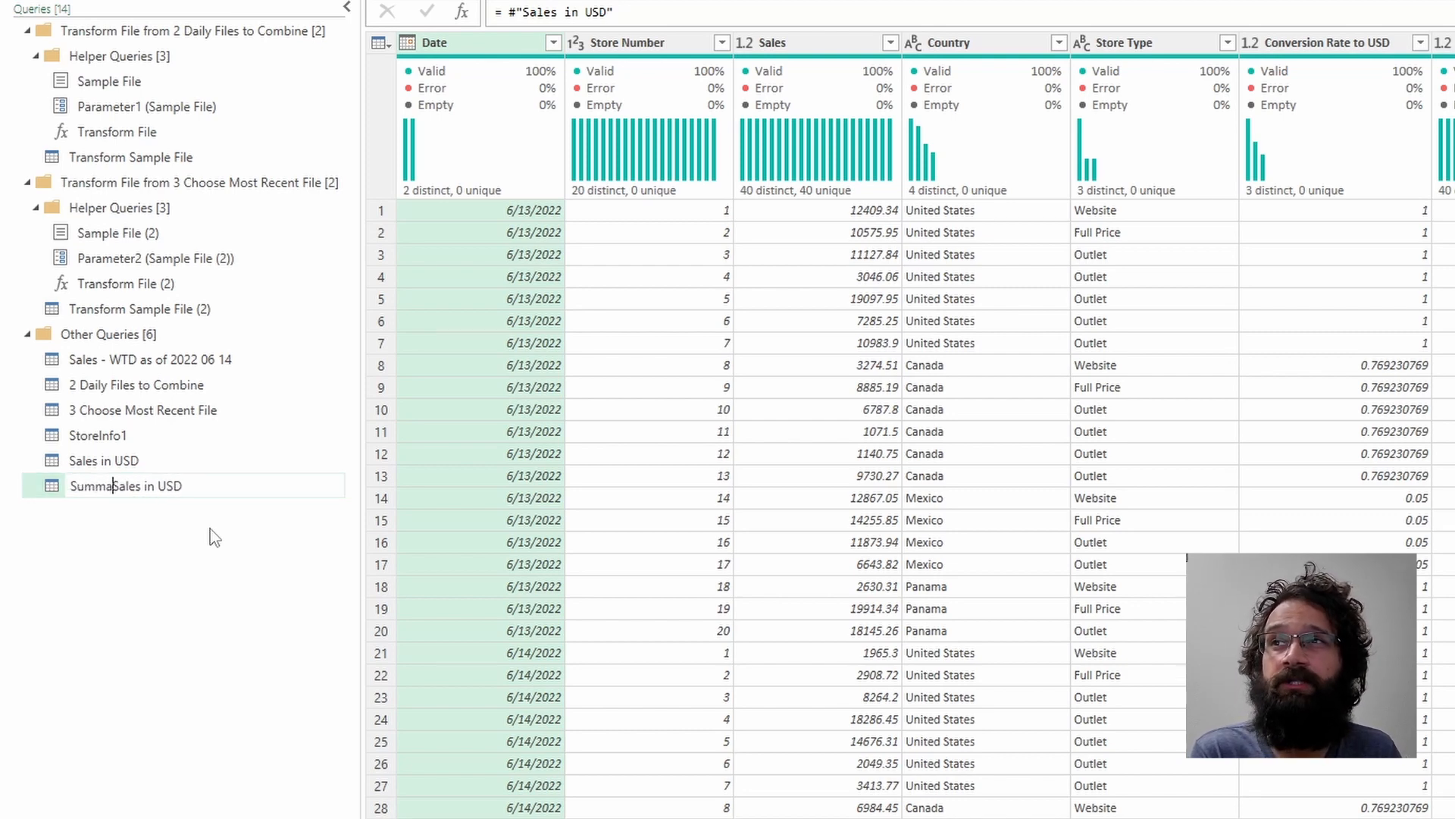
{"action": "type", "text": "rized"}
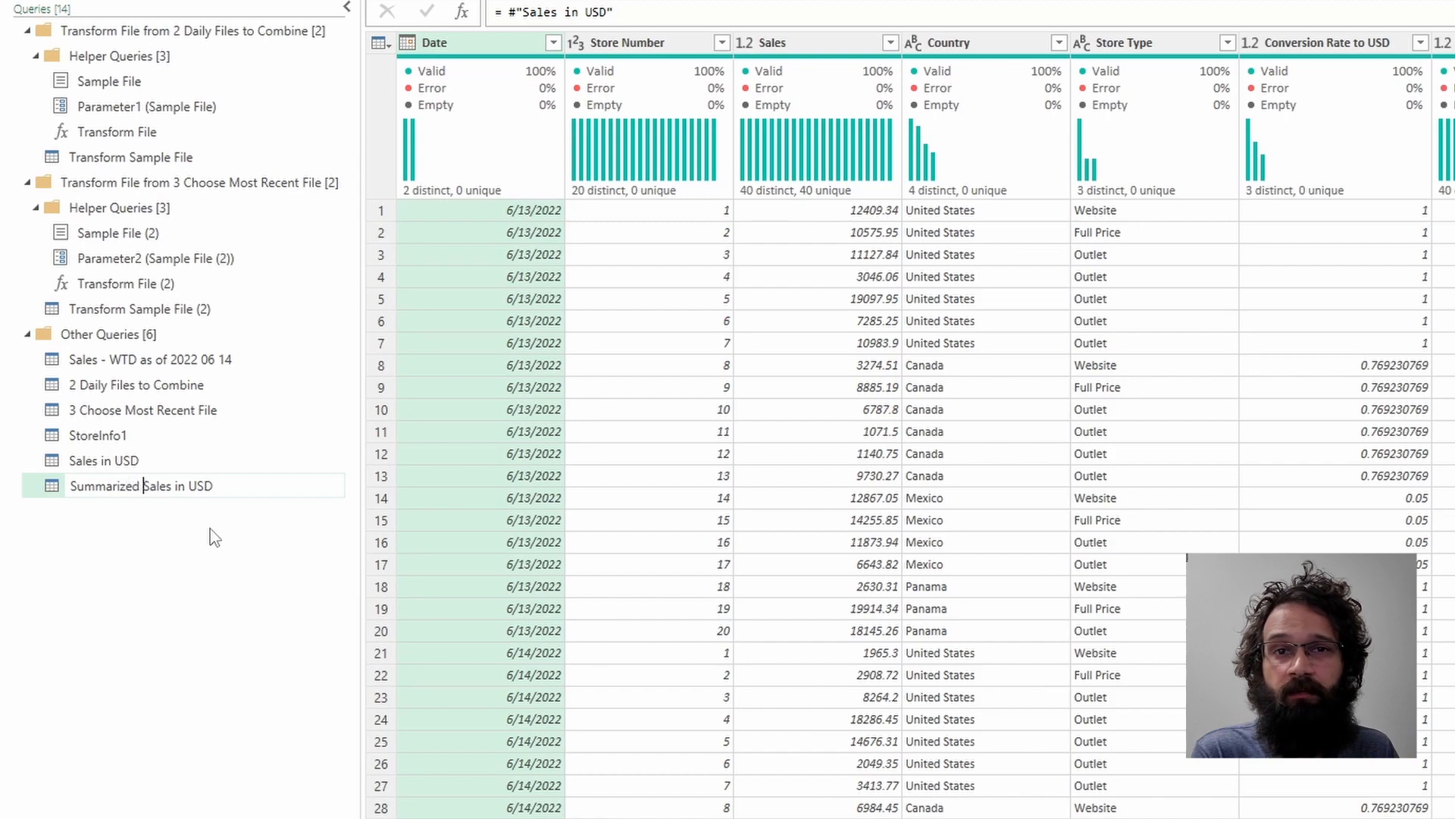
{"action": "key", "text": "Return"}
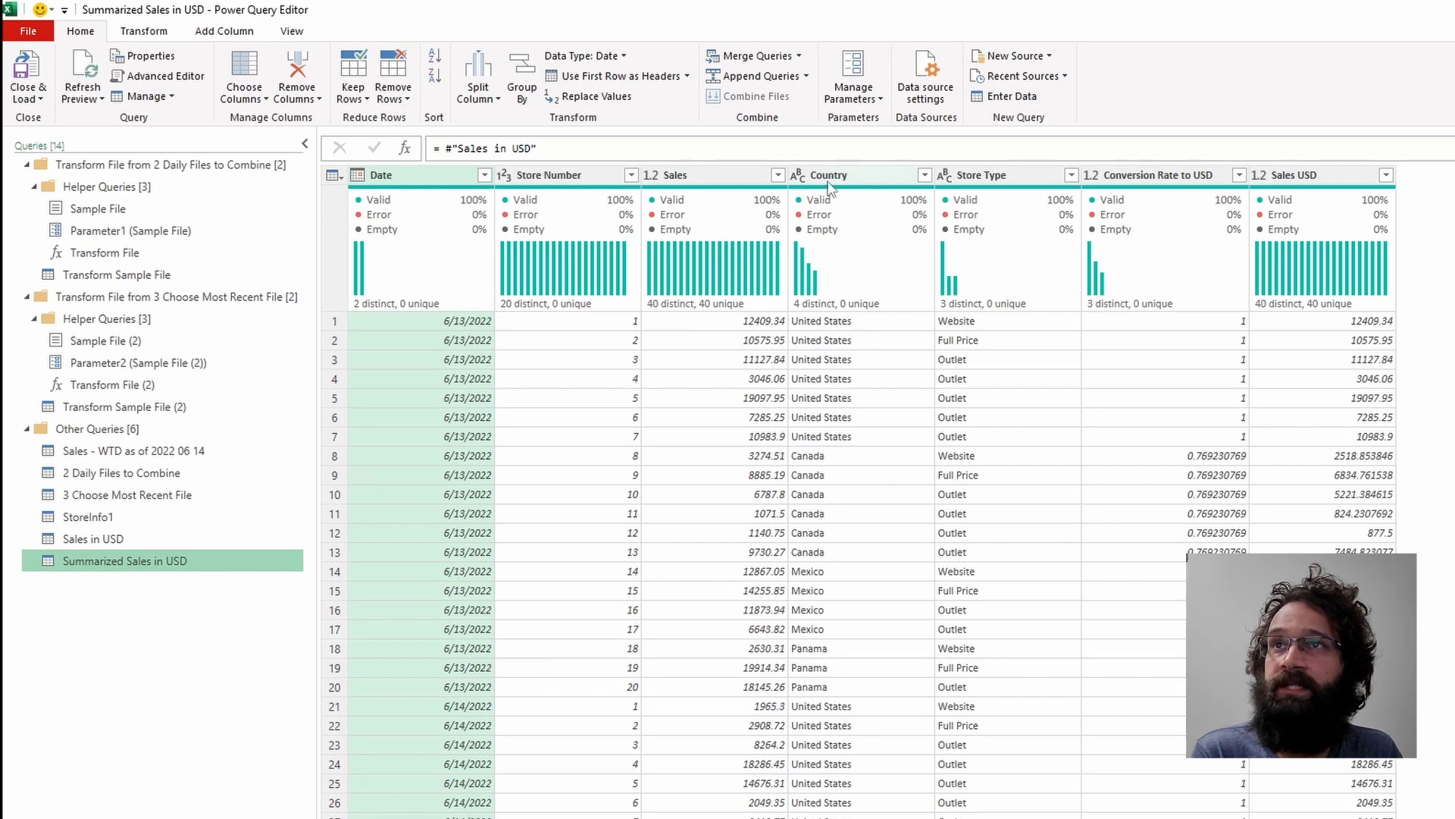
Step: Start a Group By on the Date, Country and Store Type columns of the Summarized Sales in USD query
{"action": "left_click", "coordinate": [829, 179]}
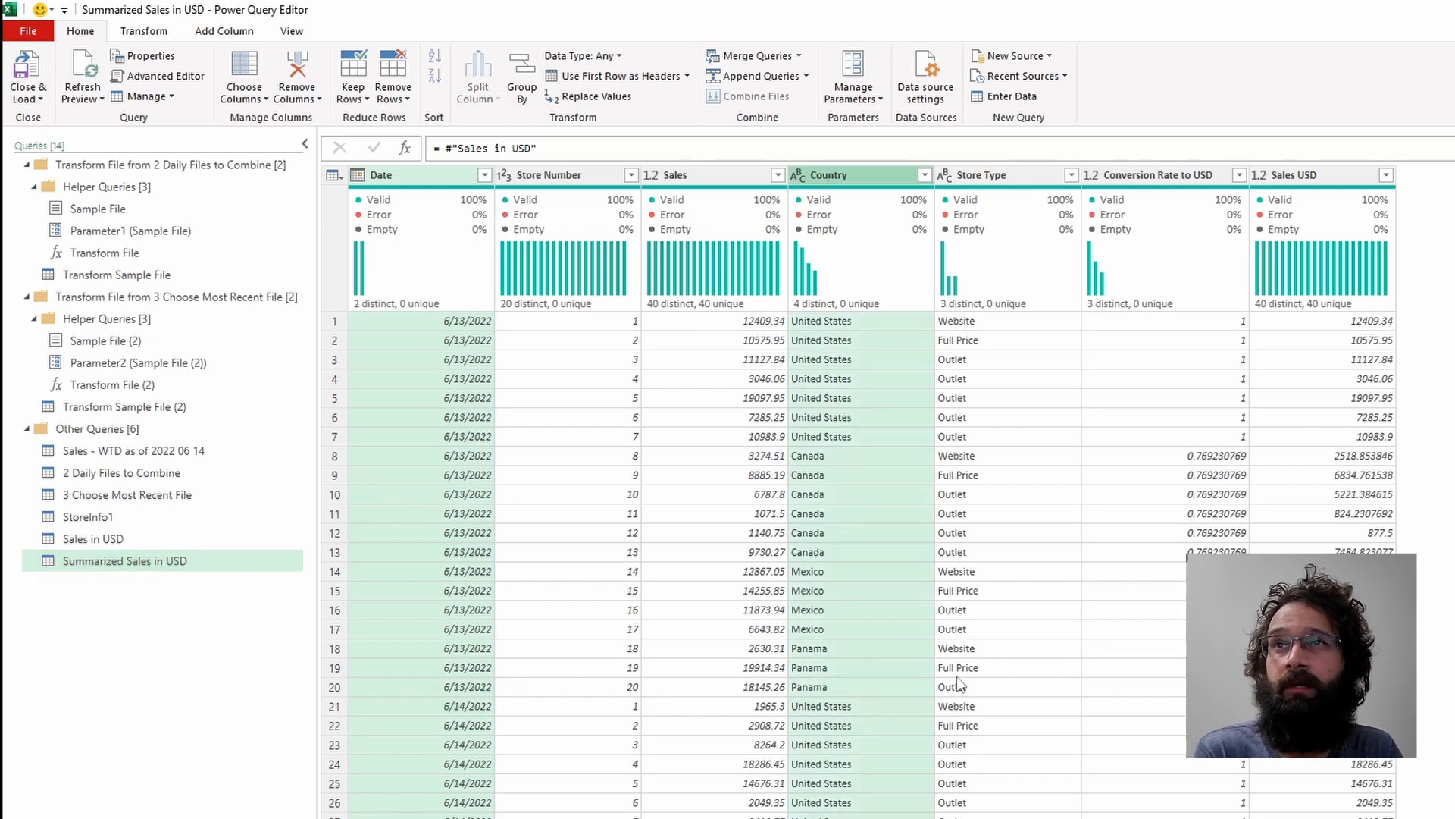
{"action": "left_click", "coordinate": [1012, 176]}
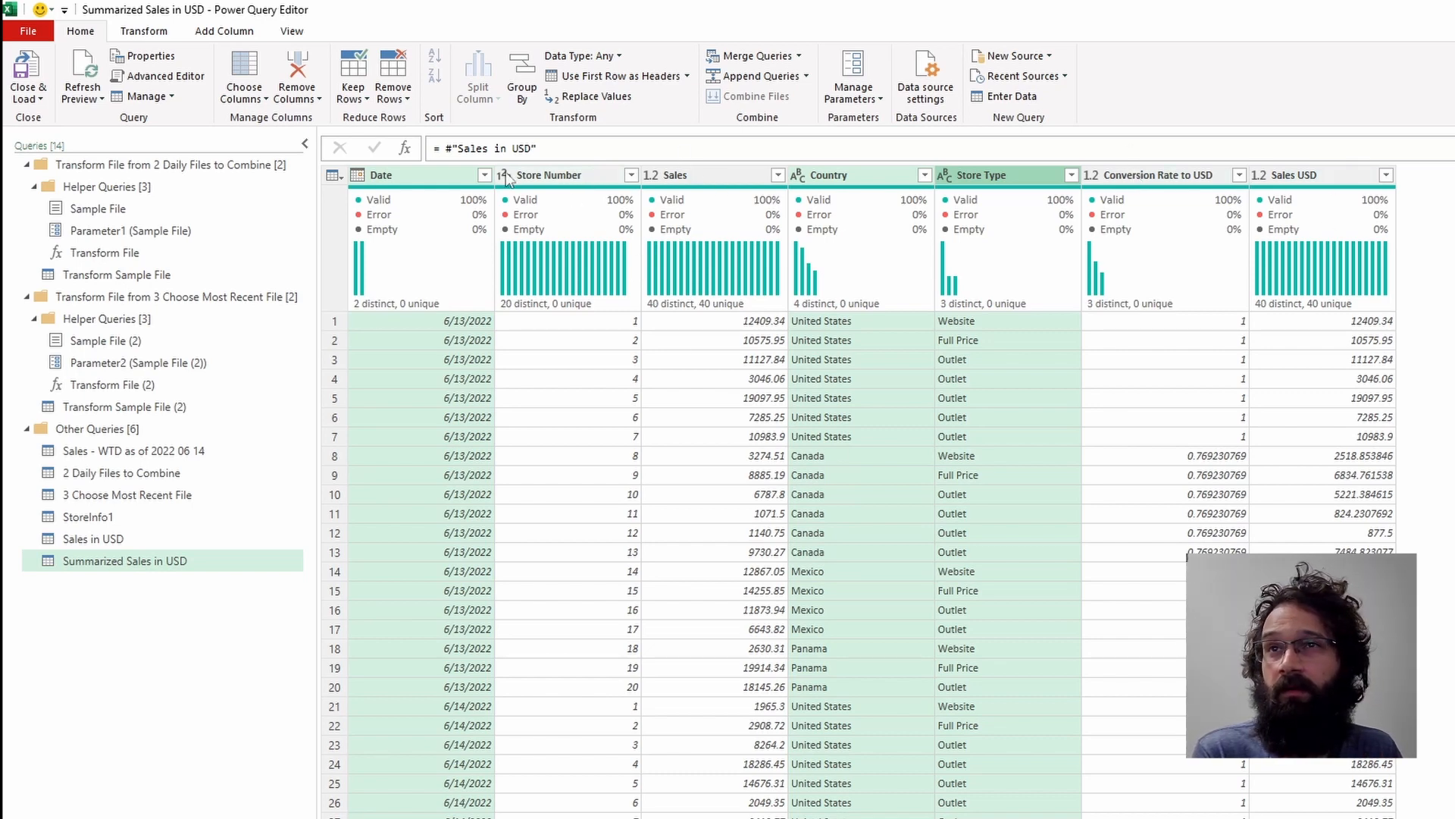
{"action": "left_click", "coordinate": [530, 103]}
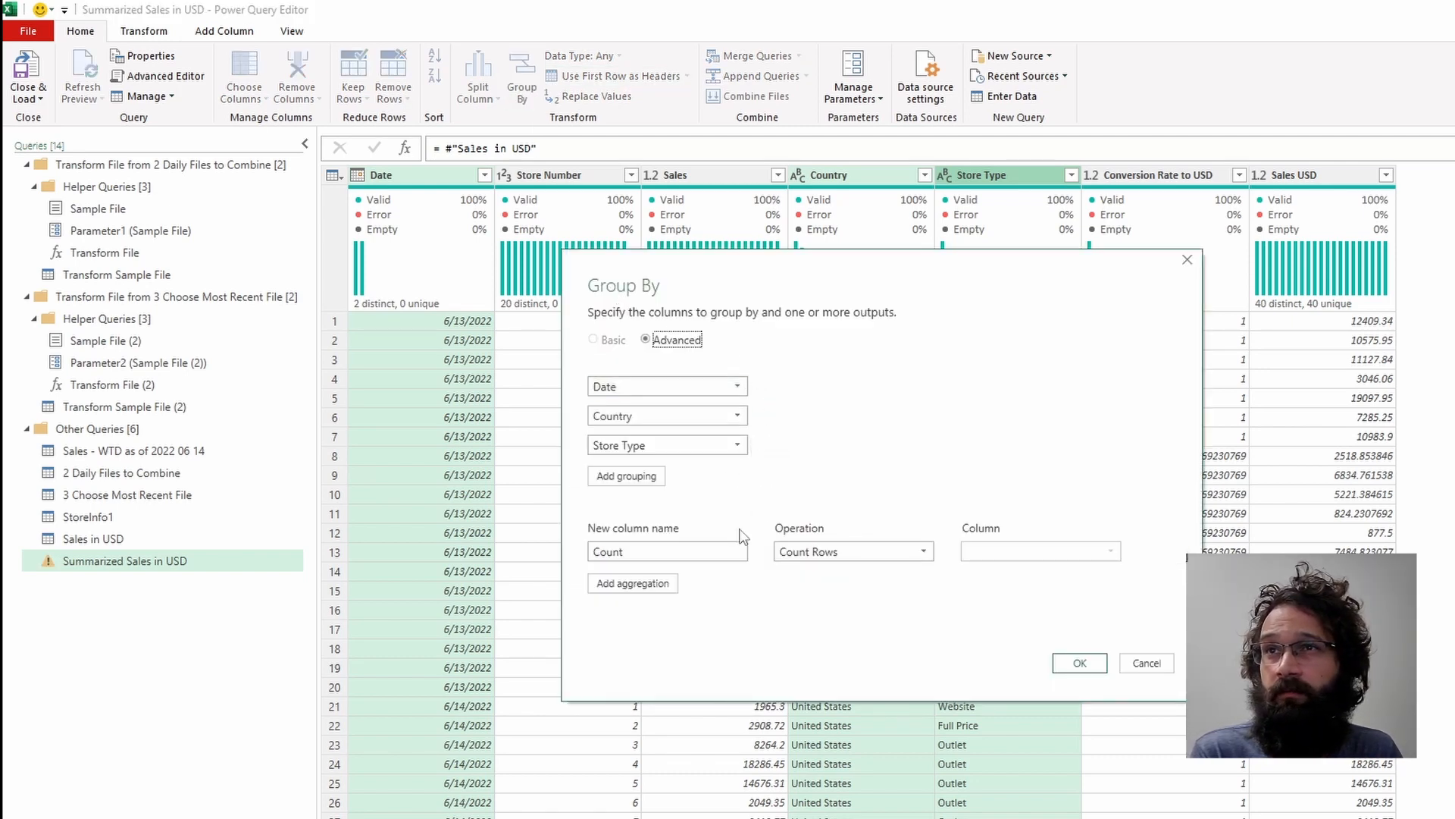
Step: Define the group's aggregation as a new column named Sales USD that sums the Sales USD column, and apply the grouping
{"action": "double_click", "coordinate": [677, 559]}
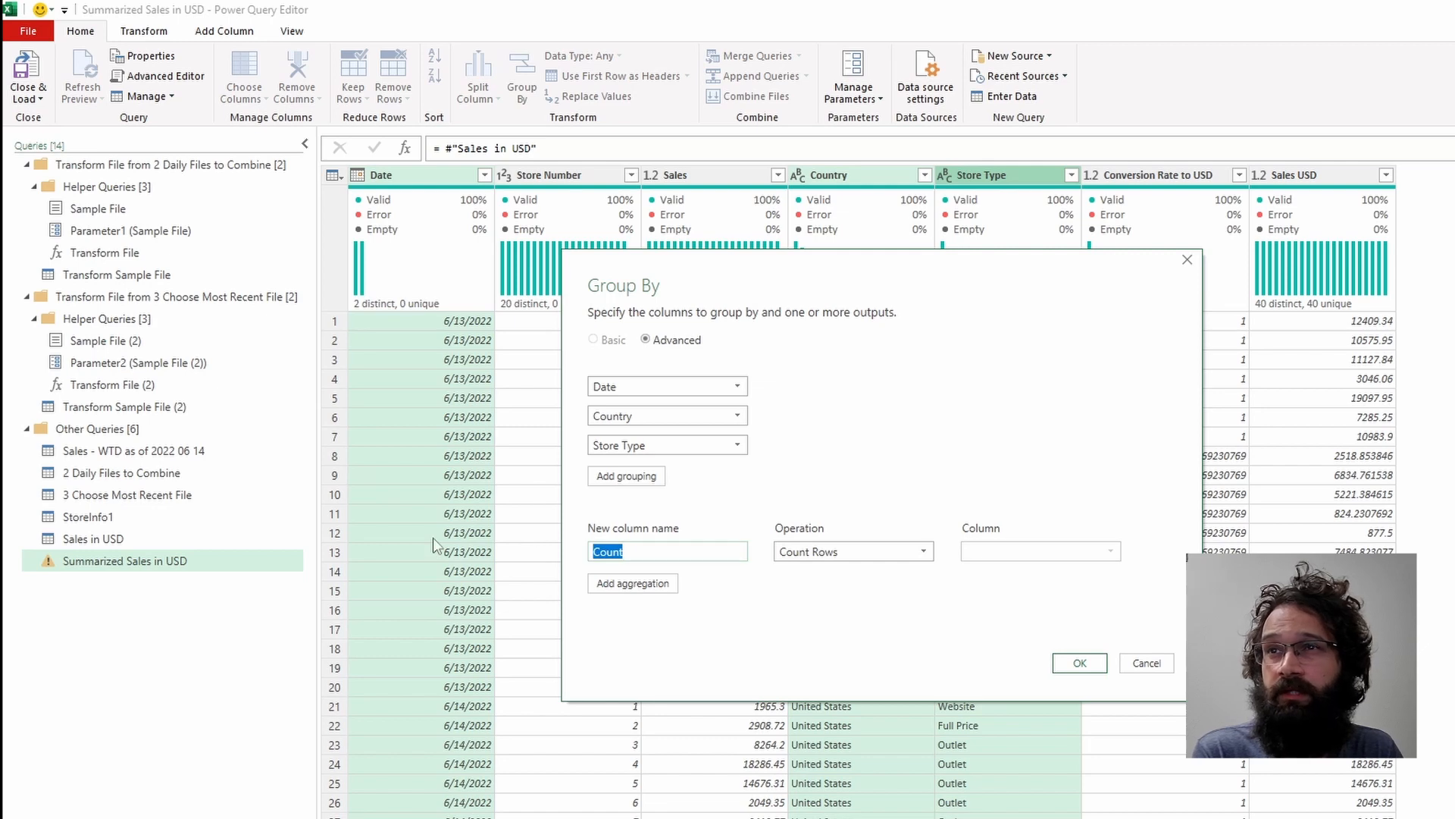
{"action": "type", "text": "Sales USD"}
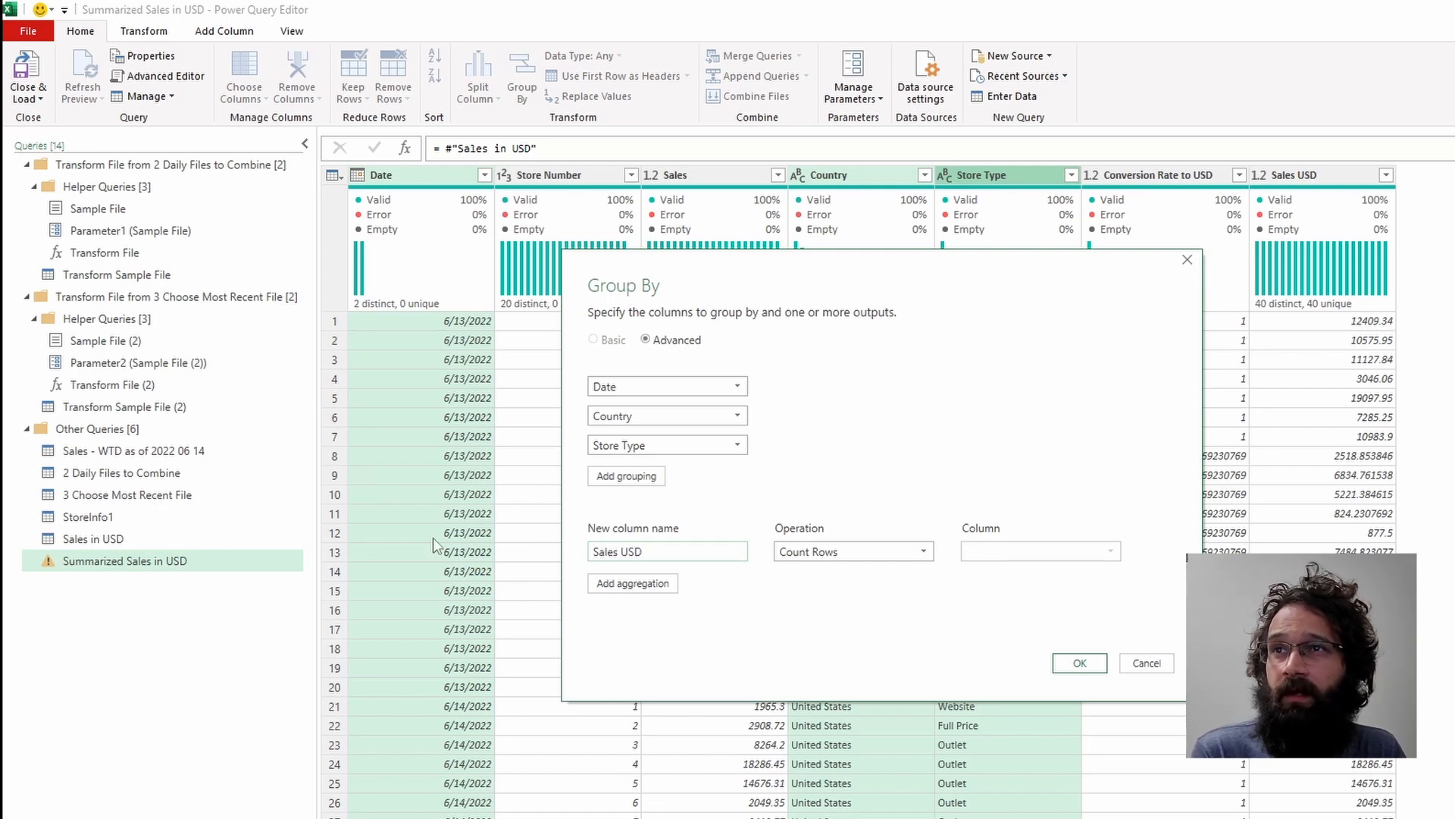
{"action": "left_click", "coordinate": [796, 553]}
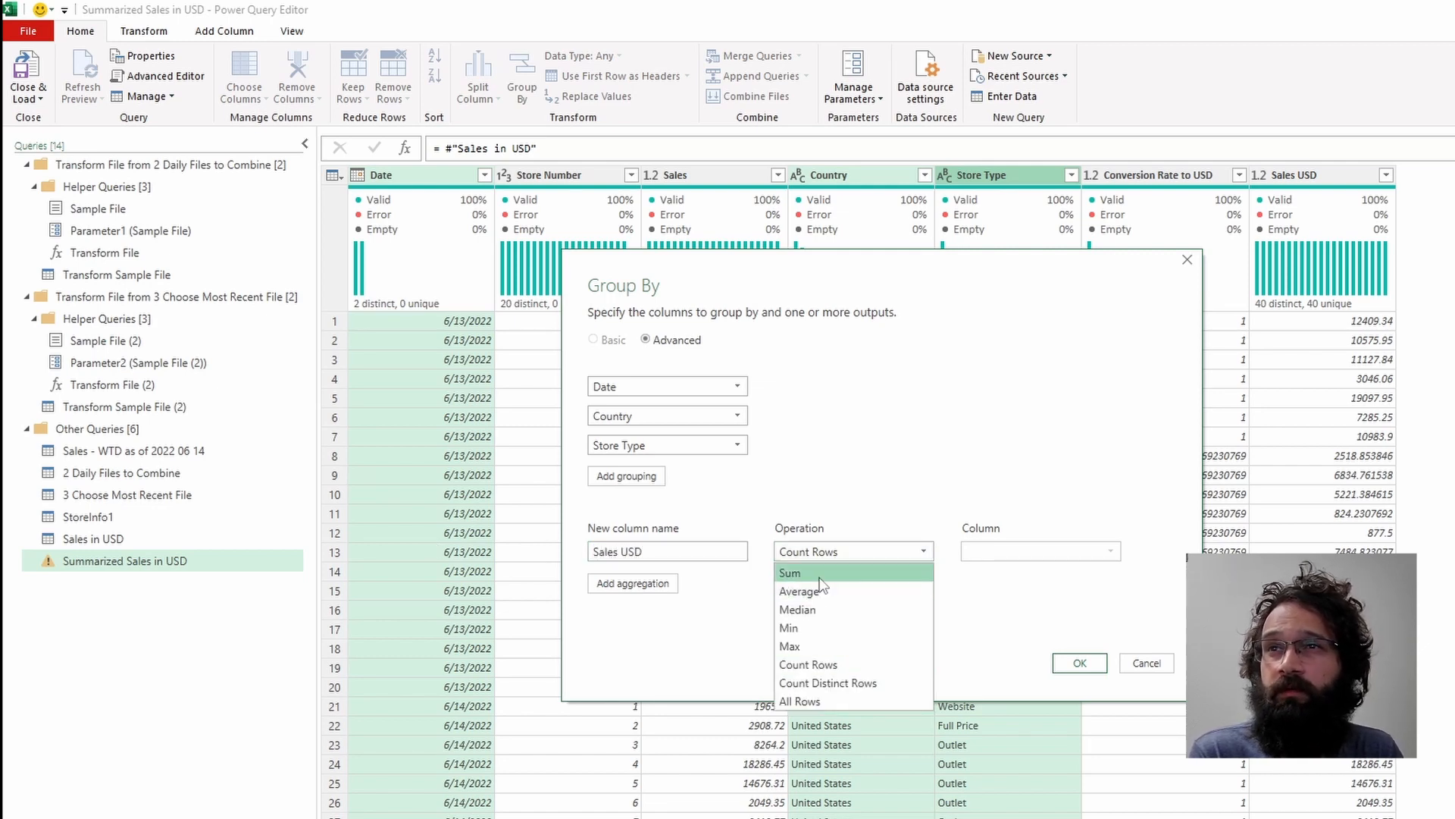
{"action": "left_click", "coordinate": [821, 574]}
{"action": "left_click", "coordinate": [1052, 547]}
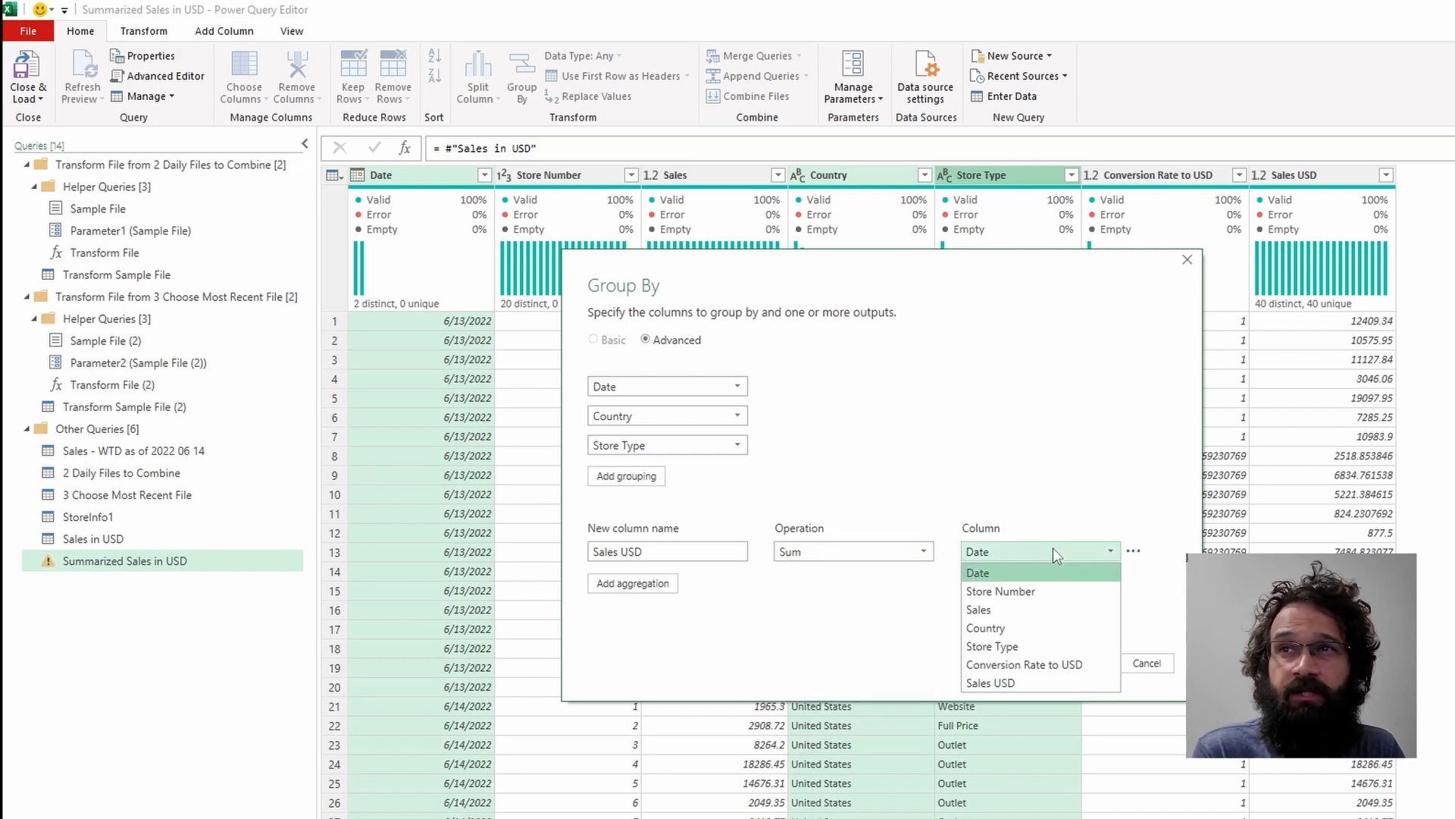
{"action": "left_click", "coordinate": [1040, 680]}
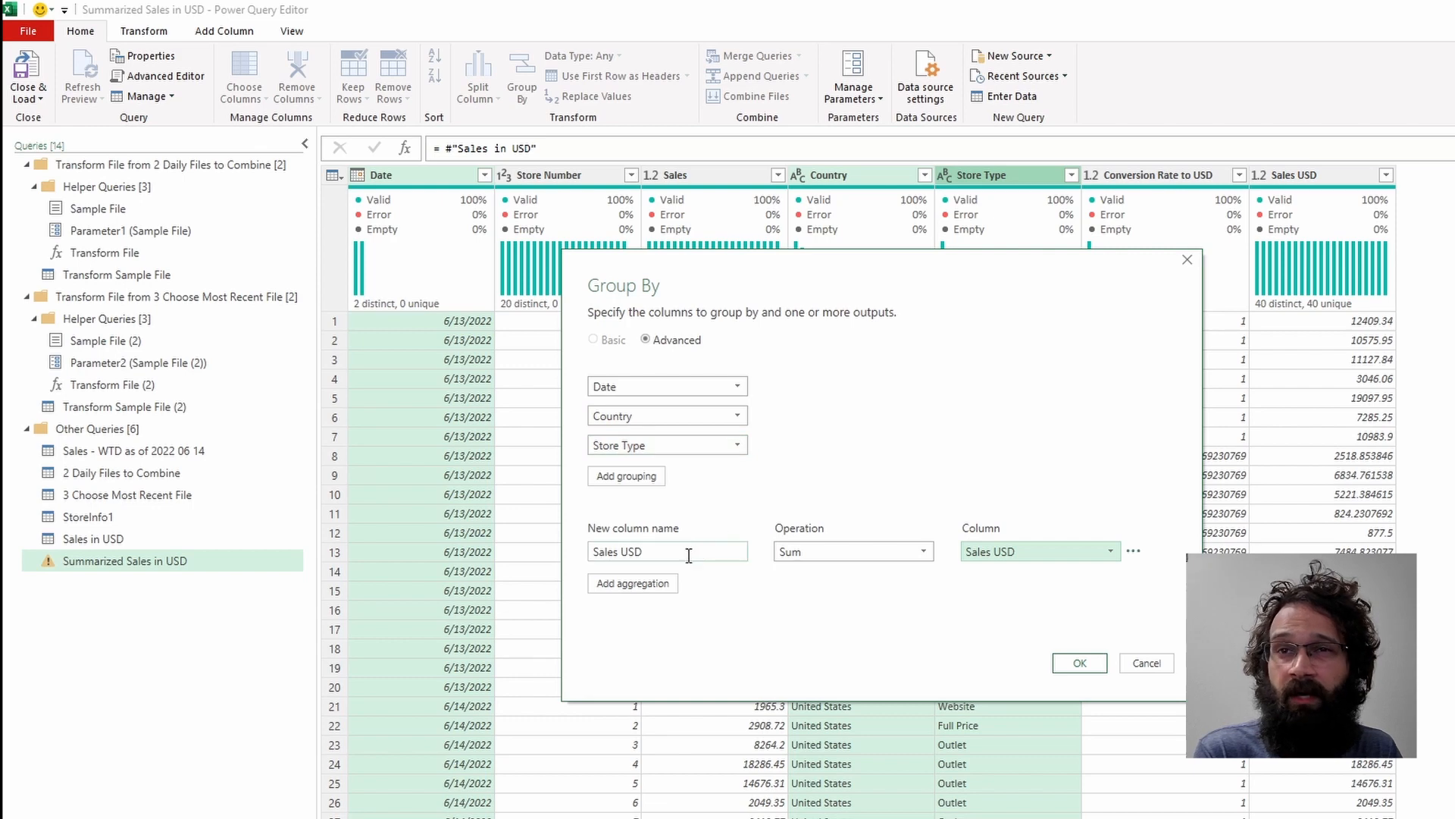
{"action": "left_click", "coordinate": [1080, 663]}
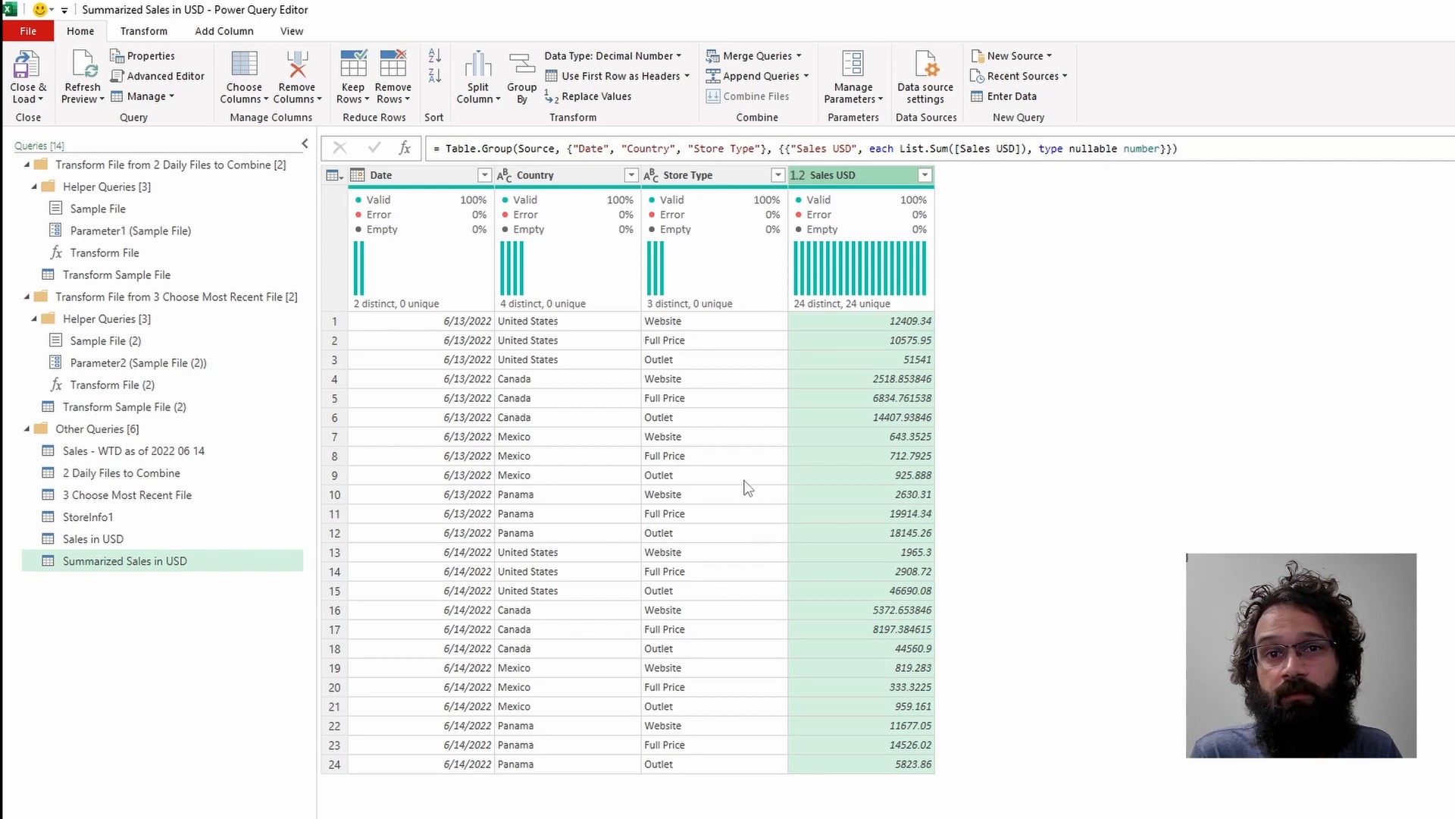
{"action": "left_click", "coordinate": [455, 176]}
{"action": "left_click", "coordinate": [568, 176]}
{"action": "left_click", "coordinate": [705, 175]}
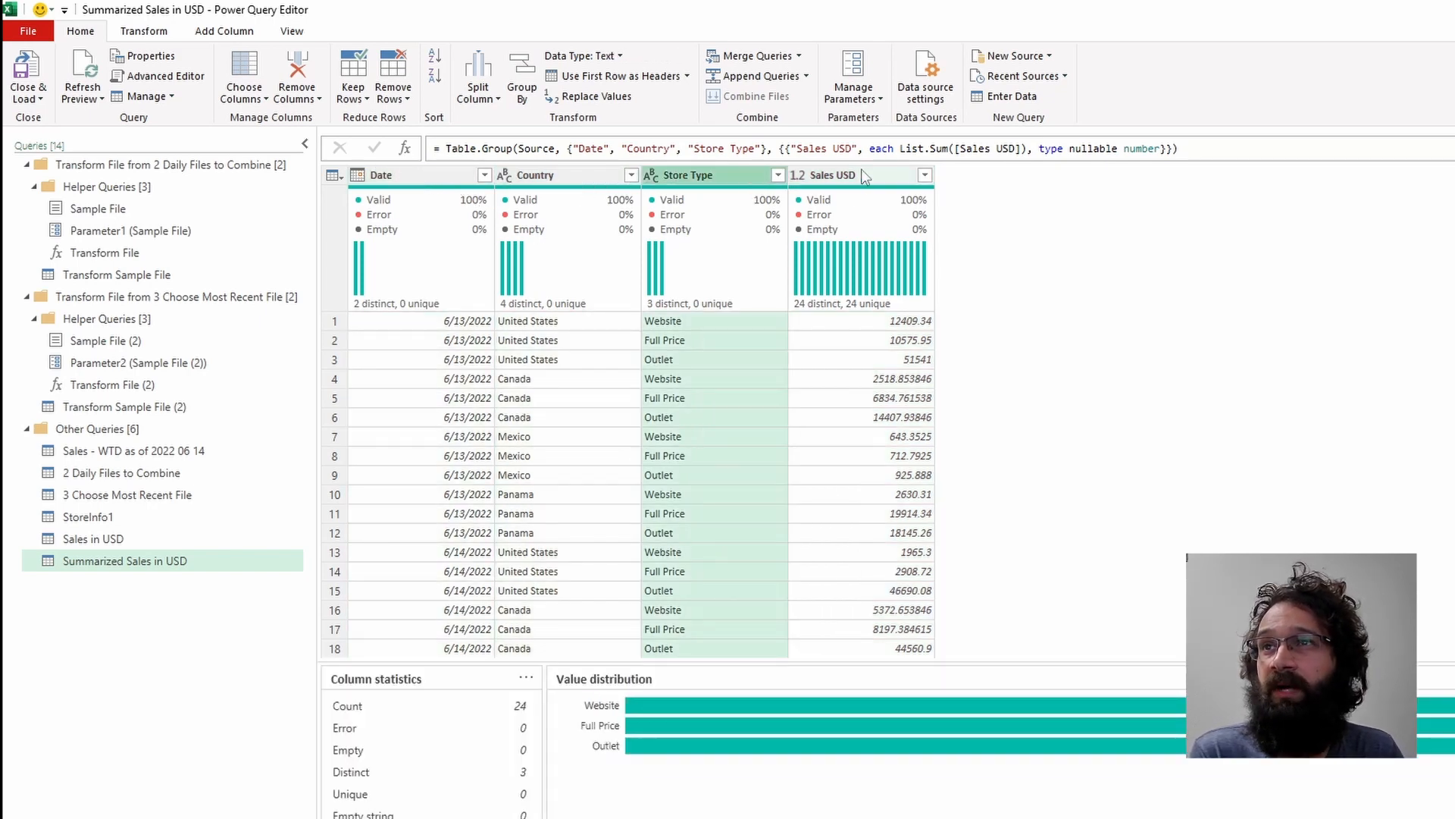
{"action": "left_click", "coordinate": [865, 176]}
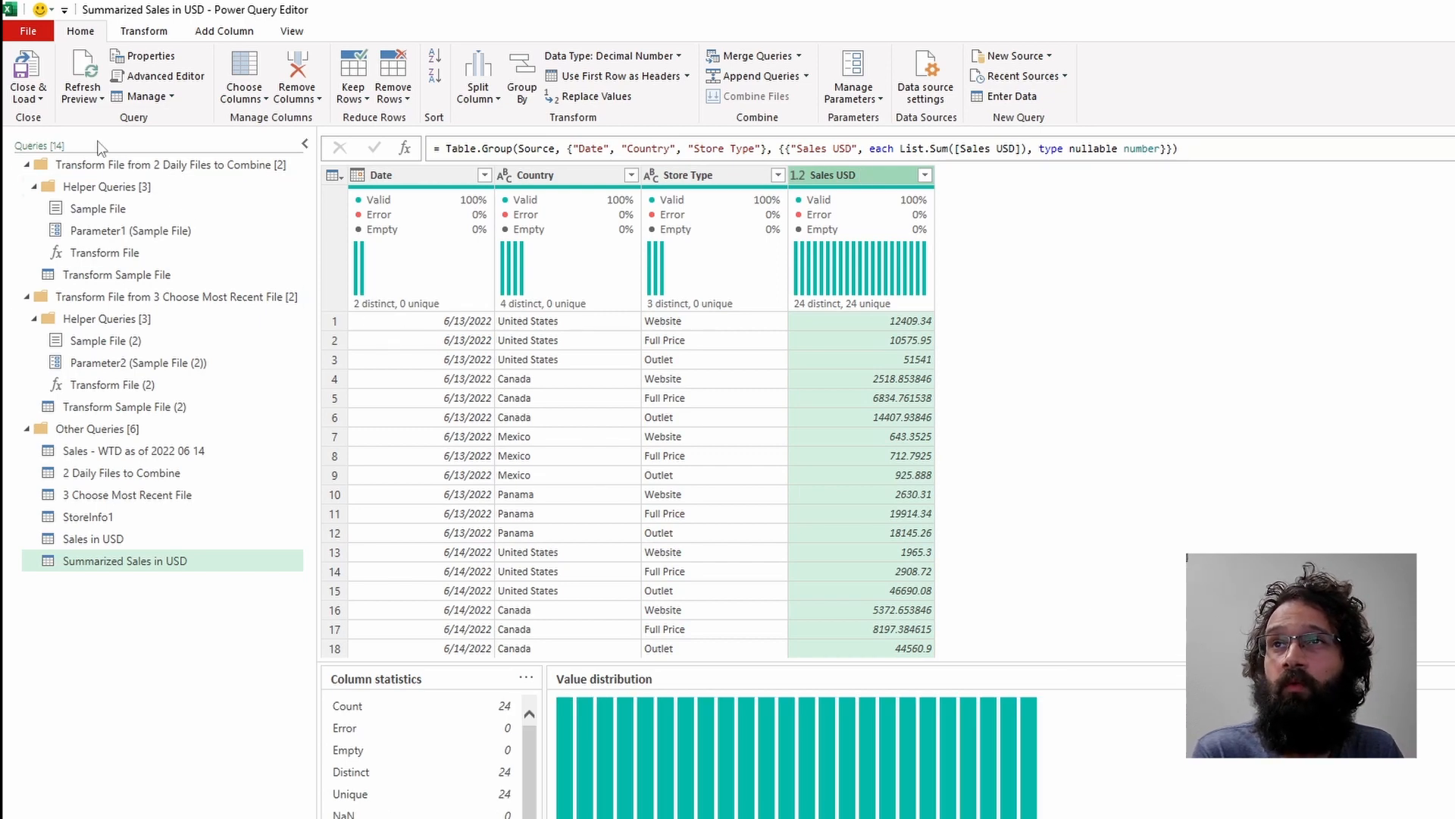
Step: Load the Summarized Sales in USD query as a table on the existing worksheet, starting at cell Z2
{"action": "left_click", "coordinate": [34, 98]}
{"action": "left_click", "coordinate": [96, 146]}
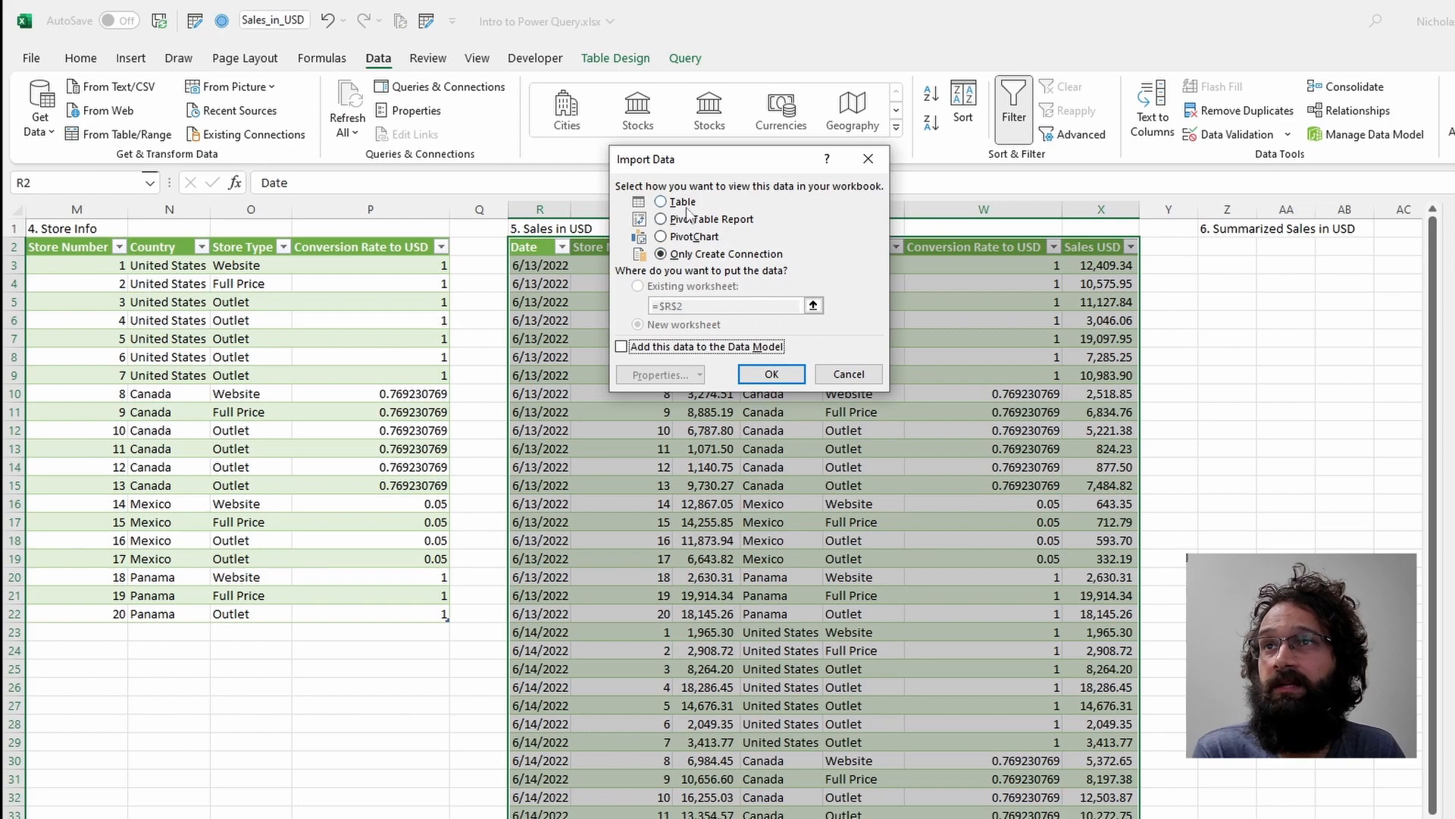
{"action": "left_click", "coordinate": [680, 202]}
{"action": "left_click", "coordinate": [693, 285]}
{"action": "left_click", "coordinate": [1227, 249]}
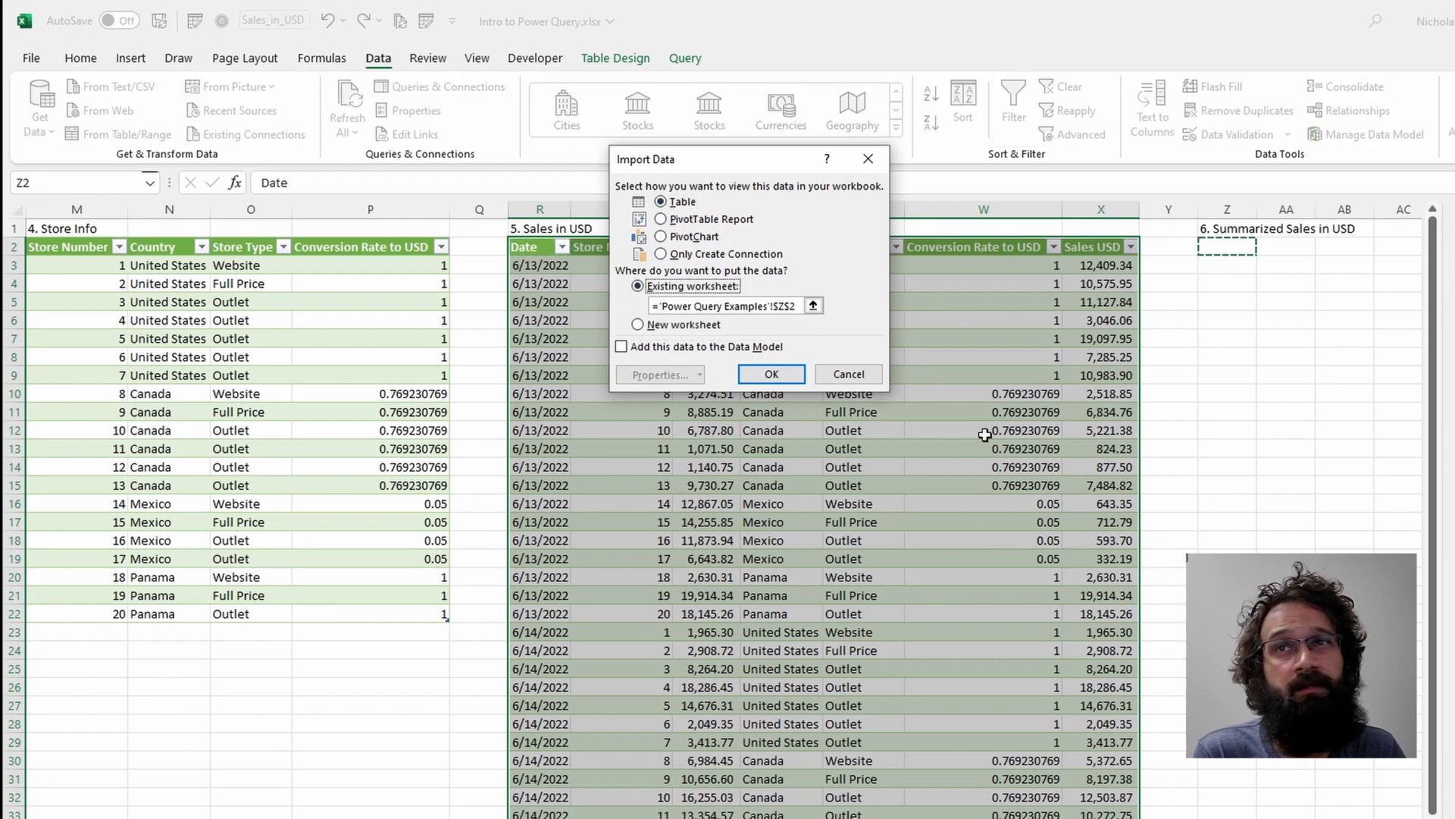
{"action": "left_click", "coordinate": [773, 374]}
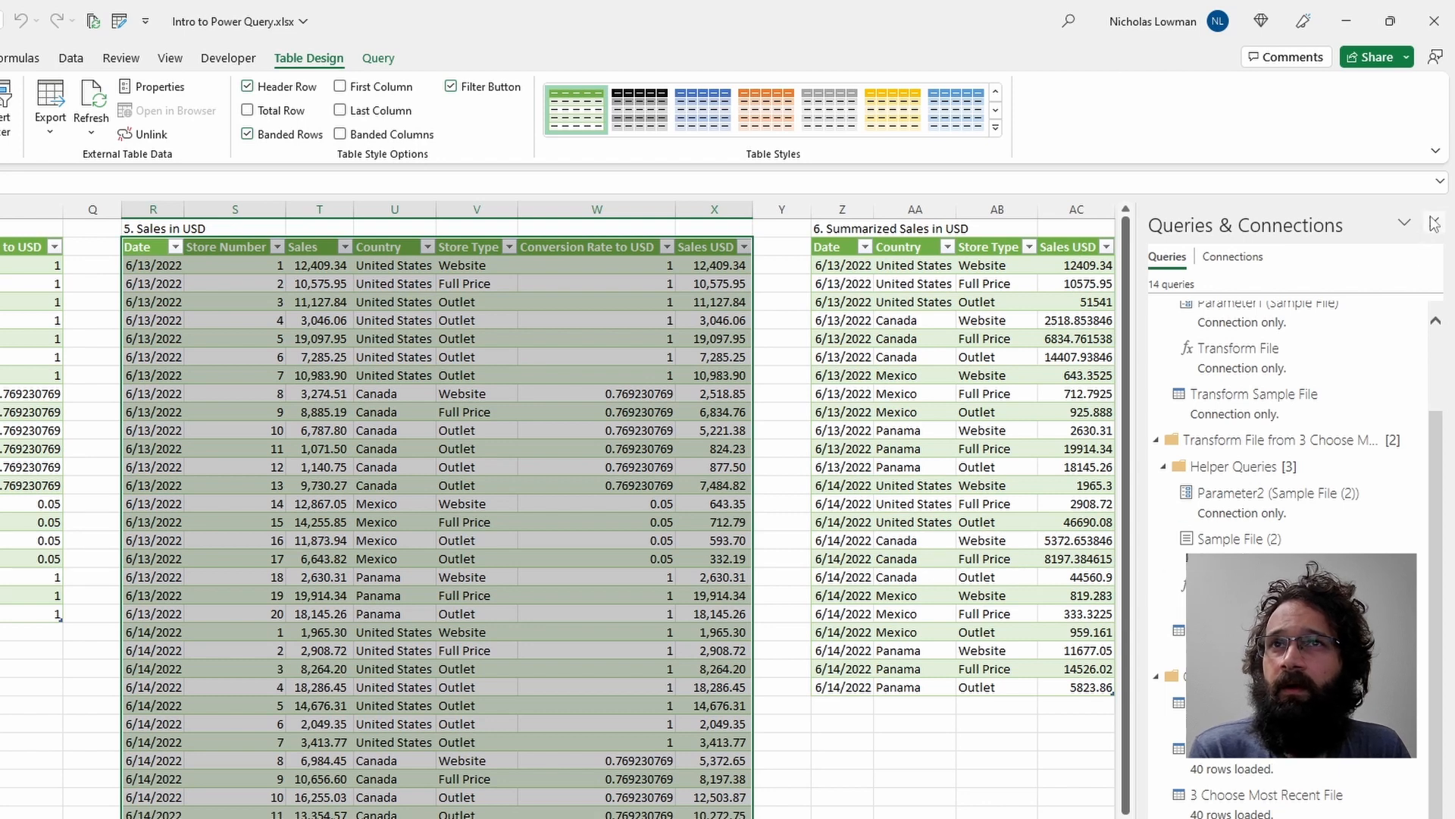
Step: Close the Queries & Connections pane and apply the Comma number style to the Sales USD values of the summarized table
{"action": "left_click", "coordinate": [1434, 222]}
{"action": "left_click_drag", "start_coordinate": [1074, 261], "coordinate": [1050, 683]}
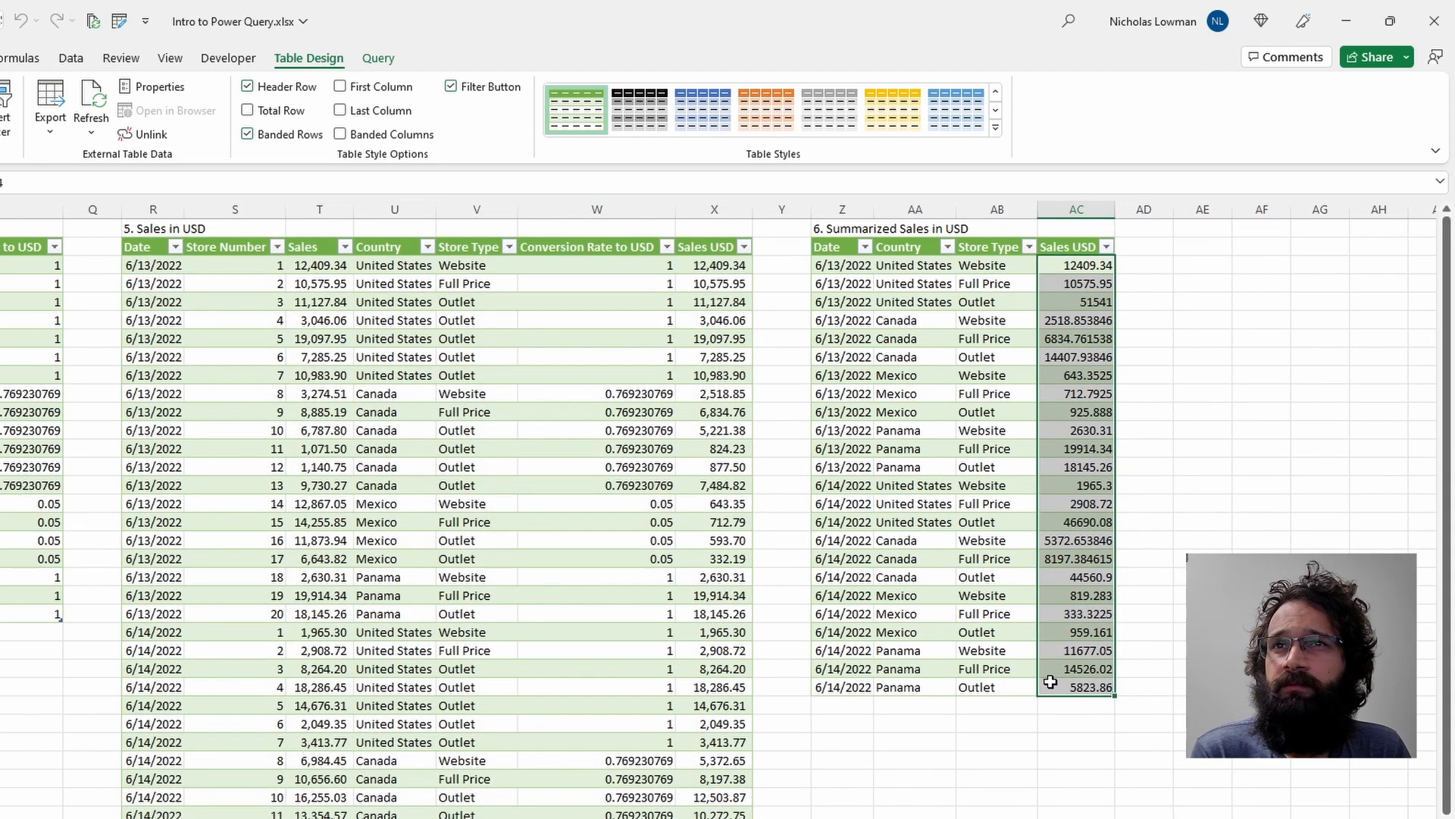
{"action": "key", "text": "alt"}
{"action": "key", "text": "h"}
{"action": "key", "text": "k"}
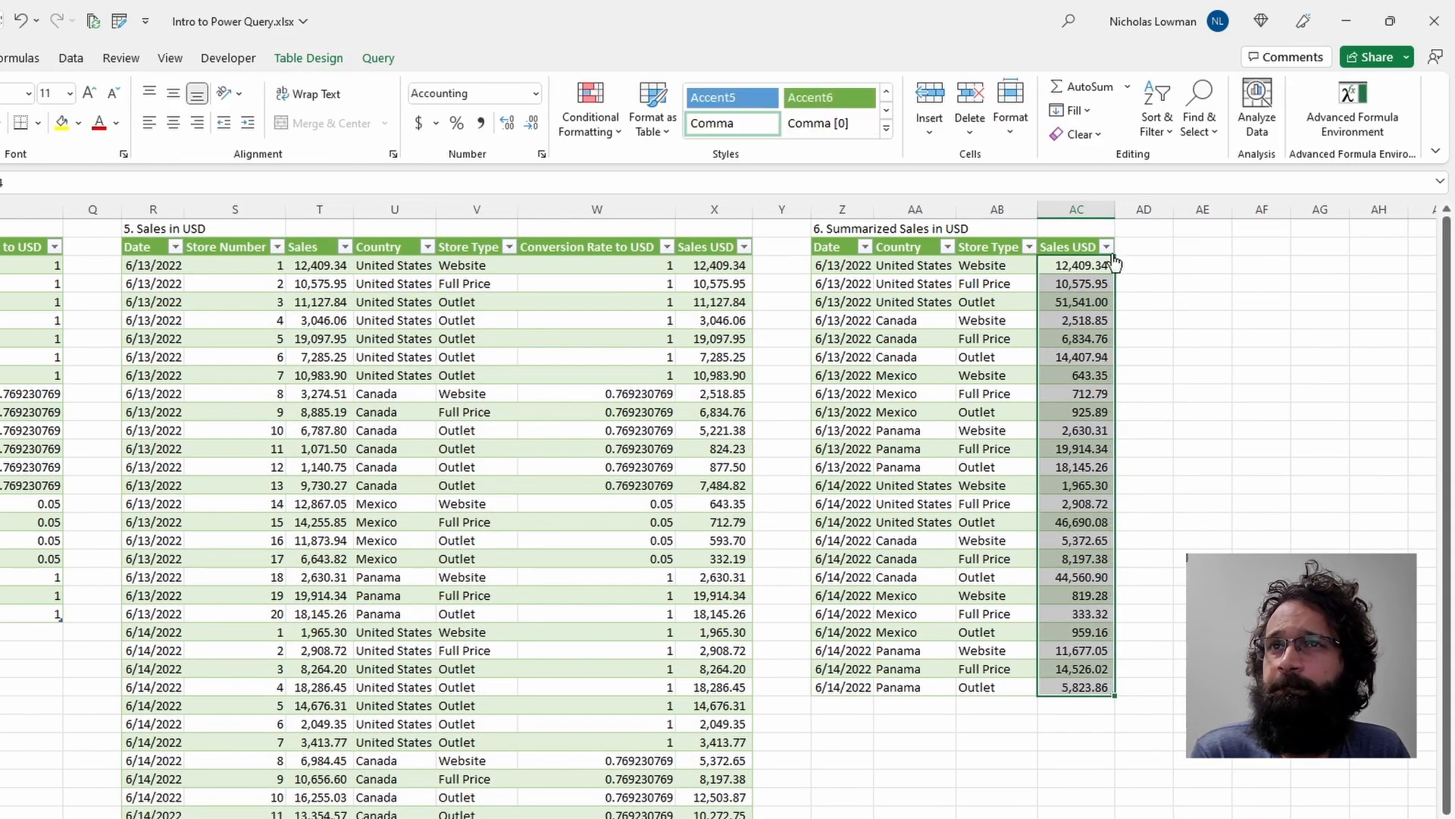
{"action": "left_click", "coordinate": [1077, 265]}
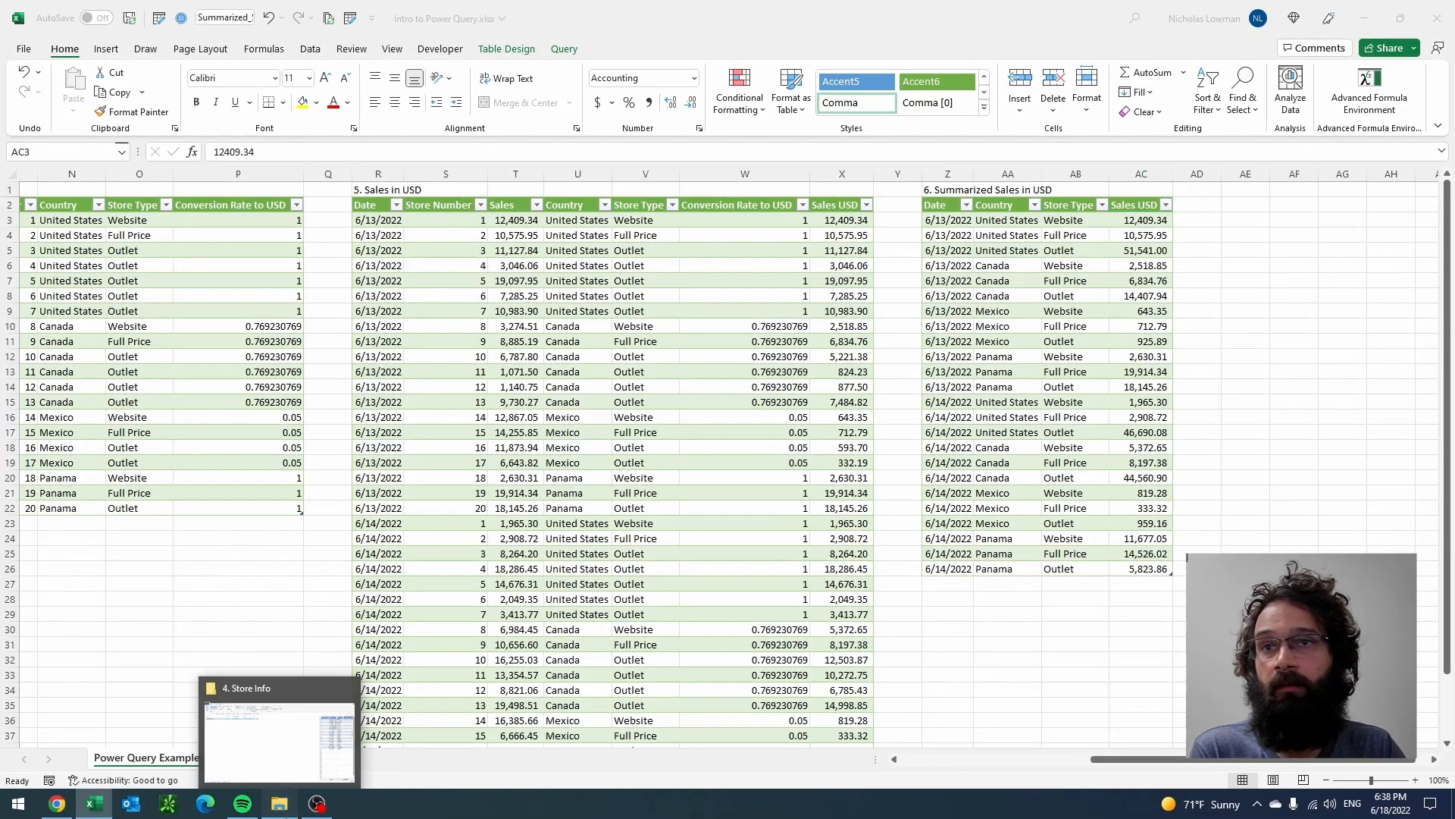
Step: Switch to File Explorer and copy Sales - WTD as of 2022.06.15.csv from the folder 5. Updated Files for 2022.06.15
{"action": "left_click", "coordinate": [315, 728]}
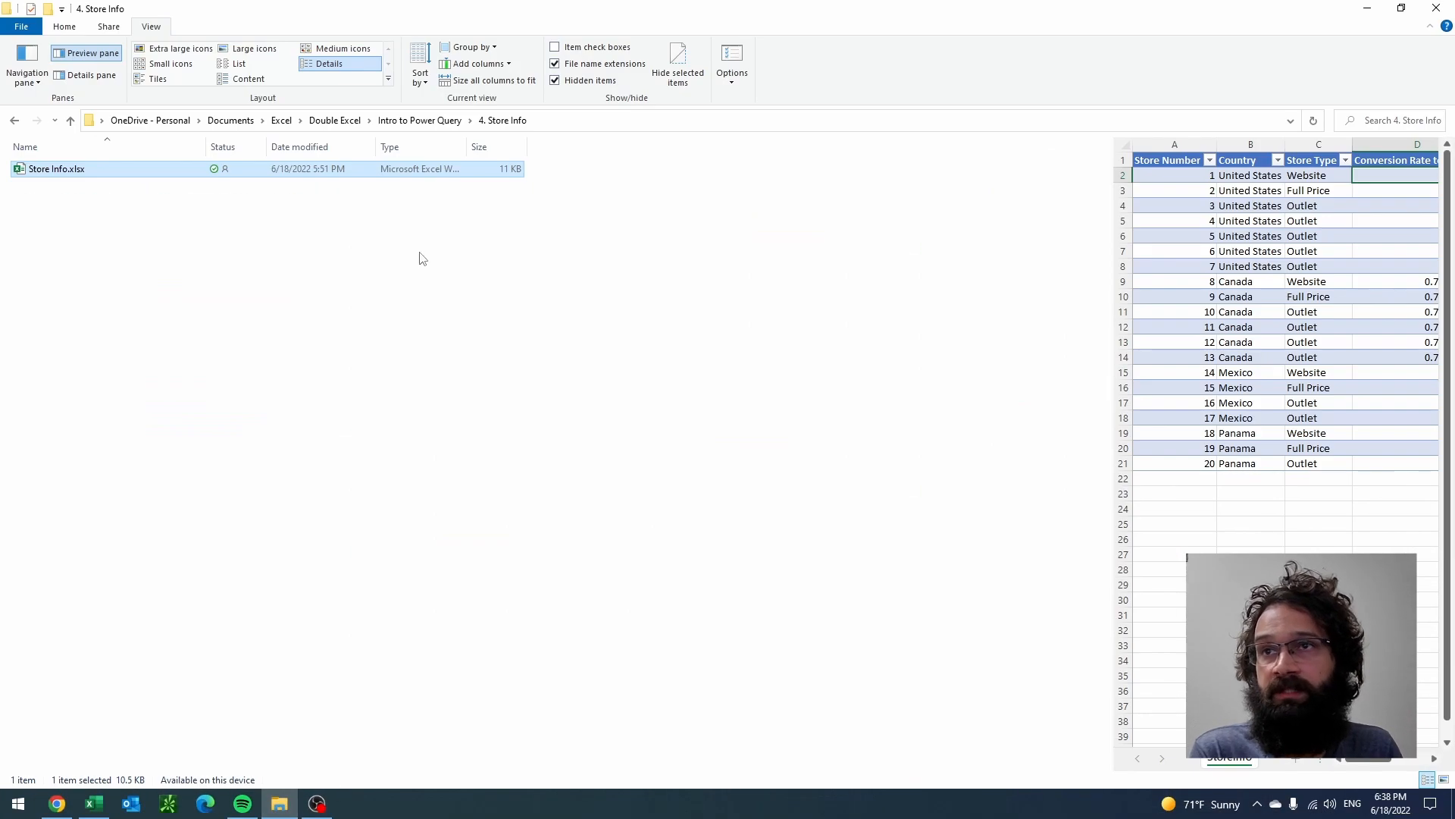
{"action": "left_click", "coordinate": [416, 122]}
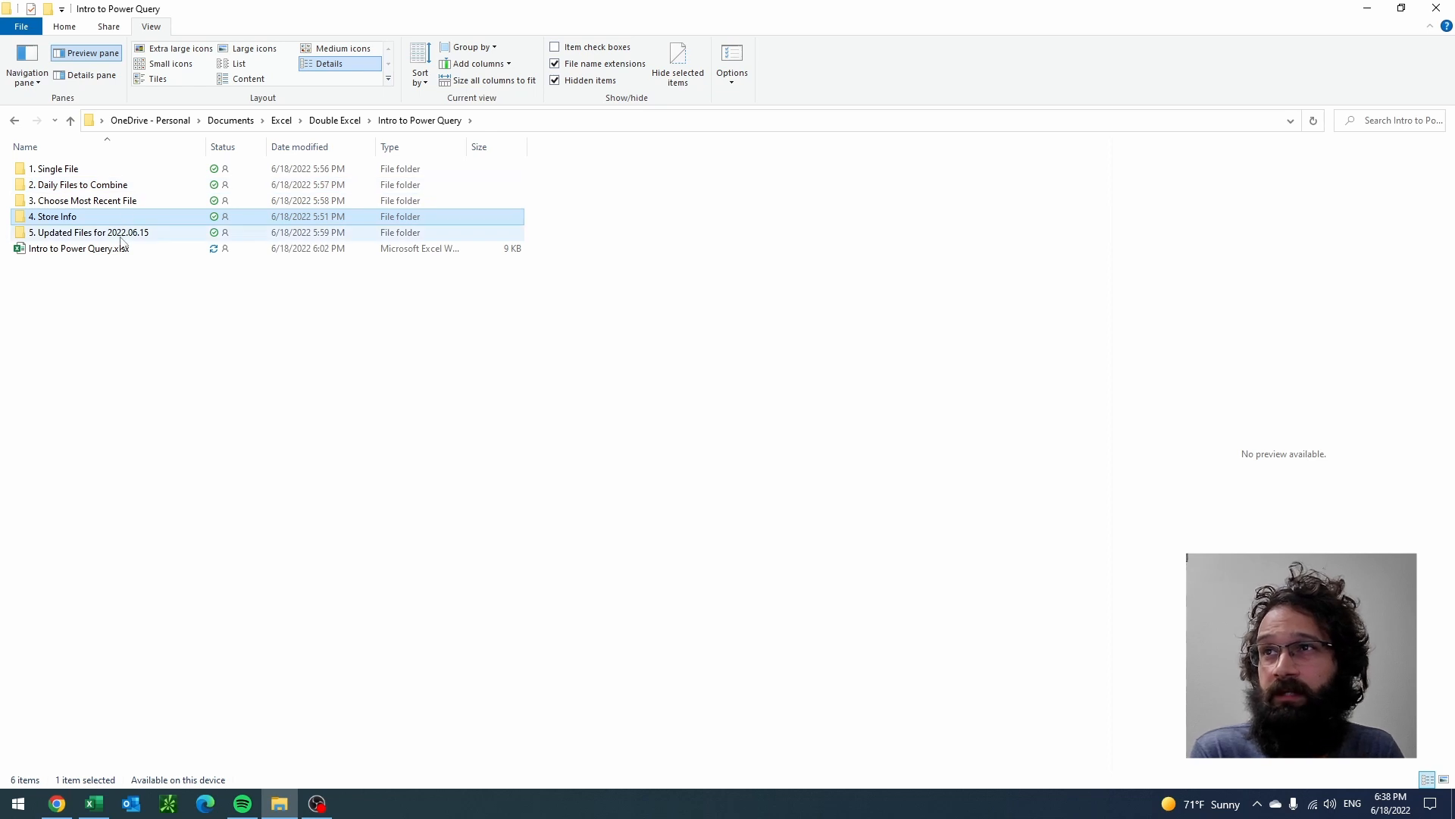
{"action": "double_click", "coordinate": [122, 237]}
{"action": "left_click", "coordinate": [97, 170]}
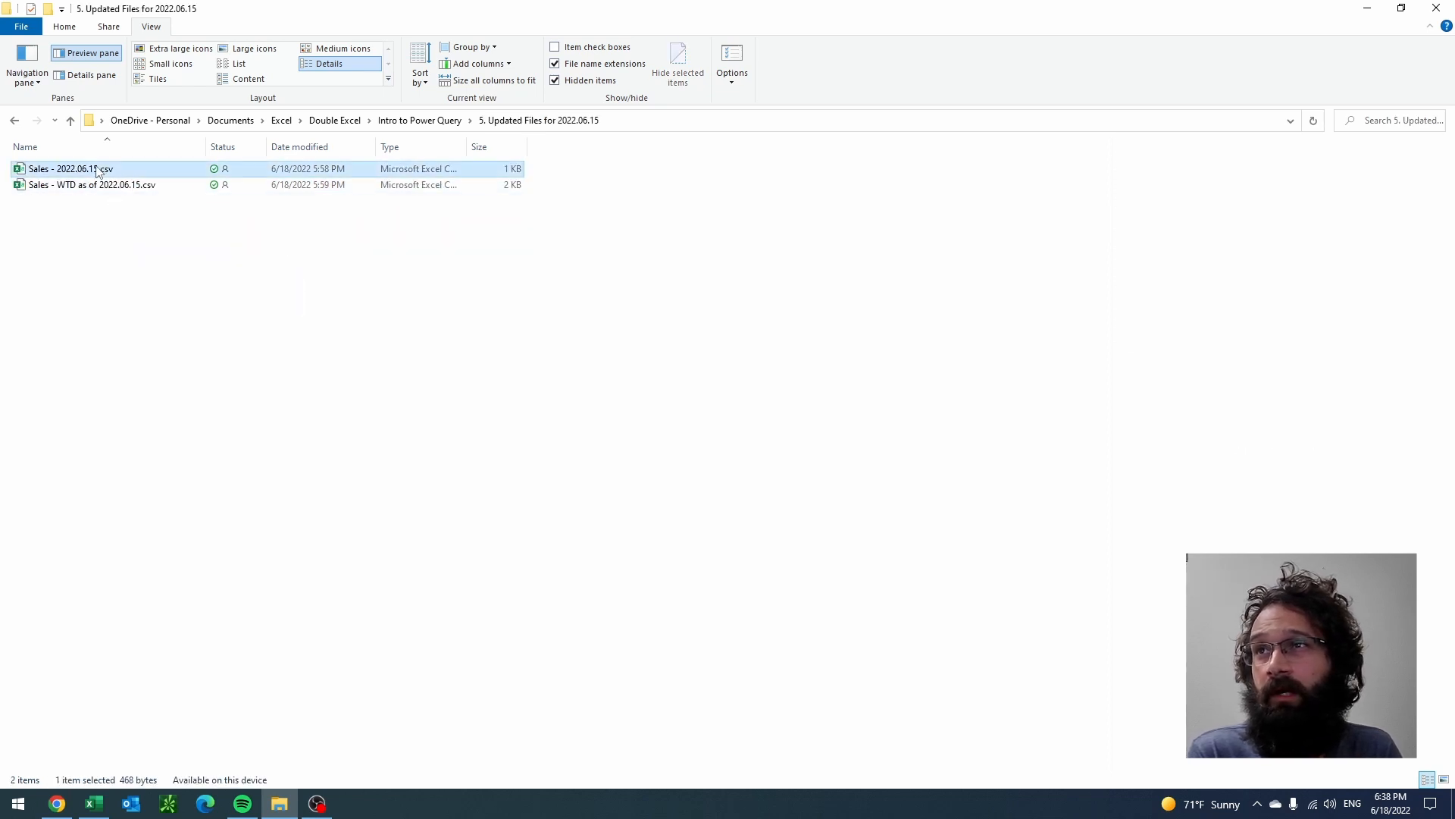
{"action": "left_click", "coordinate": [144, 186]}
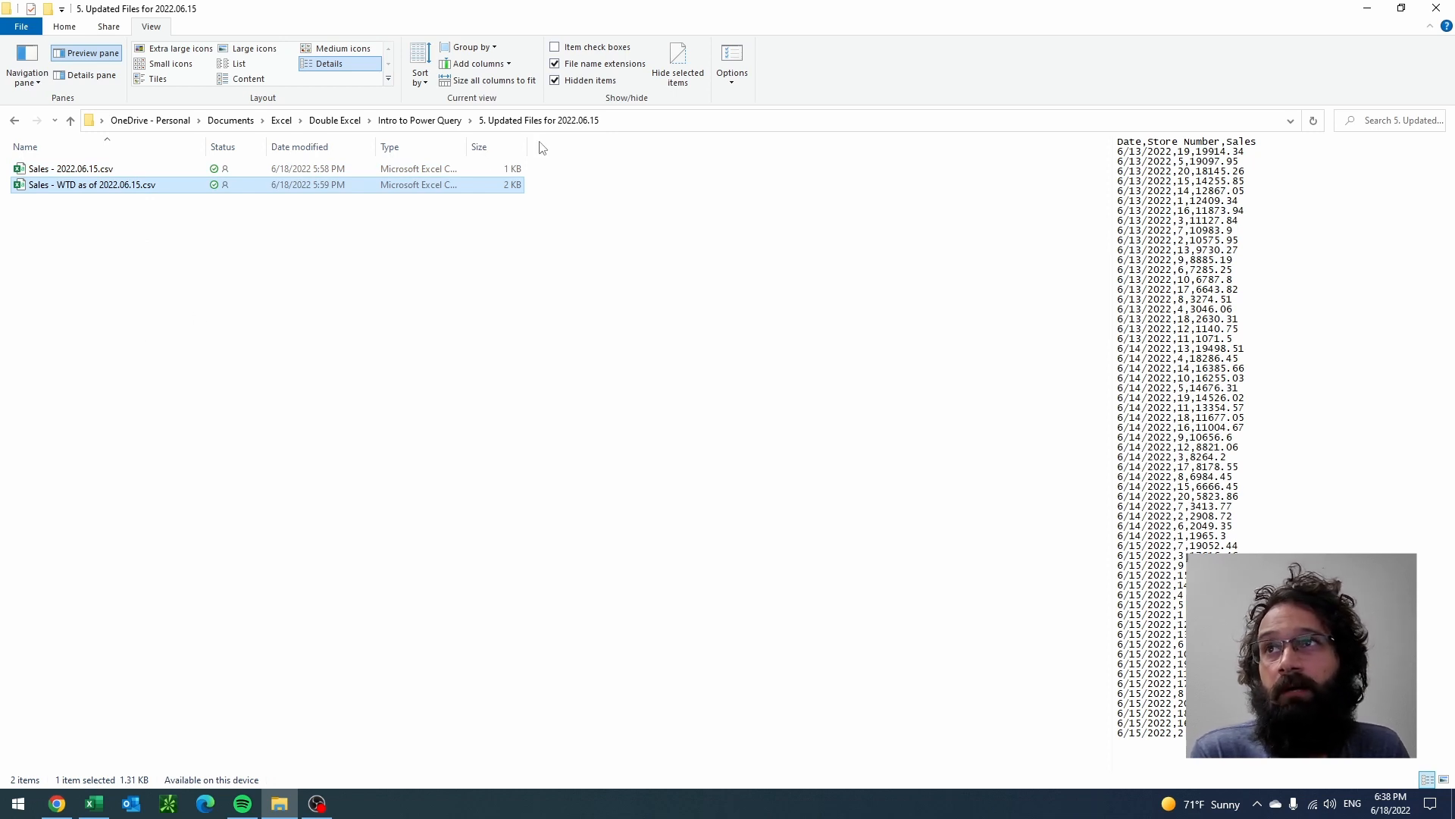
Step: Paste the copied file into the folder 1. Single File and delete Sales - WTD as of 2022.06.14.csv there
{"action": "left_click", "coordinate": [420, 120]}
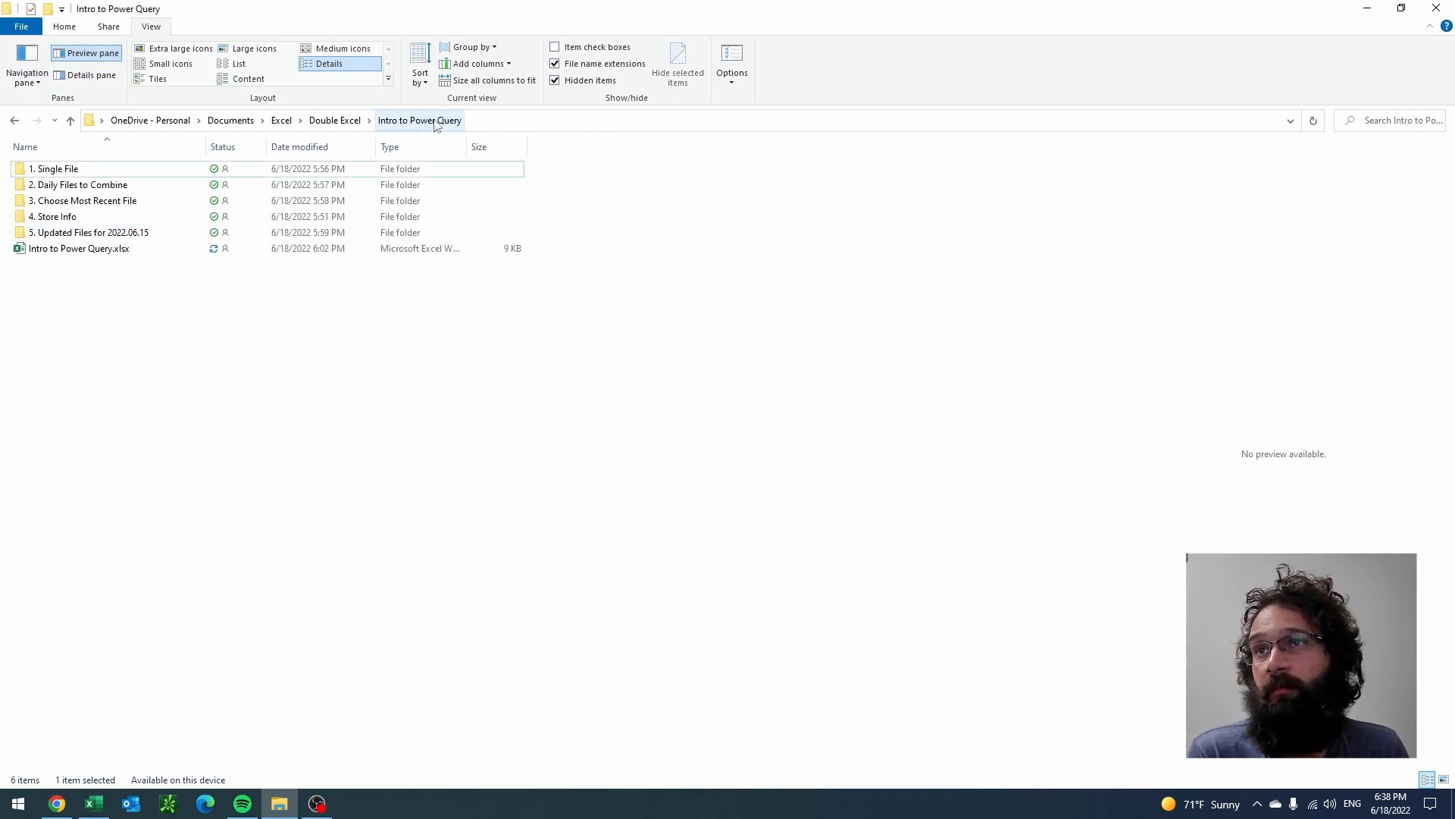
{"action": "double_click", "coordinate": [139, 170]}
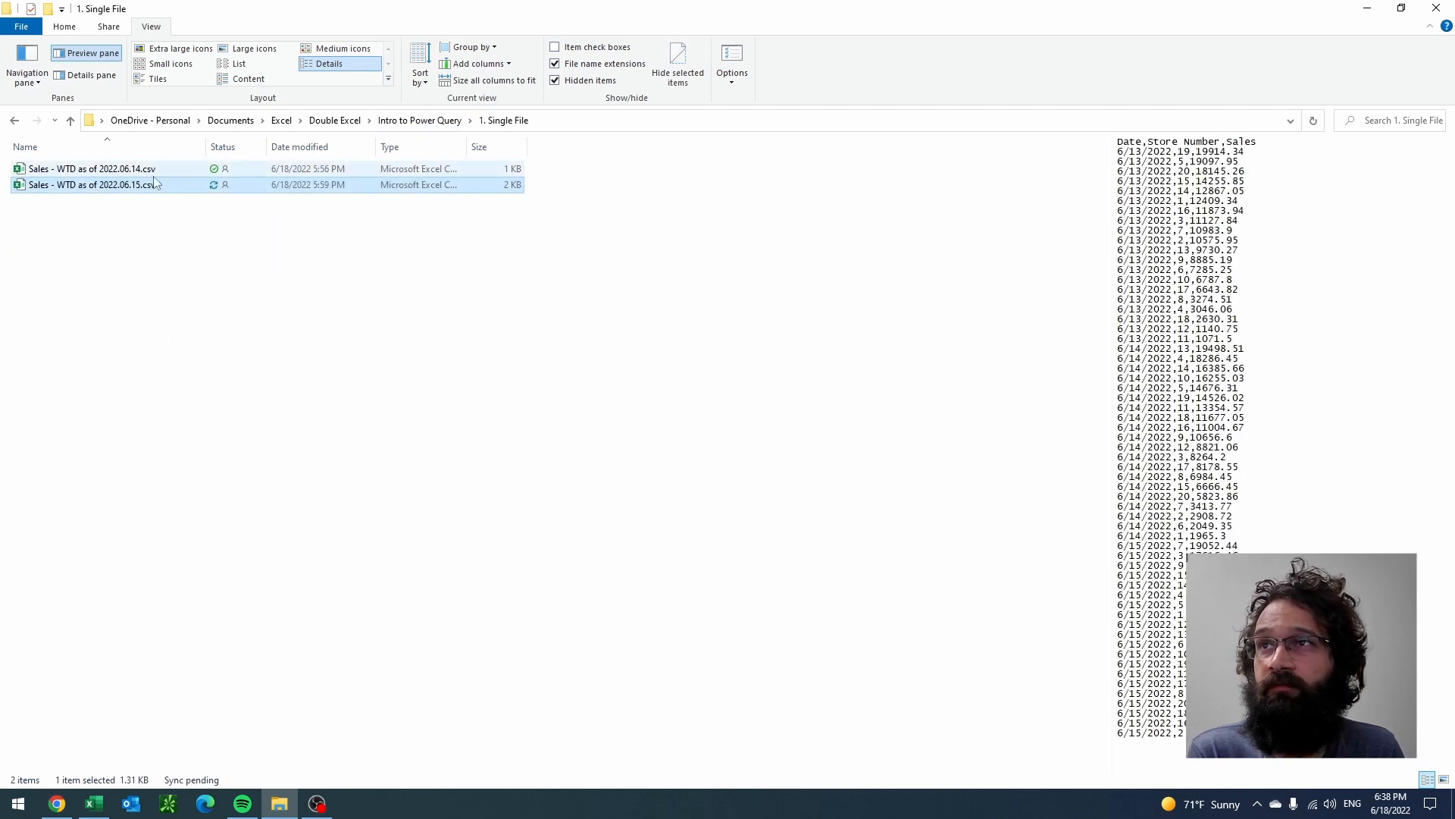
{"action": "left_click", "coordinate": [151, 169]}
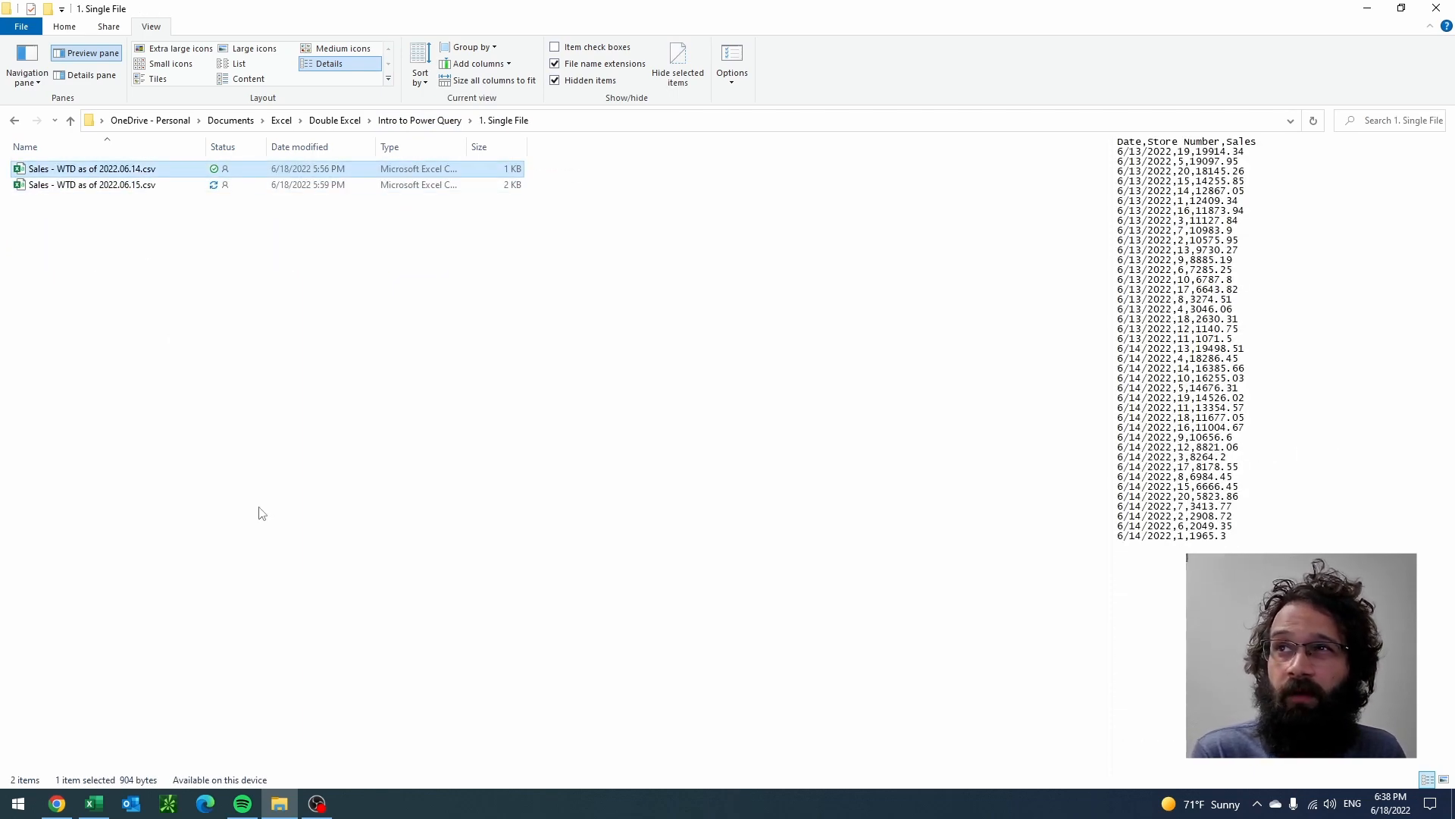
{"action": "key", "text": "Delete"}
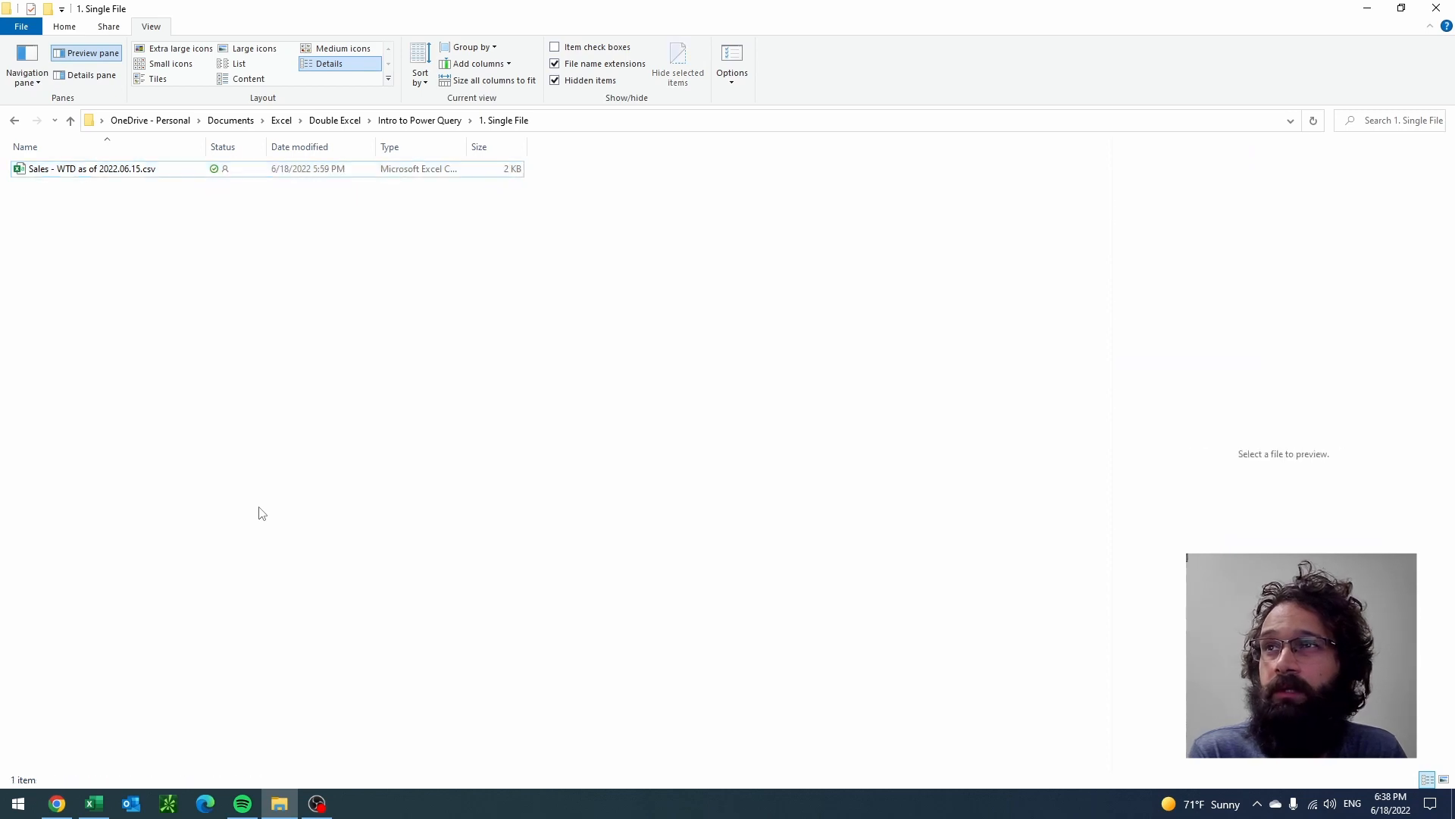
Step: Copy Sales - 2022.06.15.csv from the folder 5. Updated Files for 2022.06.15 into 2. Daily Files to Combine
{"action": "left_click", "coordinate": [421, 121]}
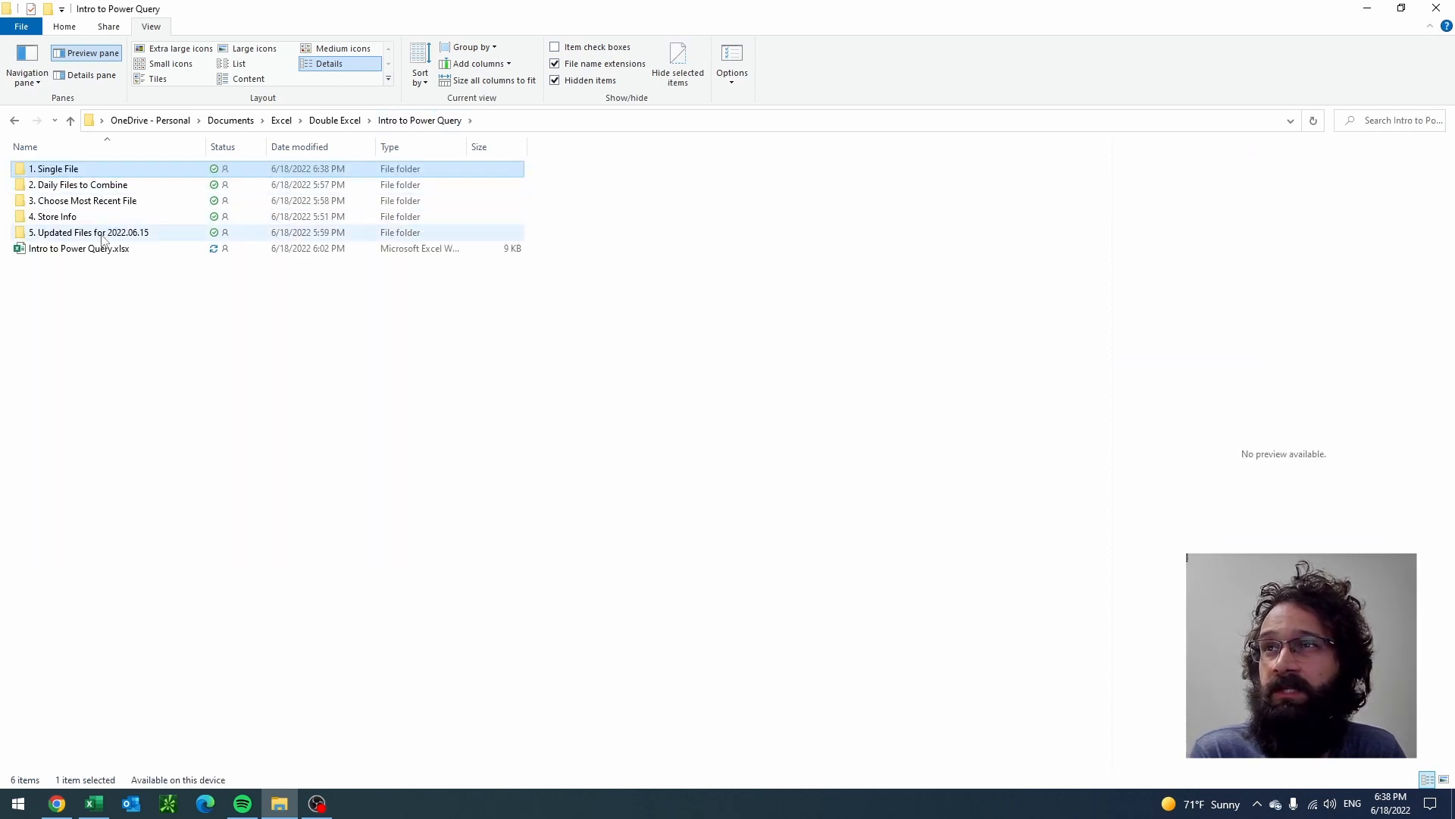
{"action": "double_click", "coordinate": [103, 235]}
{"action": "left_click", "coordinate": [103, 186]}
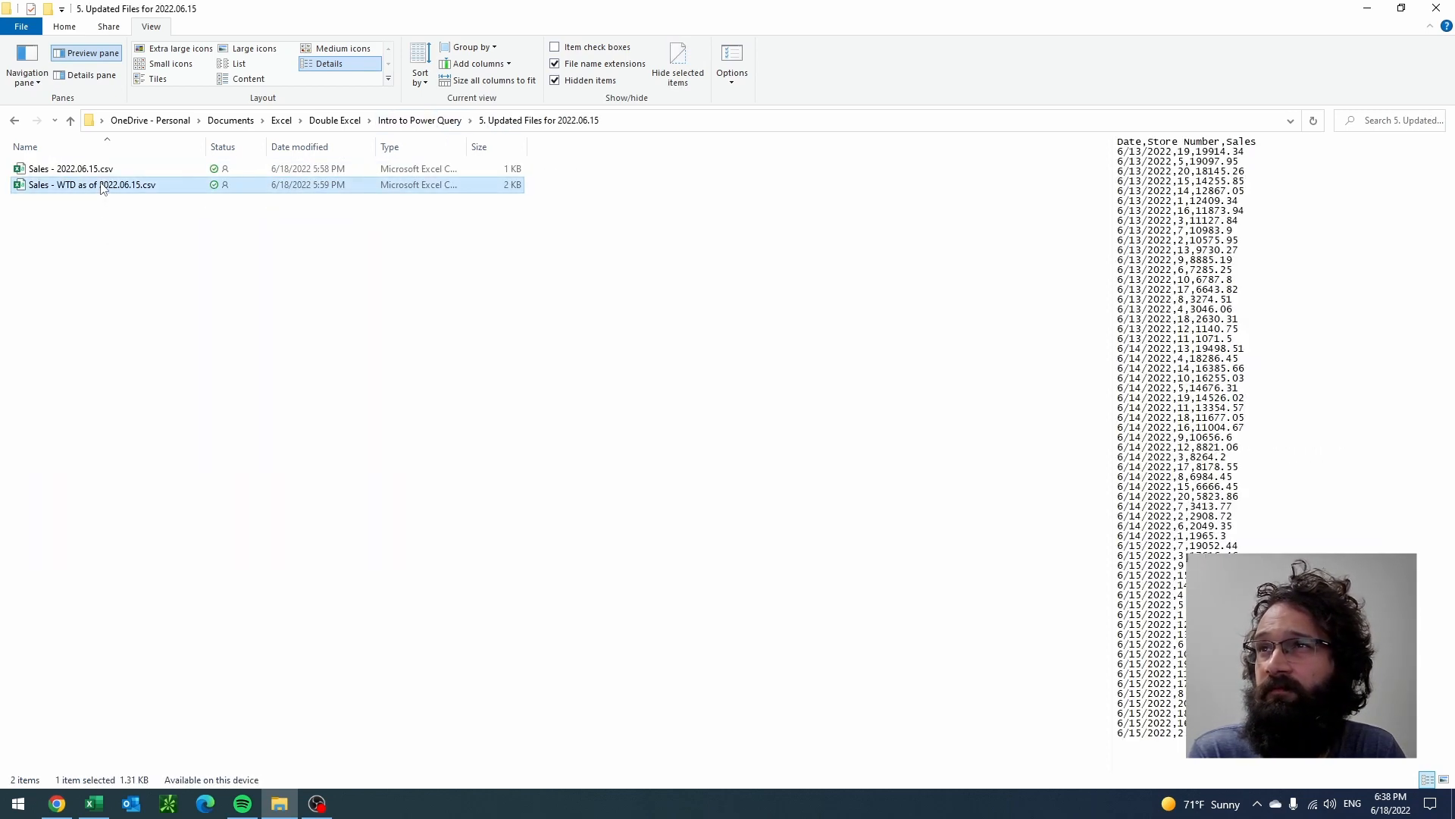
{"action": "left_click", "coordinate": [223, 169]}
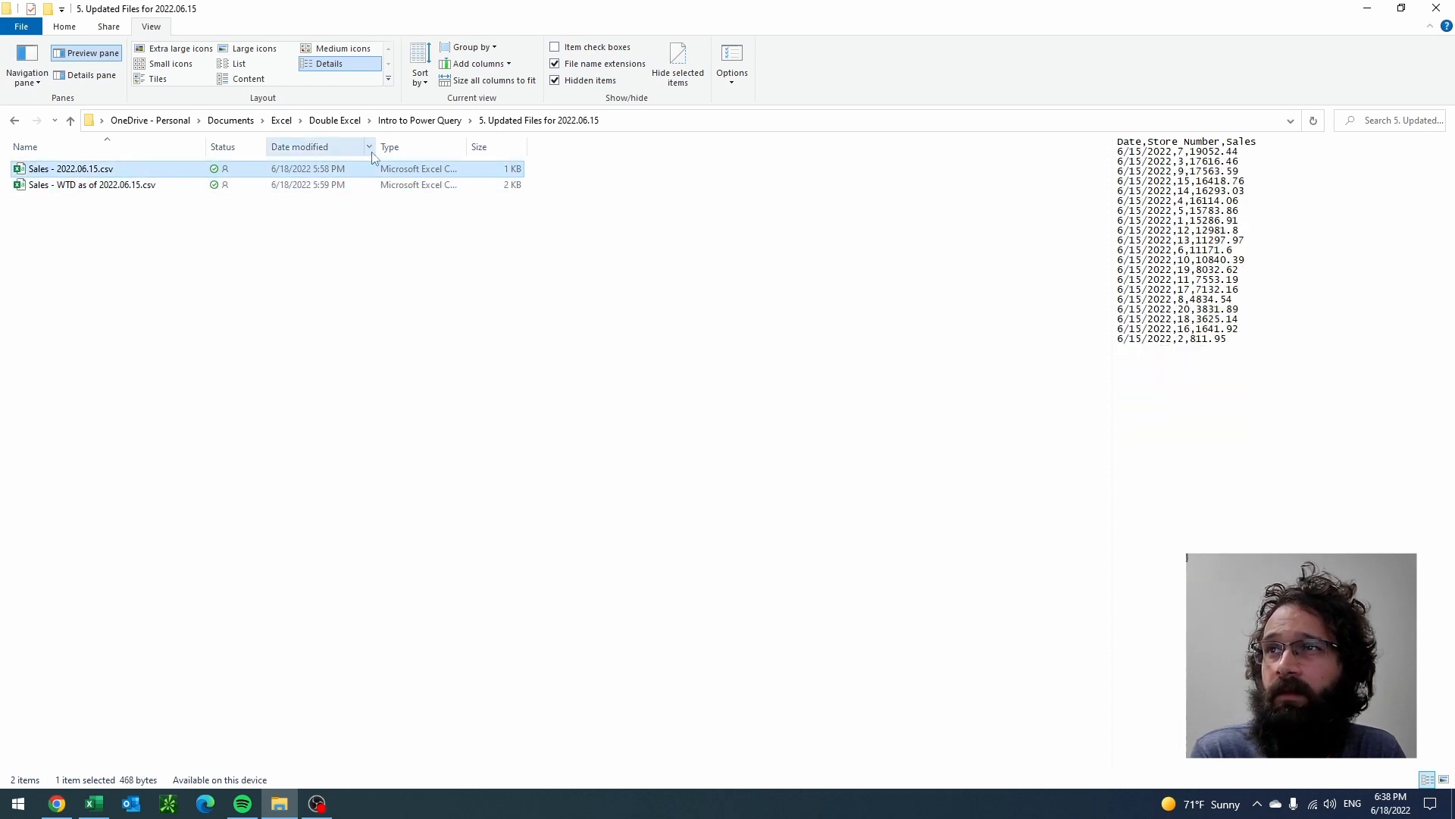
{"action": "left_click", "coordinate": [421, 120]}
{"action": "double_click", "coordinate": [148, 187]}
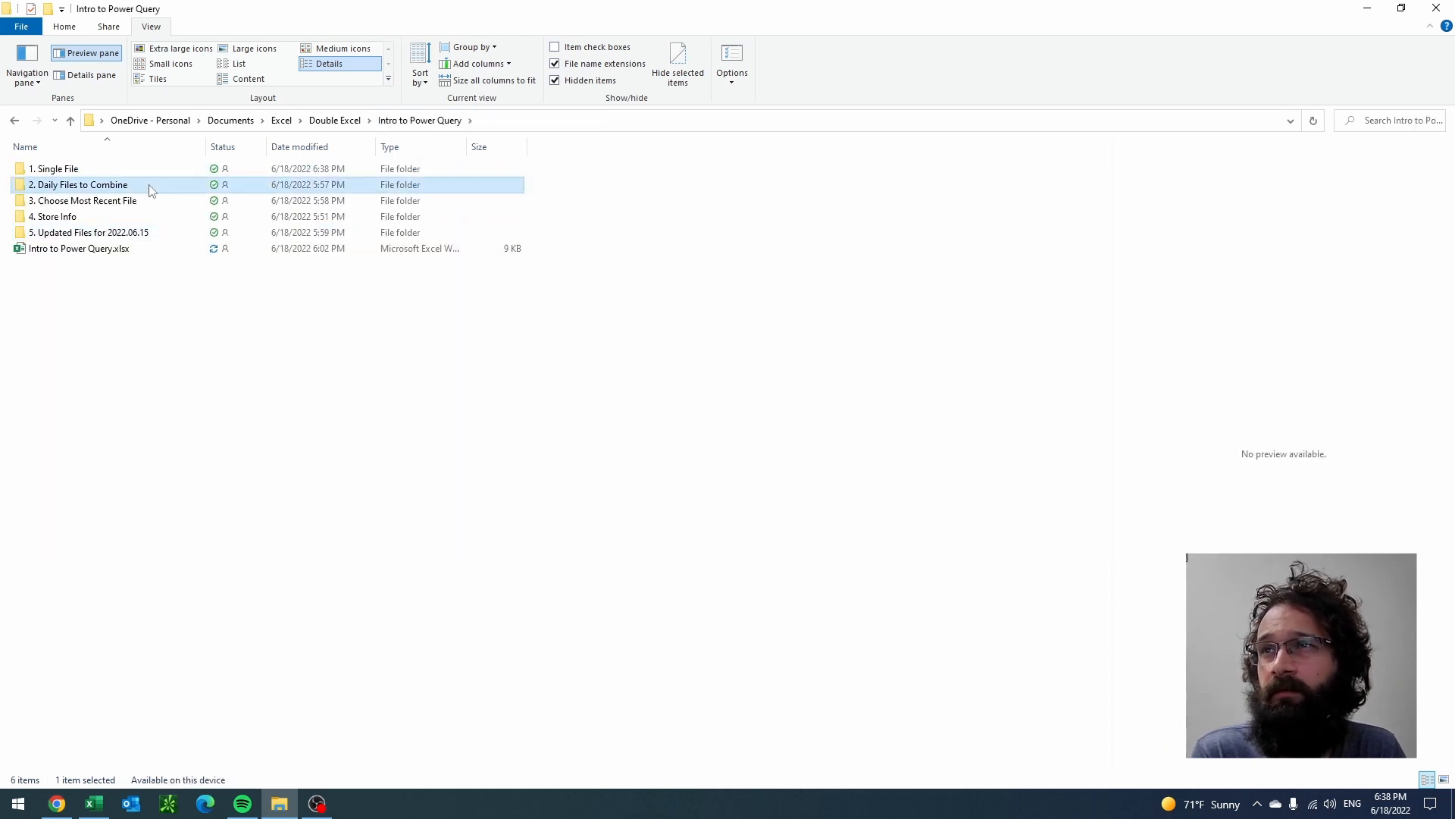
{"action": "left_click", "coordinate": [326, 207]}
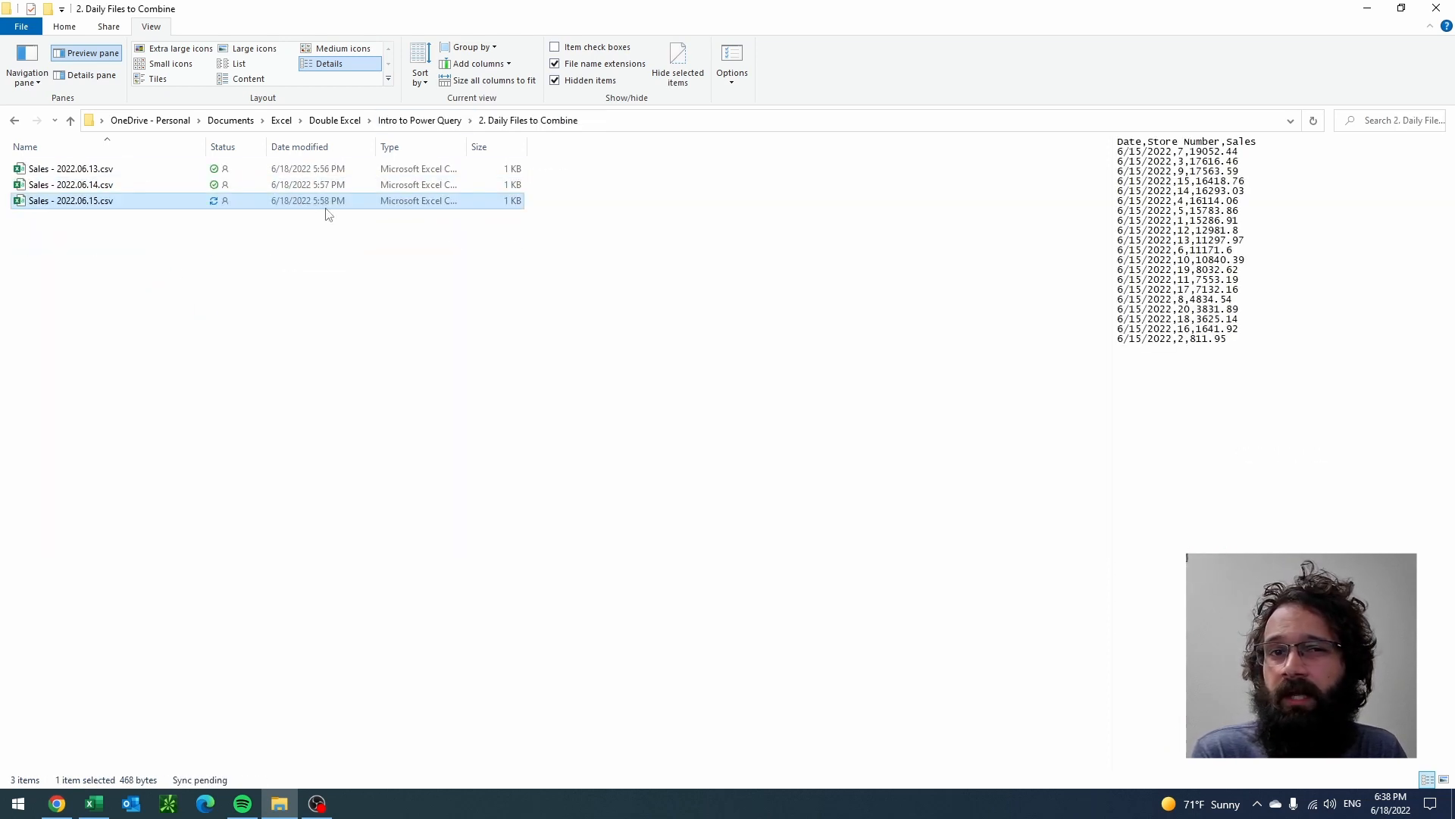
Step: Copy Sales - WTD as of 2022.06.15.csv from 1. Single File into 3. Choose Most Recent File, and return to the Excel workbook
{"action": "left_click", "coordinate": [417, 122]}
{"action": "double_click", "coordinate": [104, 173]}
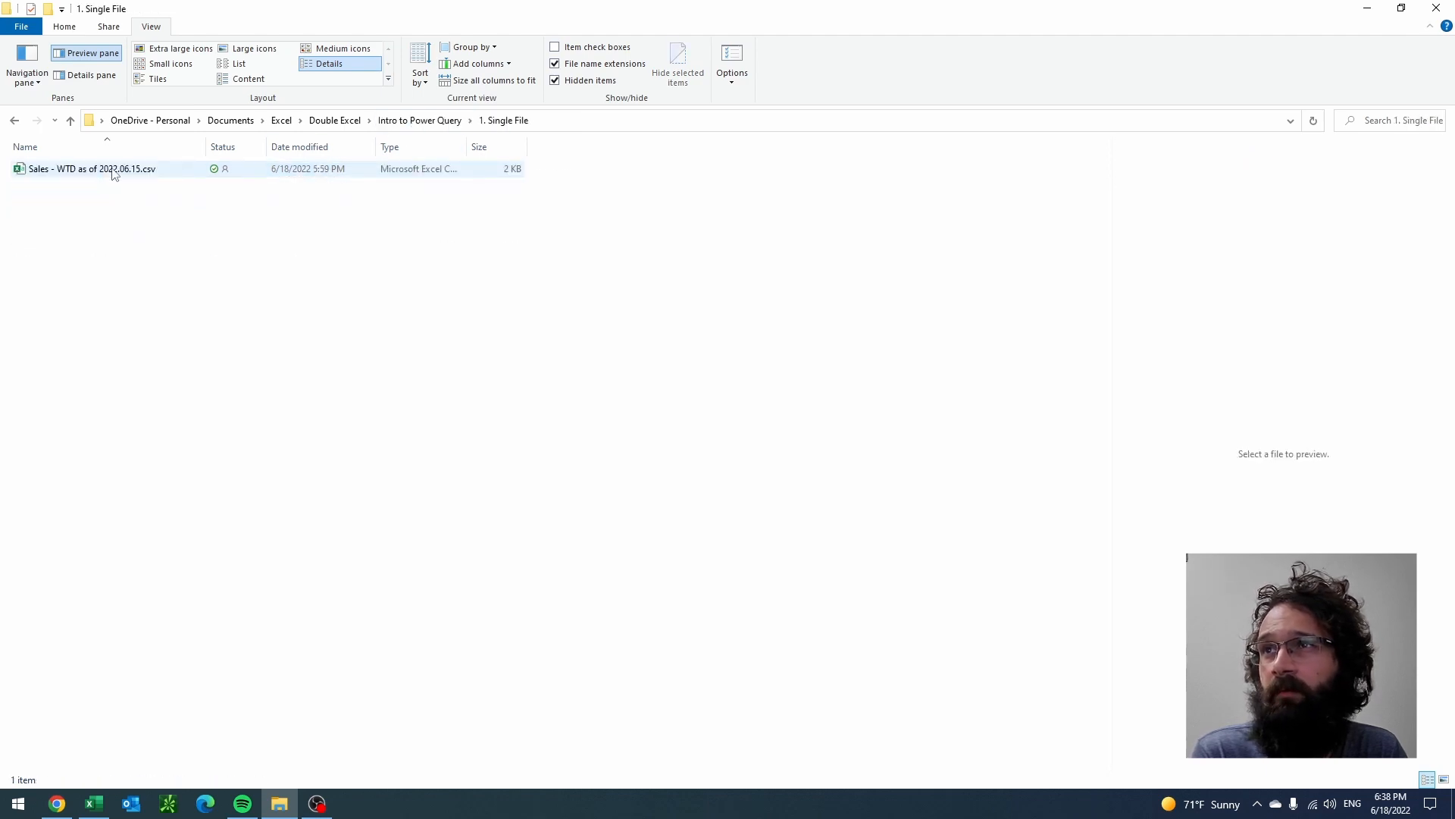
{"action": "left_click", "coordinate": [113, 169]}
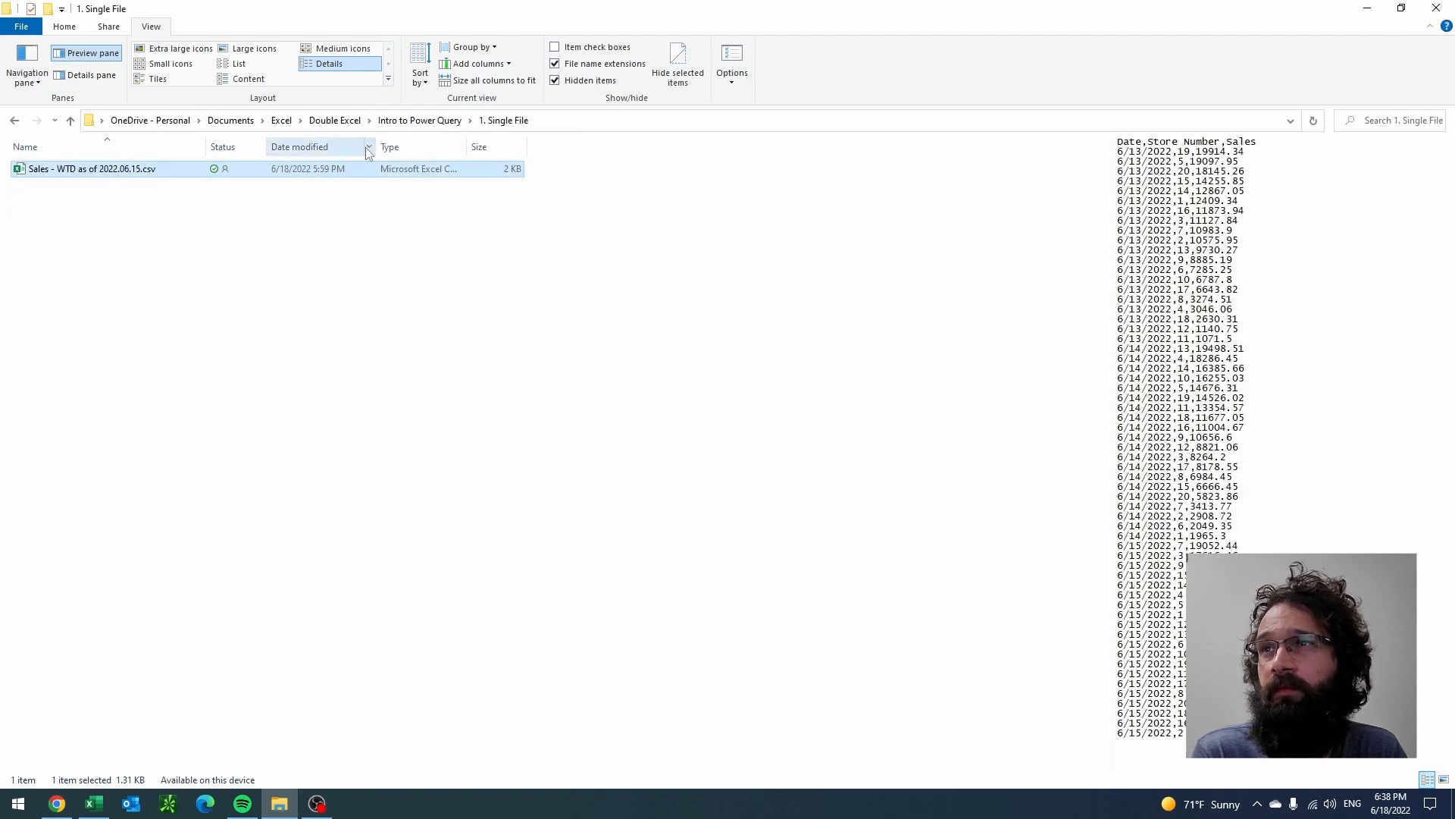
{"action": "left_click", "coordinate": [430, 121]}
{"action": "double_click", "coordinate": [119, 201]}
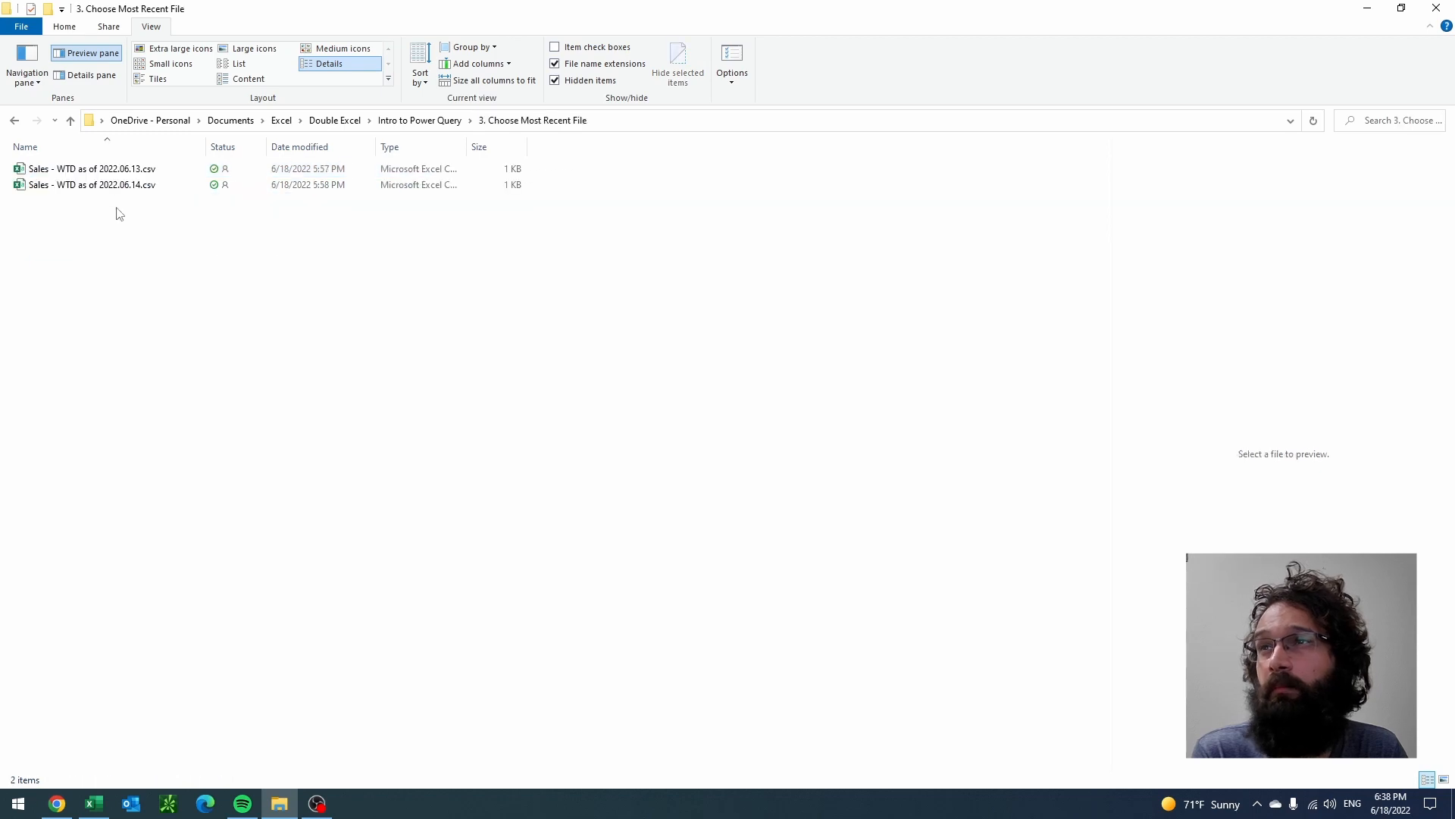
{"action": "left_click", "coordinate": [155, 302]}
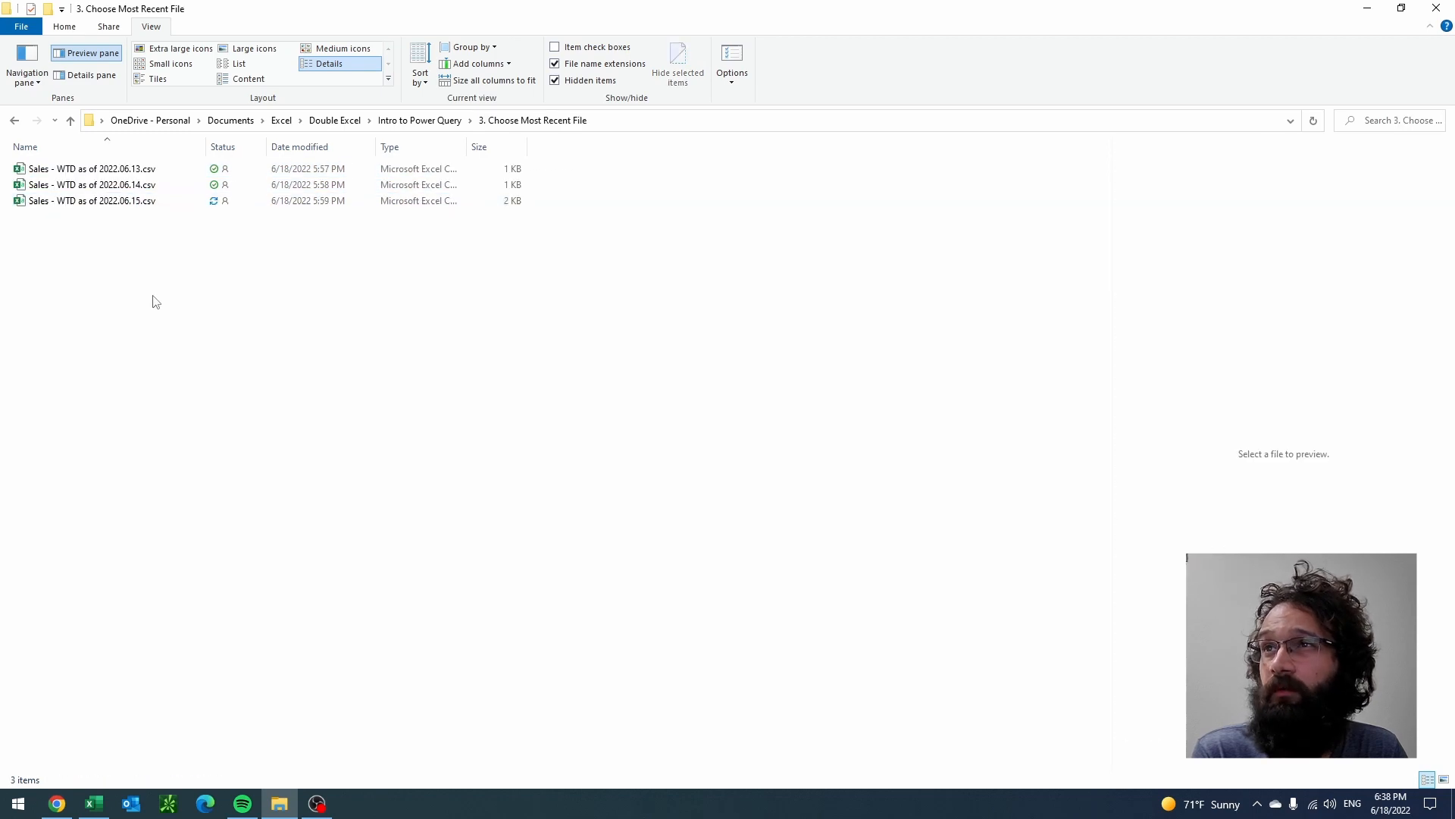
{"action": "left_click", "coordinate": [420, 121]}
{"action": "left_click", "coordinate": [1367, 16]}
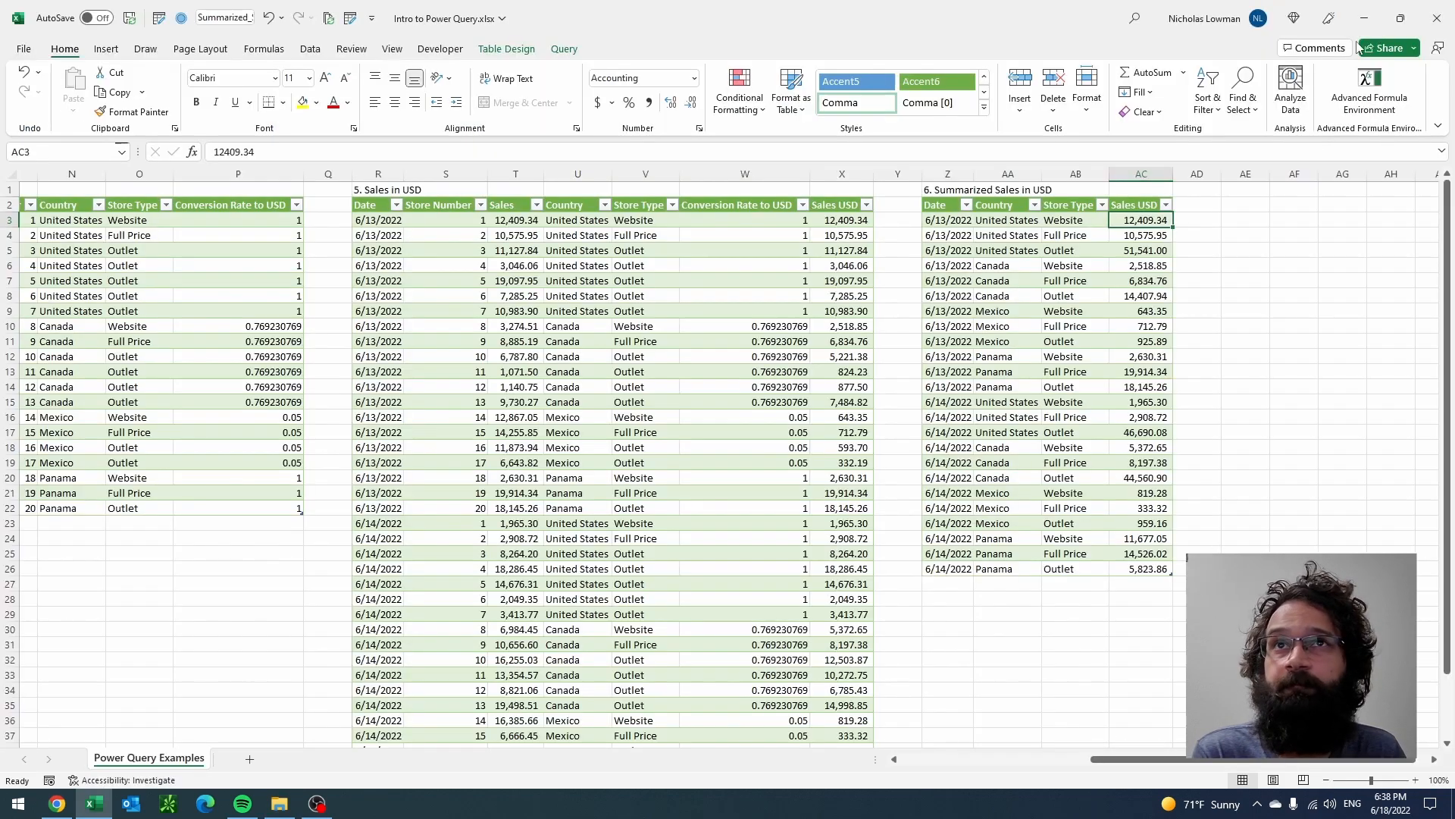
Step: Display the list of the workbook's queries and refresh all of them, closing any messages that come up
{"action": "left_click", "coordinate": [1040, 403]}
{"action": "key", "text": "Home"}
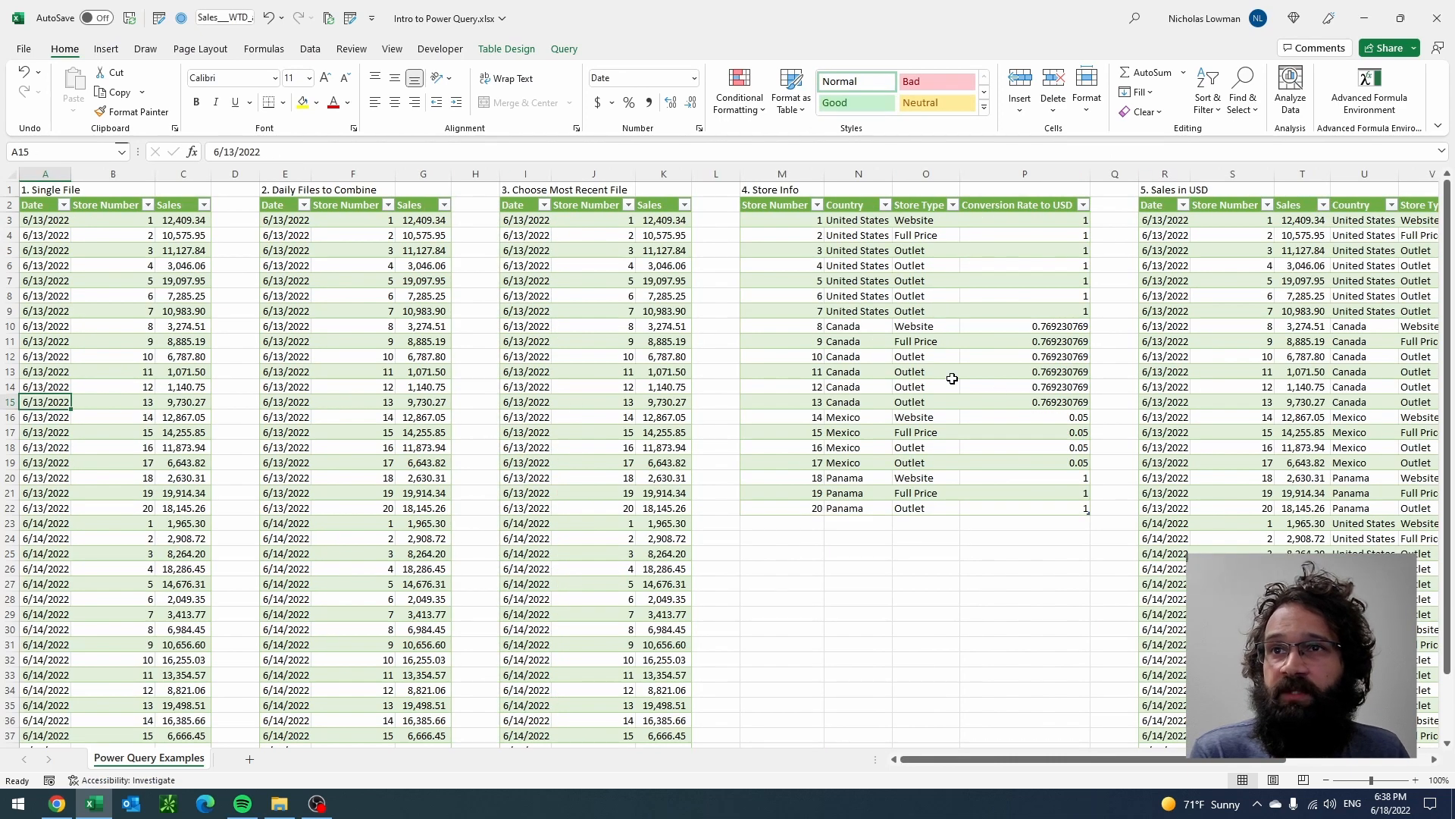
{"action": "left_click", "coordinate": [315, 50]}
{"action": "left_click", "coordinate": [294, 110]}
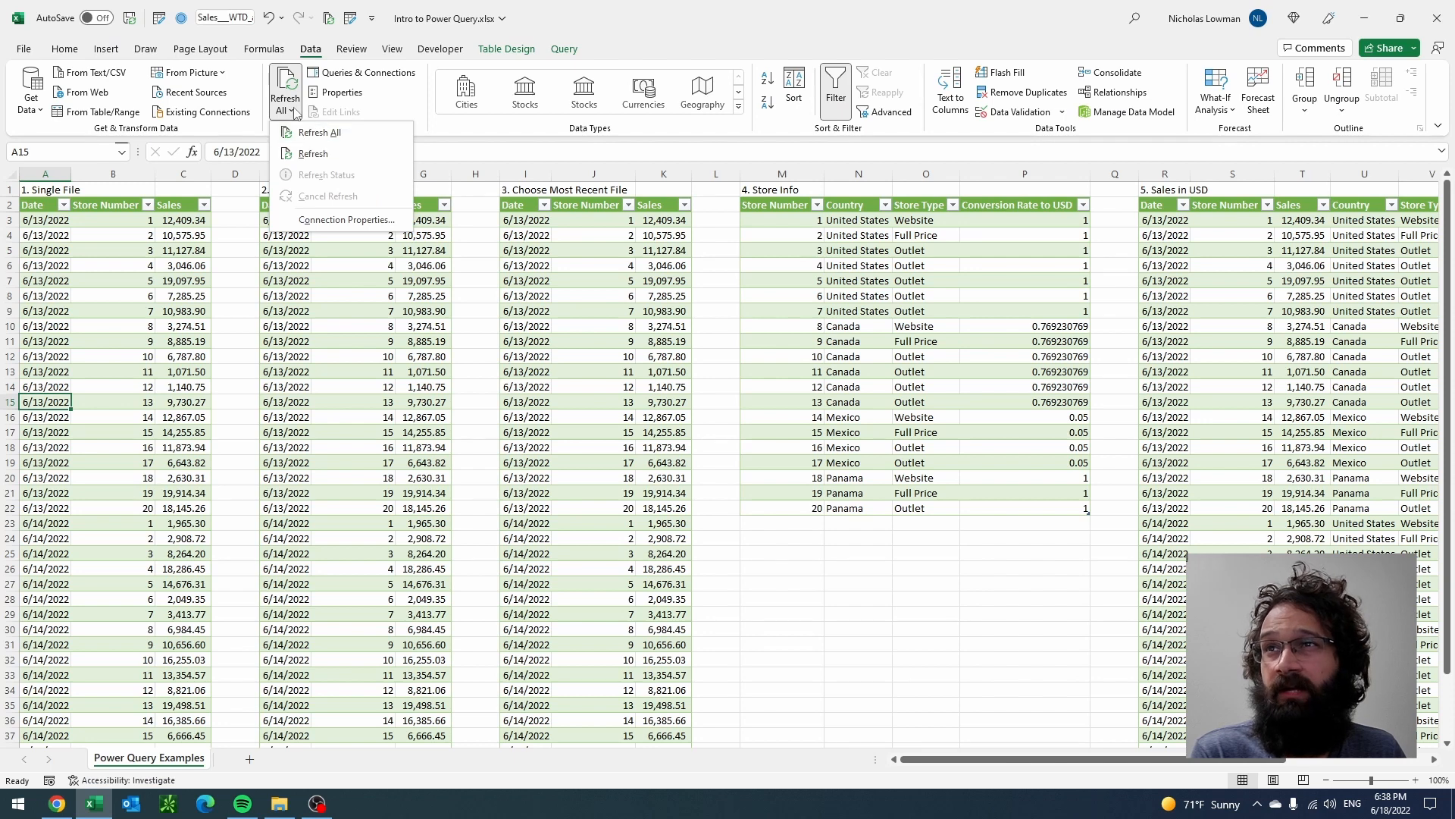
{"action": "left_click", "coordinate": [362, 72]}
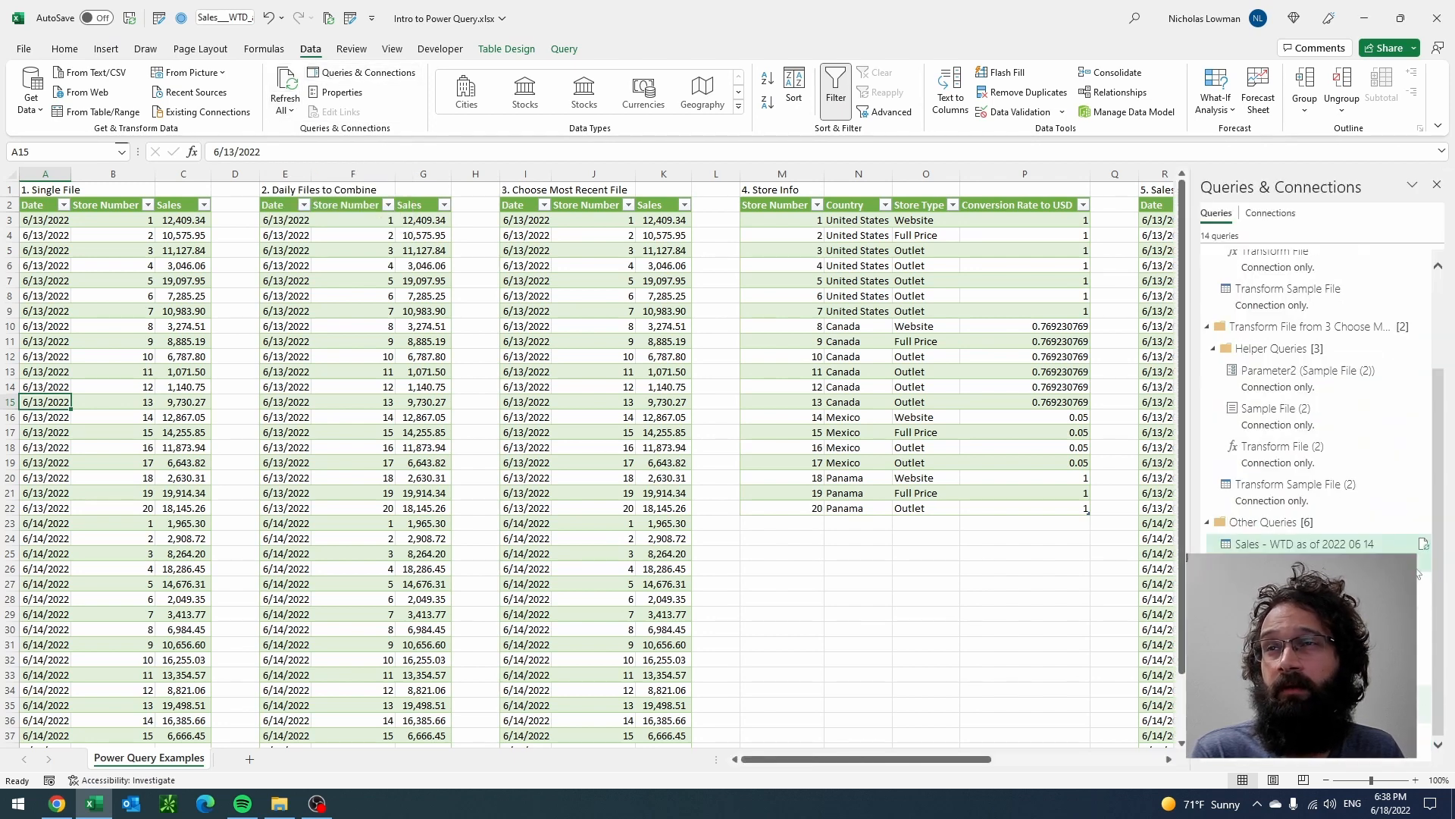
{"action": "mouse_move", "coordinate": [1425, 631]}
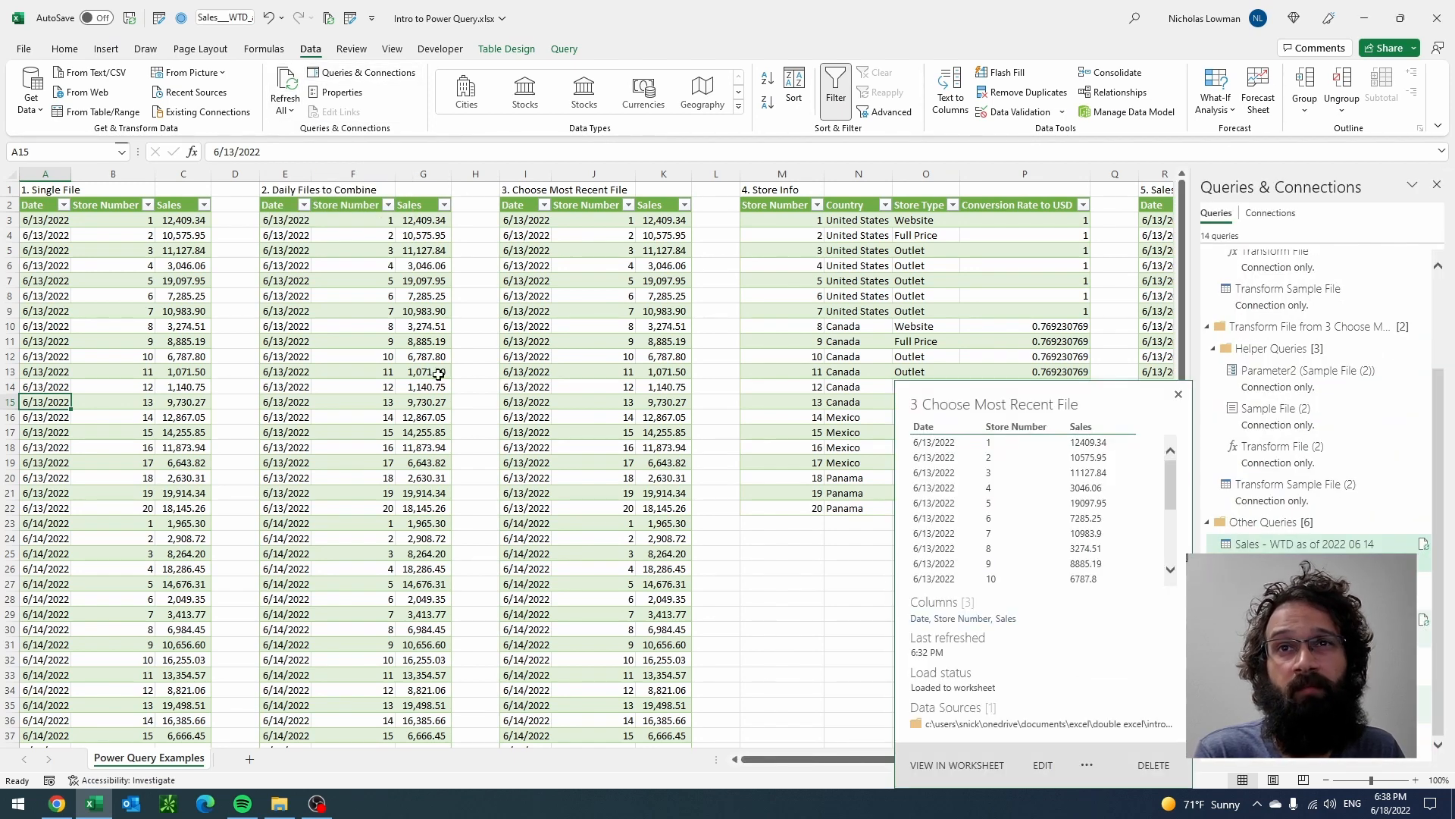
{"action": "left_click", "coordinate": [284, 109]}
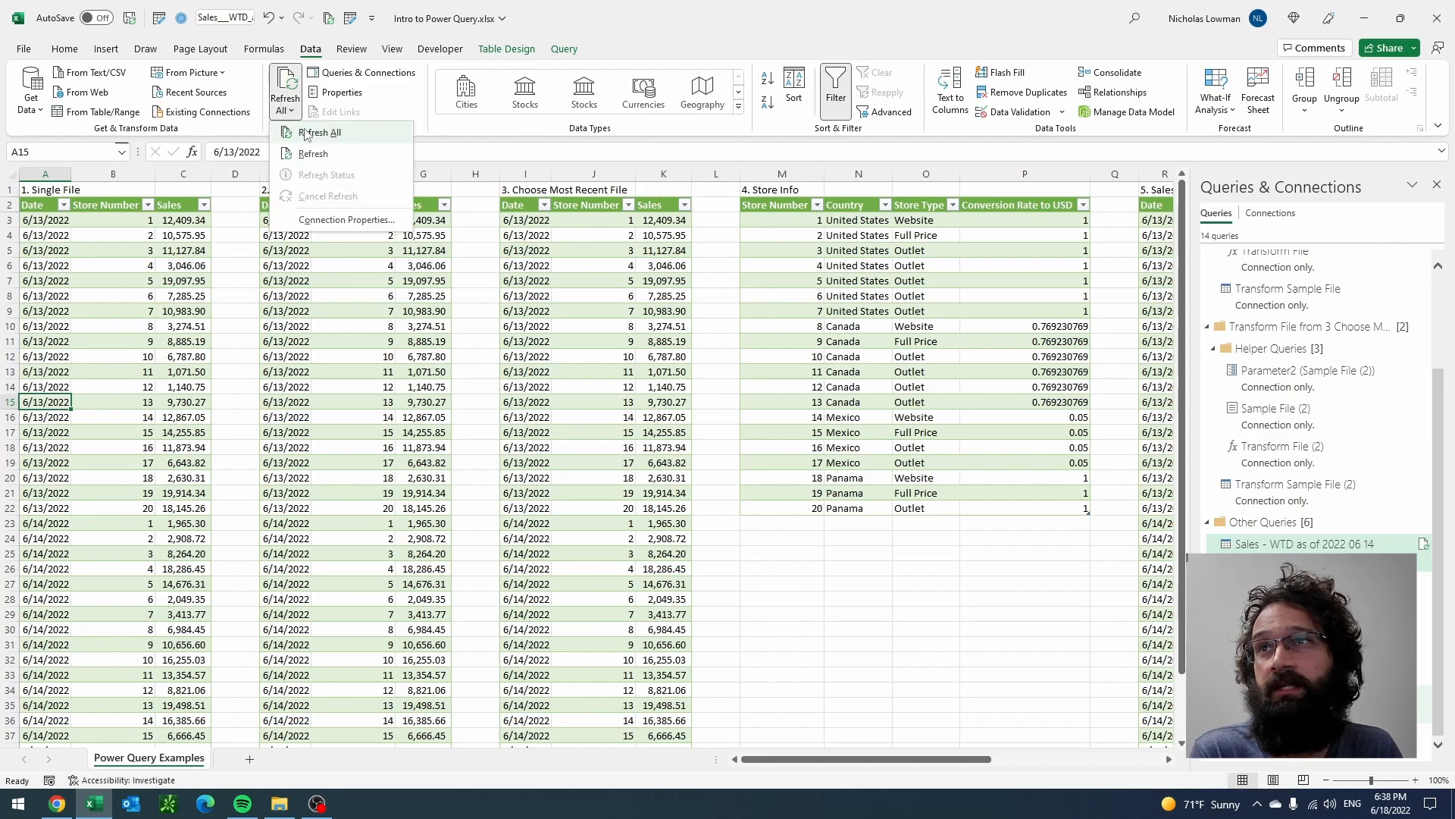
{"action": "left_click", "coordinate": [305, 132]}
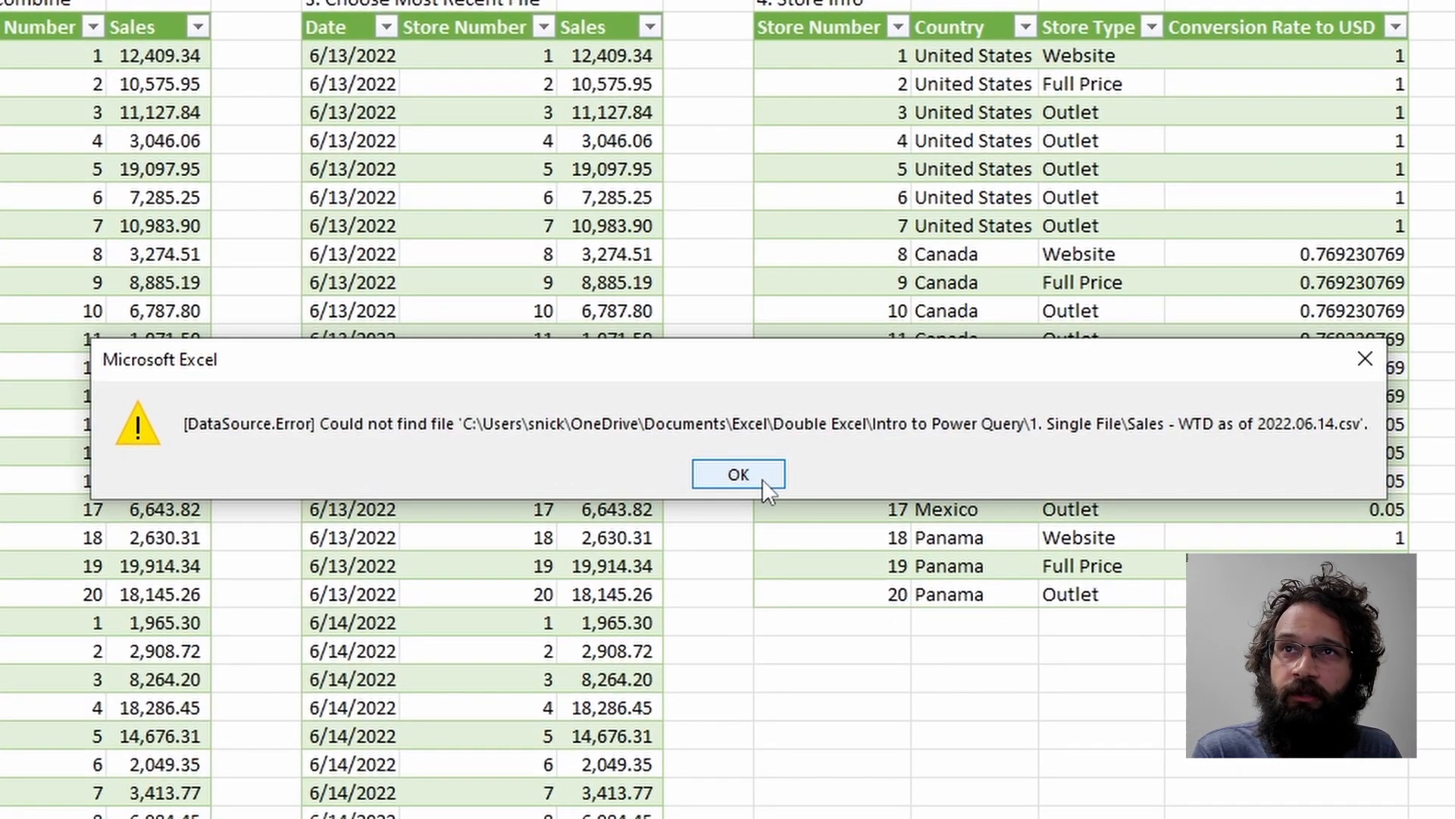
{"action": "left_click", "coordinate": [761, 479]}
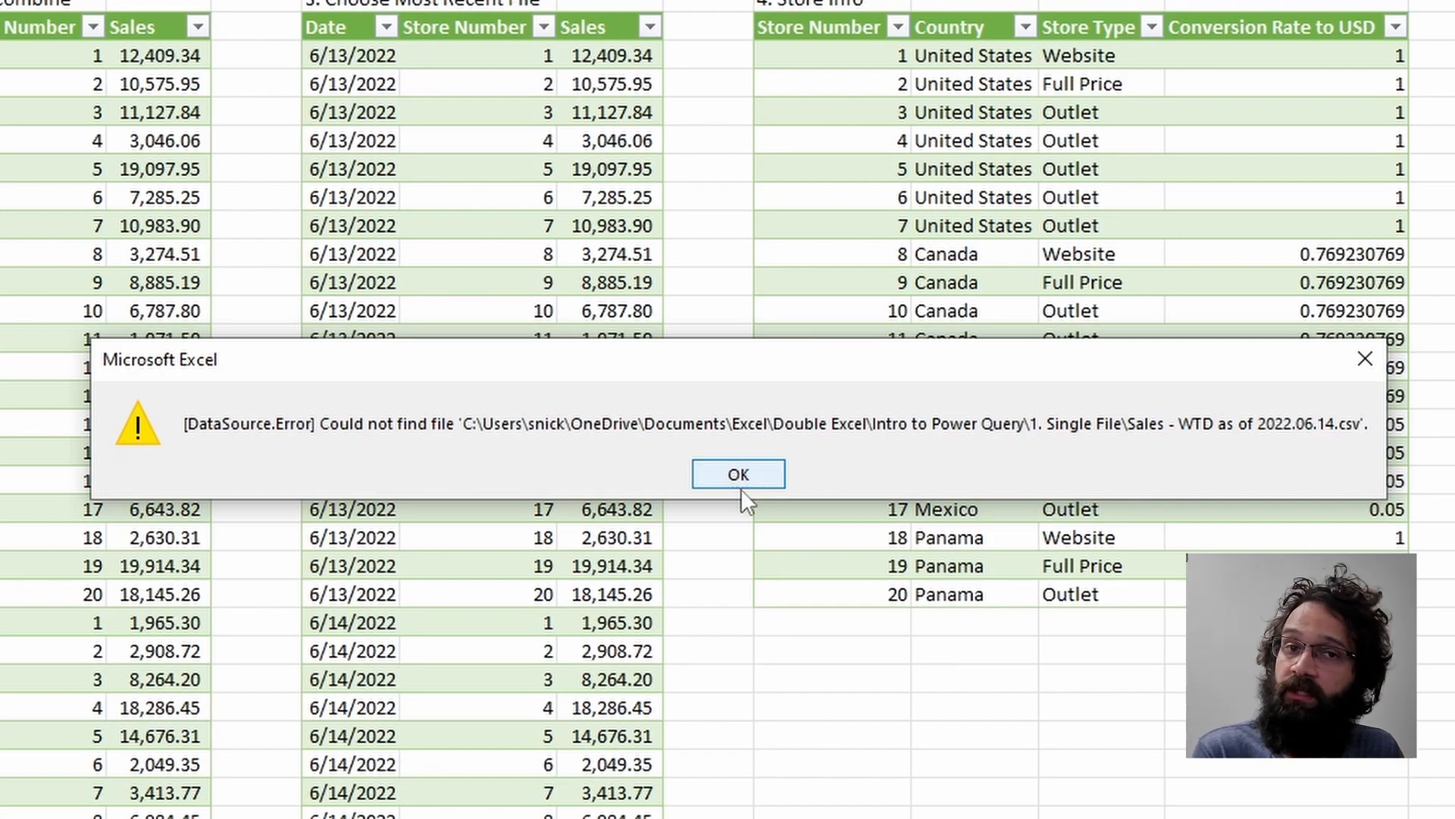
{"action": "left_click", "coordinate": [742, 484]}
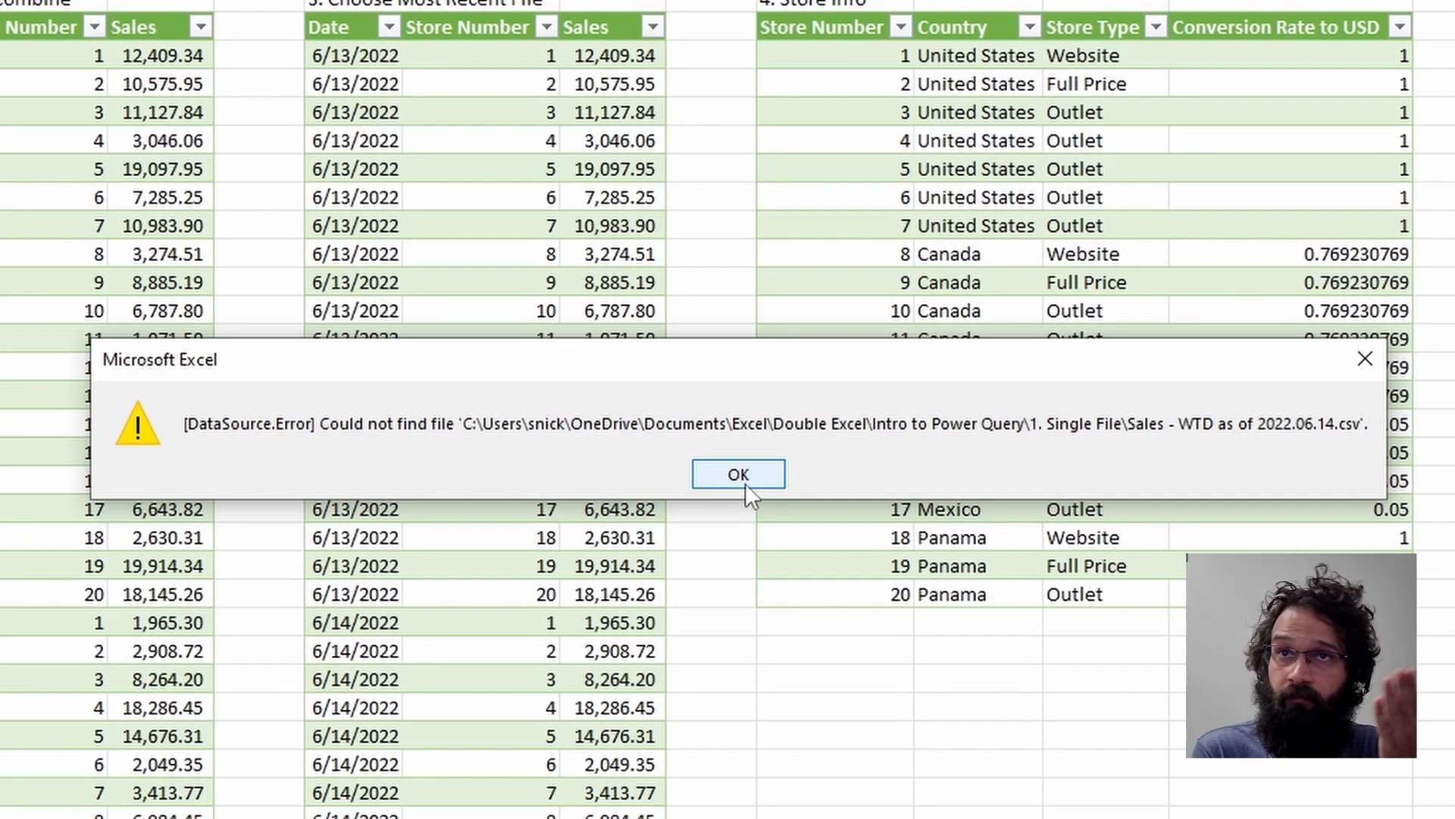
{"action": "left_click", "coordinate": [744, 483]}
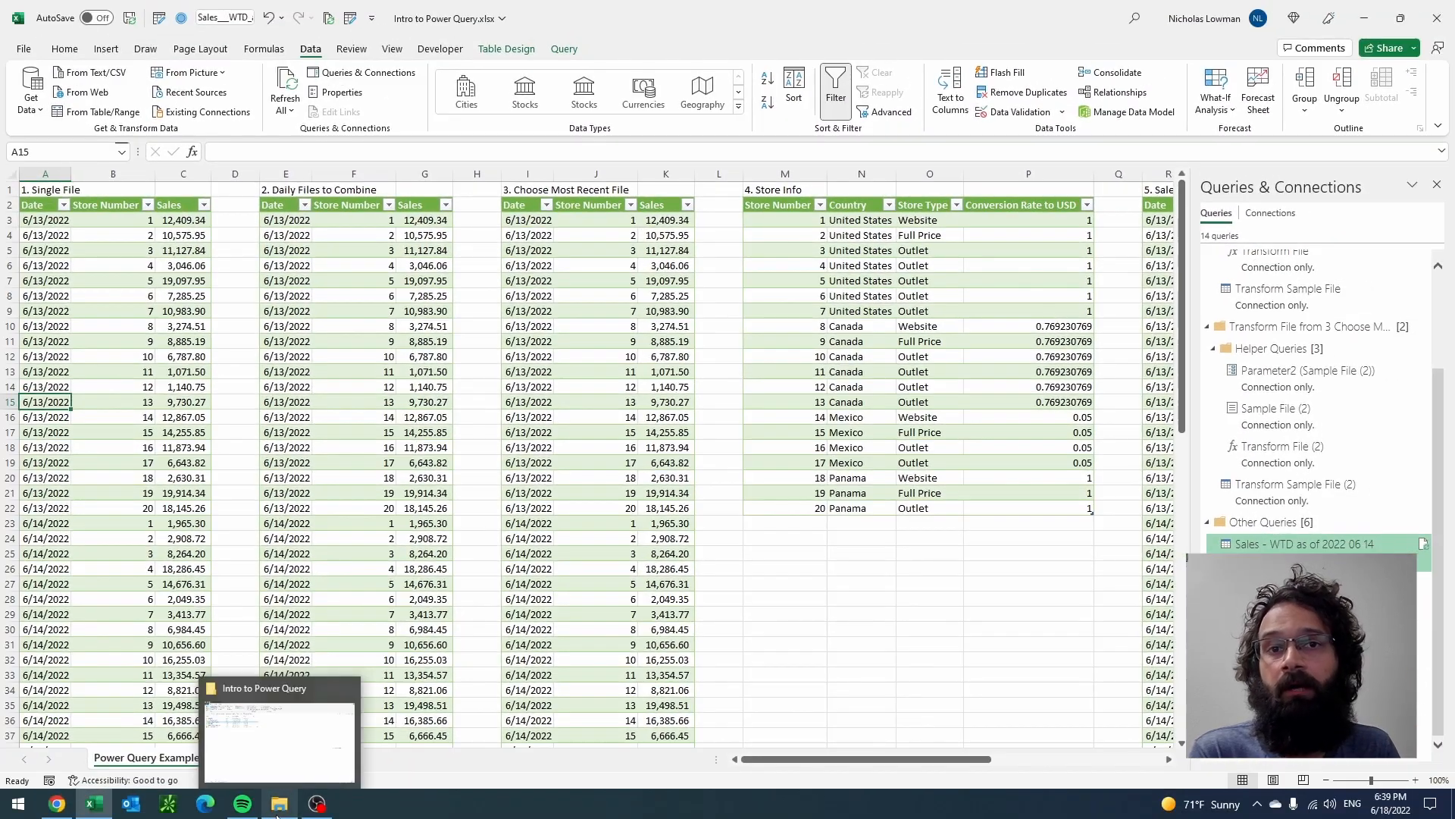
Step: Switch to File Explorer, check the file name in the folder 1. Single File, and return to the workbook
{"action": "left_click", "coordinate": [278, 815]}
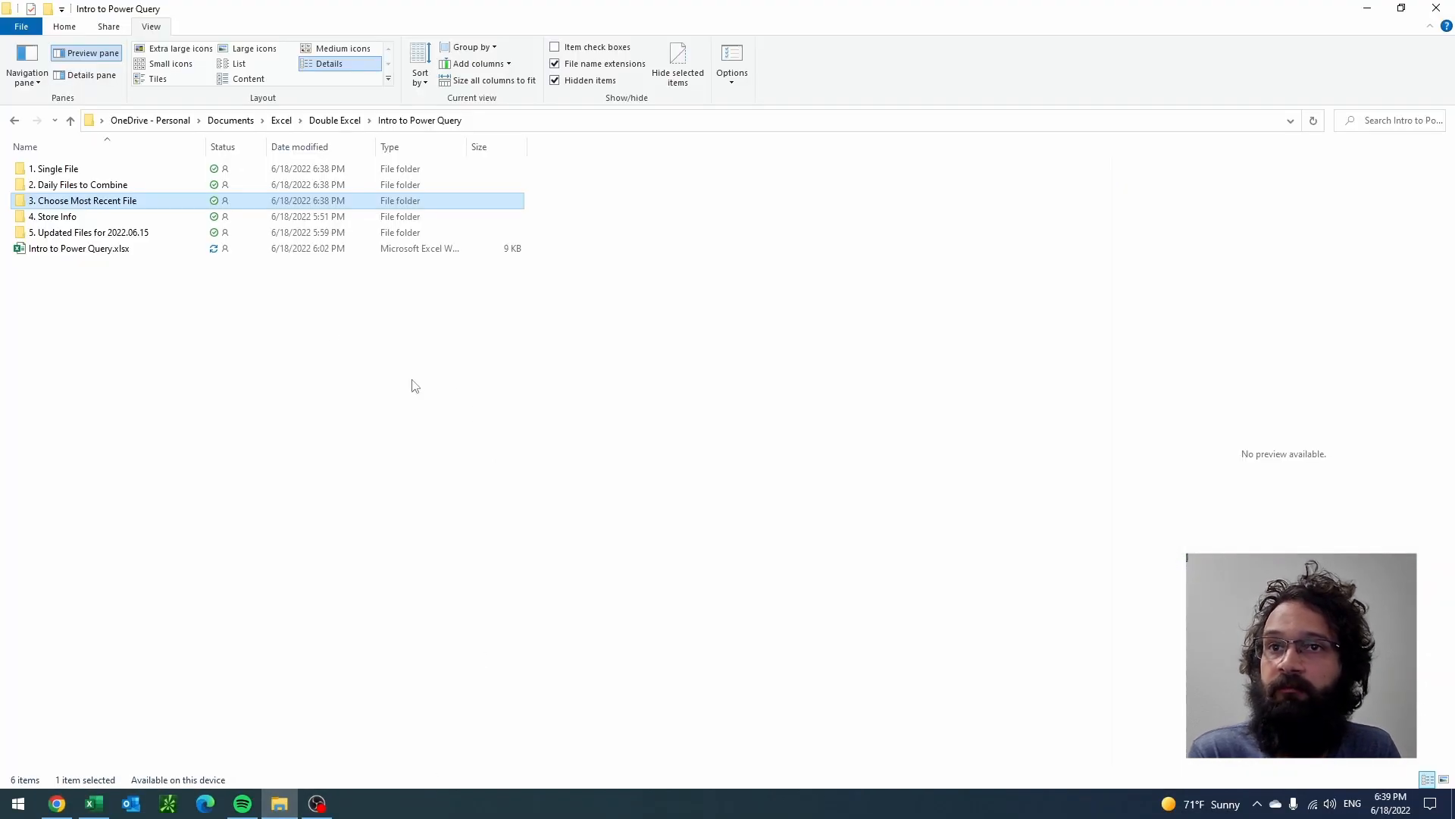
{"action": "left_click", "coordinate": [126, 173]}
{"action": "double_click", "coordinate": [127, 174]}
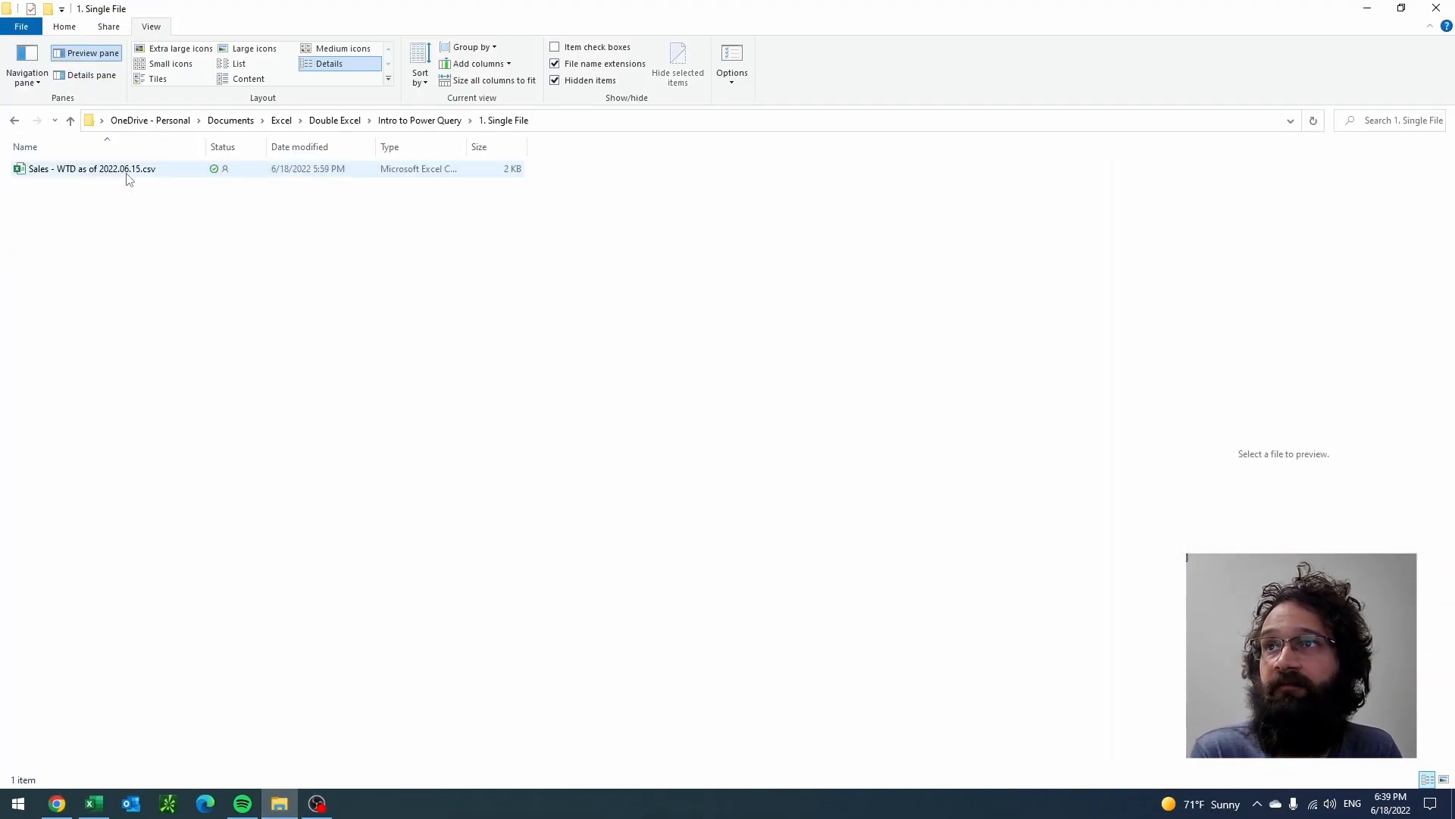
{"action": "key", "text": "alt+Left"}
{"action": "left_click", "coordinate": [1367, 9]}
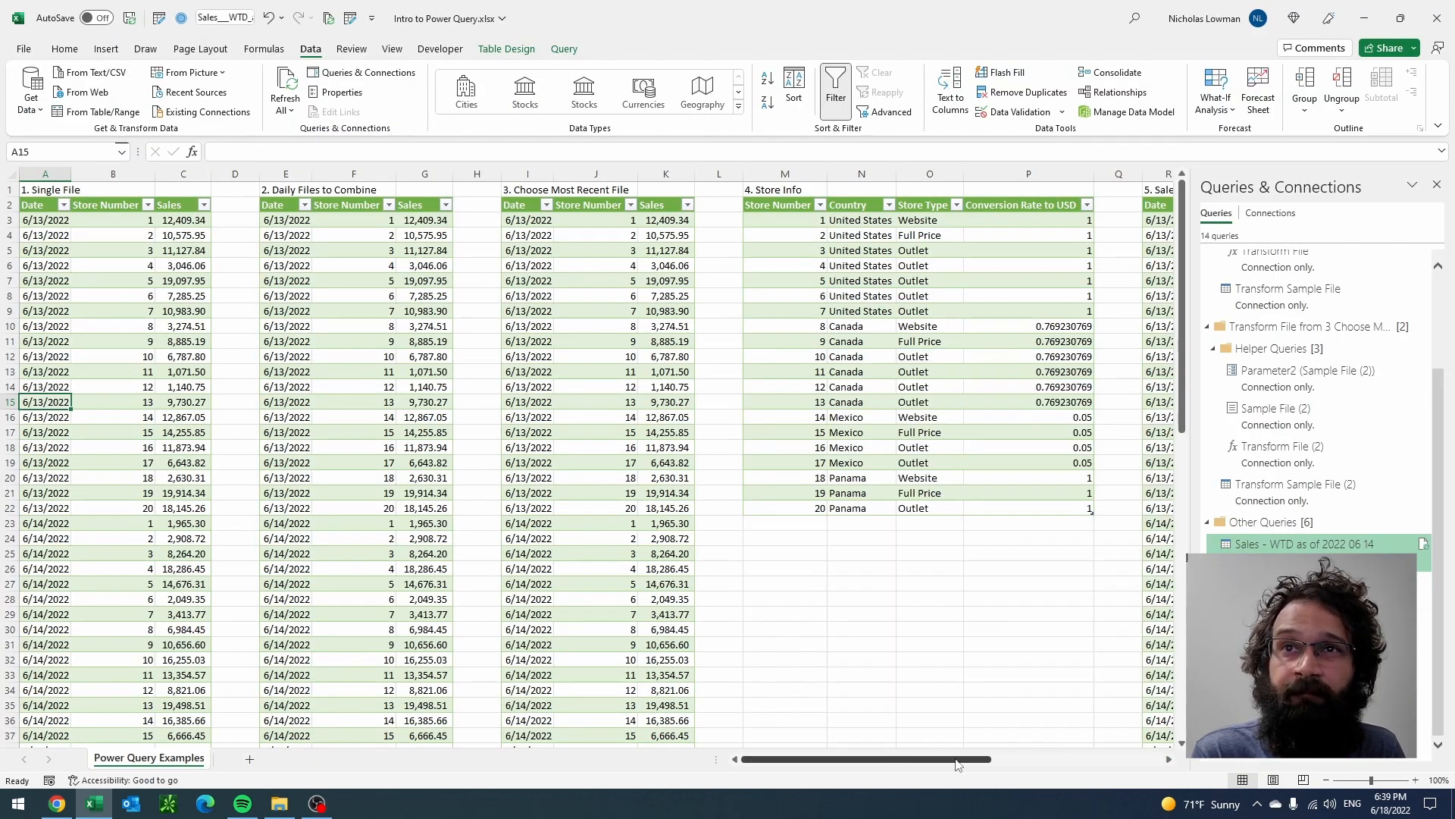
Step: Check the Sales in USD, Summarized Sales in USD and imported sales tables for 6/15/2022 rows
{"action": "left_click_drag", "start_coordinate": [965, 773], "coordinate": [1135, 777]}
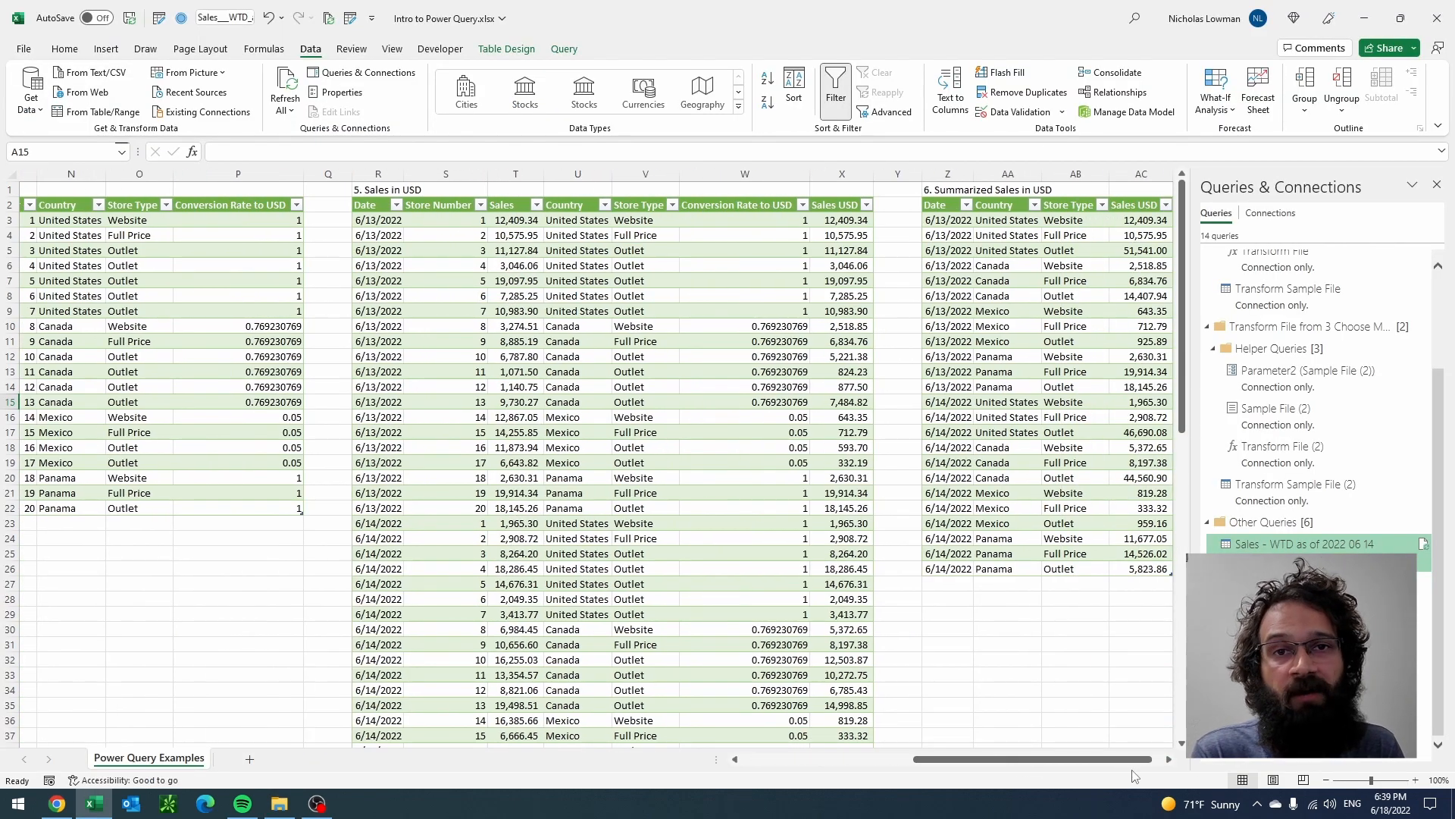
{"action": "scroll", "coordinate": [1069, 606], "scroll_direction": "down", "scroll_amount": 4}
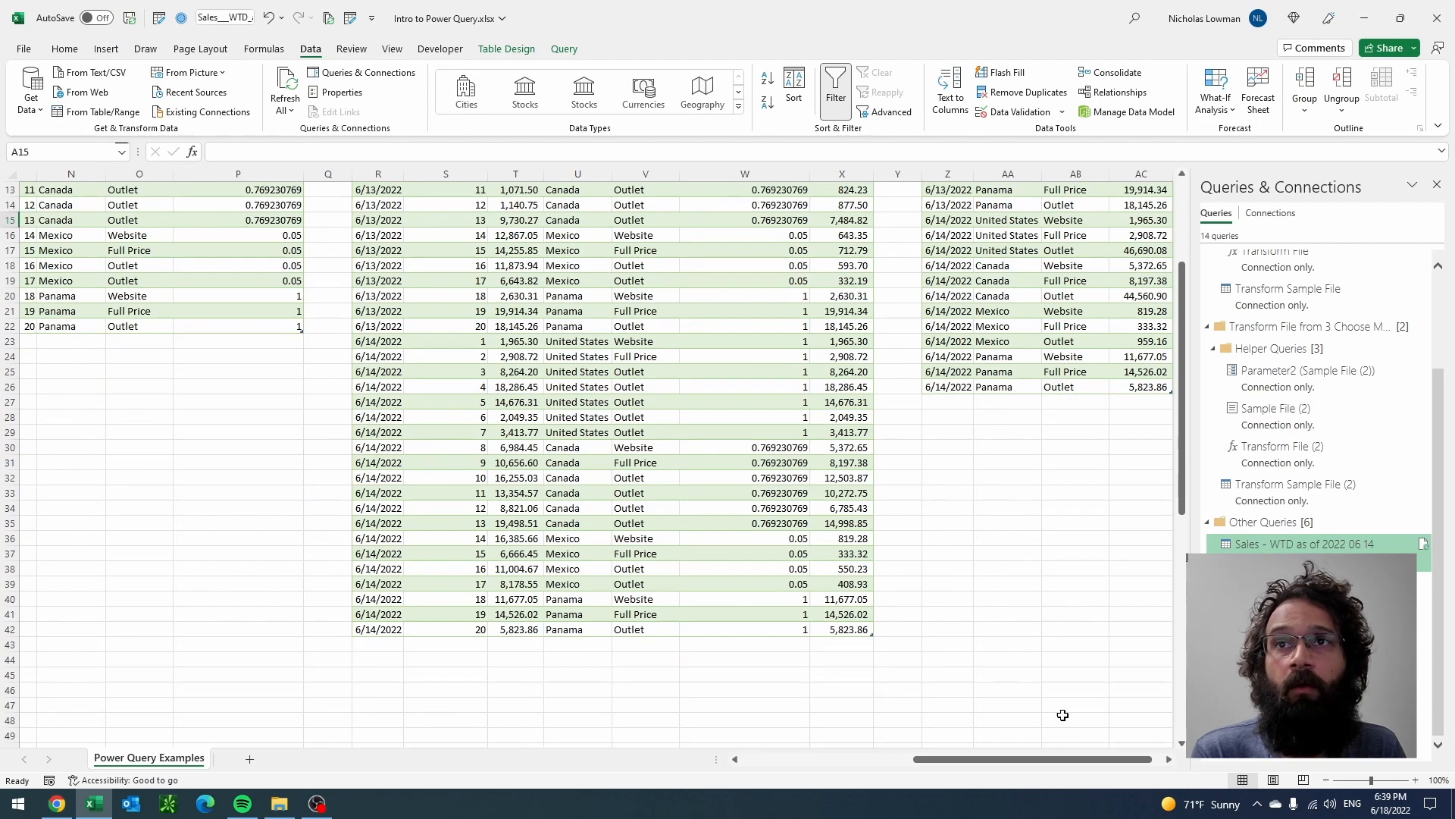
{"action": "left_click_drag", "start_coordinate": [1048, 767], "coordinate": [876, 767]}
{"action": "scroll", "coordinate": [708, 630], "scroll_direction": "up", "scroll_amount": 4}
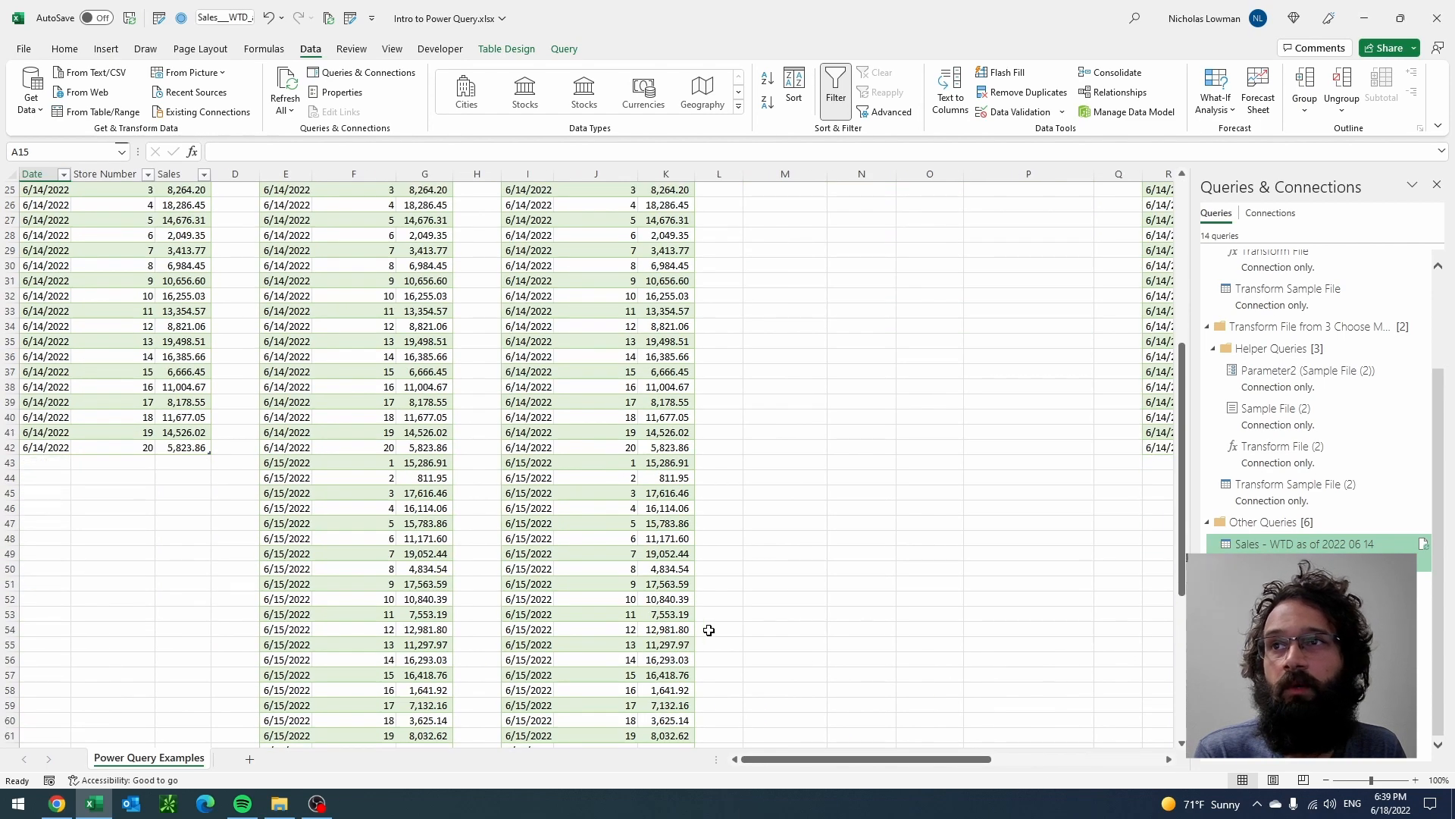
{"action": "key", "text": "ctrl+Home"}
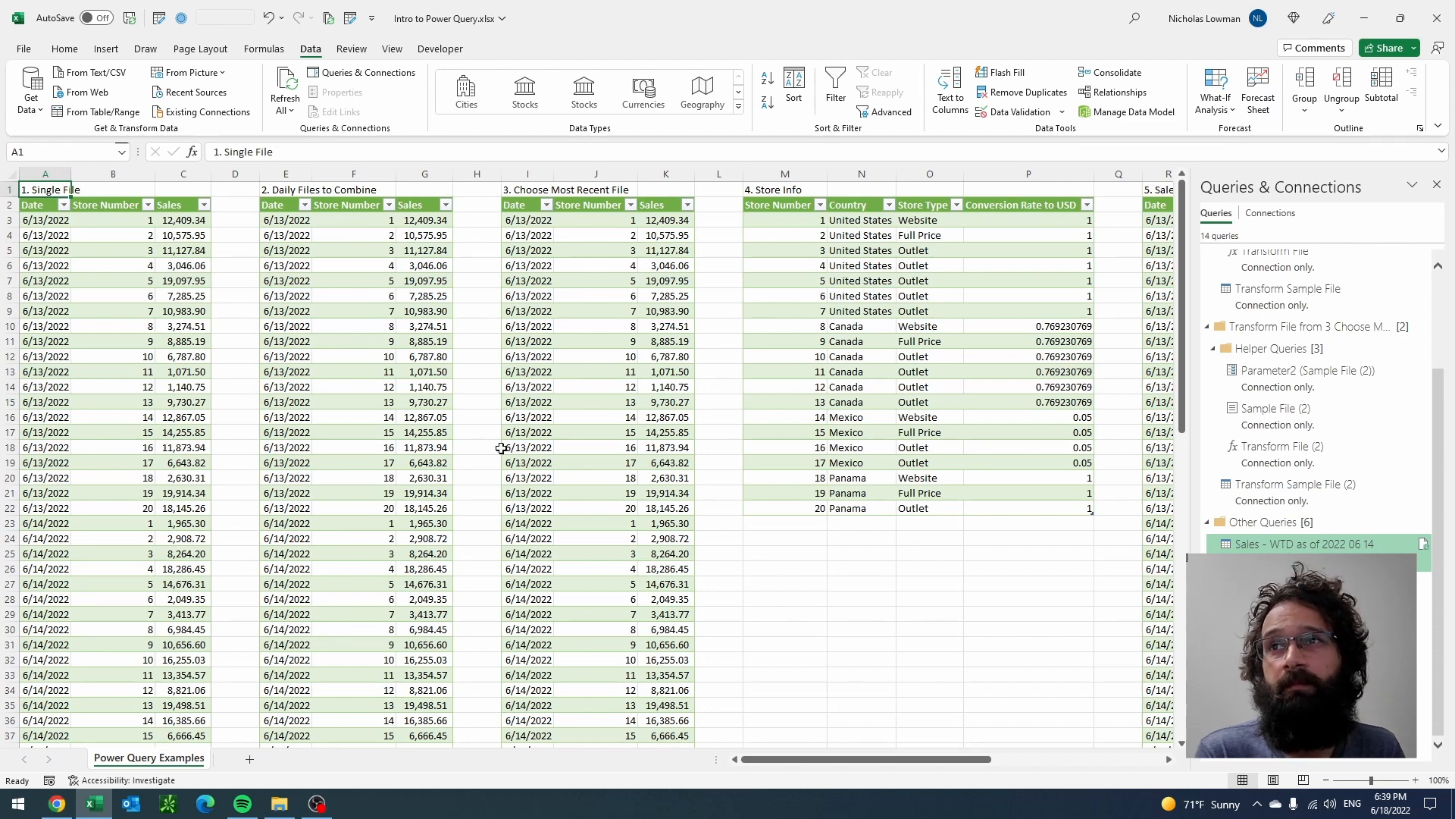
Step: Open the query Sales - WTD as of 2022 06 14 for editing and change its Source step's file name to Sales - WTD.csv
{"action": "left_click", "coordinate": [98, 282]}
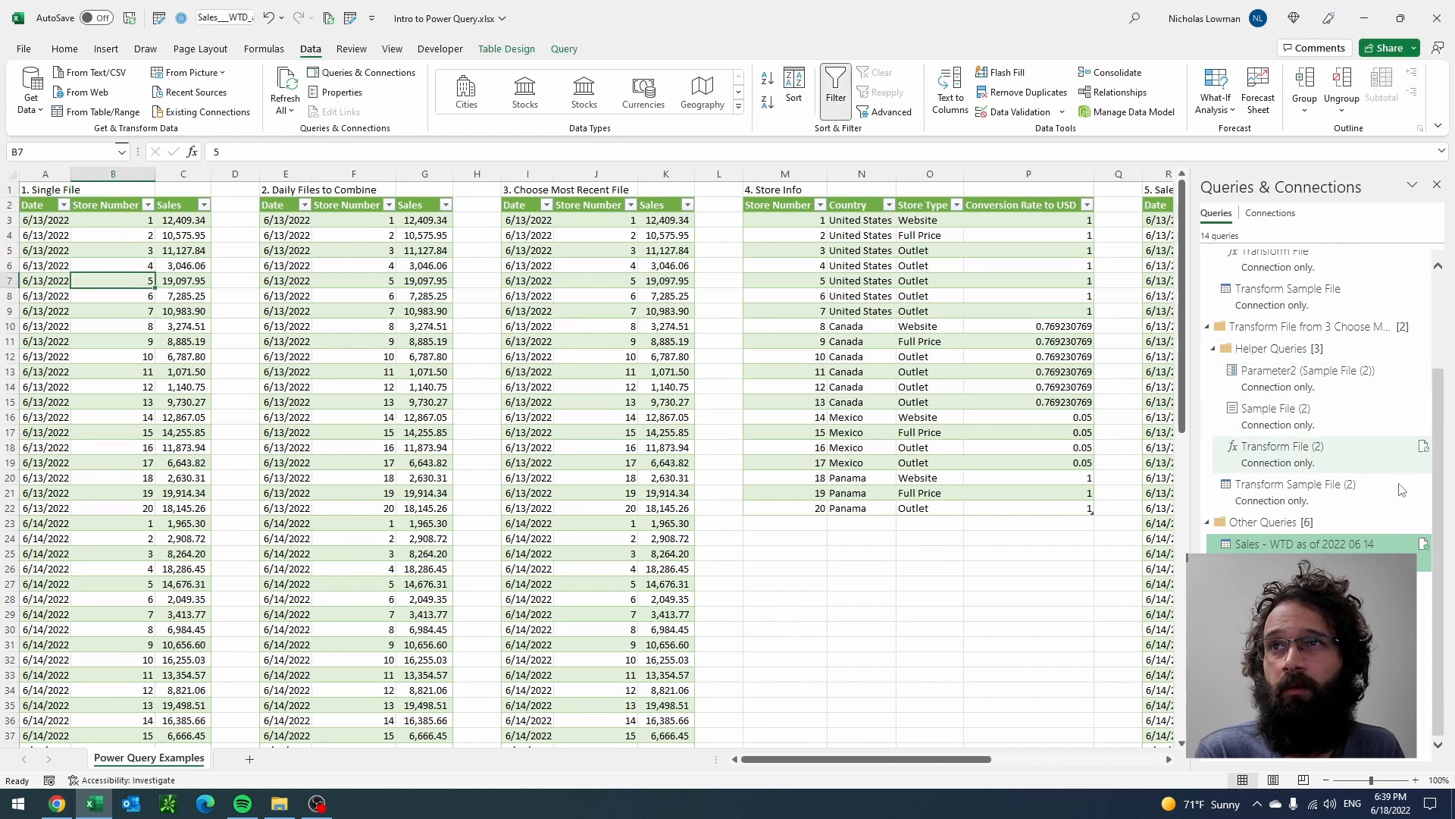
{"action": "mouse_move", "coordinate": [1394, 695]}
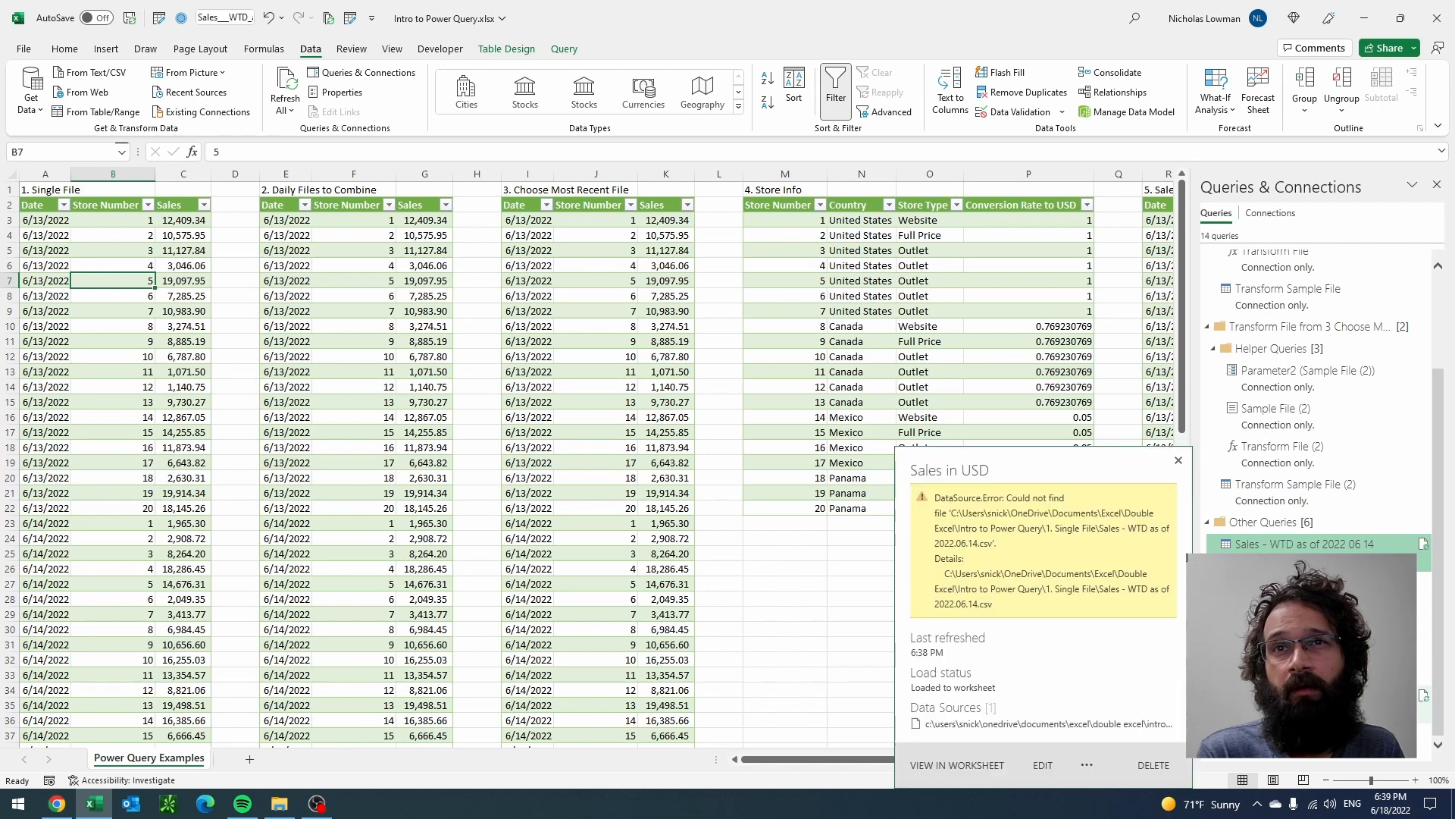
{"action": "double_click", "coordinate": [1312, 543]}
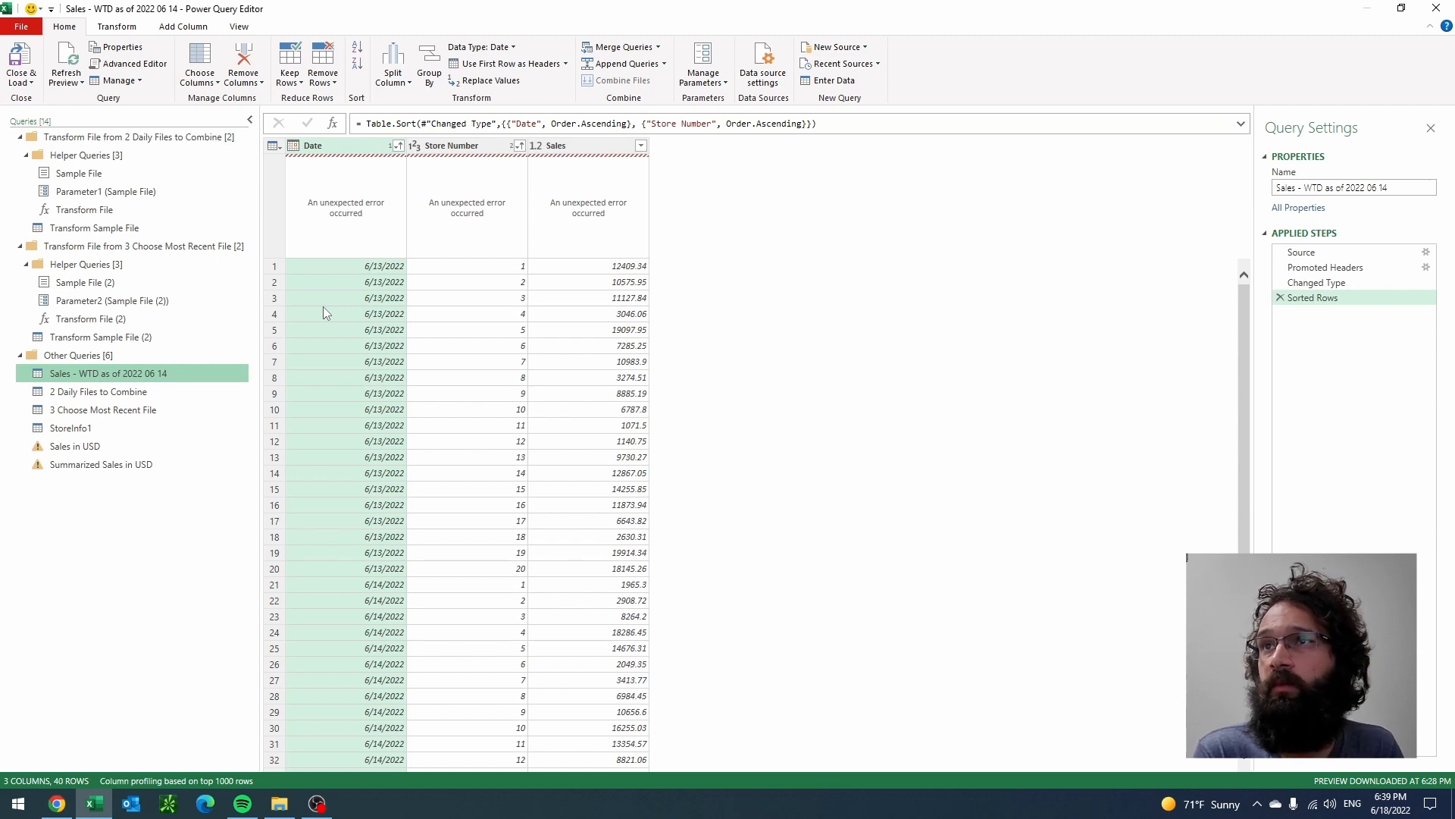
{"action": "left_click", "coordinate": [1301, 252]}
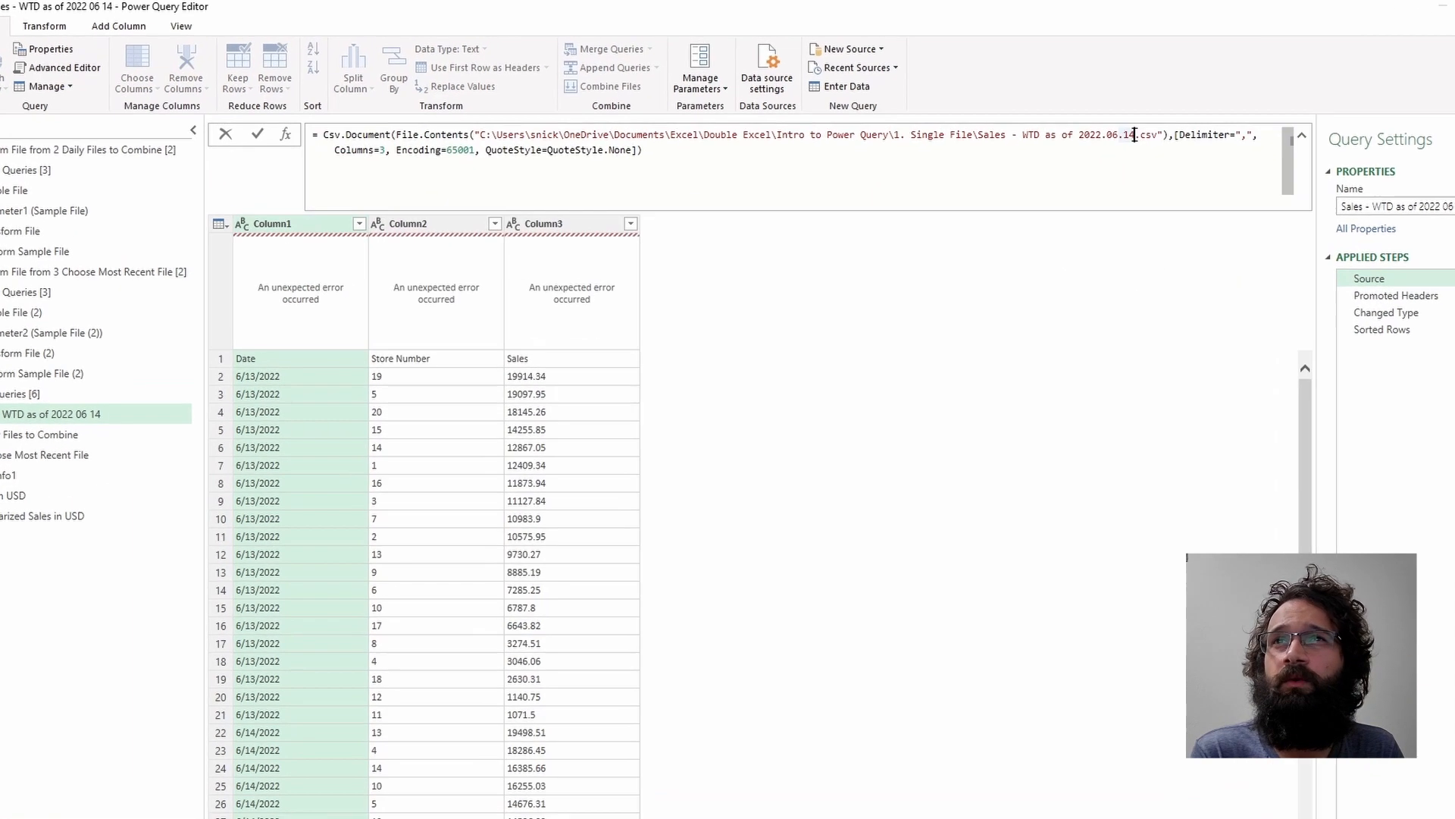
{"action": "left_click_drag", "start_coordinate": [1134, 135], "coordinate": [1040, 135]}
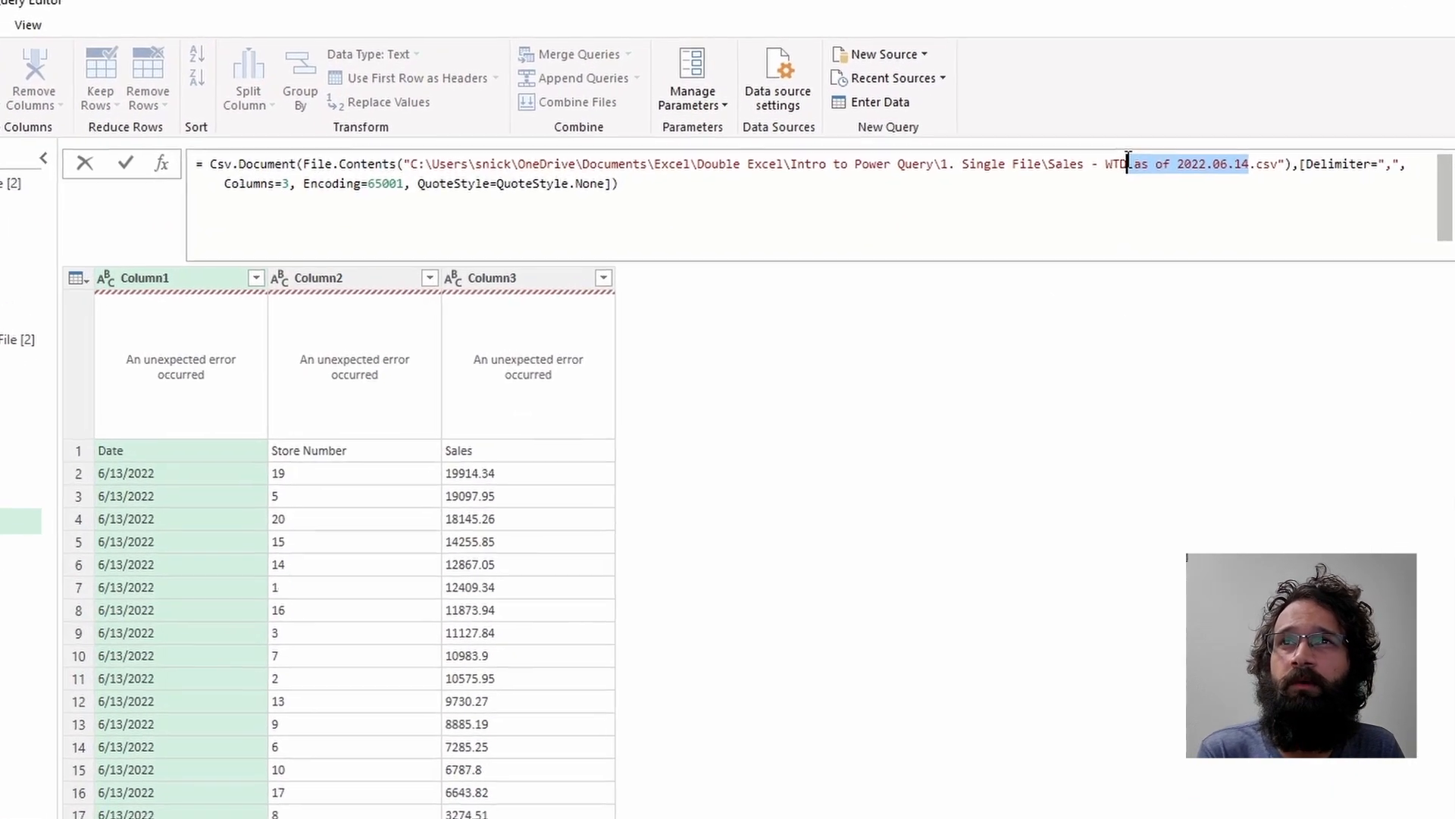
{"action": "key", "text": "Delete"}
{"action": "key", "text": "Return"}
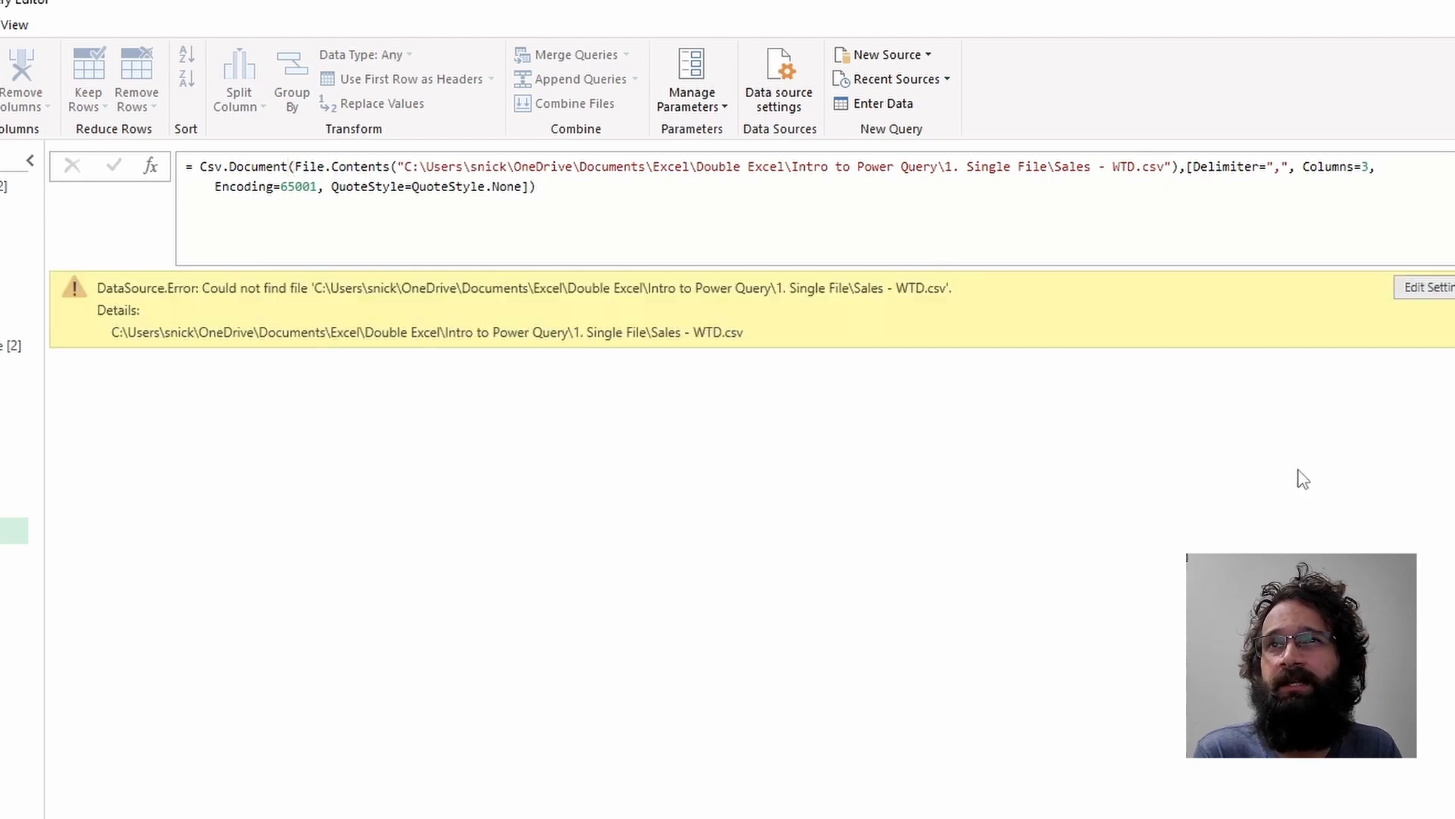
Step: Switch to File Explorer and rename the sales file in the folder 1. Single File as Sales - WTD.csv
{"action": "key", "text": "alt+Tab"}
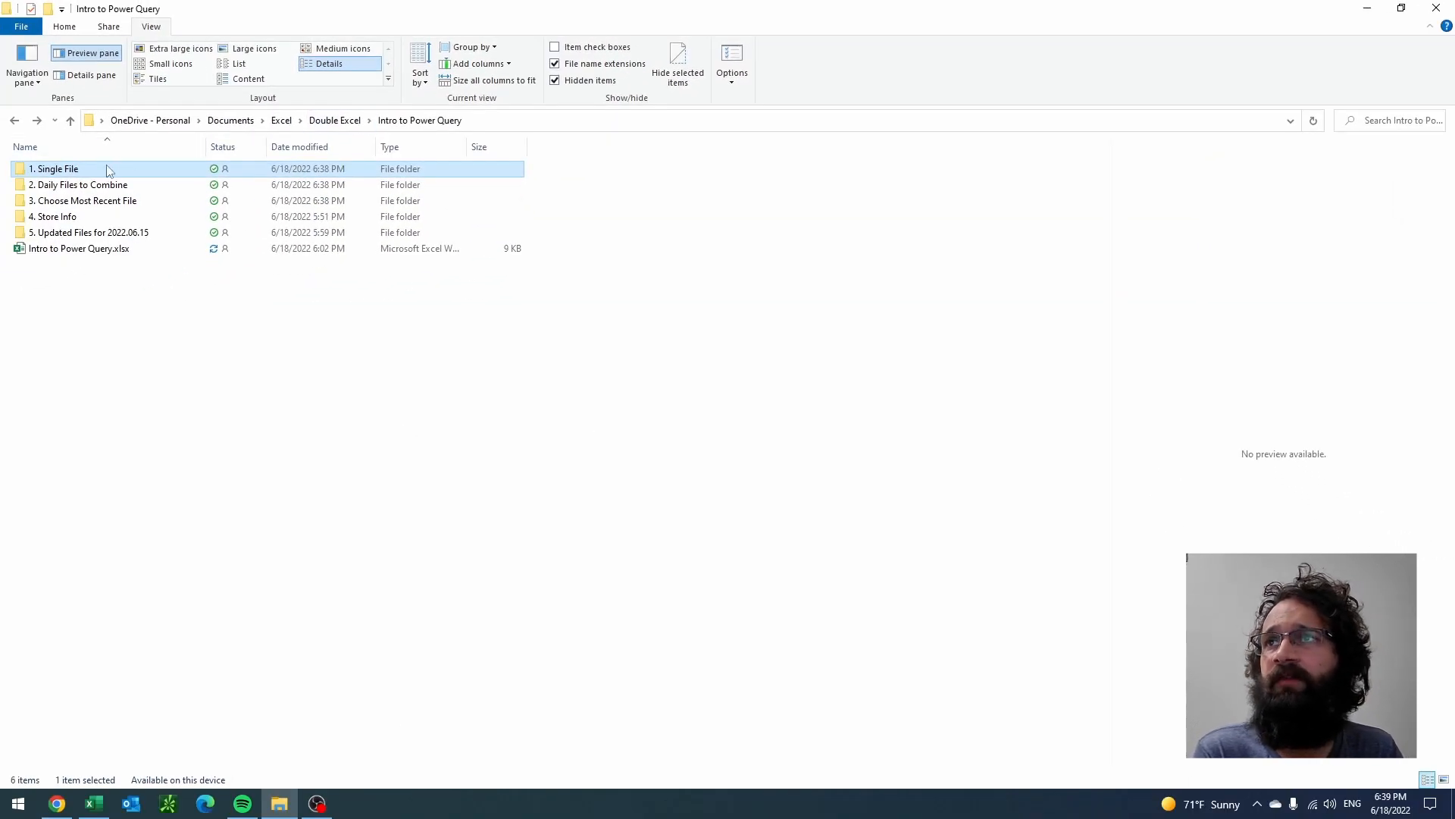
{"action": "double_click", "coordinate": [45, 183]}
{"action": "key", "text": "F2"}
{"action": "key", "text": "Right"}
{"action": "key", "text": "ctrl+shift+Left"}
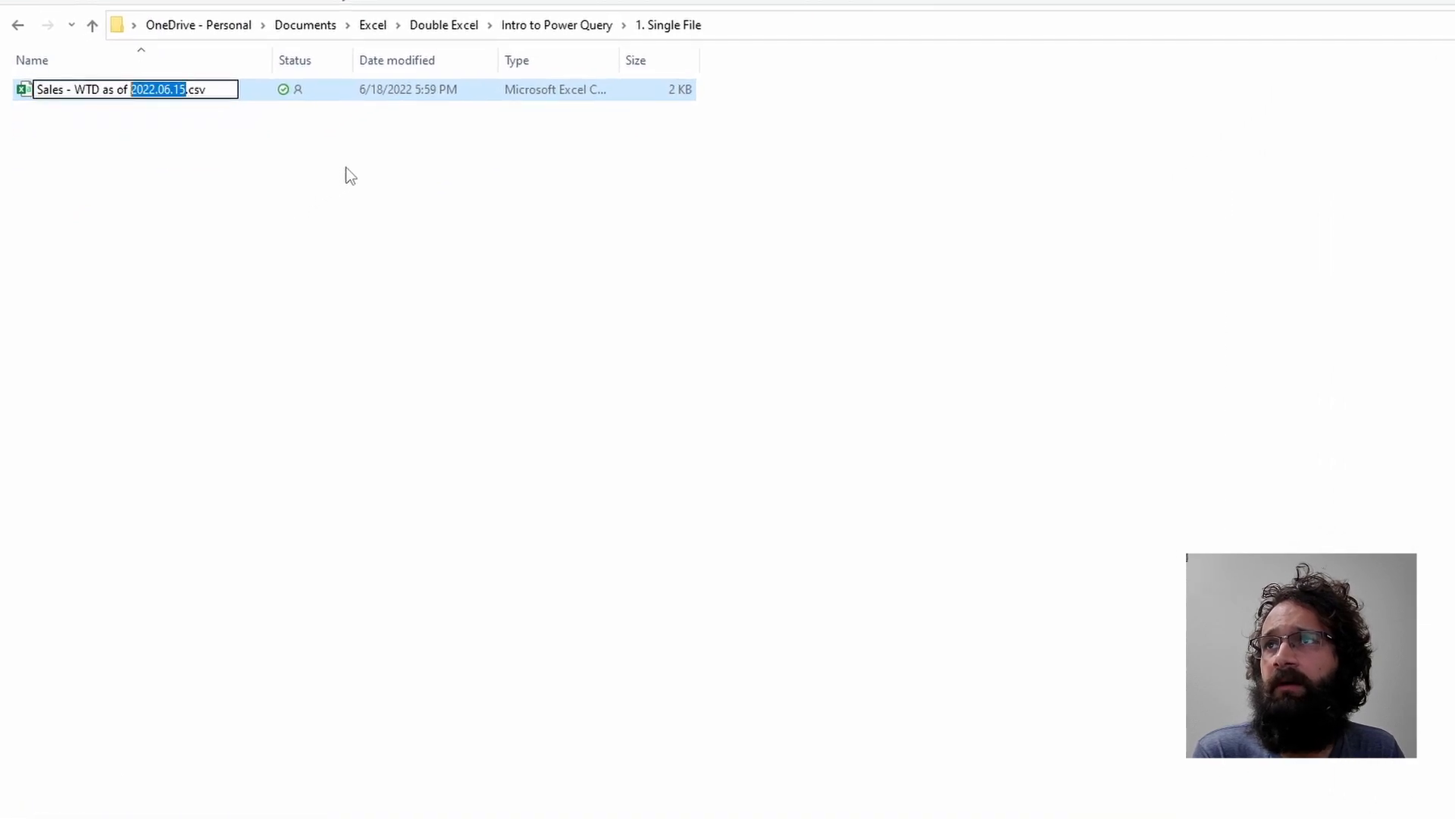
{"action": "key", "text": "BackSpace"}
{"action": "key", "text": "Return"}
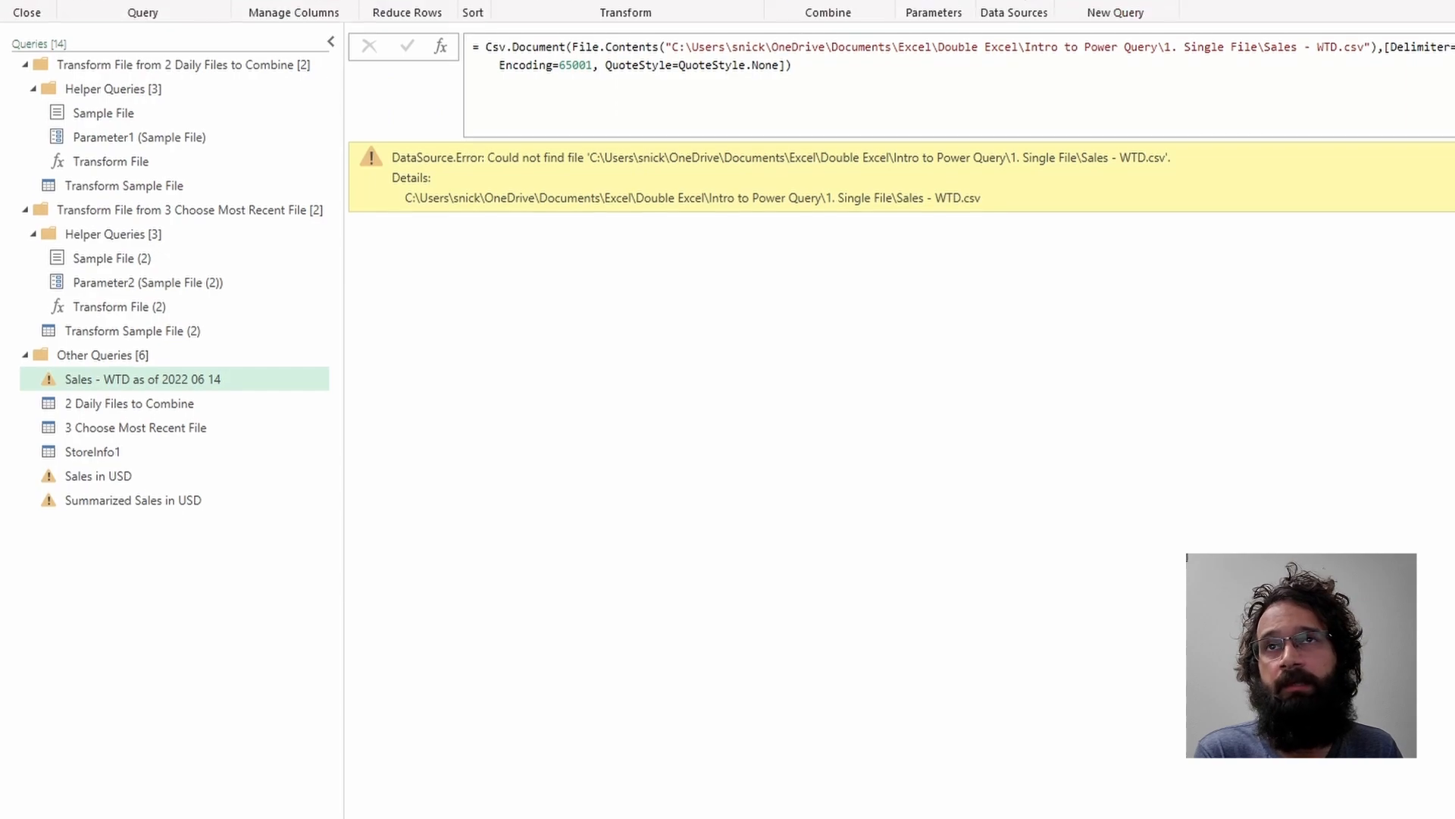
Step: Refresh the query preview, check Sales in USD and Summarized Sales in USD, and close and load the queries to the workbook
{"action": "left_click", "coordinate": [86, 106]}
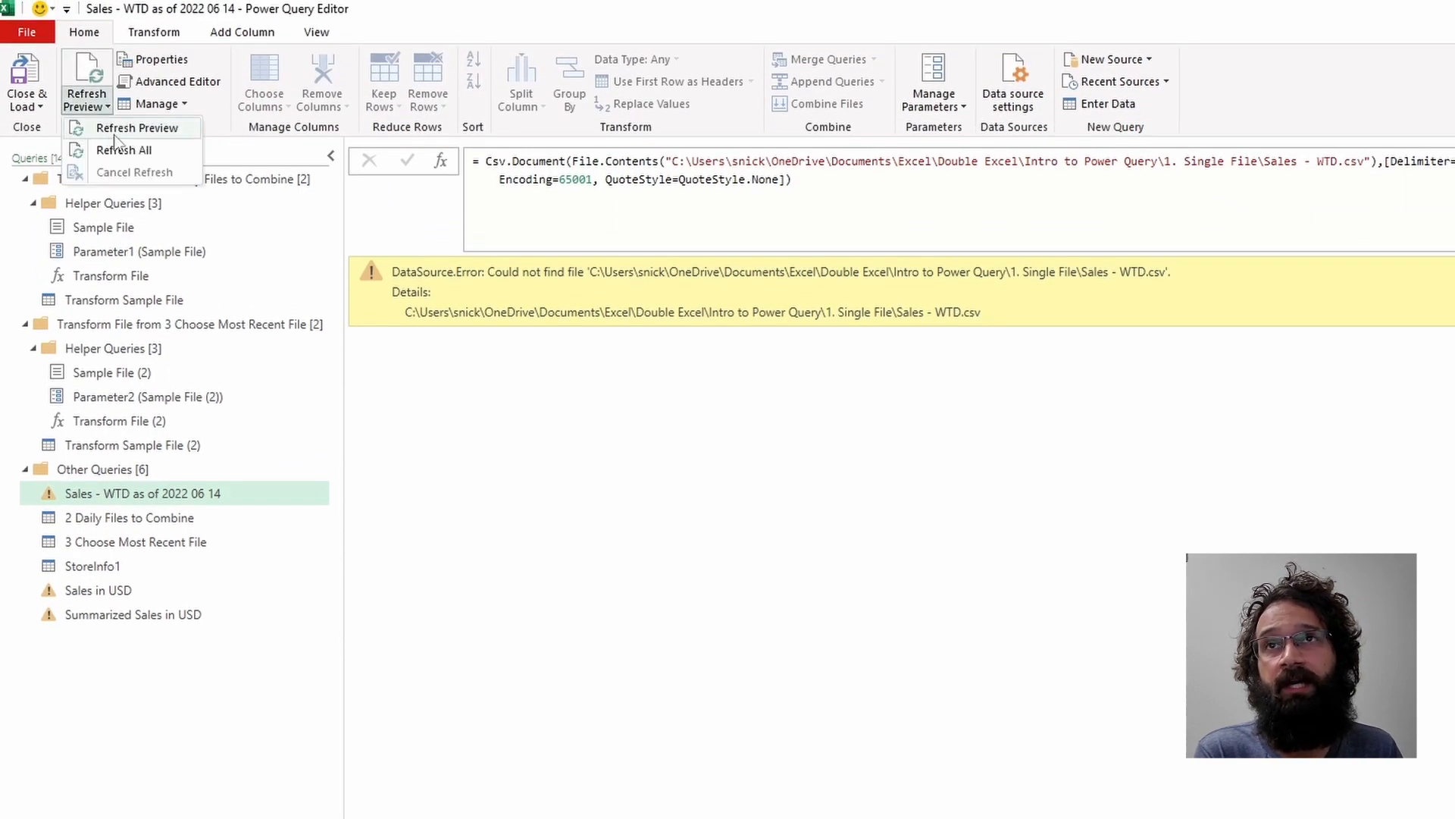
{"action": "left_click", "coordinate": [136, 124]}
{"action": "left_click", "coordinate": [98, 590]}
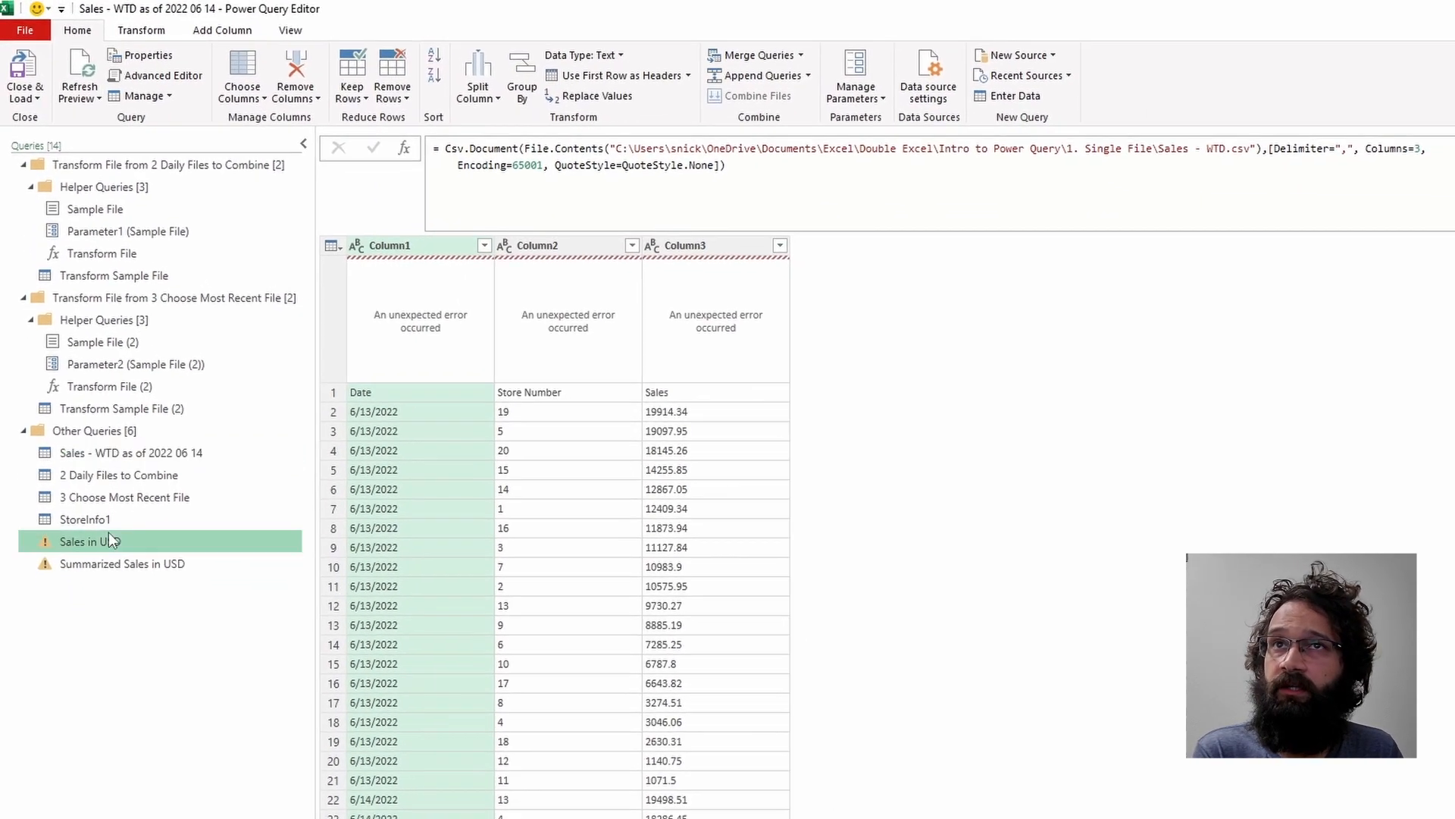
{"action": "left_click", "coordinate": [150, 618]}
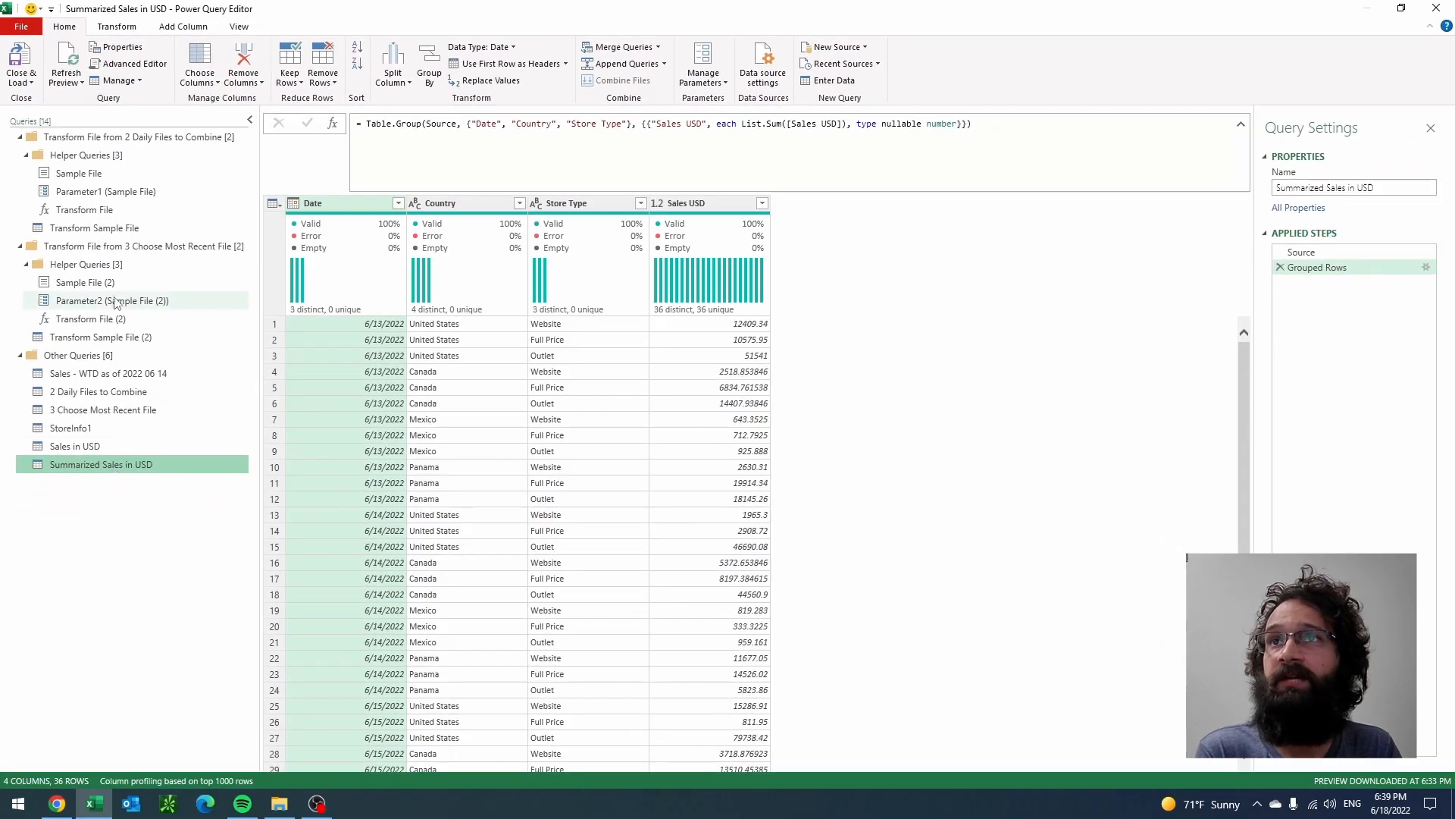
{"action": "left_click", "coordinate": [18, 89]}
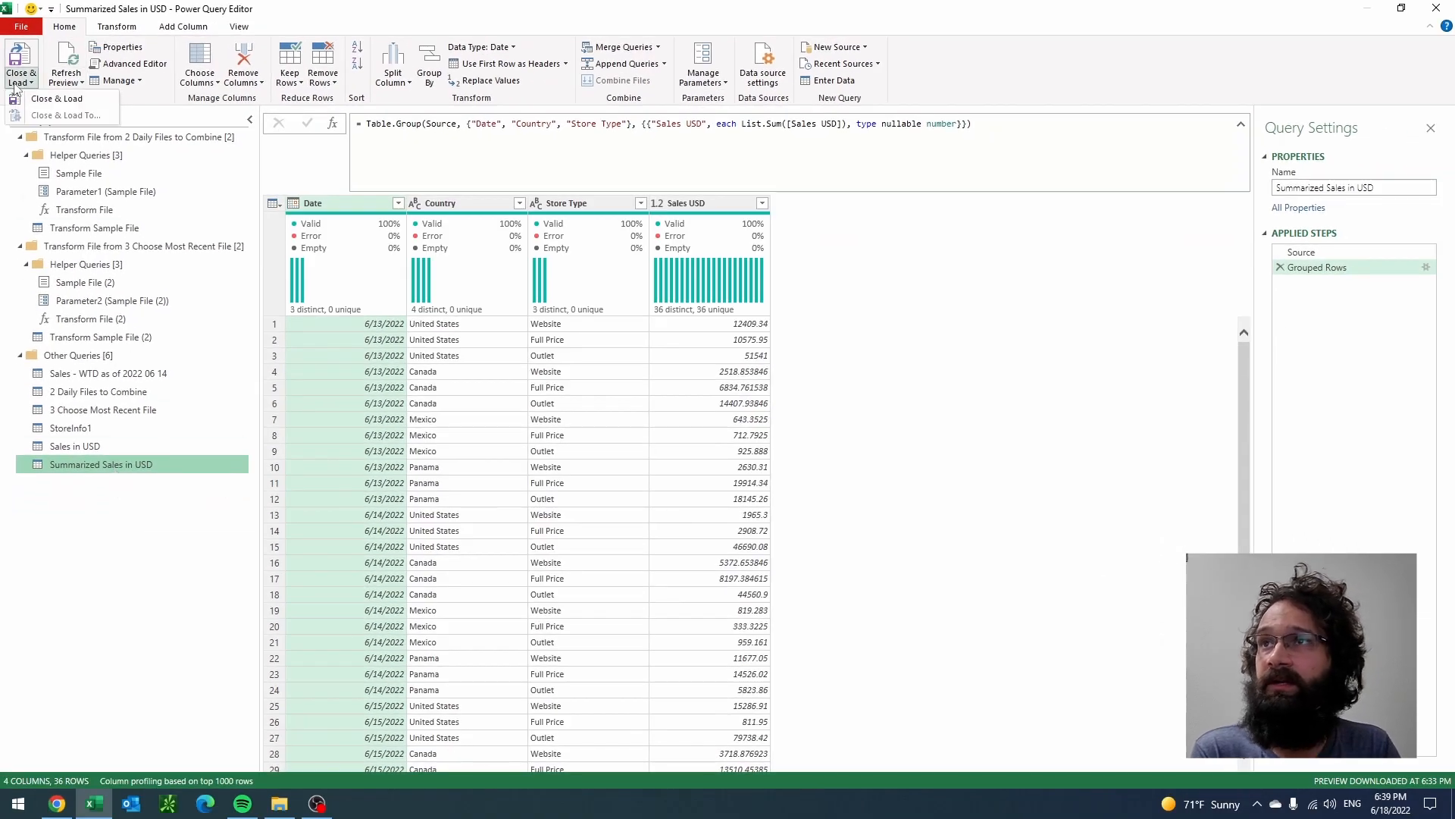
{"action": "left_click", "coordinate": [69, 100]}
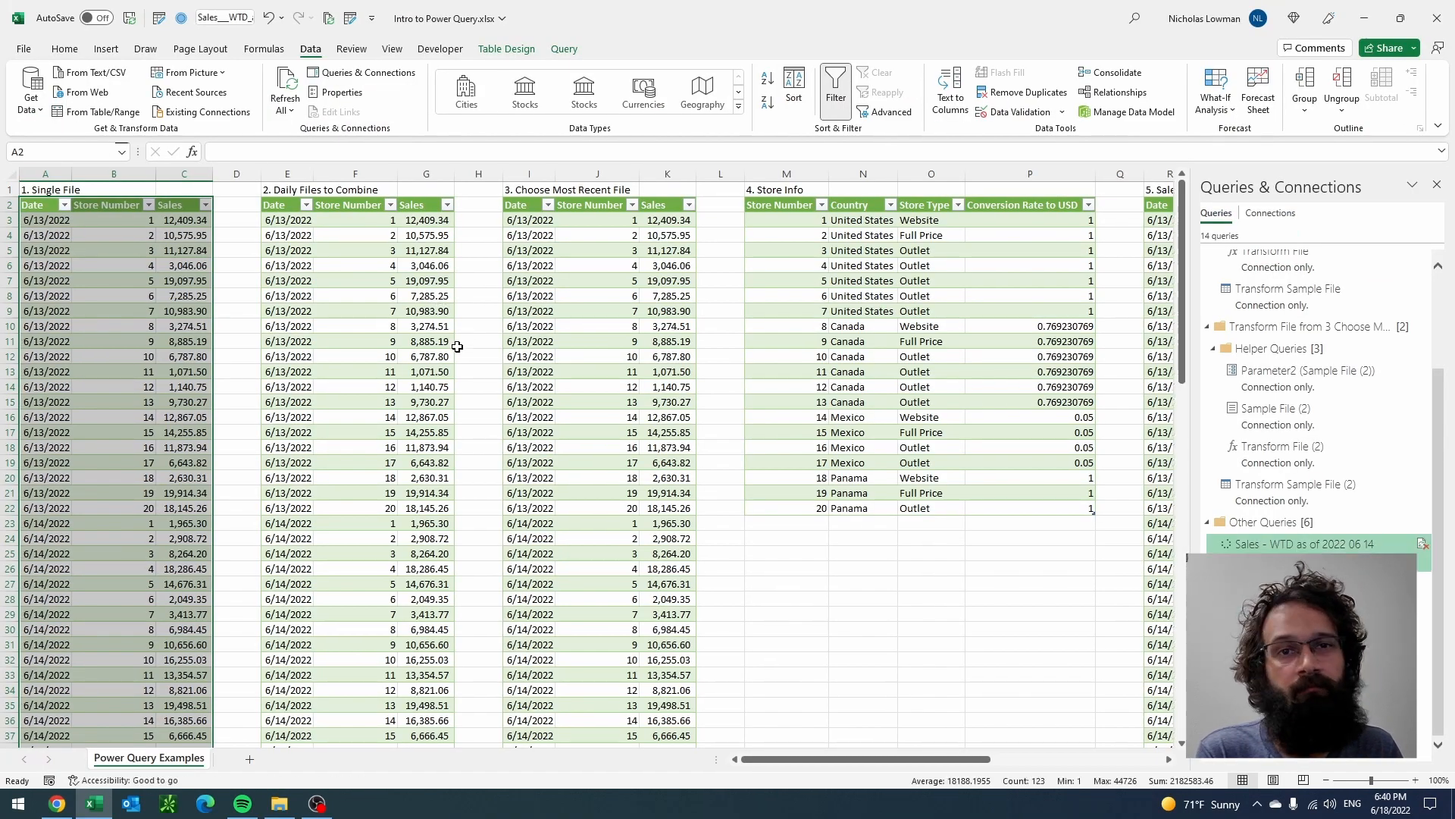
Step: Check the Single File and Sales in USD tables in the worksheet for 6/15/2022 rows
{"action": "scroll", "coordinate": [457, 346], "scroll_direction": "down", "scroll_amount": 7}
{"action": "left_click", "coordinate": [121, 569]}
{"action": "left_click", "coordinate": [184, 508]}
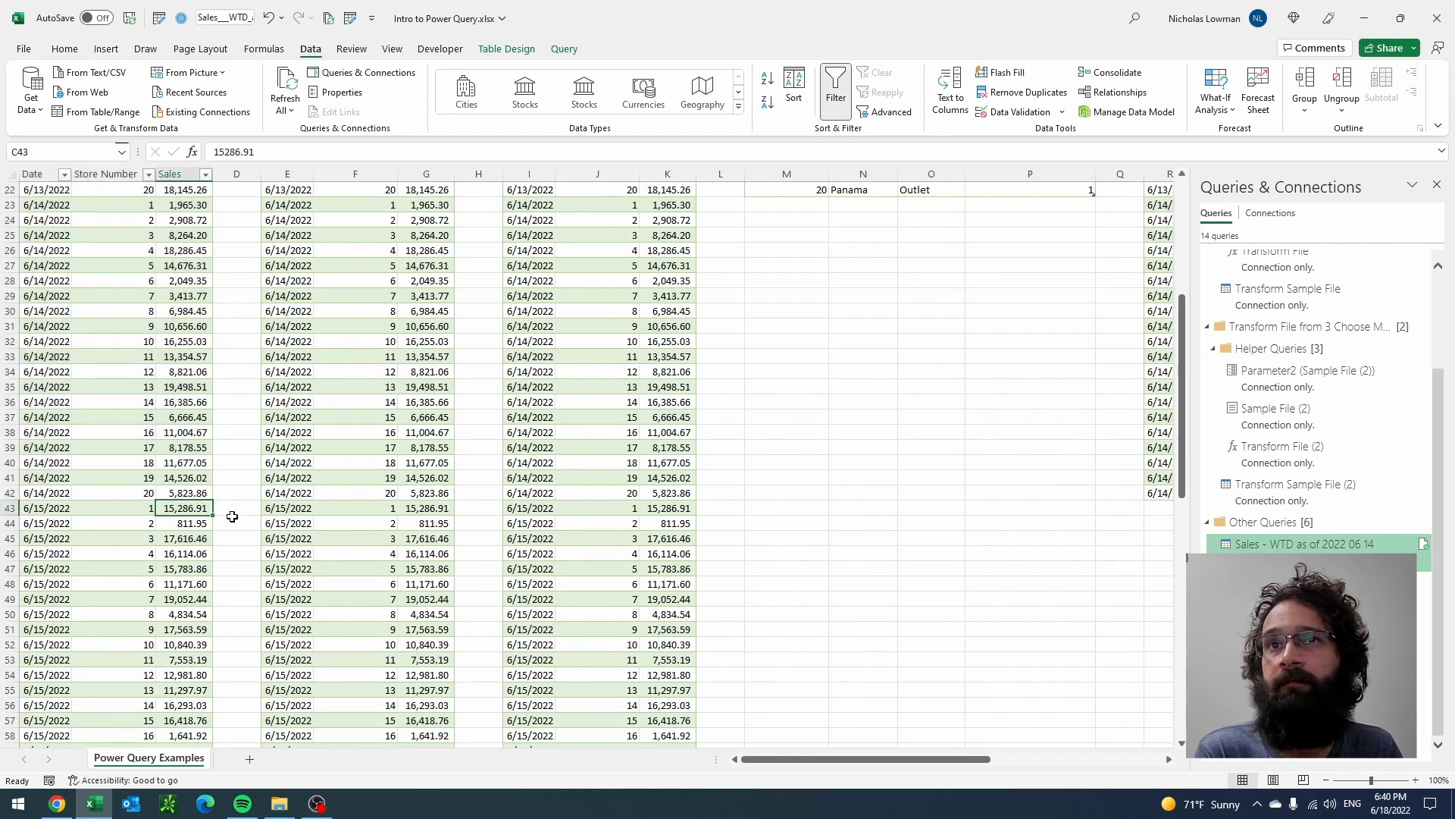
{"action": "scroll", "coordinate": [226, 534], "scroll_direction": "down", "scroll_amount": 5}
{"action": "scroll", "coordinate": [1010, 555], "scroll_direction": "right", "scroll_amount": 6}
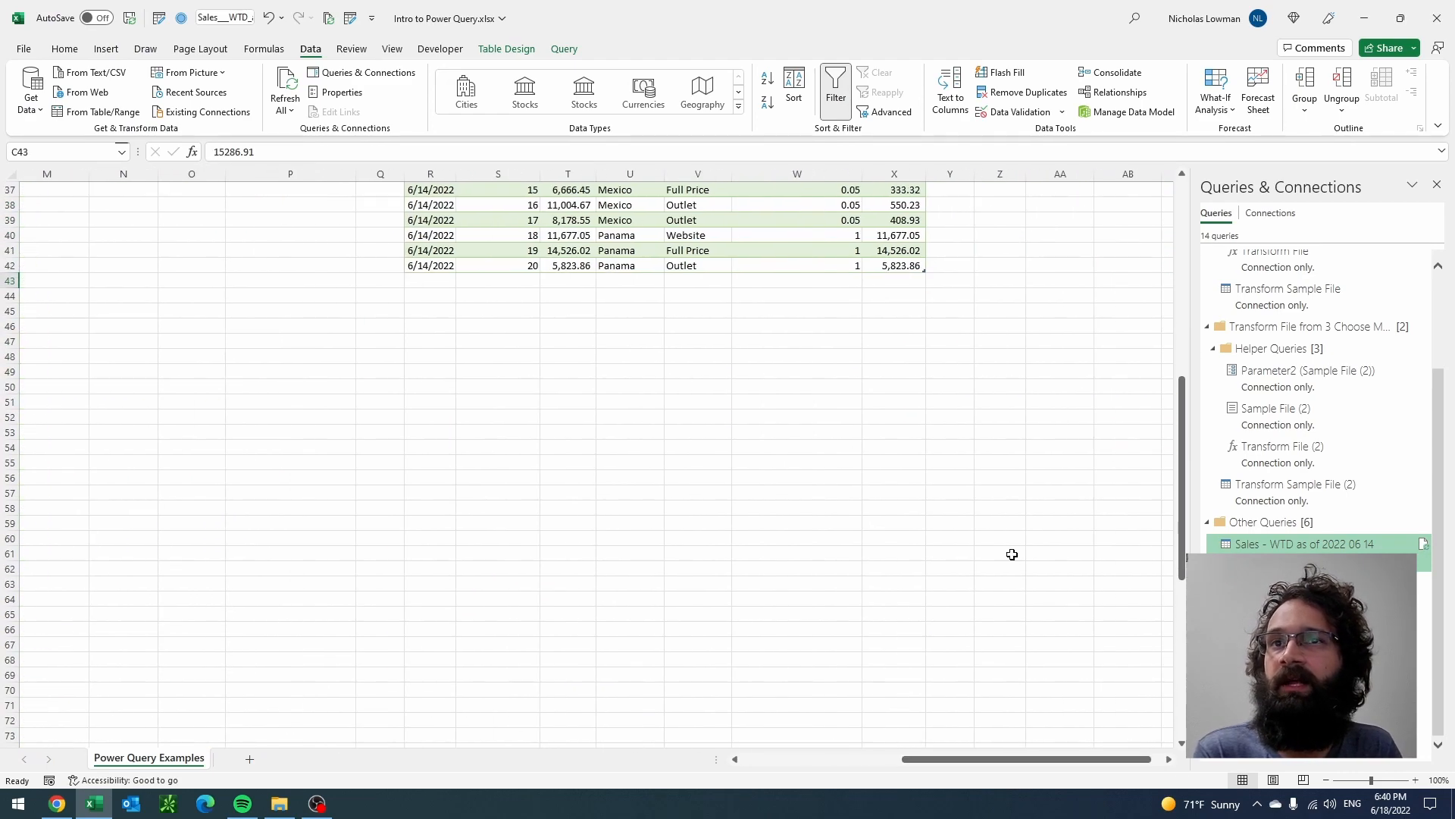
{"action": "scroll", "coordinate": [920, 478], "scroll_direction": "up", "scroll_amount": 12}
Step: Refresh all queries again and check the Sales in USD and Summarized Sales in USD tables for 6/15/2022 rows
{"action": "left_click", "coordinate": [998, 417]}
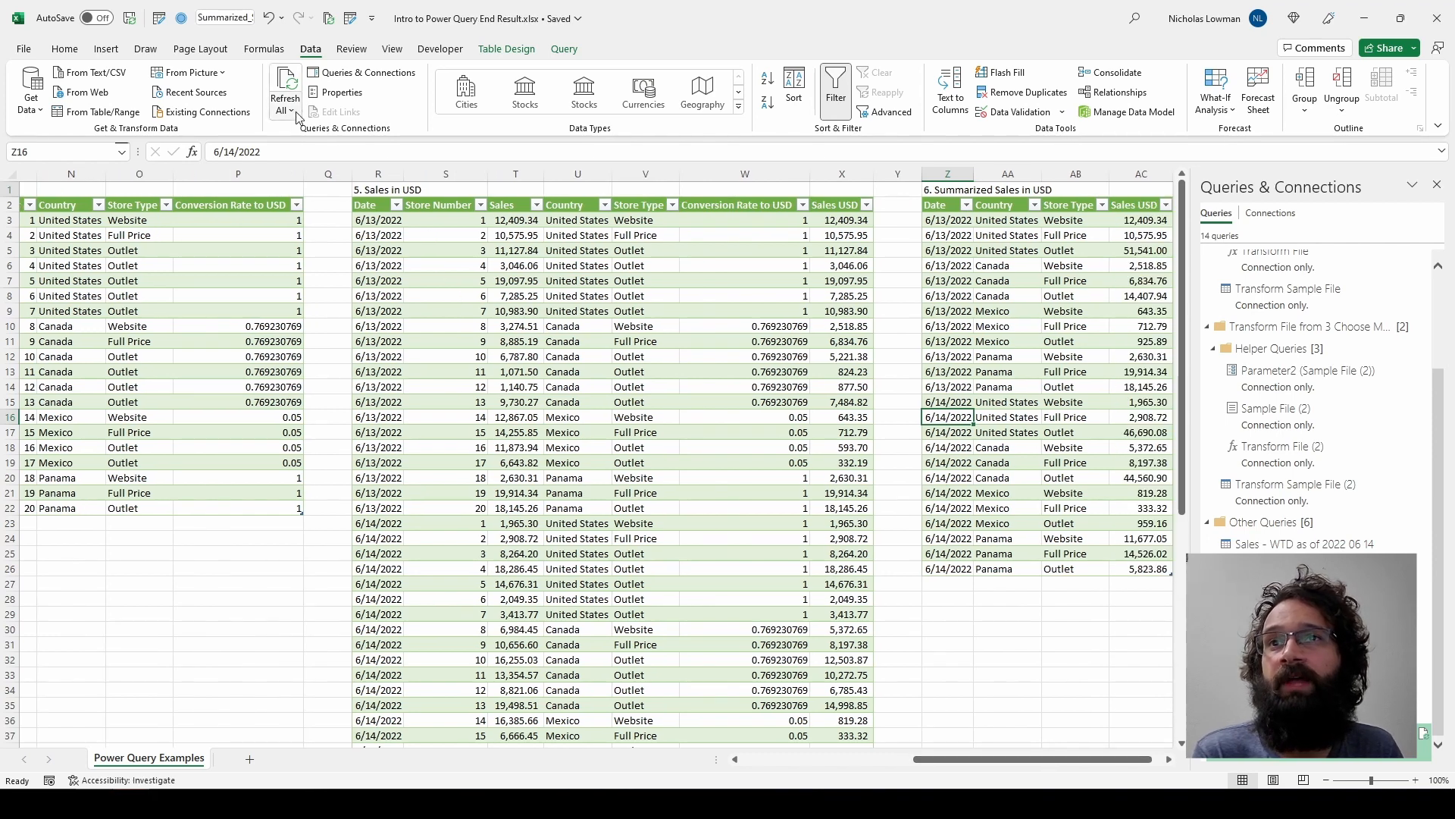
{"action": "left_click", "coordinate": [286, 89]}
{"action": "scroll", "coordinate": [929, 603], "scroll_direction": "right", "scroll_amount": 1}
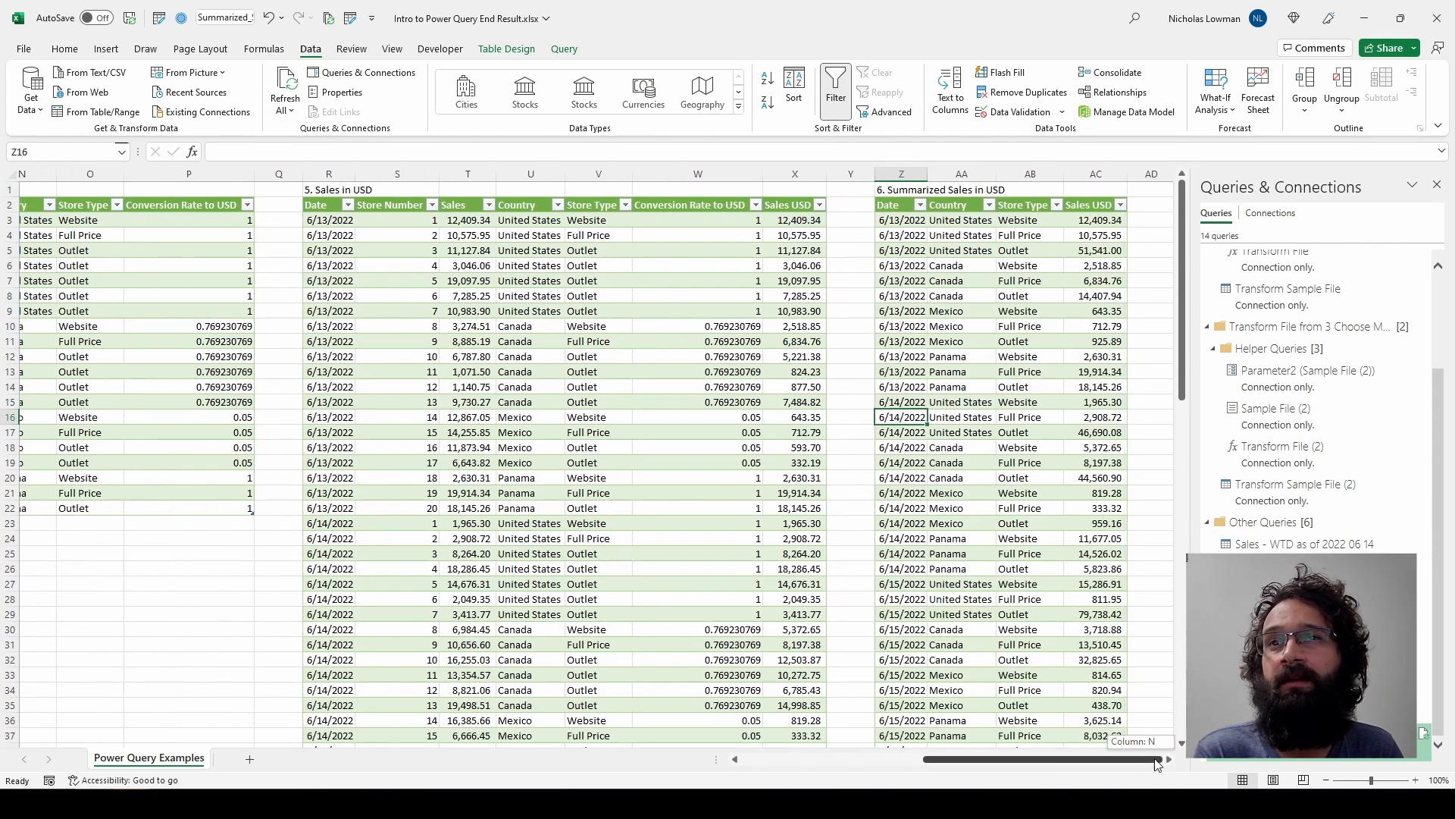
{"action": "scroll", "coordinate": [928, 602], "scroll_direction": "down", "scroll_amount": 2}
{"action": "scroll", "coordinate": [909, 648], "scroll_direction": "down", "scroll_amount": 7}
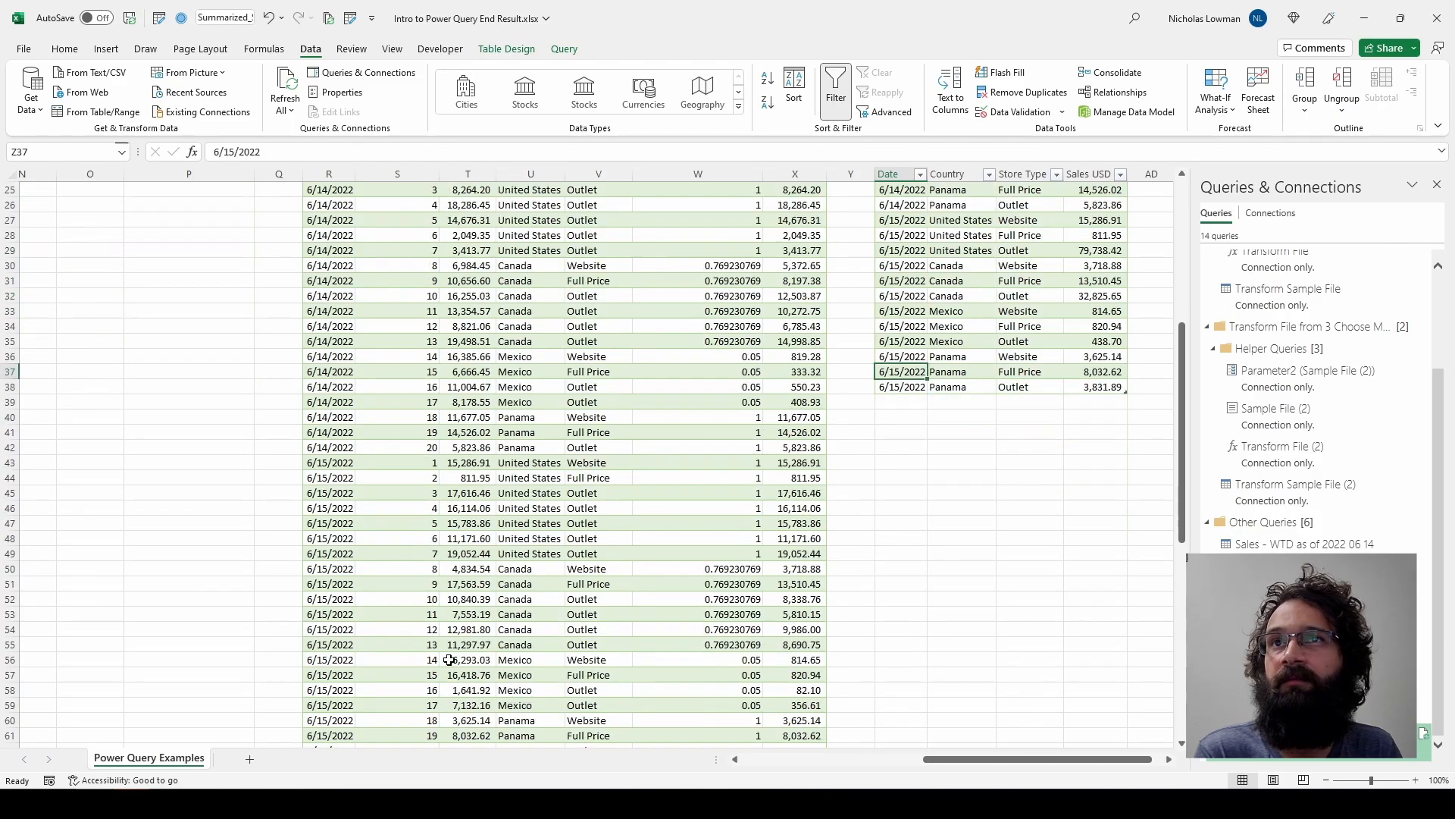